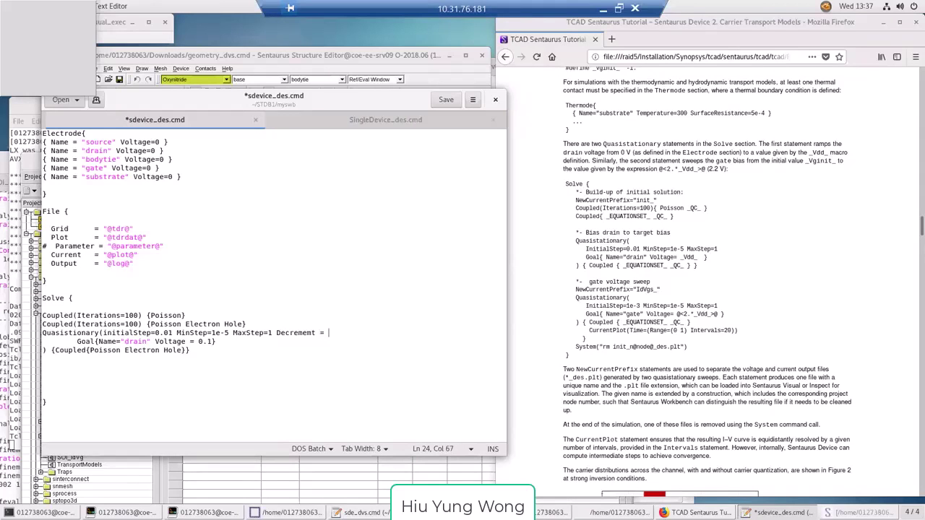
Step: Complete the drain ramp's step settings in the Solve section with decrement 2 and Increment=2, and save sdevice_des.cmd
type("2 Increment=2")
key("ctrl+s")
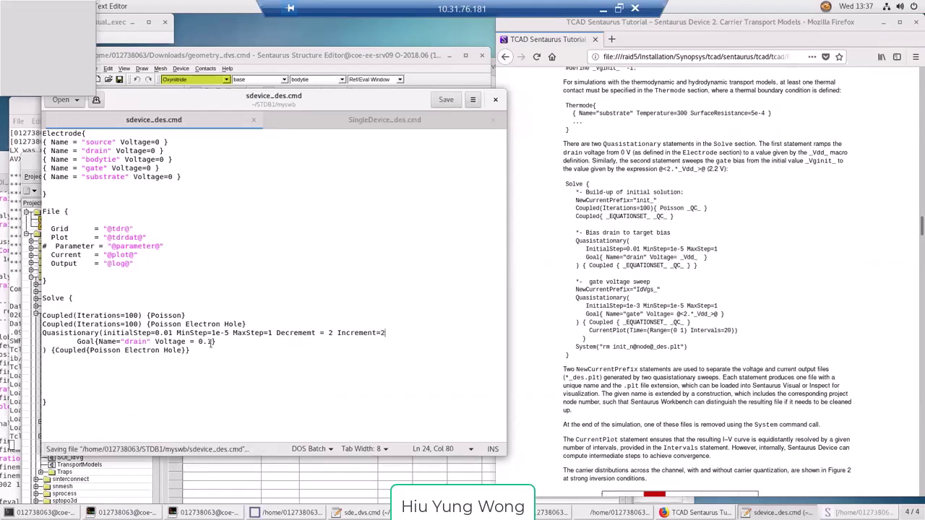
left_click_drag(232, 333, 177, 333)
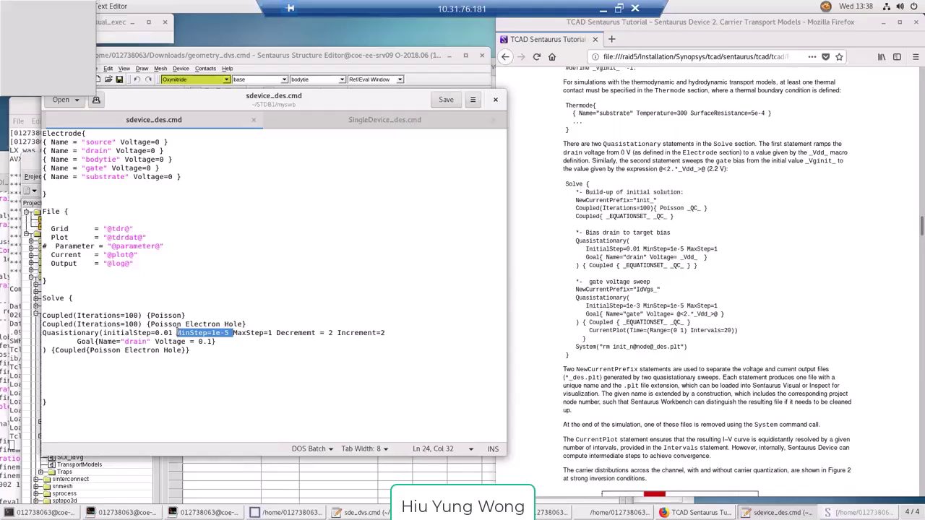
Step: Start a Transient statement below the drain ramp with initialStep=0.01, MinStep=1e-5, InitialTime=1 and FinalTime=2, leaving its parenthesis open
key("Down")
key("Down")
key("Down")
key("Down")
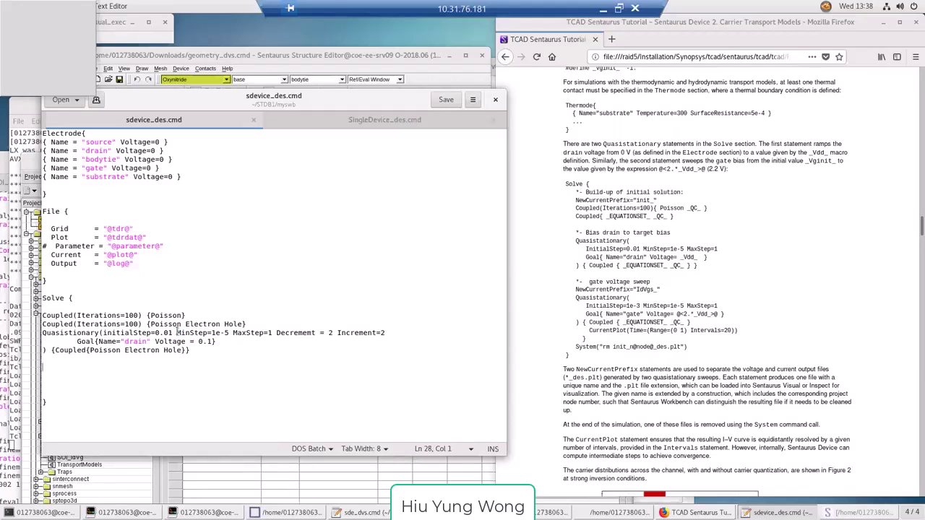
type("Transient")
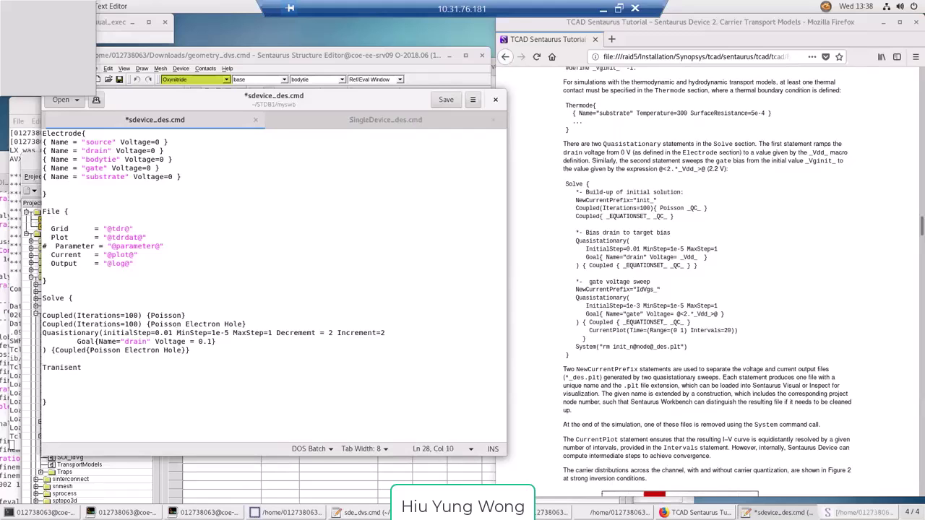
type("(initialStep=0.01 MinStep=")
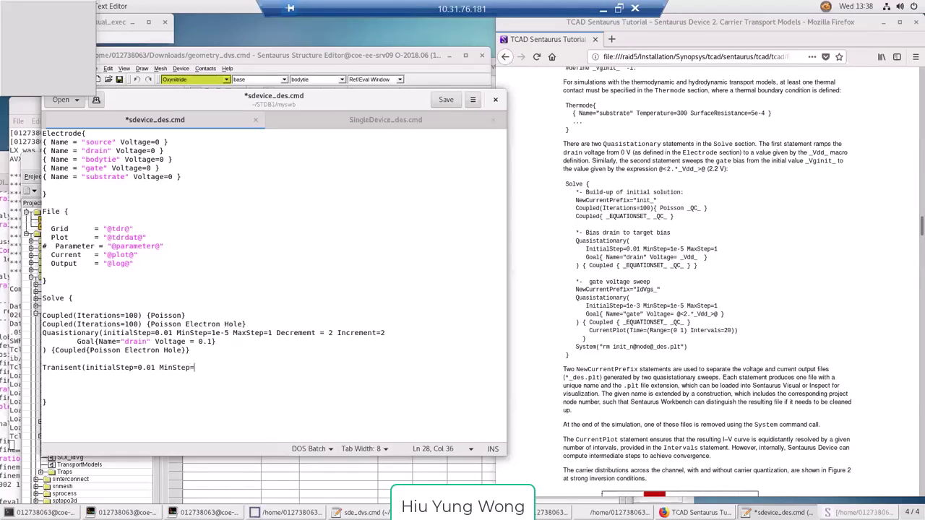
type("1e-5 InitialTime=1")
type("FinalTime=2")
type(")")
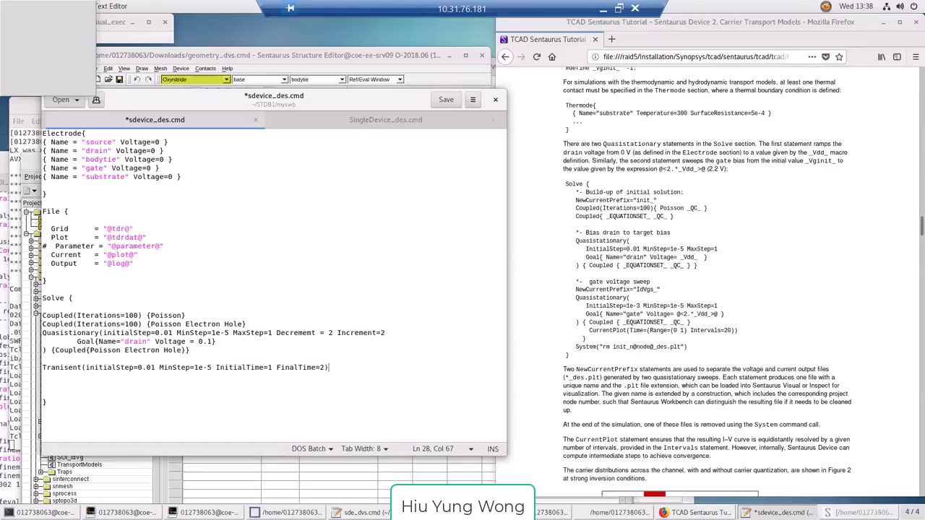
key("BackSpace")
Step: Copy the drain Goal line into the Transient statement and change it to name "gate" with Voltage = 1
key("Return")
left_click_drag(225, 340, 38, 339)
key("ctrl+c")
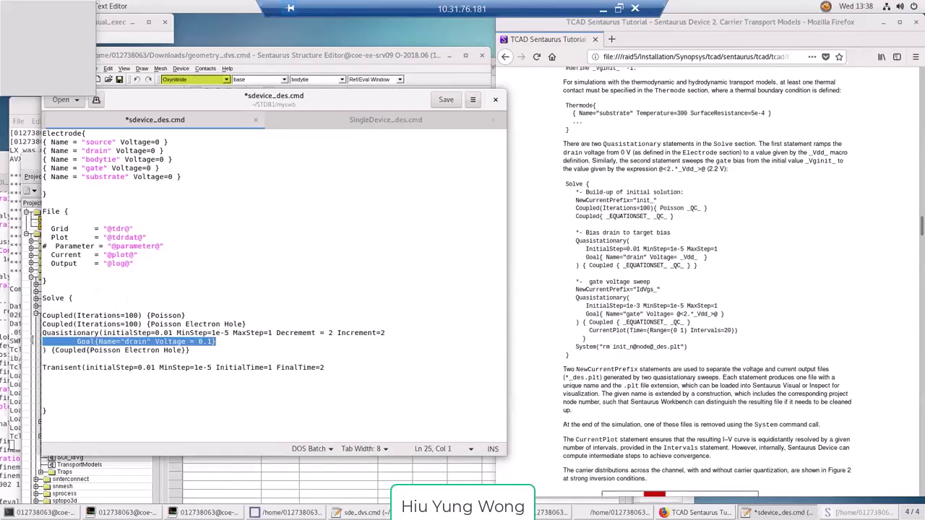
left_click(84, 373)
key("ctrl+v")
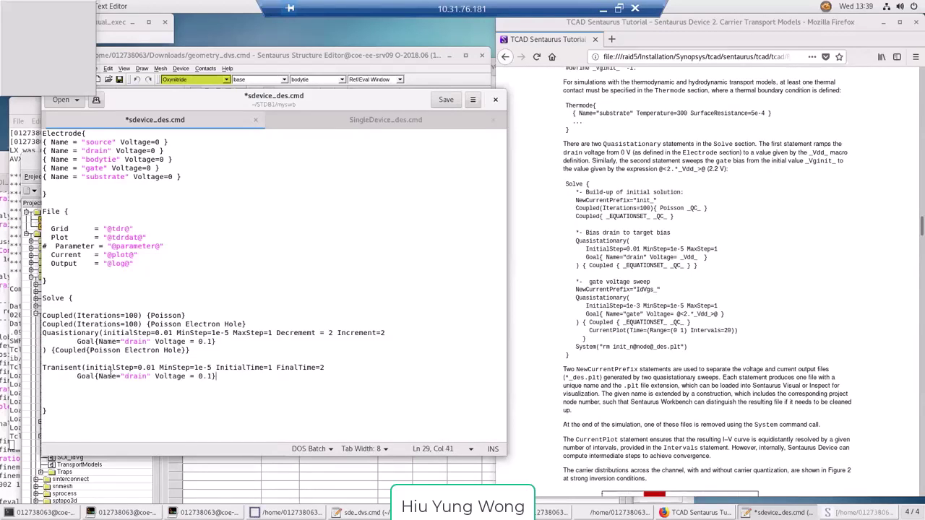
double_click(129, 381)
type("gate")
left_click(205, 375)
key("BackSpace")
key("BackSpace")
Step: Close the Transient statement with a copy of the drain ramp's Coupled{Poisson Electron Hole} line, and save the file
key("Return")
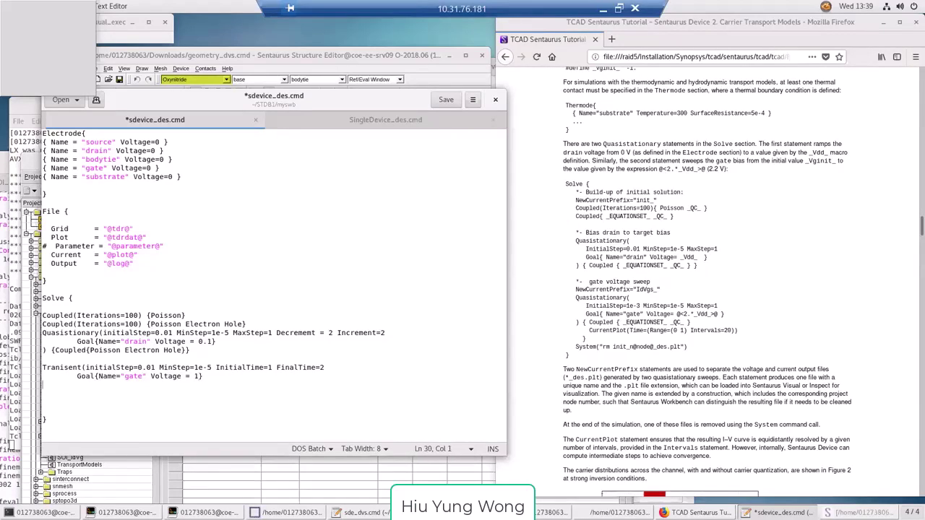
left_click(192, 351)
left_click_drag(100, 361, 37, 355)
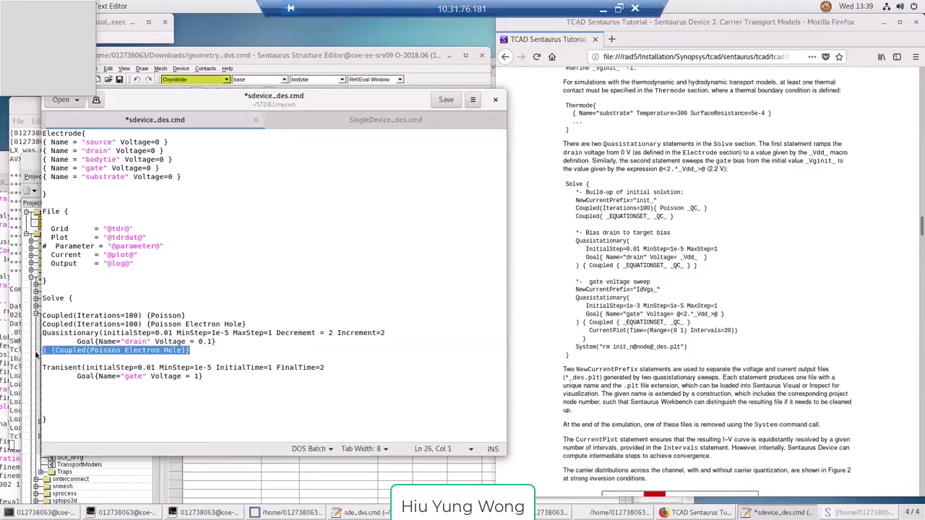
key("ctrl+c")
left_click(62, 384)
key("ctrl+v")
key("ctrl+s")
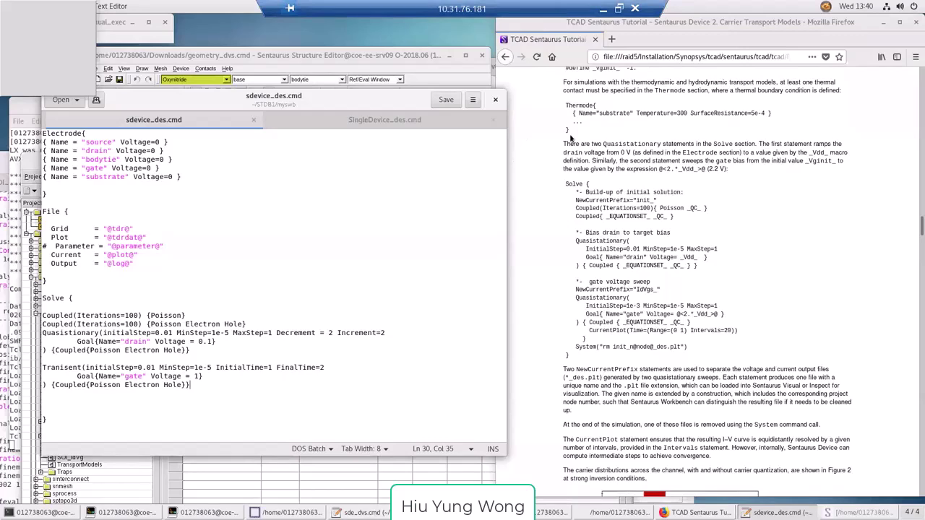
left_click(438, 184)
left_click_drag(354, 207, 356, 253)
mouse_move(354, 210)
left_mouse_down()
mouse_move(463, 222)
mouse_move(463, 266)
left_mouse_up()
left_click_drag(348, 254, 464, 260)
mouse_move(387, 196)
left_mouse_down()
mouse_move(424, 201)
mouse_move(478, 185)
mouse_move(461, 169)
mouse_move(493, 157)
left_mouse_up()
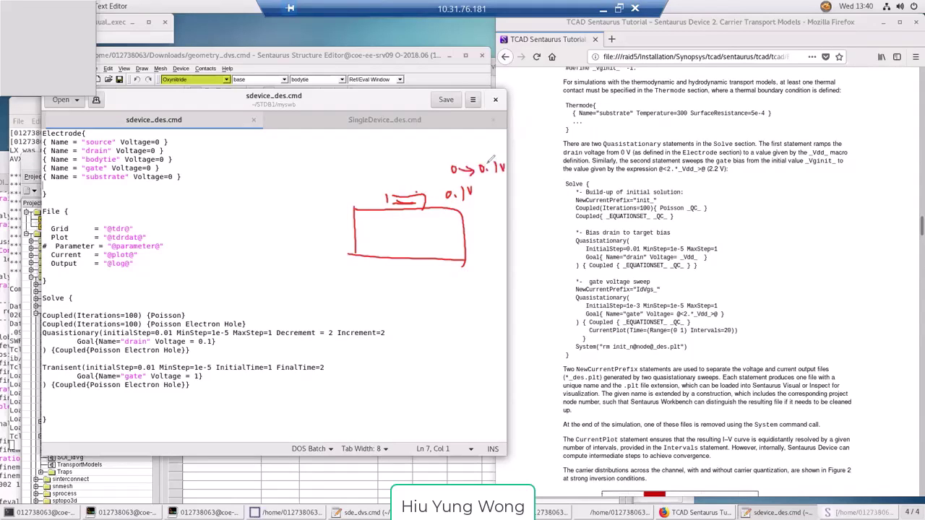
mouse_move(424, 274)
left_mouse_down()
mouse_move(423, 351)
mouse_move(552, 344)
left_mouse_up()
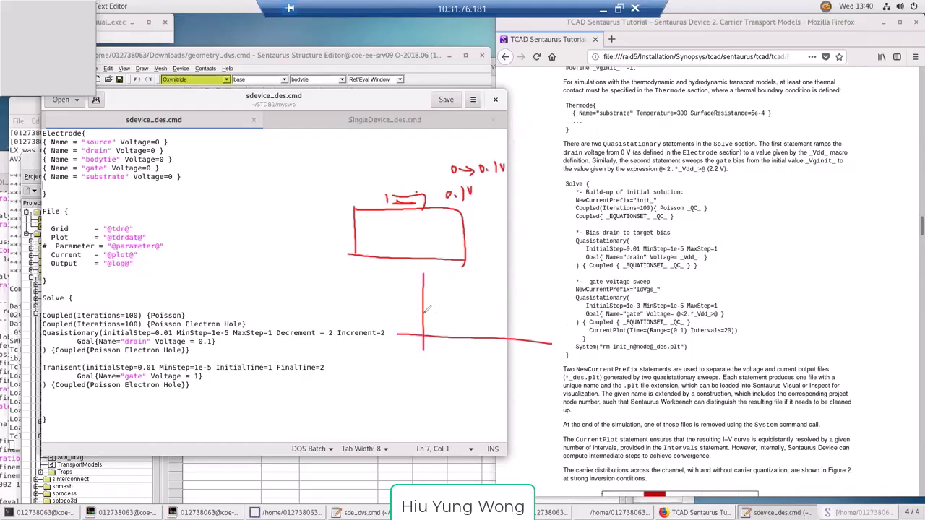
left_click_drag(425, 308, 517, 299)
mouse_move(428, 334)
left_mouse_down()
mouse_move(429, 303)
mouse_move(442, 330)
mouse_move(473, 328)
left_mouse_up()
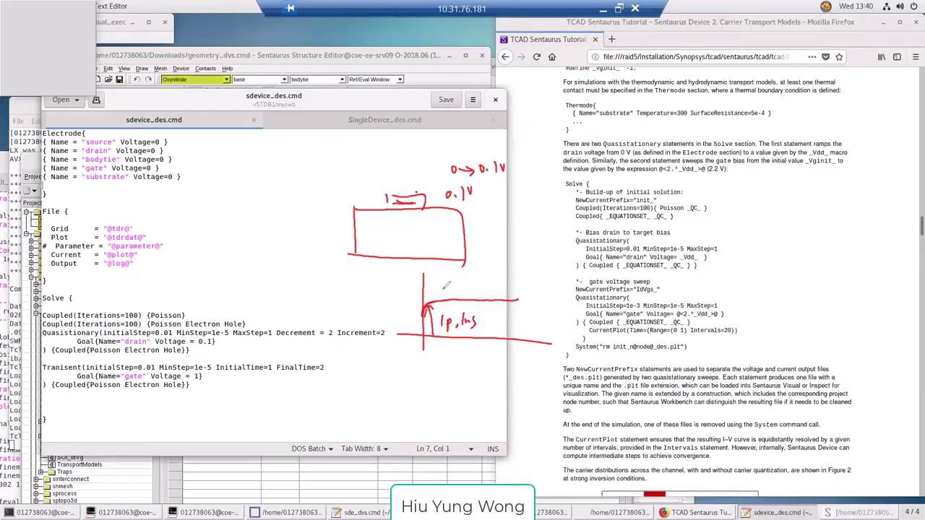
left_click_drag(516, 300, 562, 302)
left_click_drag(652, 172, 647, 282)
mouse_move(594, 252)
left_mouse_down()
mouse_move(755, 244)
mouse_move(750, 253)
left_mouse_up()
mouse_move(768, 250)
left_mouse_down()
mouse_move(780, 248)
mouse_move(786, 267)
left_mouse_up()
mouse_move(798, 255)
left_mouse_down()
mouse_move(790, 259)
mouse_move(811, 261)
left_mouse_up()
mouse_move(697, 244)
left_mouse_down()
mouse_move(695, 272)
mouse_move(714, 272)
left_mouse_up()
left_click(691, 192)
mouse_move(688, 191)
left_mouse_down()
mouse_move(653, 192)
mouse_move(697, 221)
mouse_move(695, 247)
left_mouse_up()
left_click_drag(557, 305, 642, 309)
left_click_drag(663, 309, 670, 313)
left_click_drag(684, 313, 742, 310)
mouse_move(736, 344)
left_mouse_down()
mouse_move(741, 352)
mouse_move(740, 344)
left_mouse_up()
left_click_drag(536, 344, 728, 352)
left_click_drag(429, 283, 434, 292)
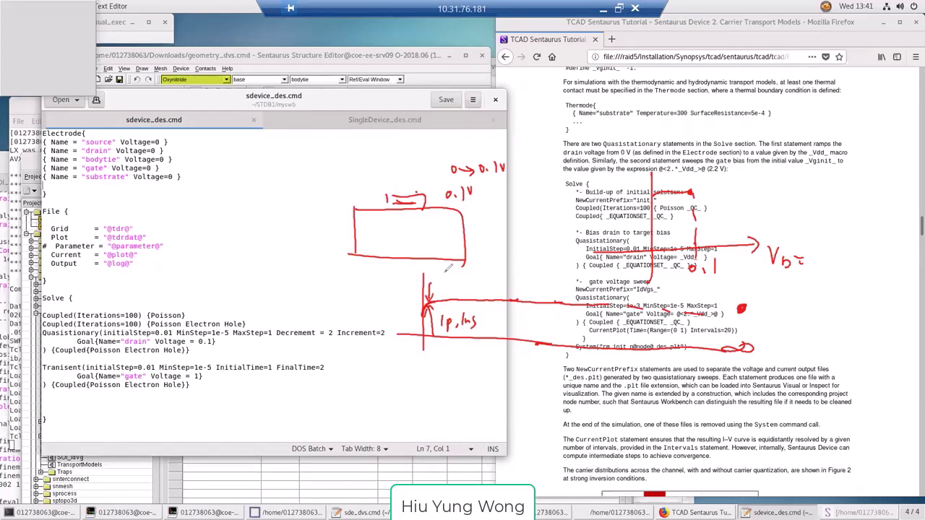
mouse_move(460, 271)
left_mouse_down()
mouse_move(428, 337)
mouse_move(466, 262)
left_mouse_up()
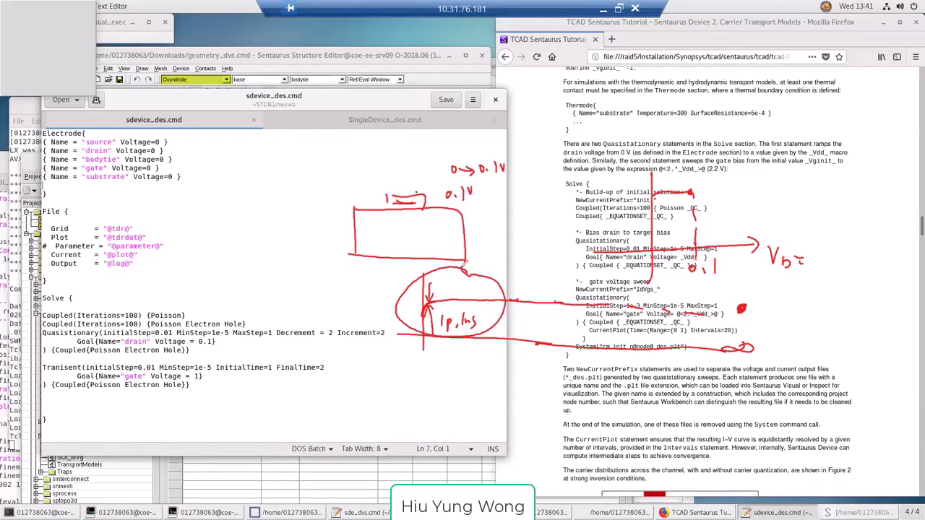
mouse_move(755, 290)
left_mouse_down()
mouse_move(717, 301)
mouse_move(738, 289)
left_mouse_up()
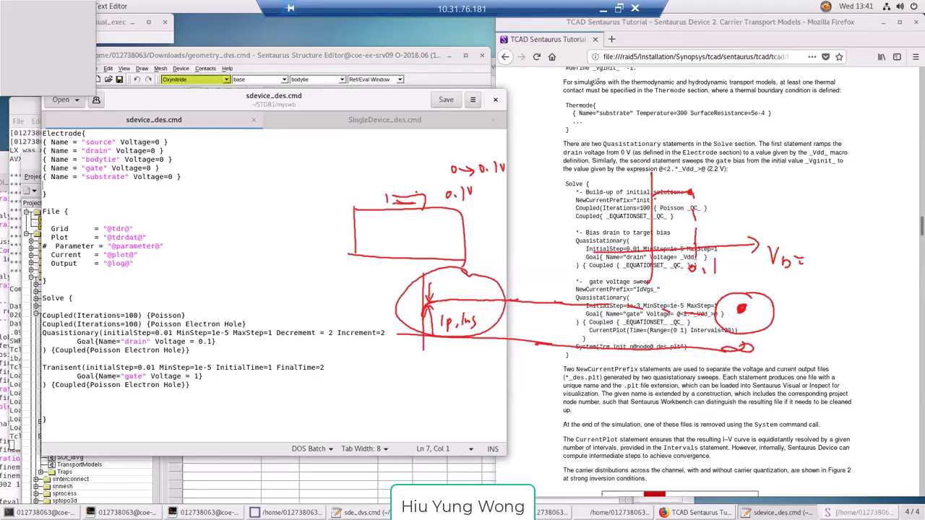
key("Escape")
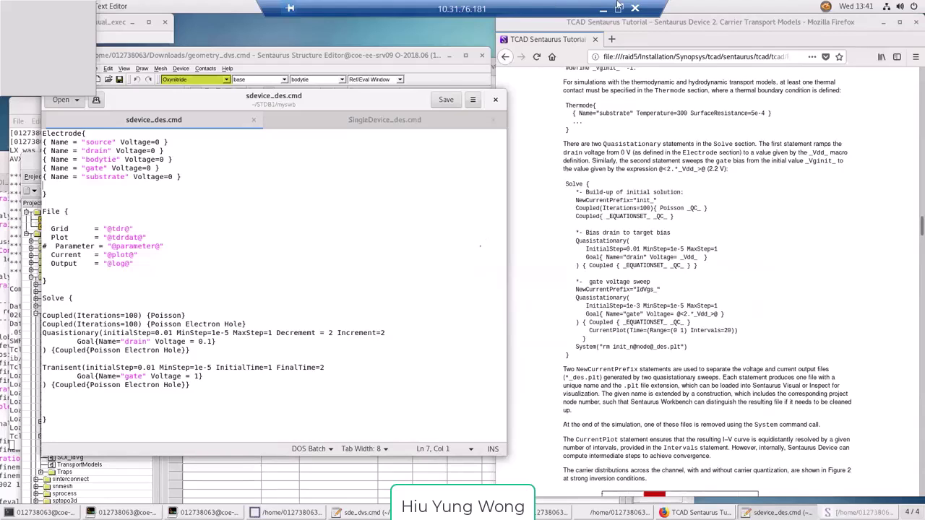
Step: Change the Transient statement's FinalTime to 1e-12 and its InitialTime to 0
left_click(312, 402)
left_click(329, 367)
key("BackSpace")
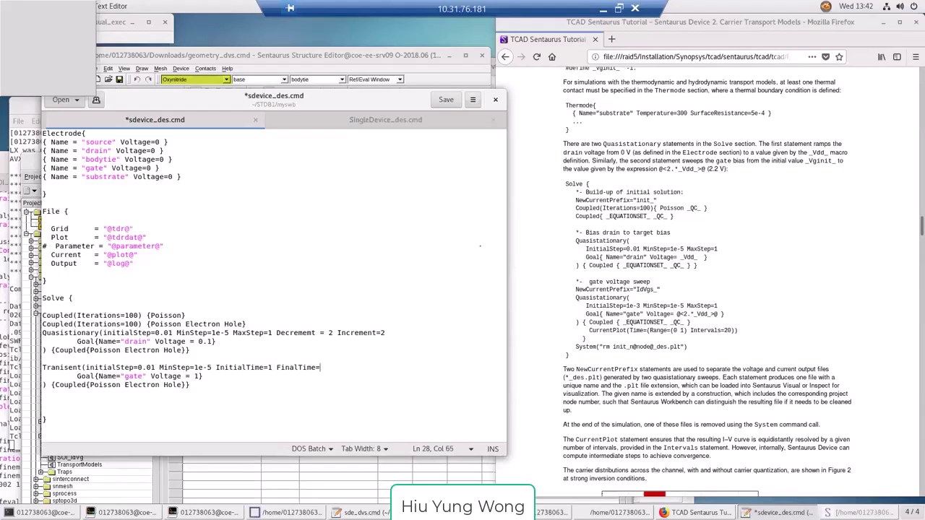
type("11")
key("BackSpace")
key("BackSpace")
type("1e-19")
key("BackSpace")
key("BackSpace")
key("BackSpace")
type("-12")
left_click(271, 368)
key("BackSpace")
type("0")
Step: Set the Transient statement back to InitialTime=1 and FinalTime=2, and save the command file
left_click_drag(97, 331, 79, 340)
left_click(83, 341)
left_click(86, 368)
key("shift+Home")
left_click(250, 374)
left_click(274, 367)
key("BackSpace")
type("1")
key("End")
key("BackSpace")
key("BackSpace")
key("BackSpace")
key("BackSpace")
key("BackSpace")
type("2")
right_click(269, 367)
left_click(273, 370)
key("ctrl+s")
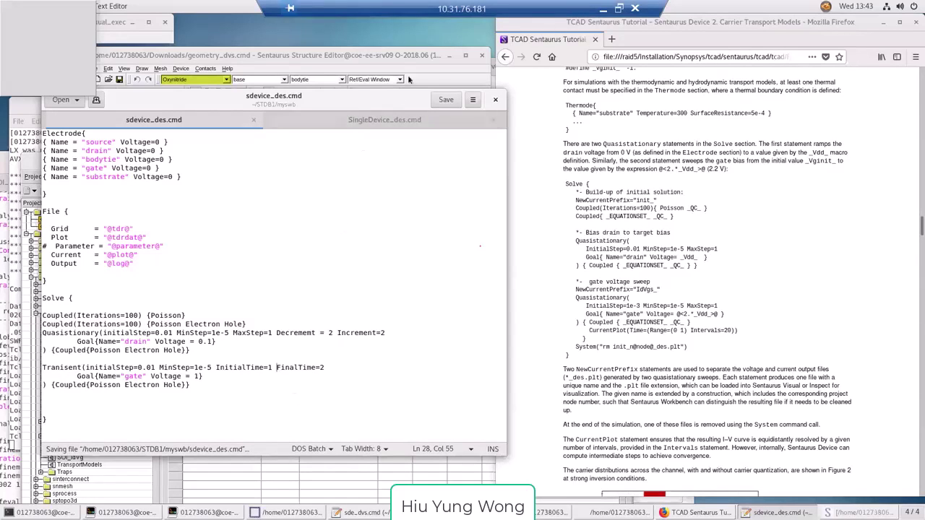
Step: Switch to the Sentaurus Workbench myswb project, run the SDEVICE node n2, and close the project log
left_click(427, 63)
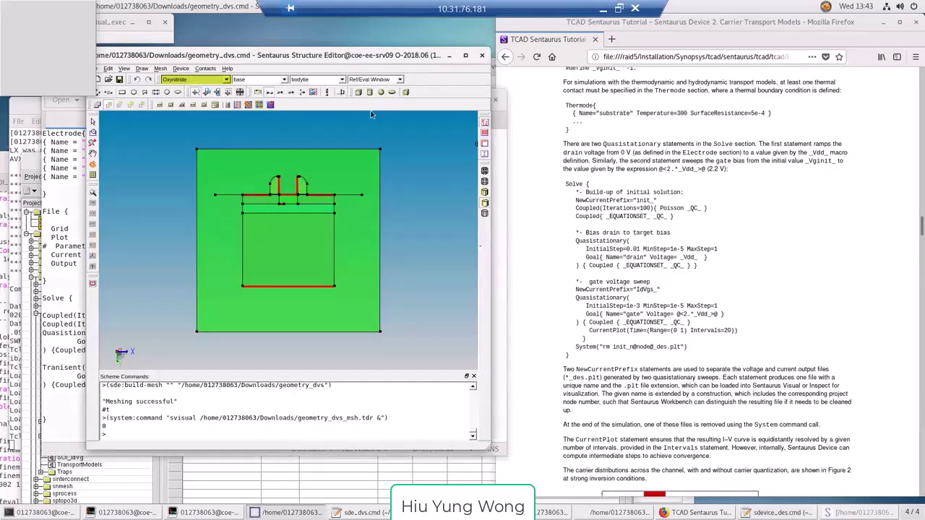
left_click(286, 478)
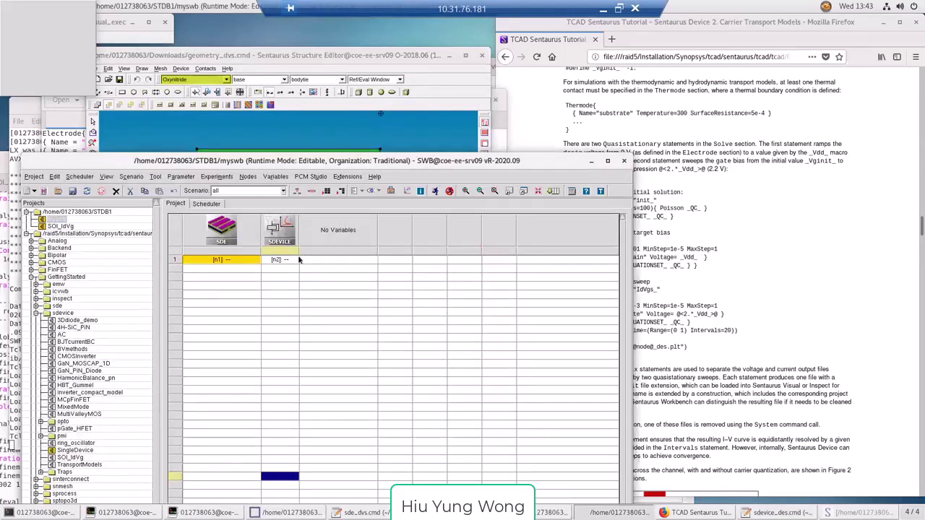
left_click(279, 259)
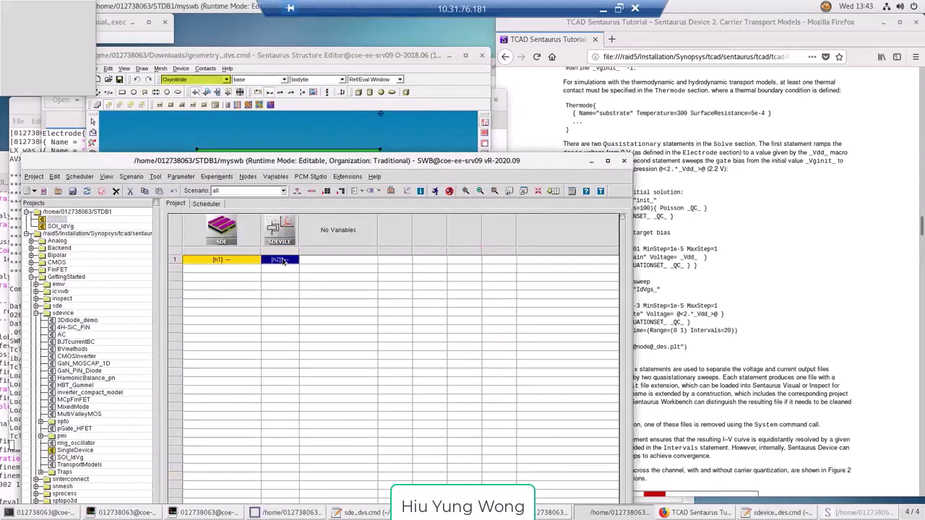
left_click(436, 191)
left_click(307, 492)
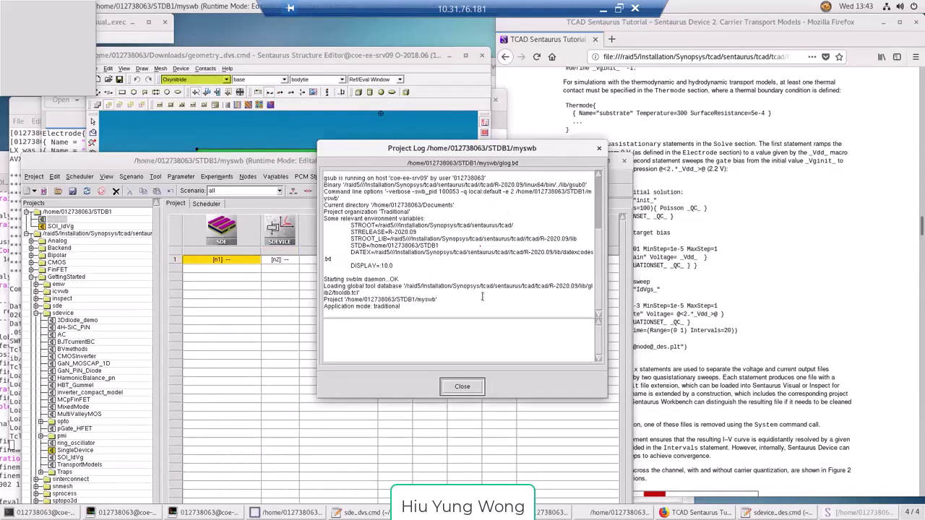
left_click(462, 386)
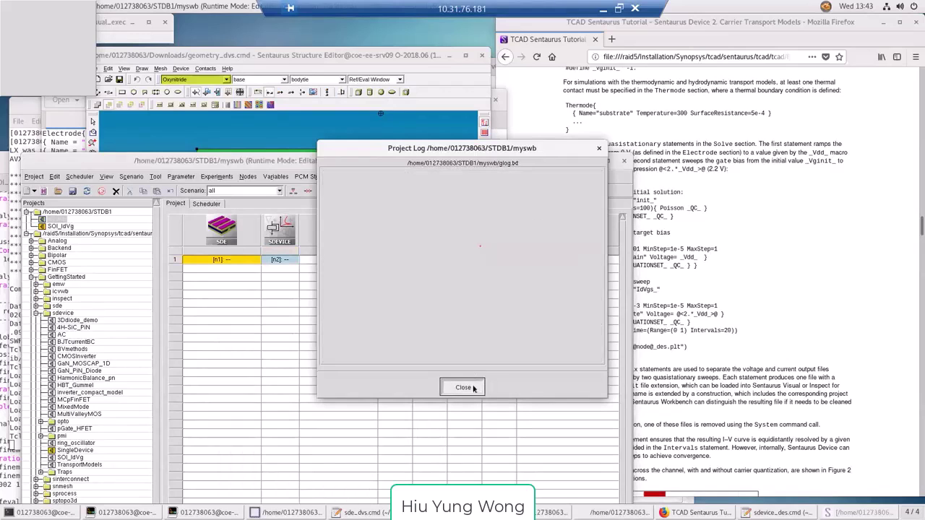
Step: Open the explorer for node 2 and examine the error report in n2_des.out
double_click(294, 260)
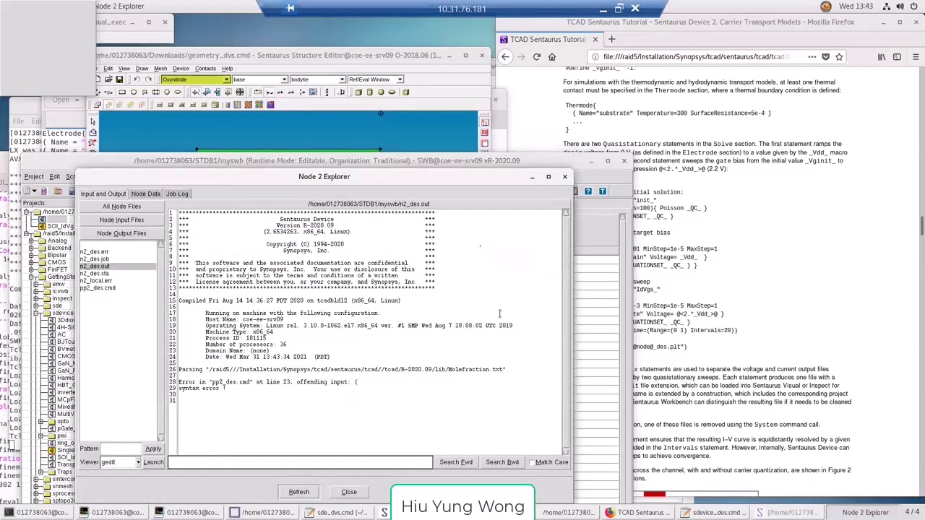
left_click_drag(554, 160, 591, 77)
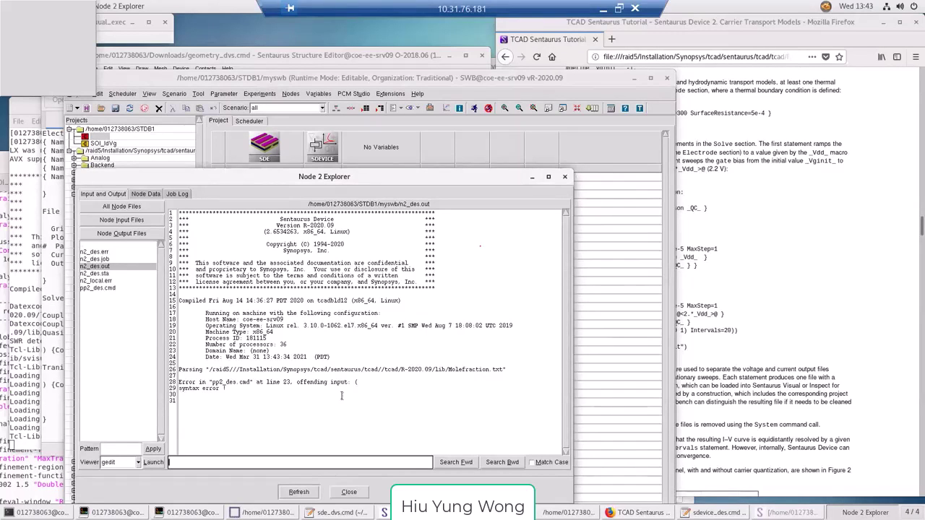
left_click_drag(297, 382, 361, 383)
left_click_drag(282, 382, 294, 383)
left_click(292, 392)
Step: Open the preprocessed file pp2_des.cmd and examine line 23, where the drain ramp statement begins
double_click(114, 289)
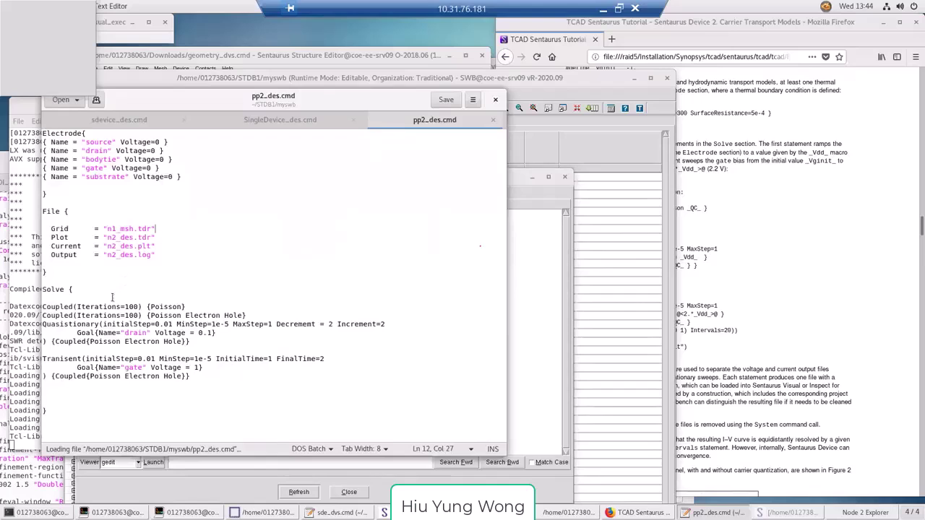
left_click(112, 297)
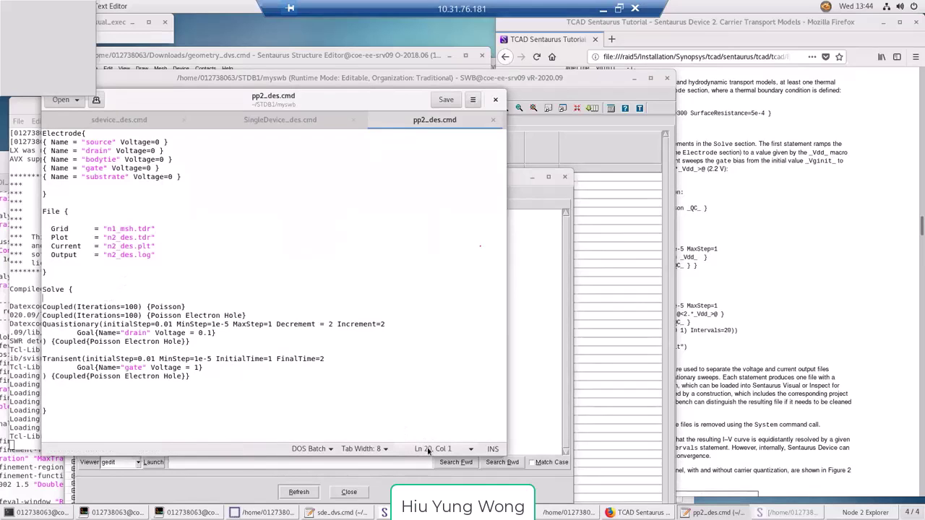
key("Down")
key("Down")
key("Down")
left_click(103, 323)
left_click(48, 341)
left_click(106, 326)
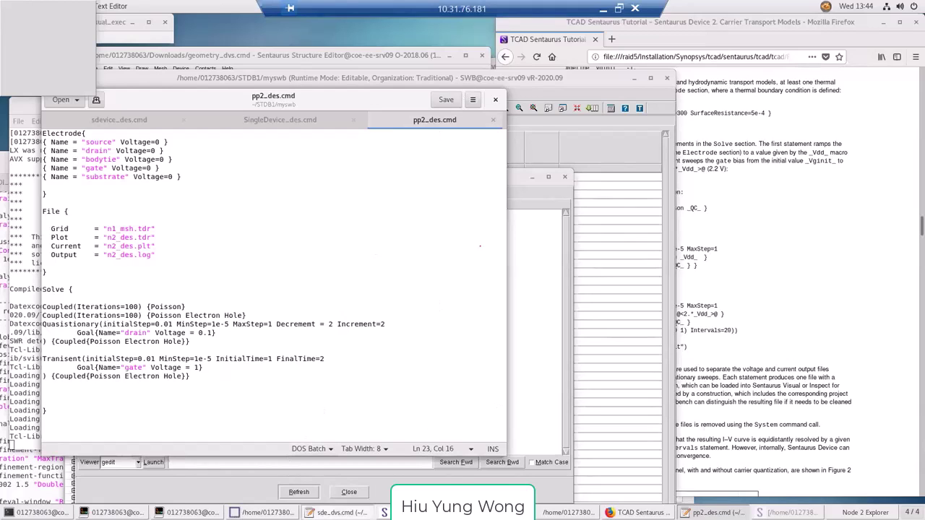
Step: Close the editor window holding sde_dvs.cmd and open the SDEVICE tool's input command file from the Workbench project
left_click(339, 512)
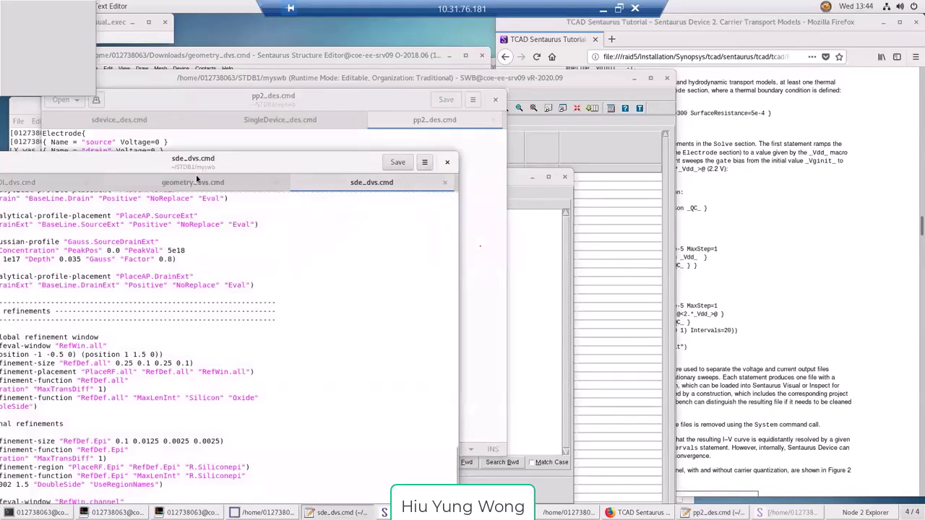
left_click(446, 162)
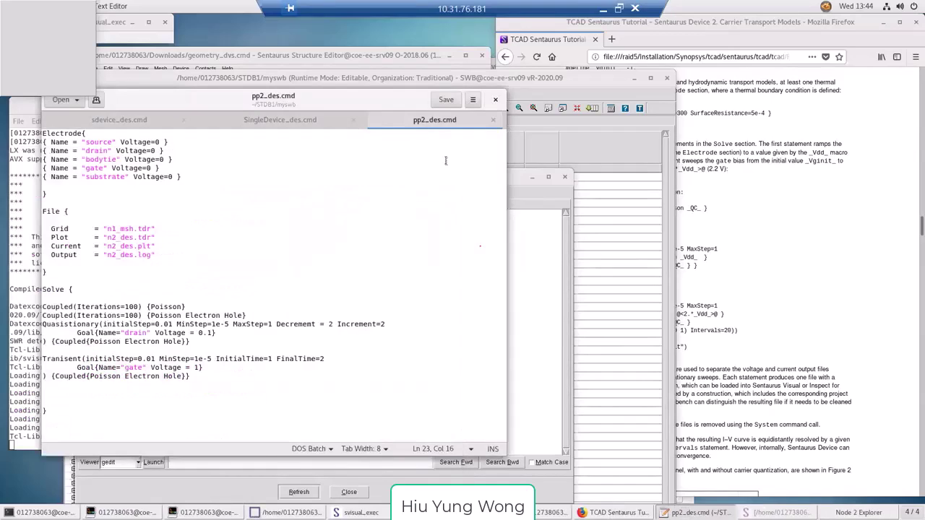
left_click(561, 77)
left_click(312, 147)
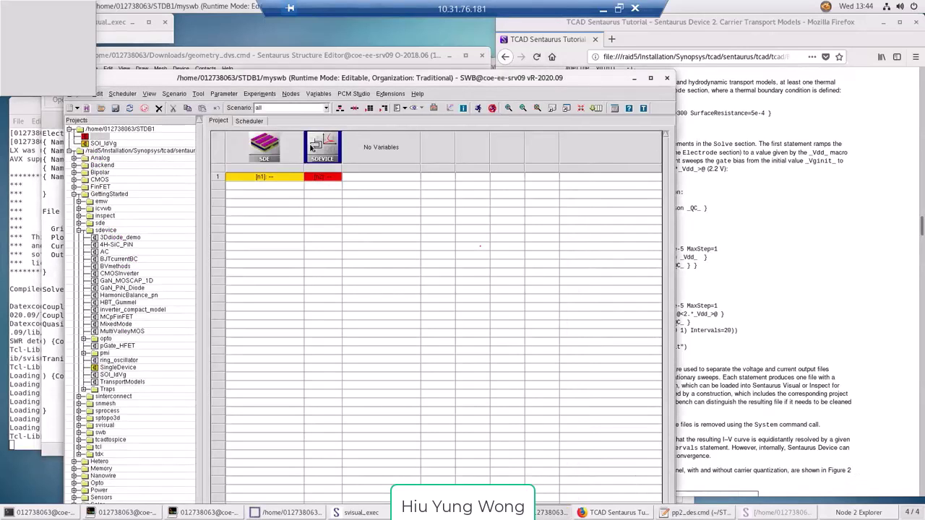
right_click(309, 146)
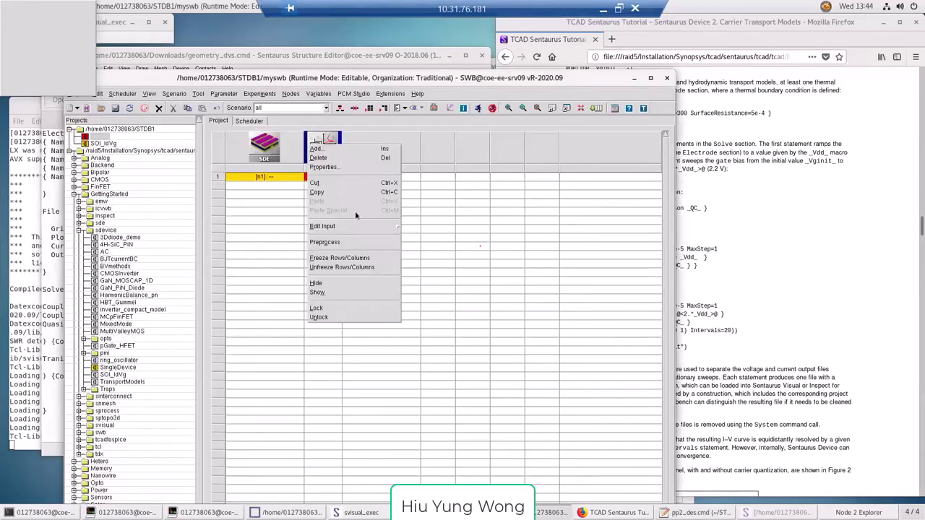
left_click(408, 229)
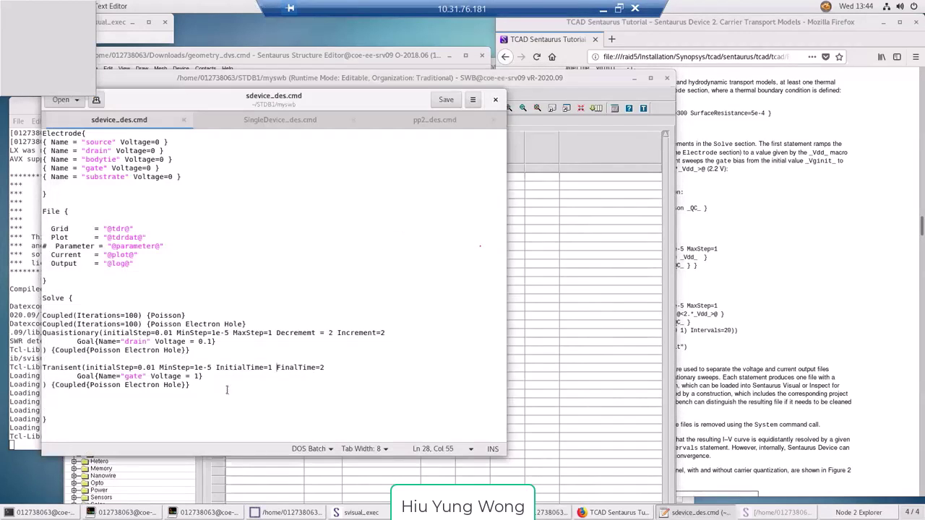
Step: Compare the drain ramp statement in sdevice_des.cmd with the one in the preprocessed file pp2_des.cmd
left_click(164, 333)
left_click_drag(85, 333, 165, 341)
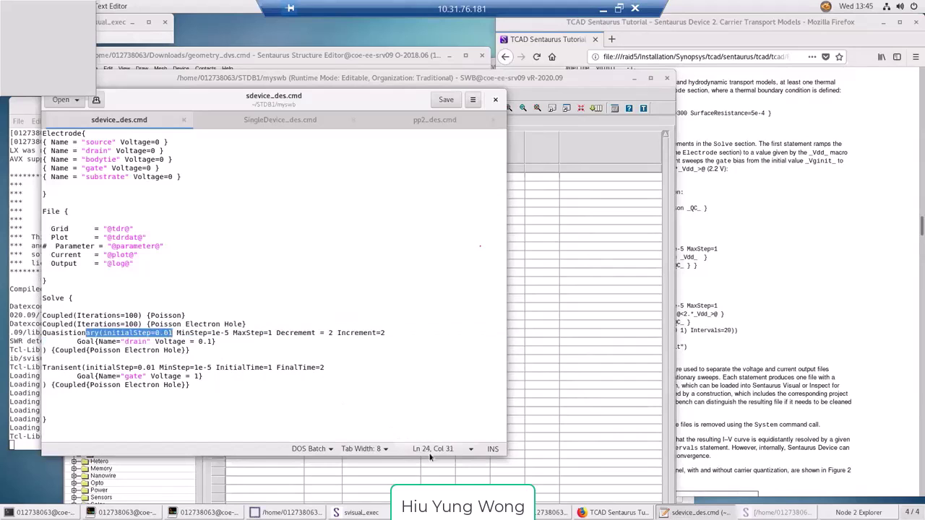
left_click_drag(293, 105, 440, 84)
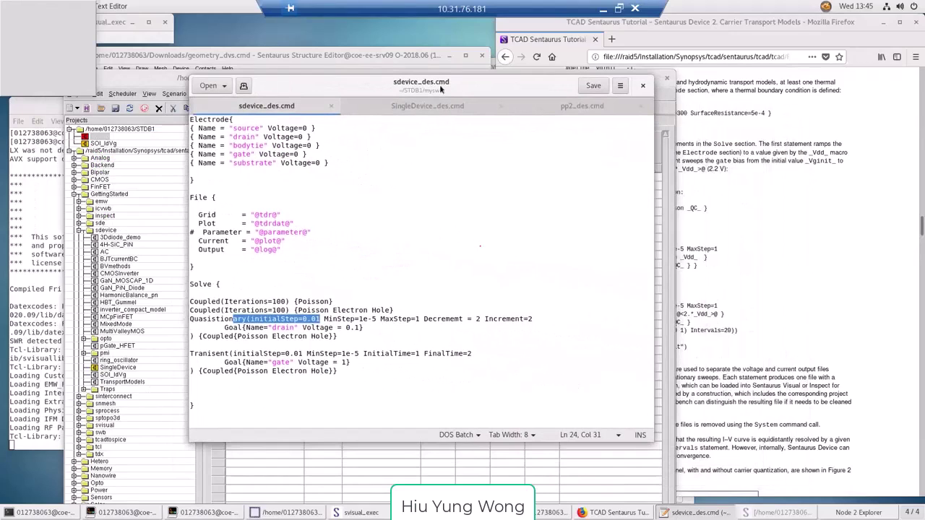
left_click(337, 318)
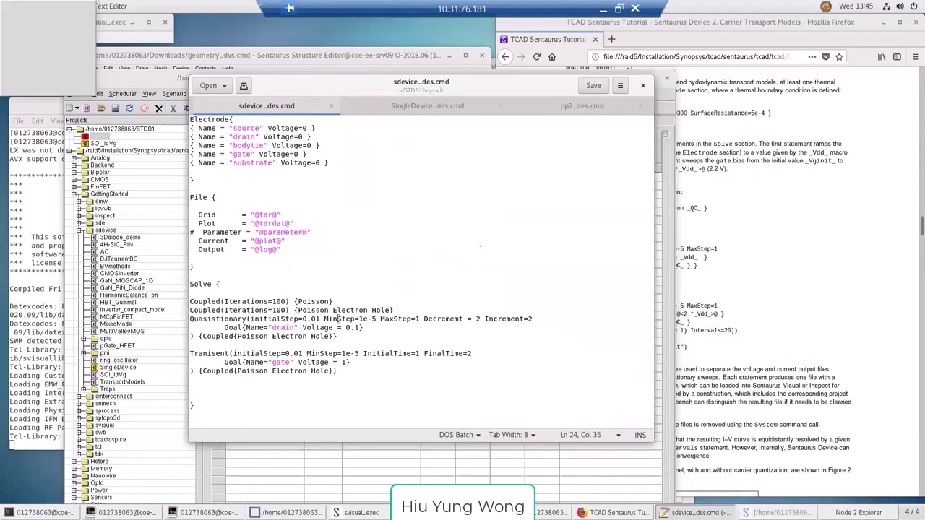
left_click(591, 107)
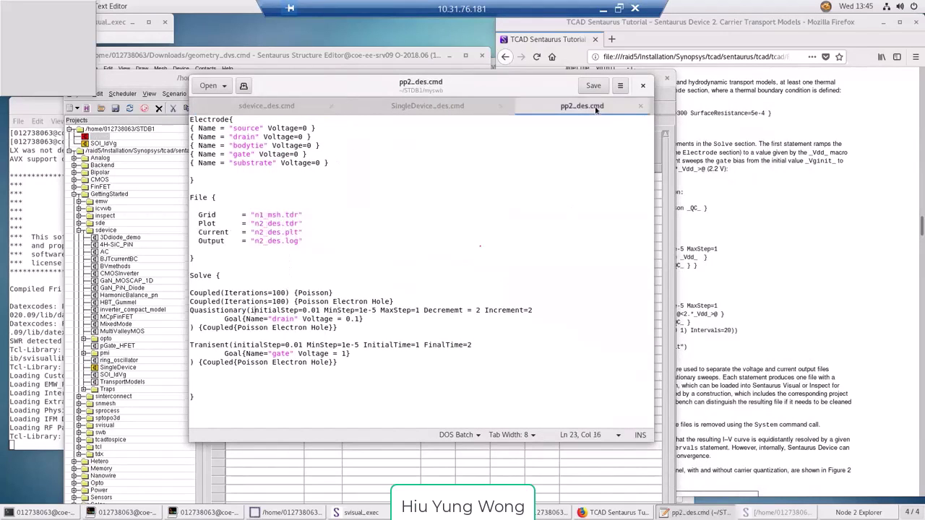
left_click(396, 311)
left_click(272, 108)
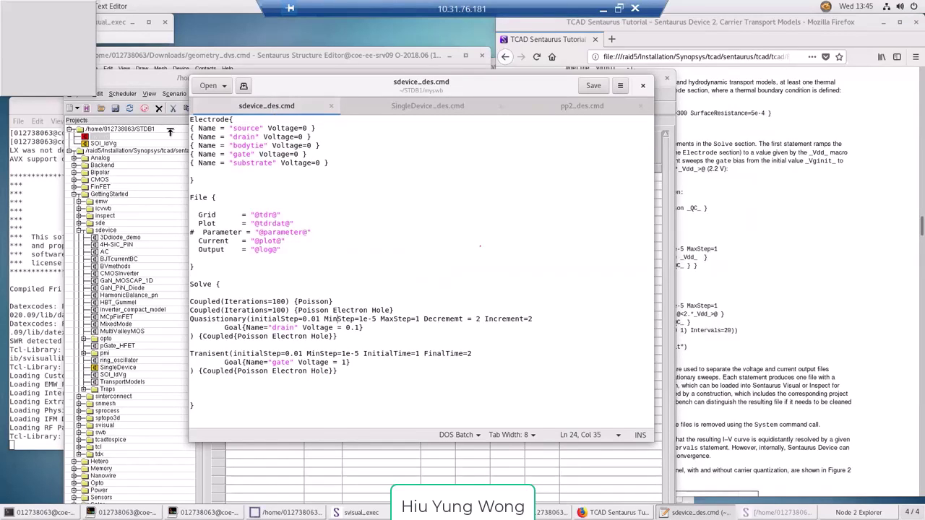
left_click(198, 232)
left_click(587, 106)
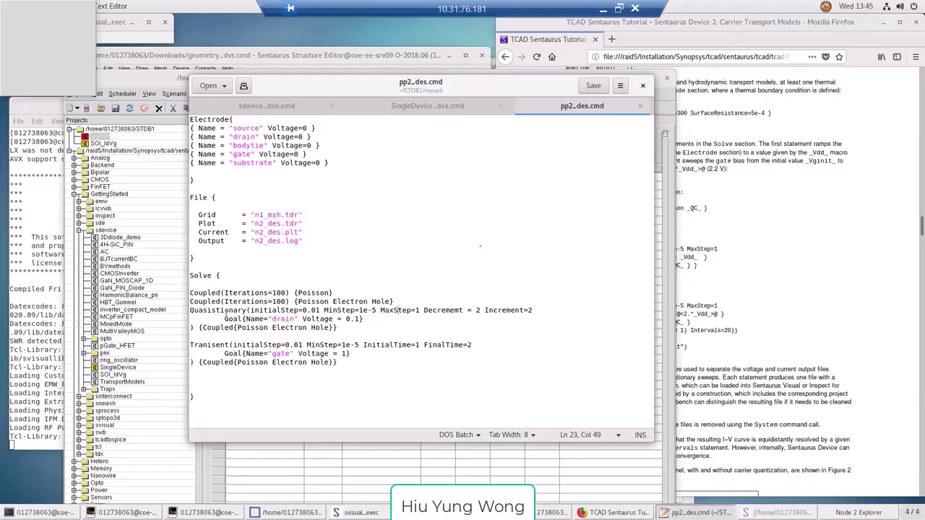
Step: Correct the drain ramp keyword on line 23 of pp2_des.cmd to Quasistationary and save the file
double_click(223, 311)
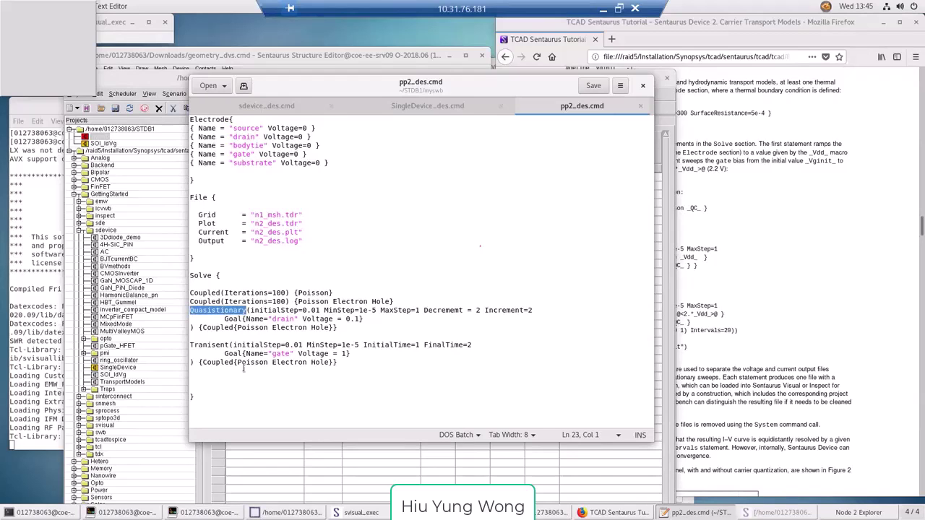
left_click(220, 310)
type("at")
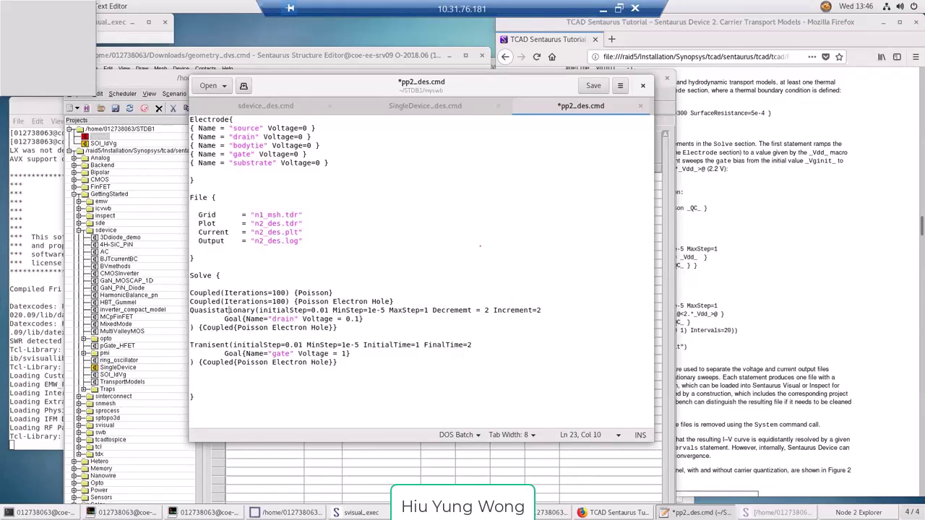
key("ctrl+s")
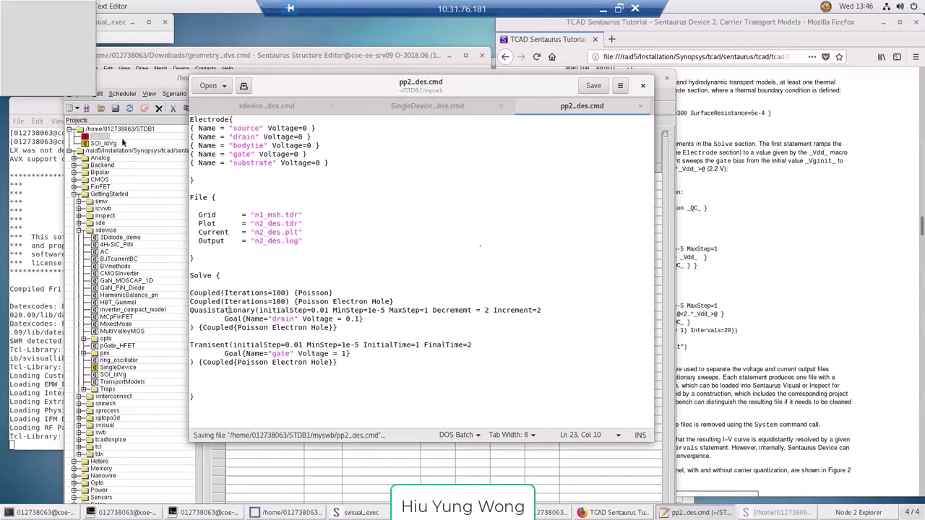
Step: Switch to the Sentaurus Workbench myswb project, run SDEVICE node n2 with preprocessing, and close the project log
left_click(159, 76)
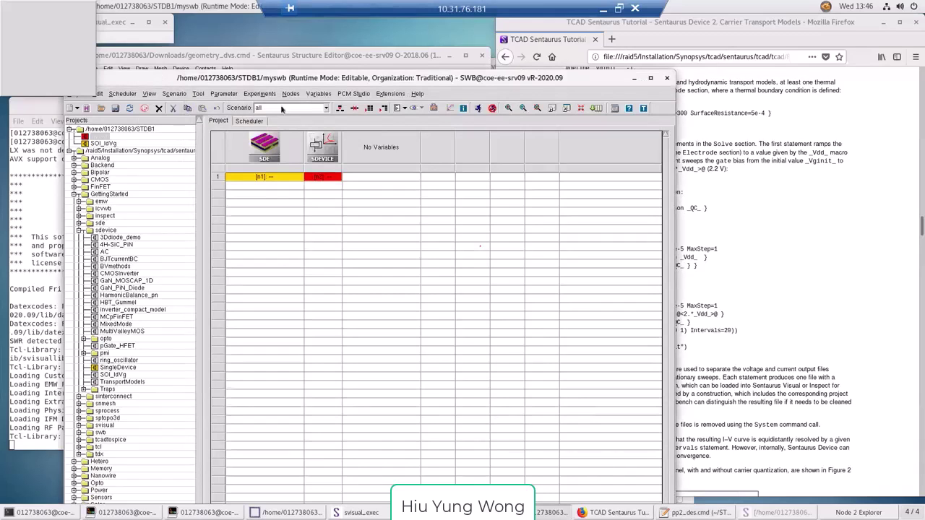
left_click(328, 177)
double_click(328, 178)
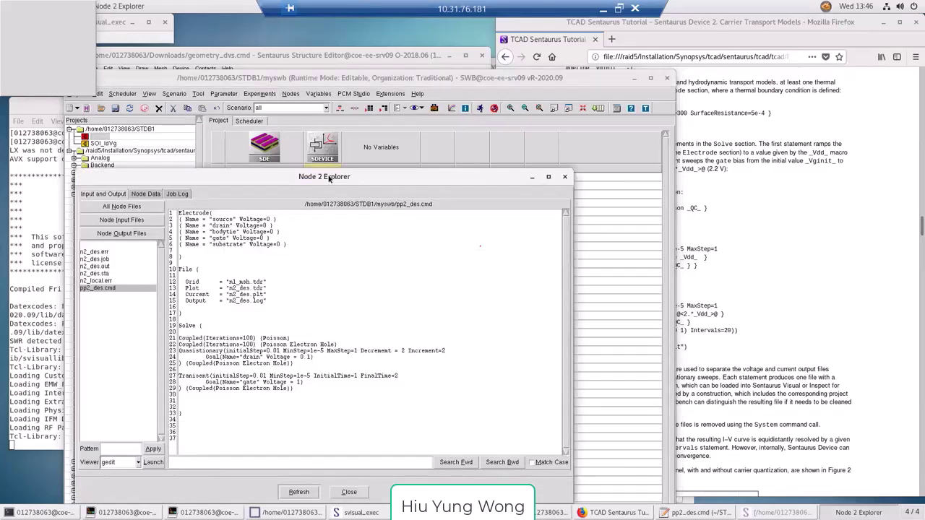
left_click(479, 109)
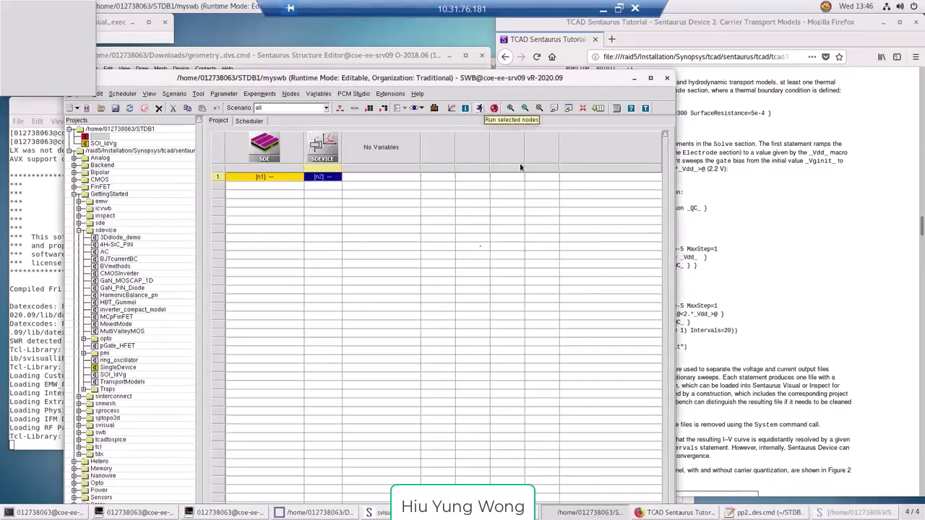
left_click(479, 109)
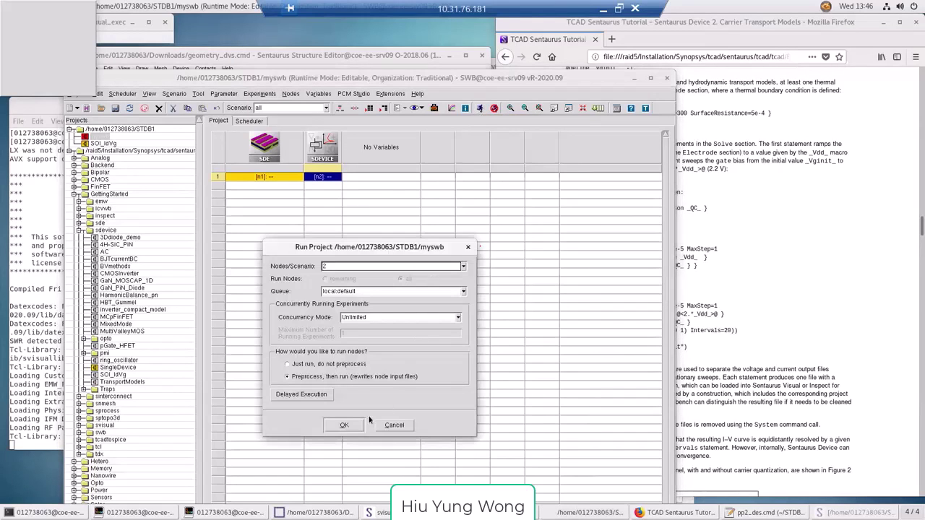
left_click(344, 425)
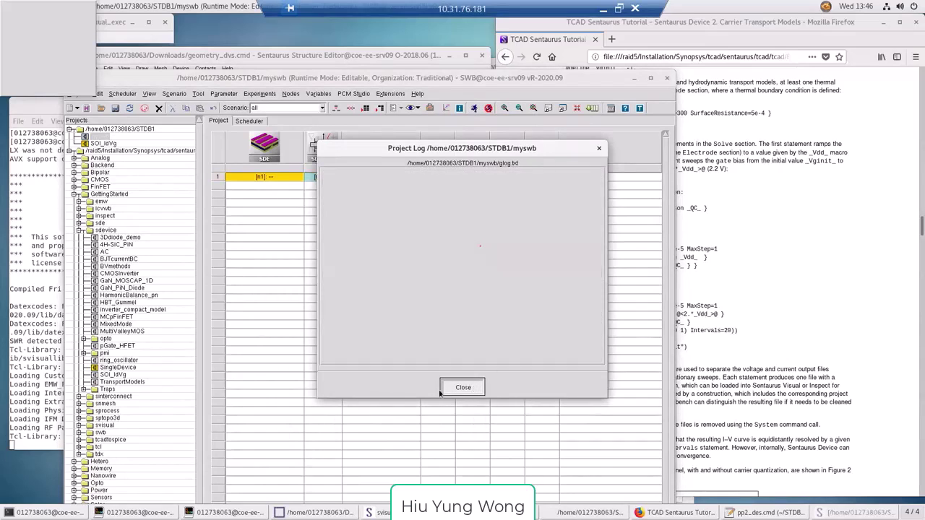
left_click(468, 386)
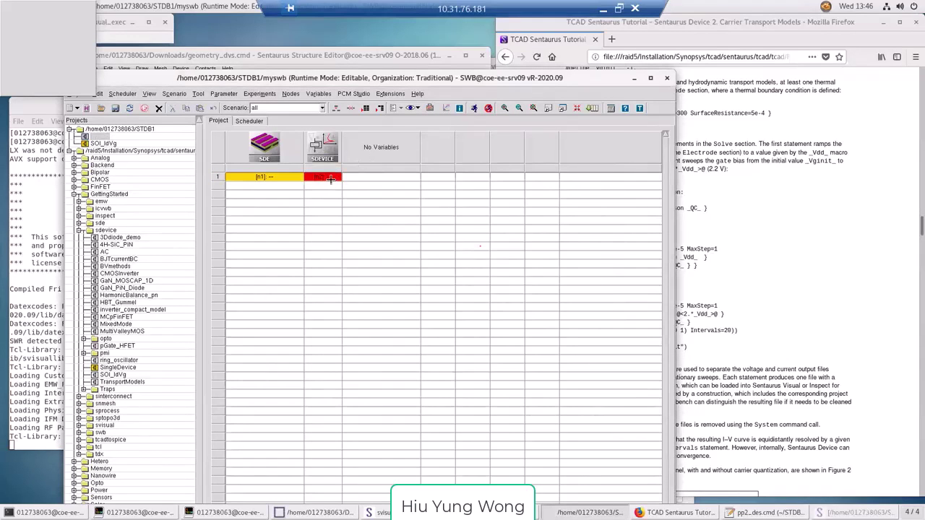
Step: Open the explorer for node 2 and examine the error report in n2_des.out and the preprocessed file pp2_des.cmd
left_click(327, 177)
double_click(327, 177)
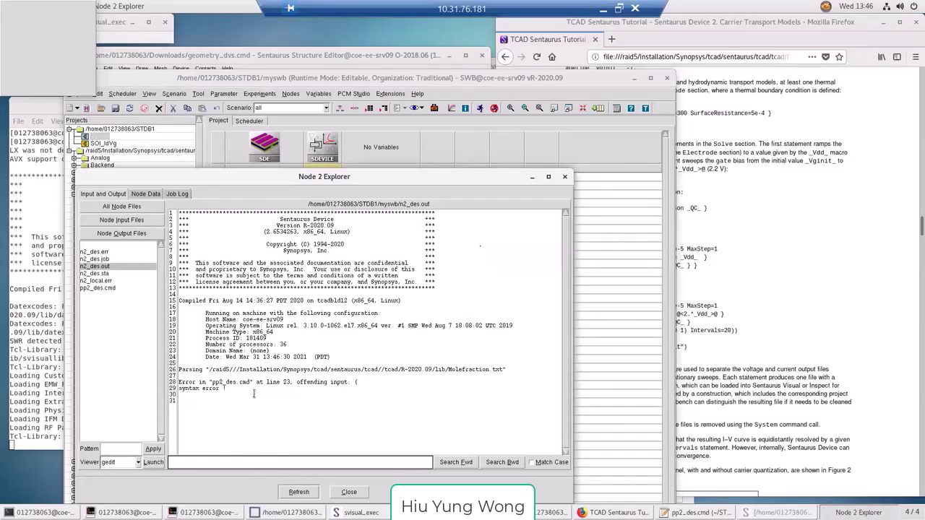
double_click(97, 290)
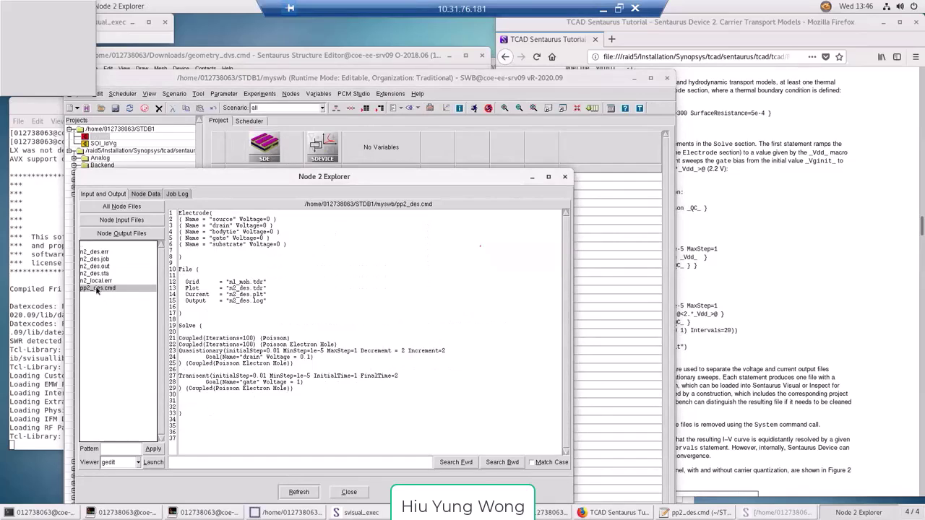
Step: Switch to the text editor, reload pp2_des.cmd from disk, and check the spelling of the drain ramp keyword on line 23
left_click(613, 136)
left_click(612, 127)
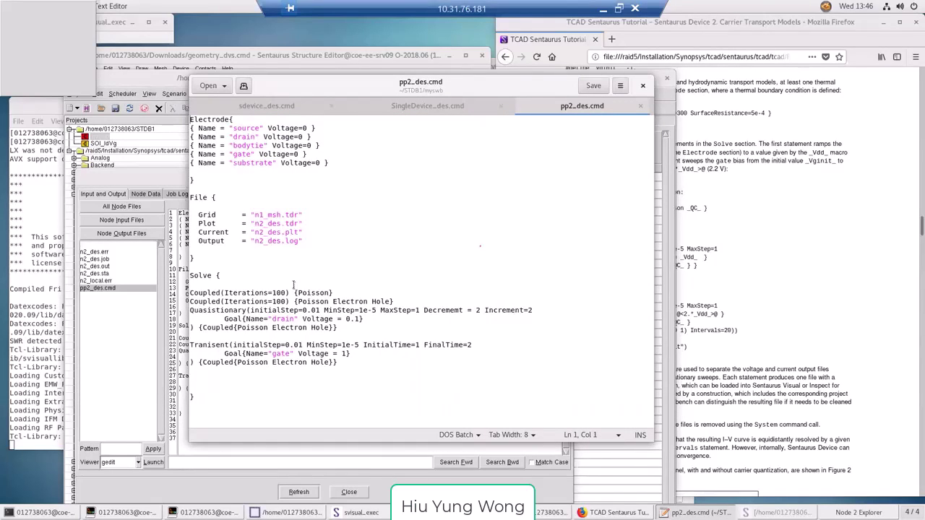
left_click(238, 311)
left_click_drag(247, 311, 190, 311)
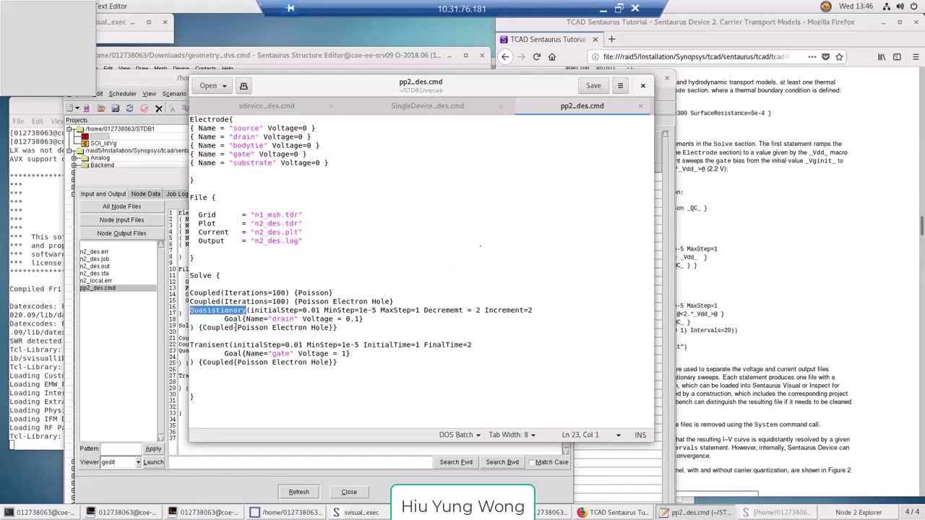
left_click(268, 319)
left_click_drag(247, 311, 190, 310)
left_click(289, 310)
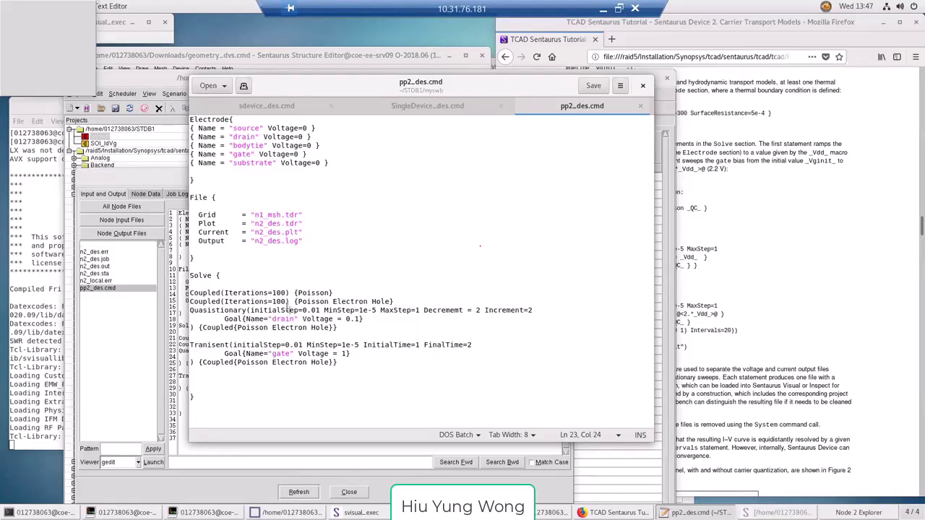
left_click_drag(365, 91, 438, 91)
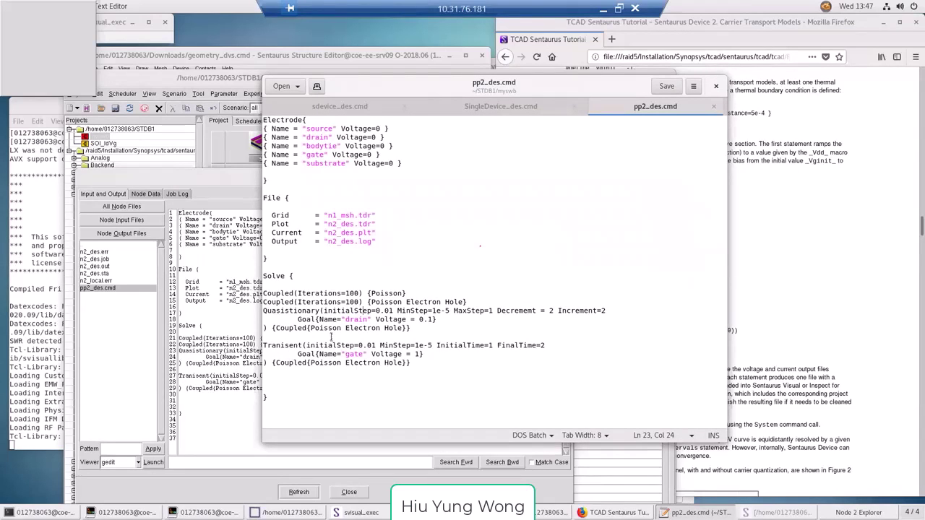
Step: Correct the drain ramp keyword to Quasistationary in the Solve section of sdevice_des.cmd and save the file
left_click(348, 106)
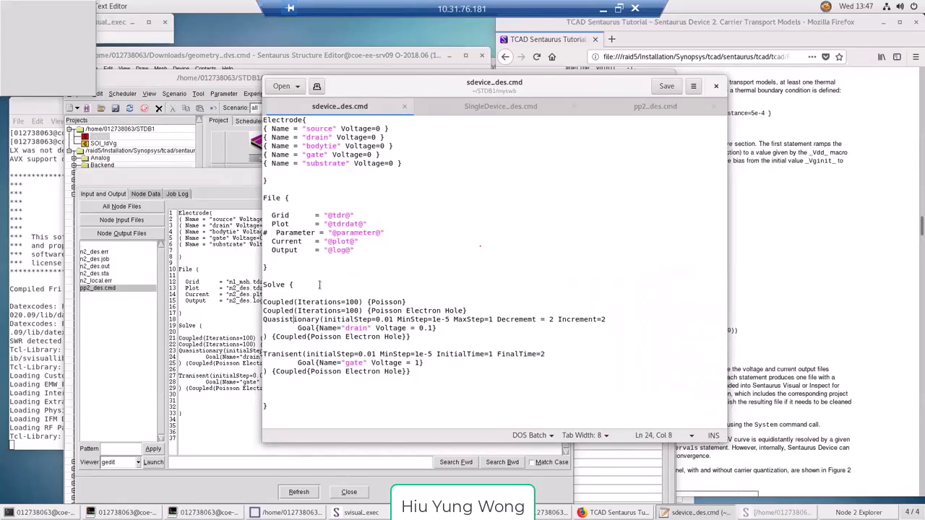
type("ta")
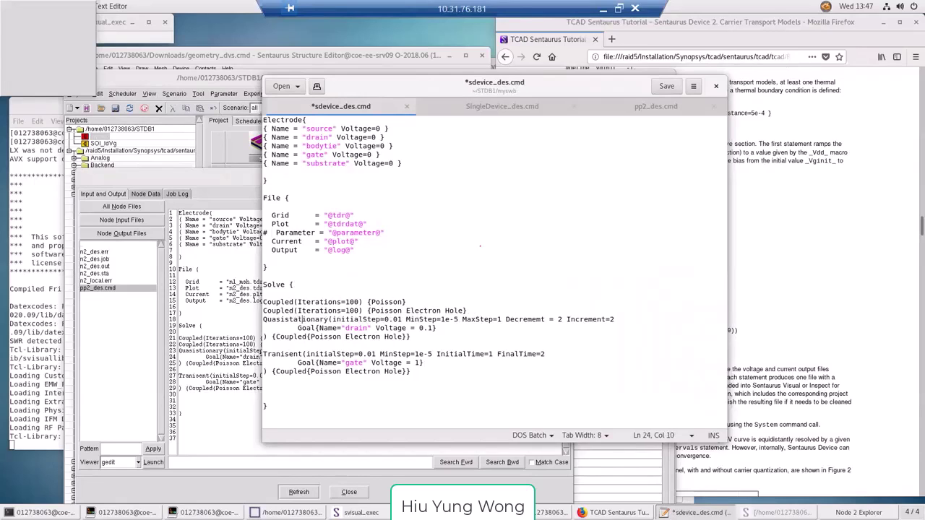
key("ctrl+s")
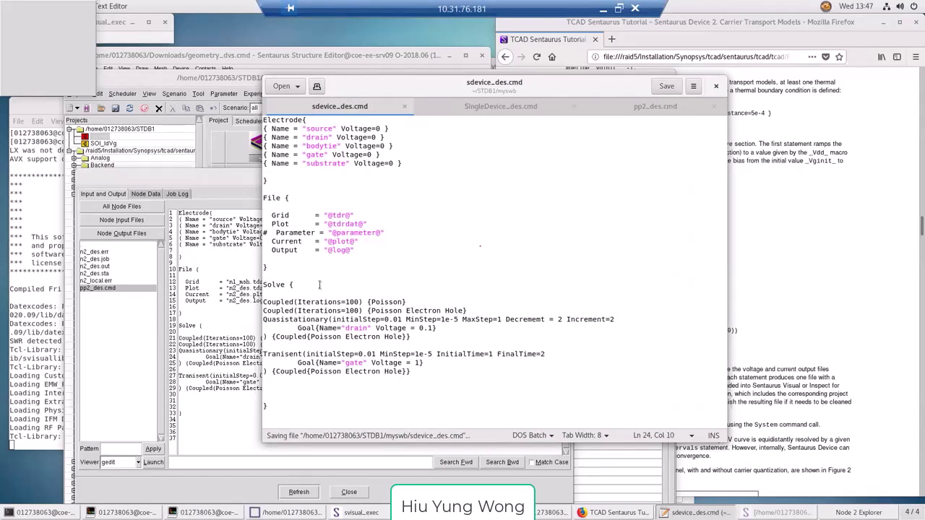
Step: Close the node 2 explorer, rerun SDEVICE node n2 with preprocessing in the Workbench project, and close the project log
left_click(224, 185)
left_click(565, 177)
left_click(419, 65)
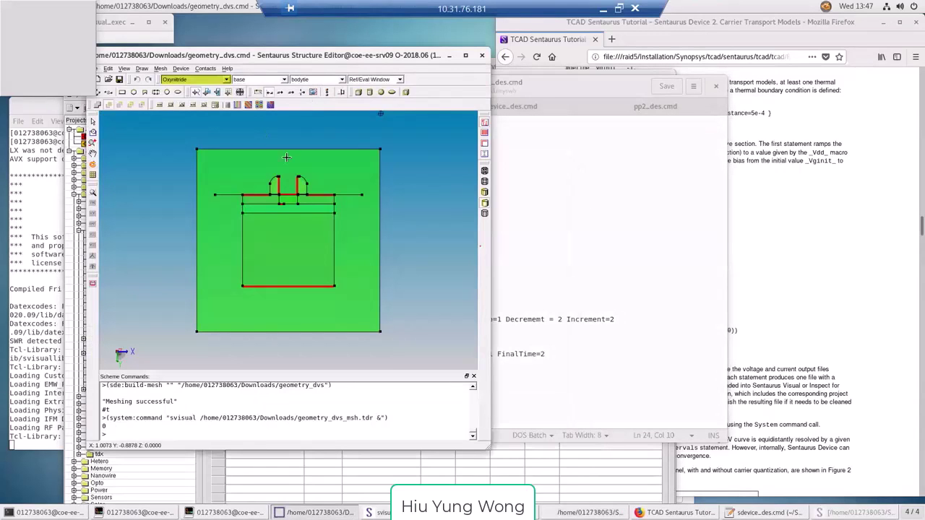
left_click(311, 492)
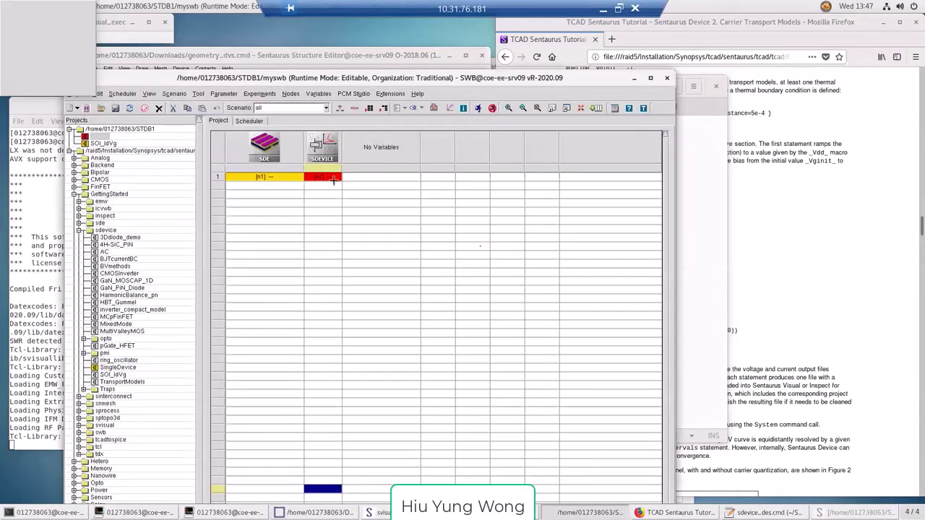
left_click(333, 177)
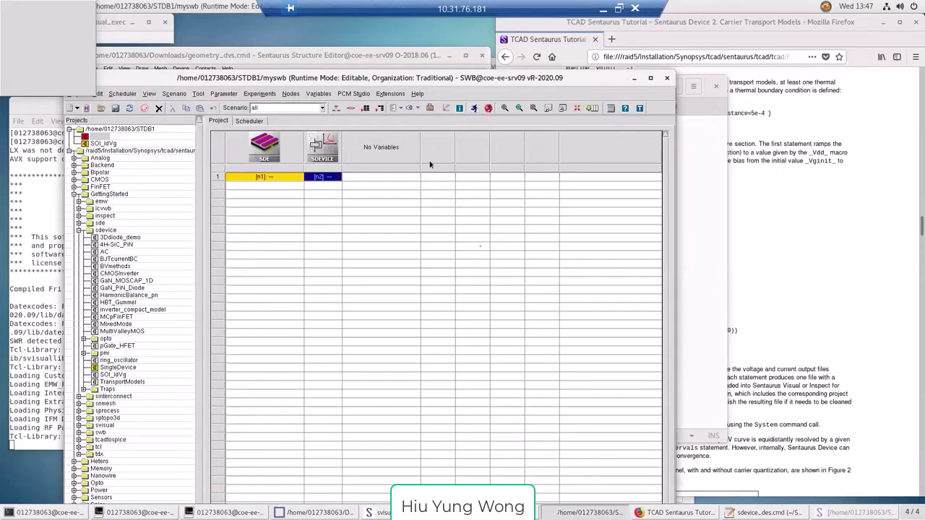
left_click(474, 109)
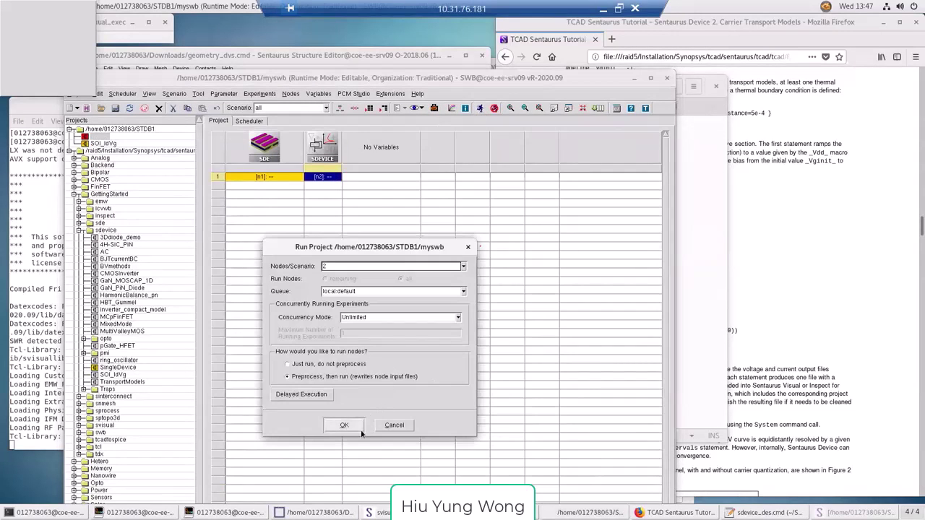
left_click(342, 427)
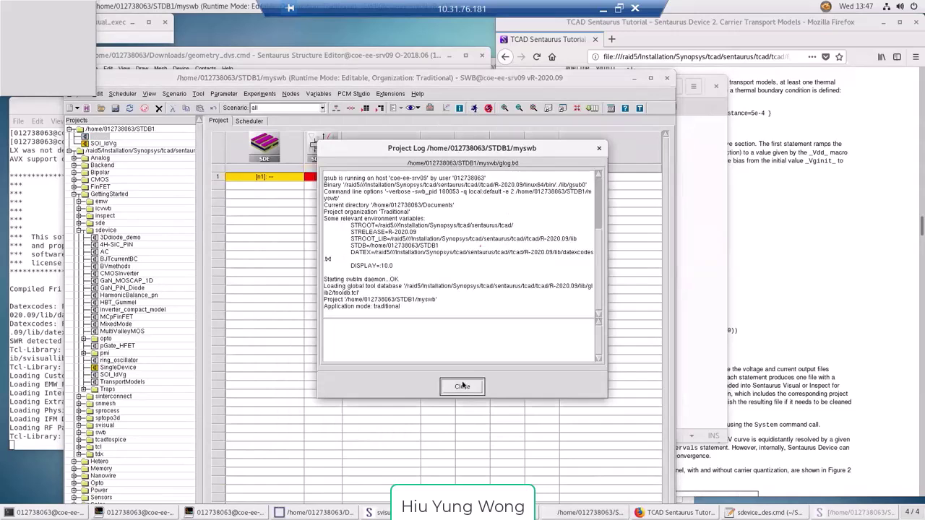
left_click(463, 386)
Step: Open the explorer for node 2, read the error report in n2_des.out, and close the explorer
left_click(333, 177)
double_click(333, 177)
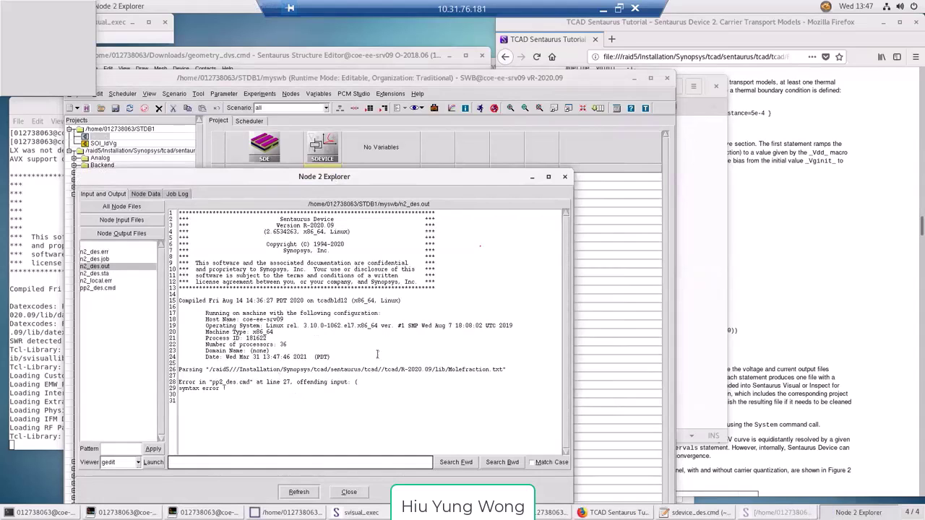
left_click(565, 177)
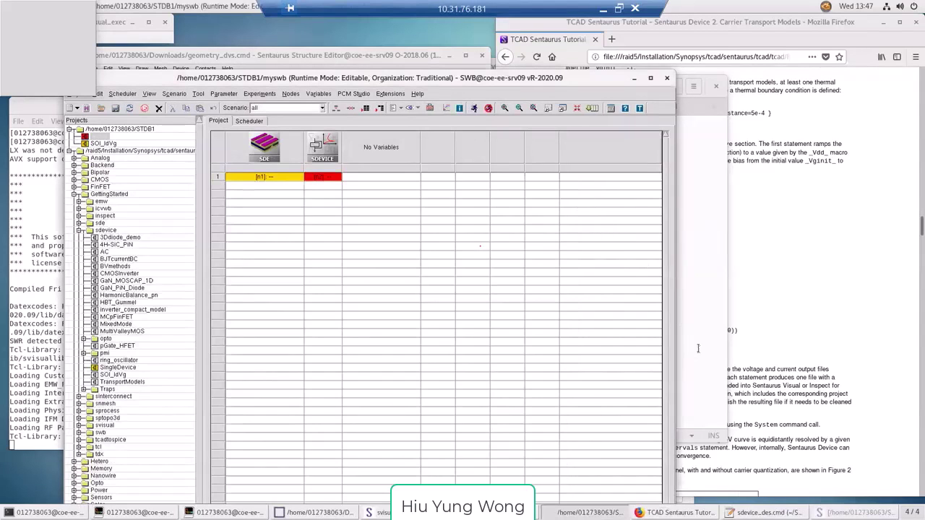
Step: Reload pp2_des.cmd in the text editor and examine line 27, where the gate transient statement begins
left_click(654, 108)
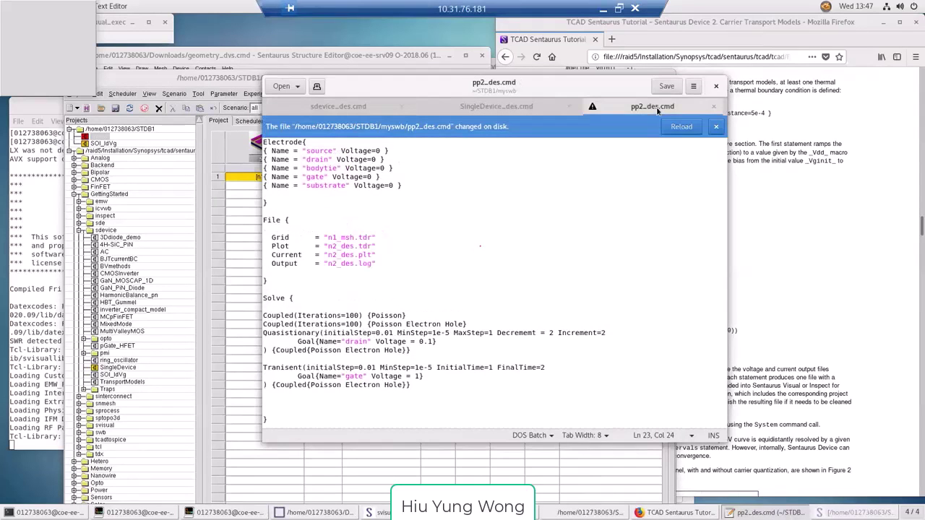
left_click(681, 126)
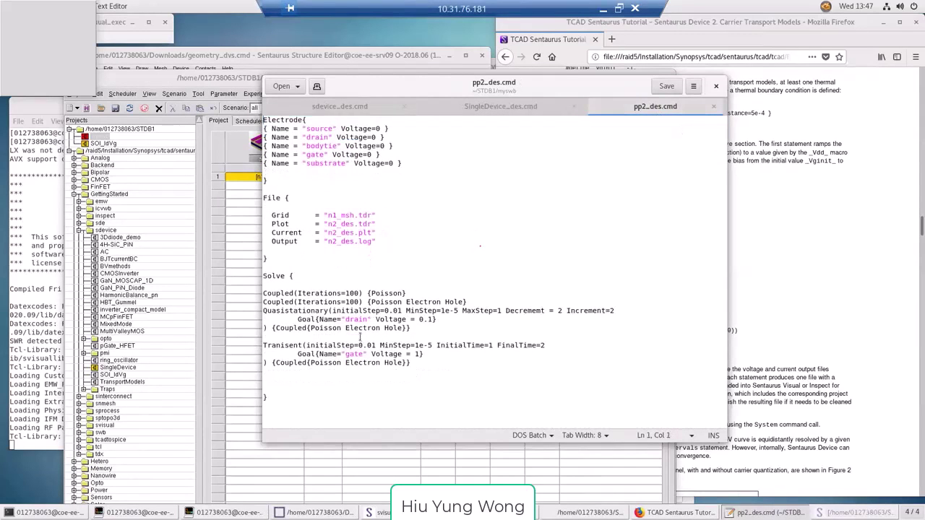
left_click_drag(280, 310, 321, 311)
left_click(340, 370)
left_click(380, 345)
left_click(288, 345)
Step: Correct the gate sweep keyword to Transient in sdevice_des.cmd, save the file, and return to the Workbench project
left_click(352, 106)
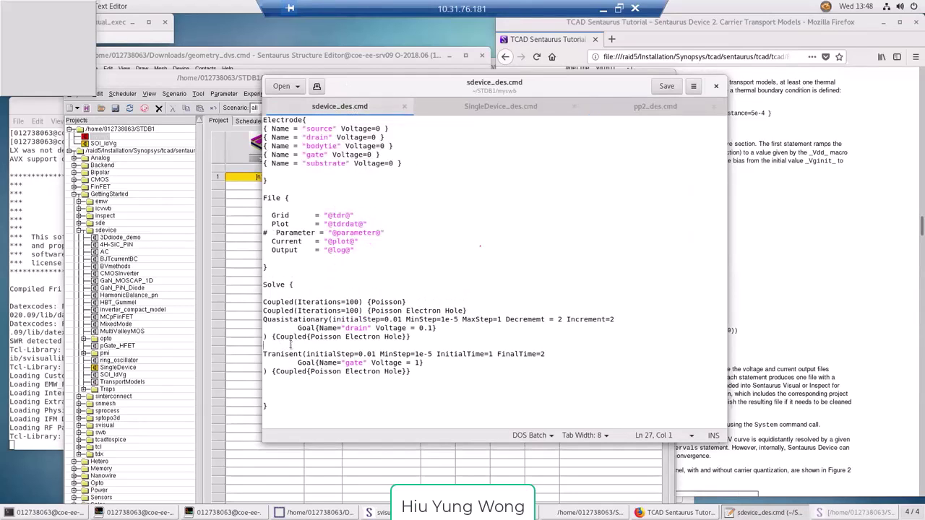
key("BackSpace")
key("BackSpace")
type("si")
key("ctrl+s")
left_click(174, 84)
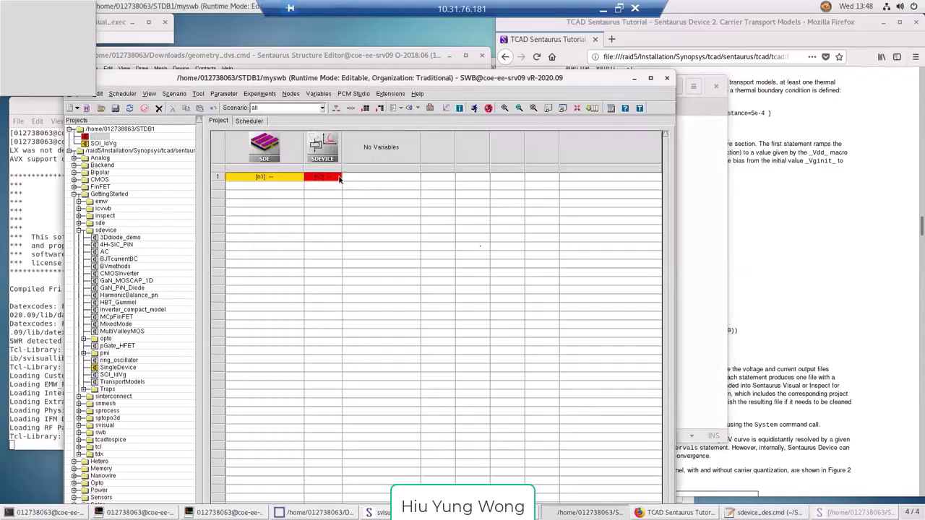
Step: Rerun SDEVICE node n2 in the Workbench project with the saved command file and close the project log
left_click(338, 181)
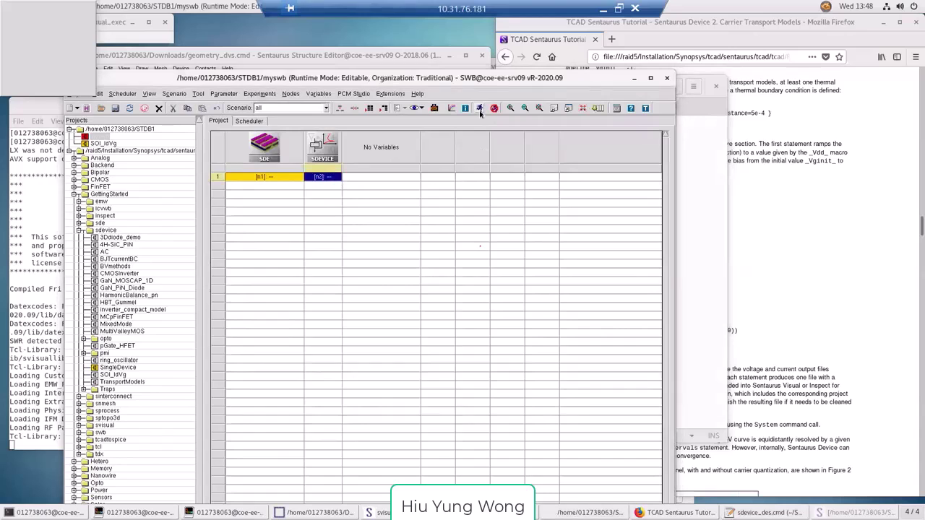
left_click(480, 109)
left_click(347, 426)
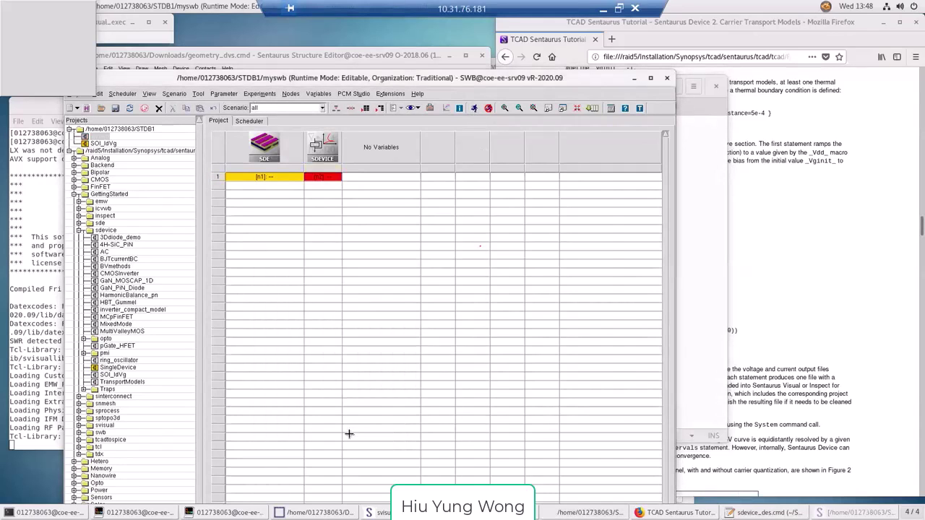
left_click(462, 387)
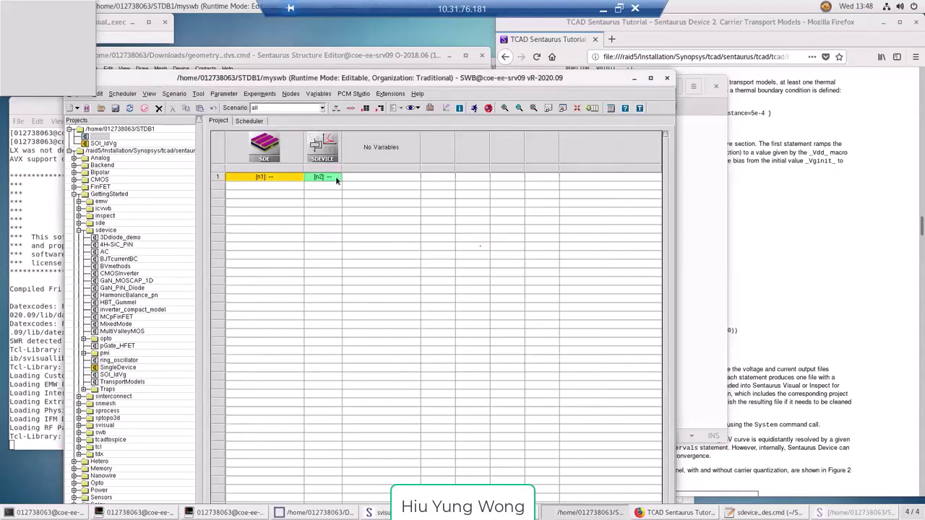
Step: Open the node 2 explorer, read the keyword error at the end of n2_des.out, and close the explorer
double_click(329, 180)
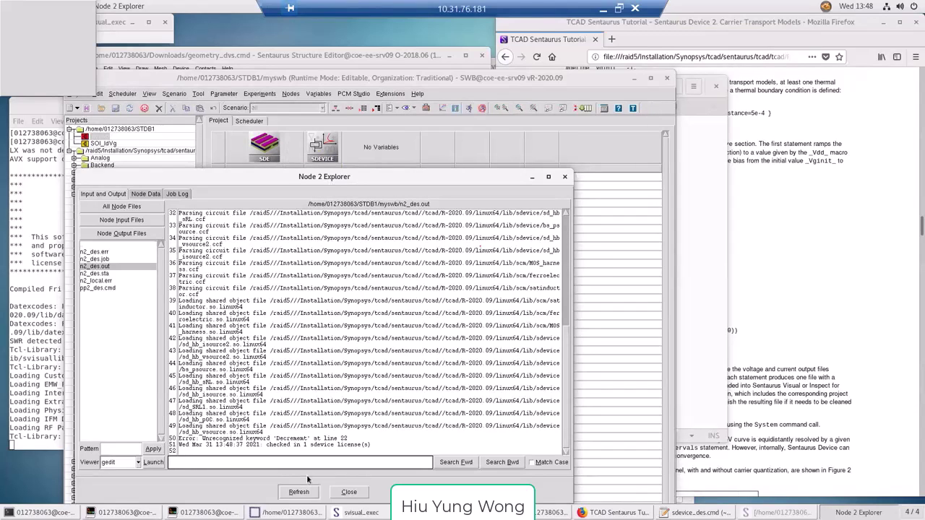
left_click(308, 442)
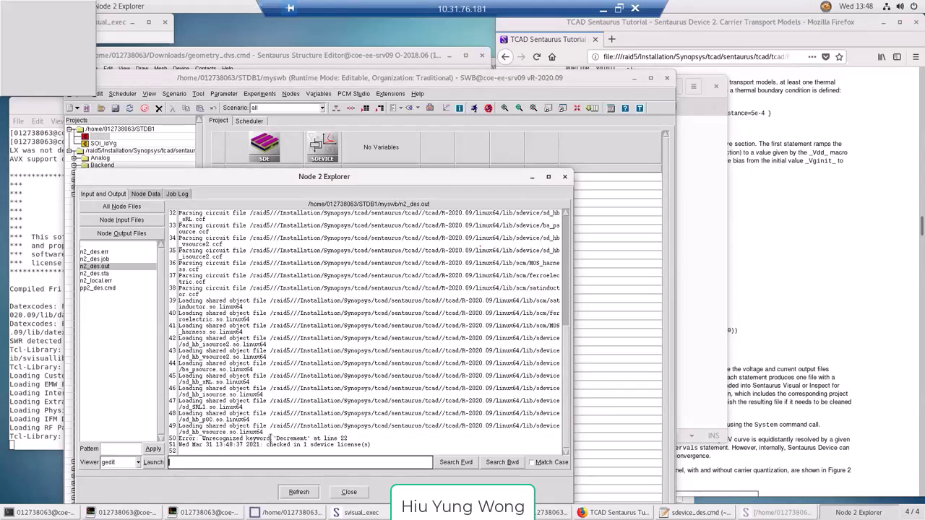
left_click(565, 177)
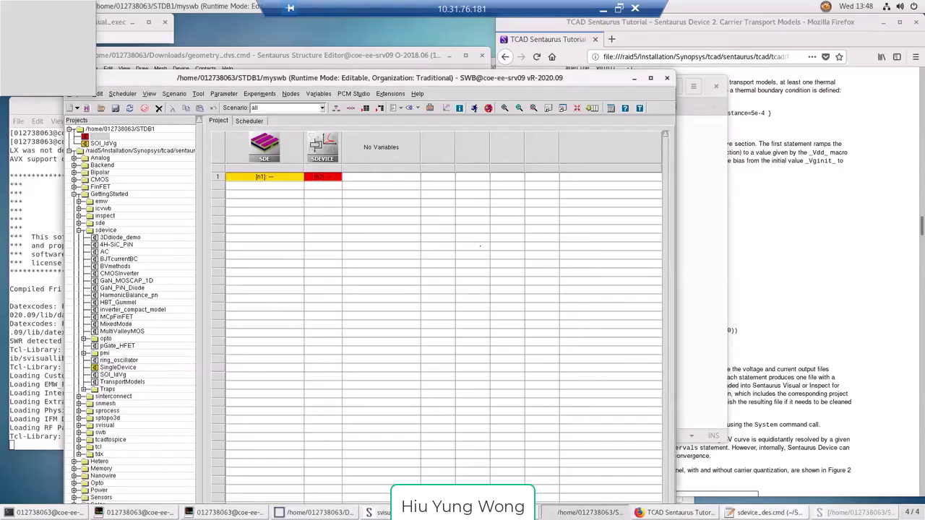
Step: Correct the misspelled keyword in the drain Quasistationary statement of sdevice_des.cmd to Decrement and save the file
left_click(518, 318)
double_click(519, 319)
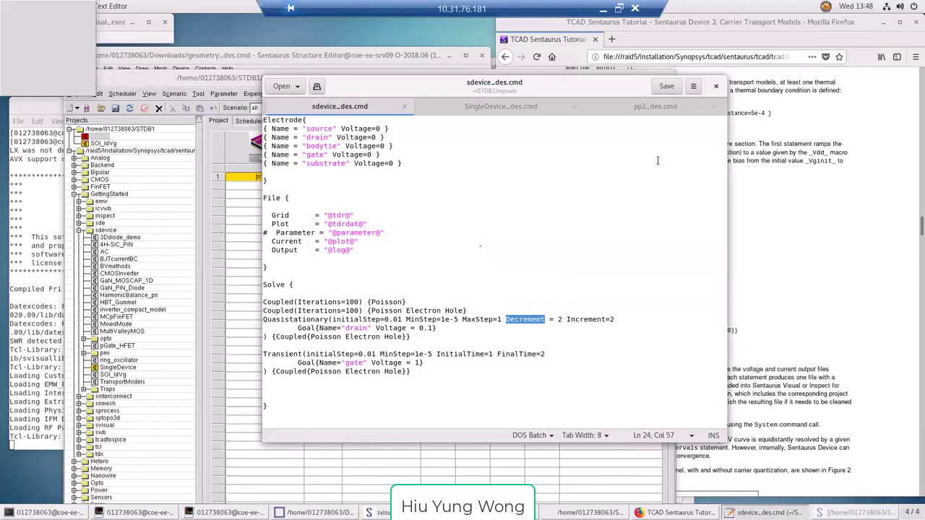
key("Right")
key("BackSpace")
type("n")
key("ctrl+s")
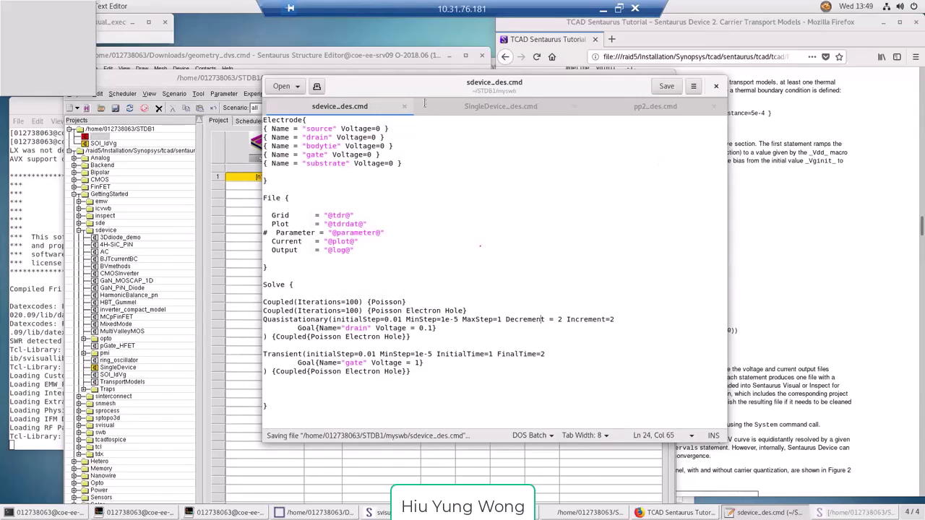
Step: Close the Sentaurus Structure Editor session for geometry_dvs.cmd and confirm the exit
left_click(299, 55)
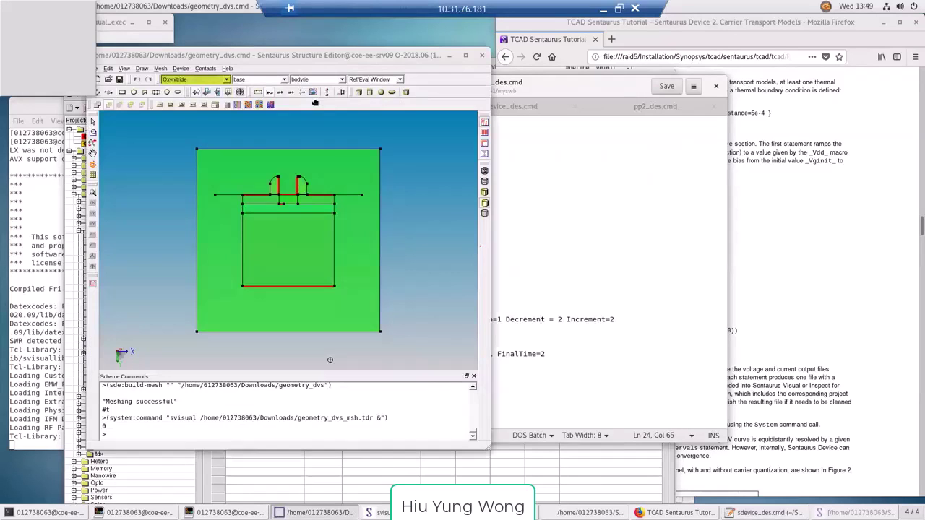
left_click(481, 56)
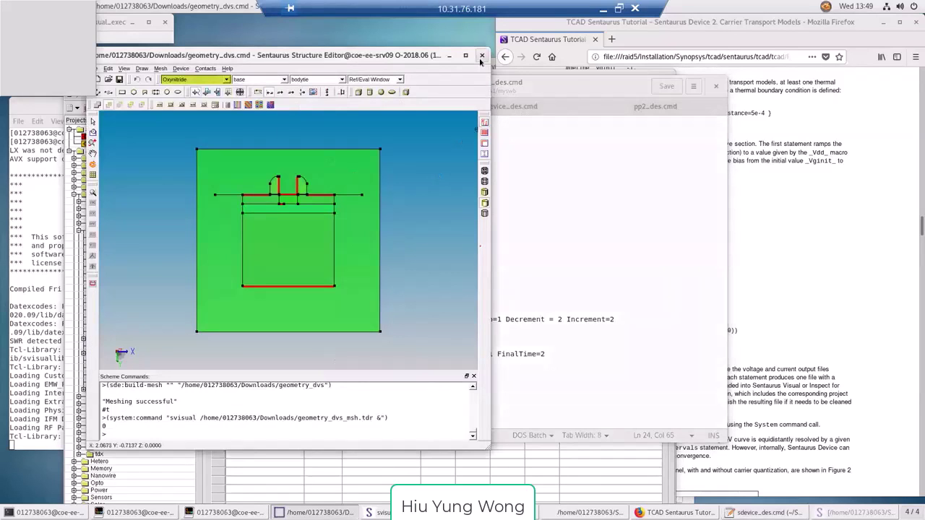
left_click(282, 265)
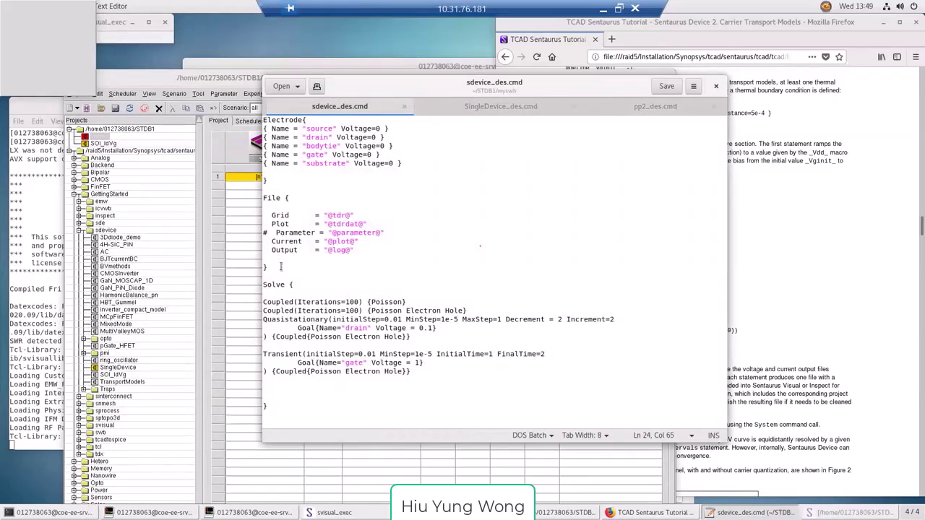
Step: Return to the Workbench project, run SDEVICE node n2 again, and dismiss the project log
left_click(246, 84)
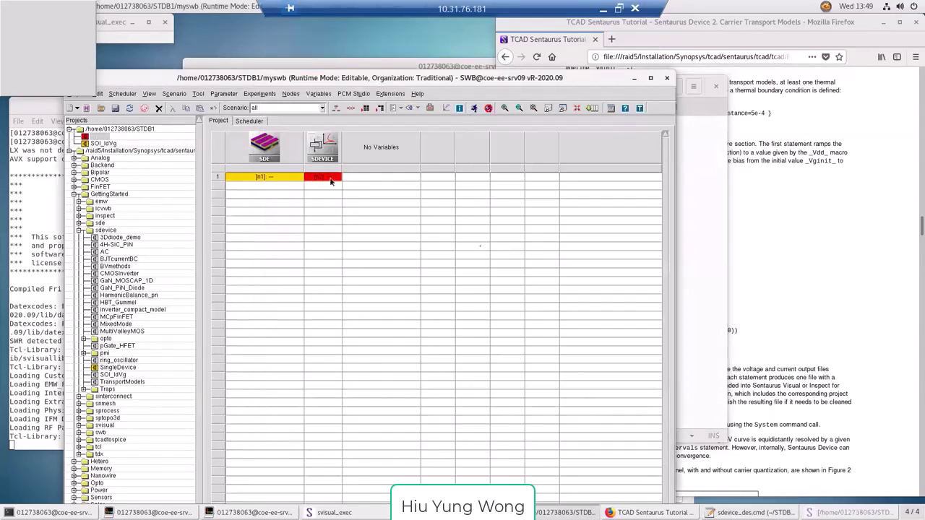
left_click(479, 108)
left_click(346, 425)
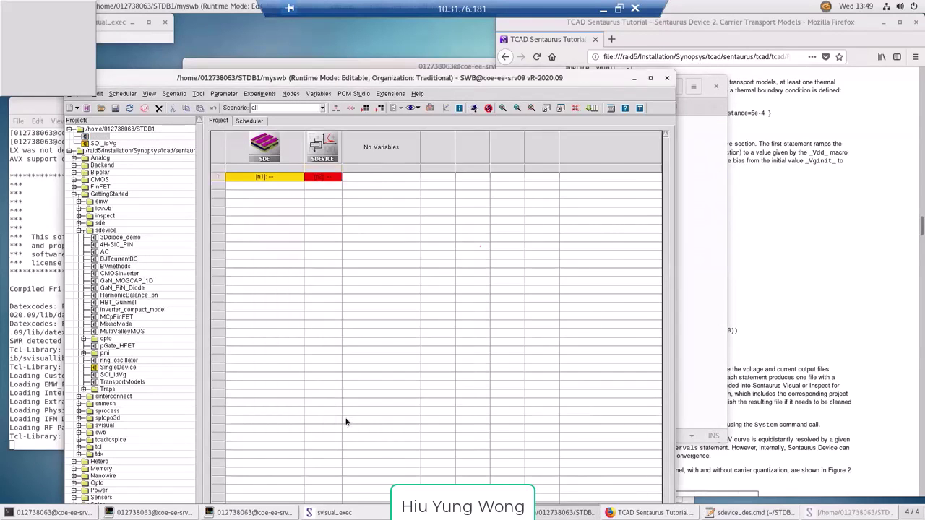
left_click(461, 386)
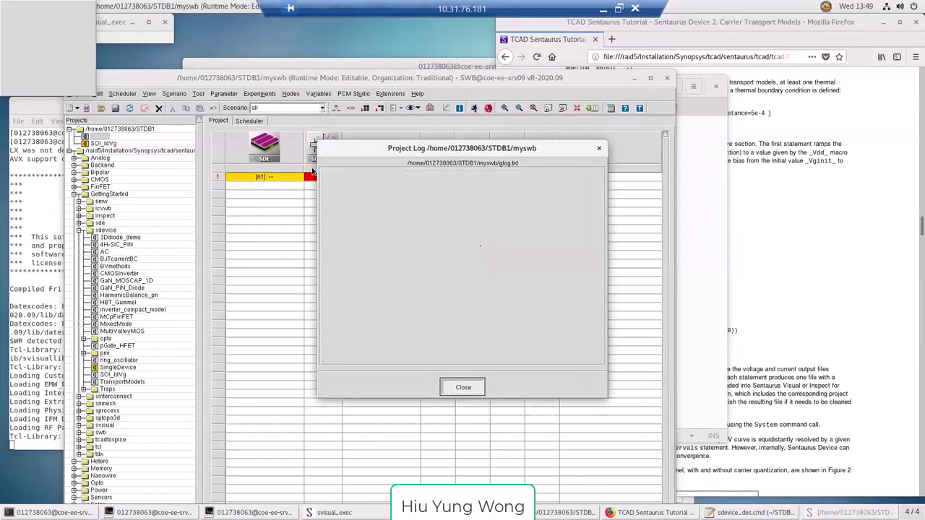
Step: Open the node 2 explorer and match the Poisson solve block in n2_des.out to the first Coupled statement in sdevice_des.cmd
double_click(319, 177)
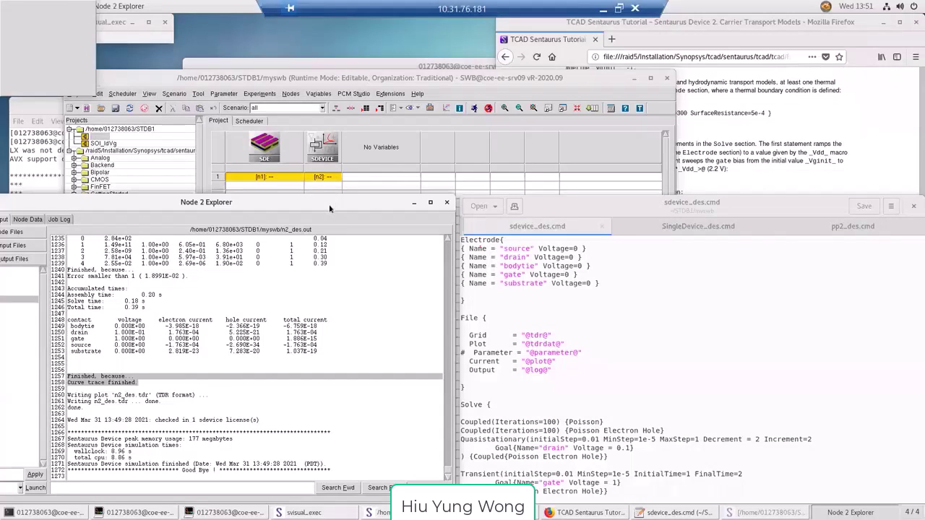
left_click_drag(329, 204, 486, 87)
scroll(604, 244, "up", 20)
scroll(603, 239, "up", 20)
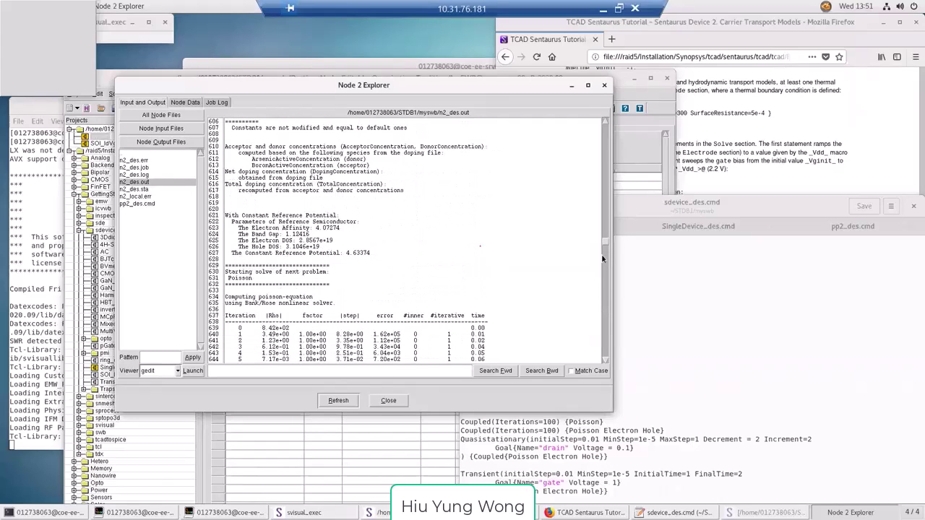
scroll(604, 365, "down", 6)
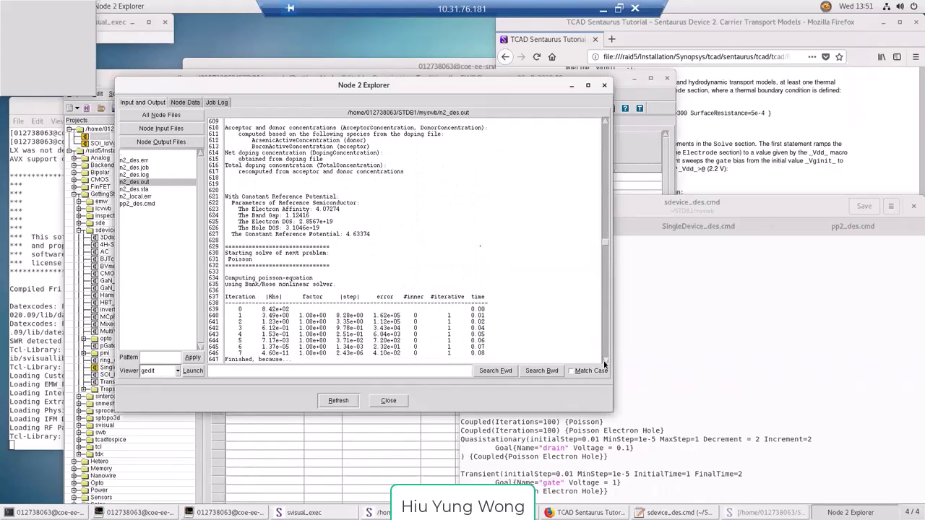
left_click(605, 365)
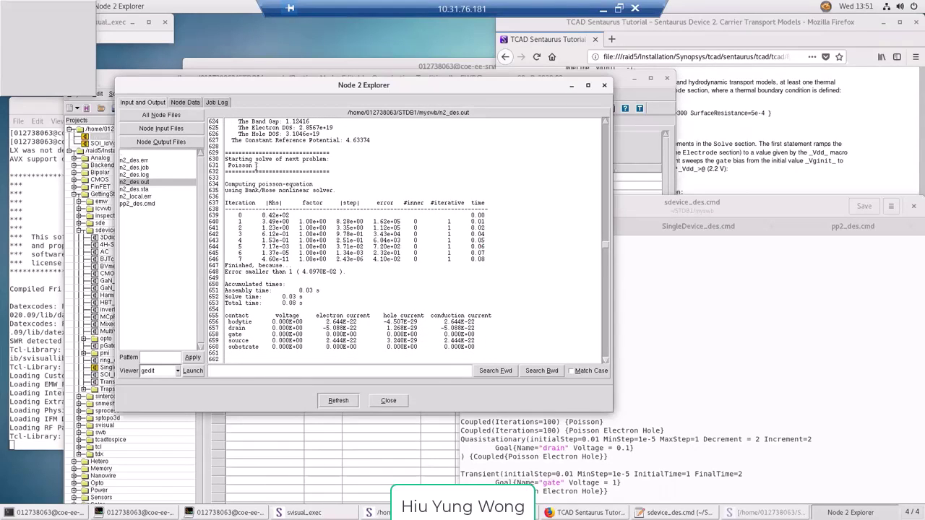
left_click_drag(254, 165, 224, 159)
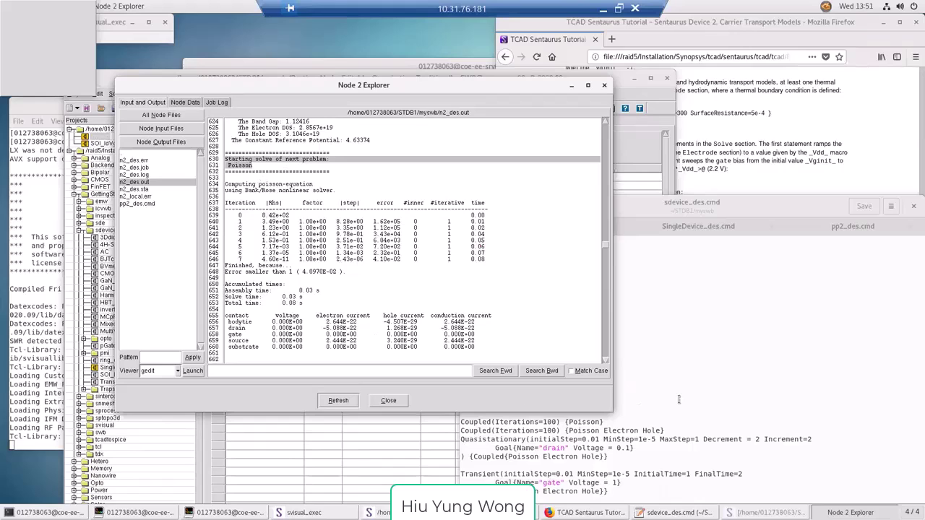
left_click_drag(714, 204, 714, 99)
left_click_drag(607, 317, 477, 319)
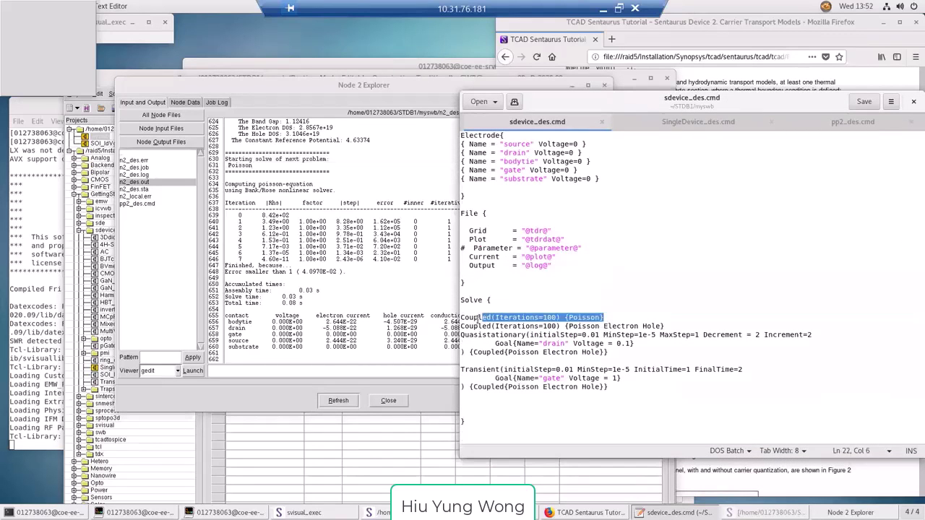
Step: Examine the Poisson solve's iteration table in n2_des.out, from the first to the last iteration's error, and its contact currents
left_click(335, 243)
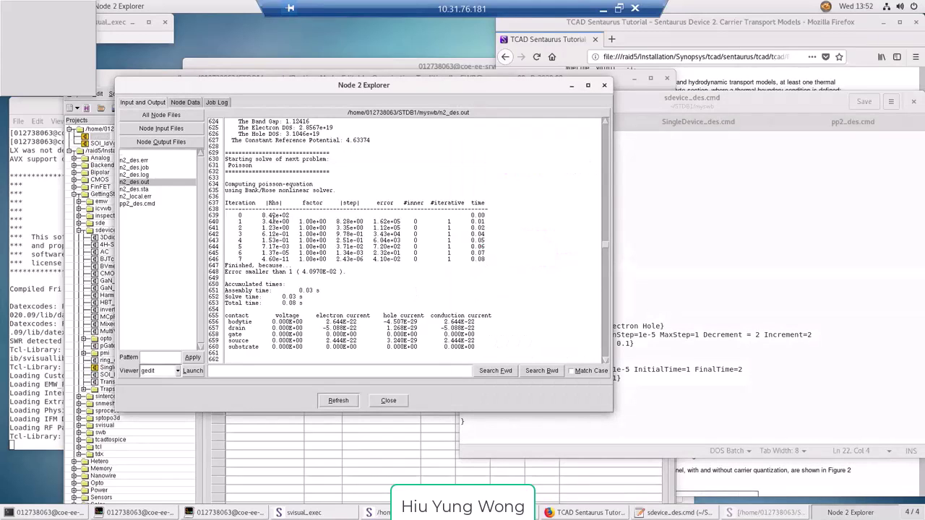
left_click_drag(373, 222, 406, 221)
left_click(250, 228)
left_click_drag(239, 227, 425, 228)
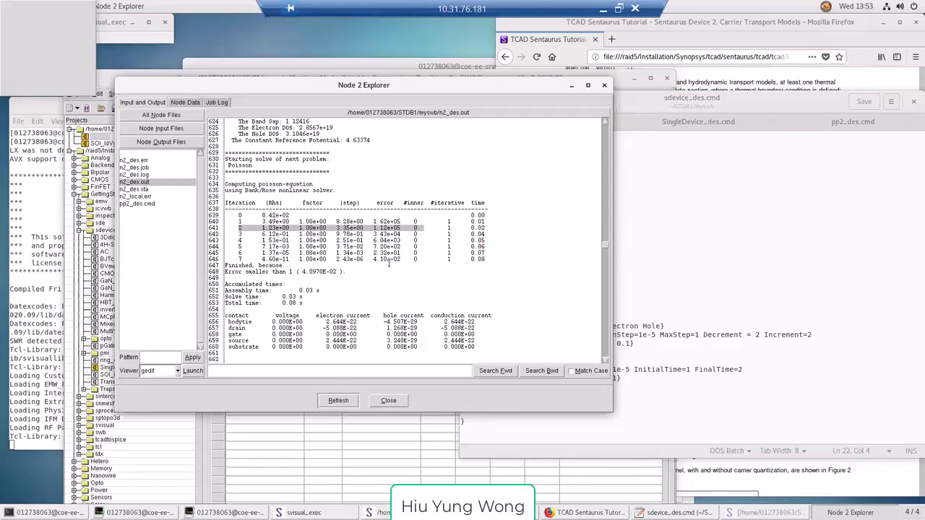
double_click(238, 259)
left_click_drag(294, 264, 412, 258)
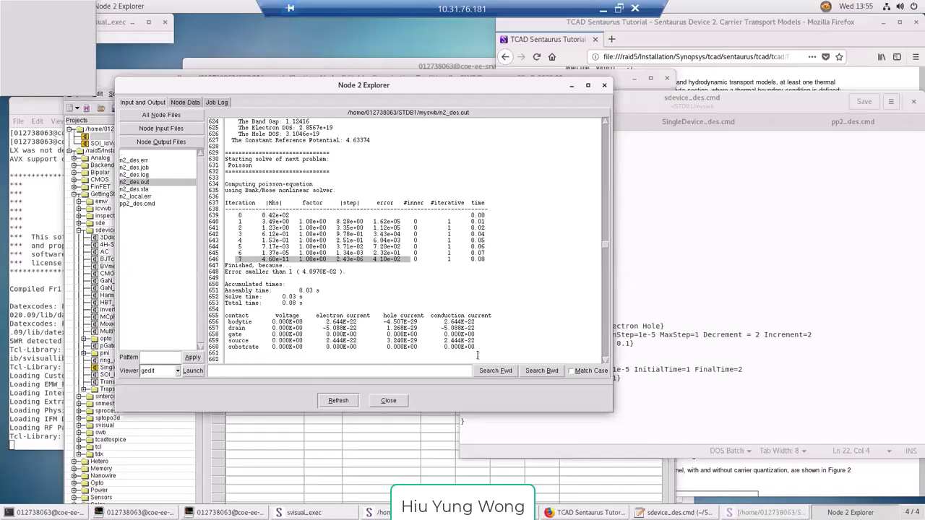
left_click_drag(480, 346, 112, 334)
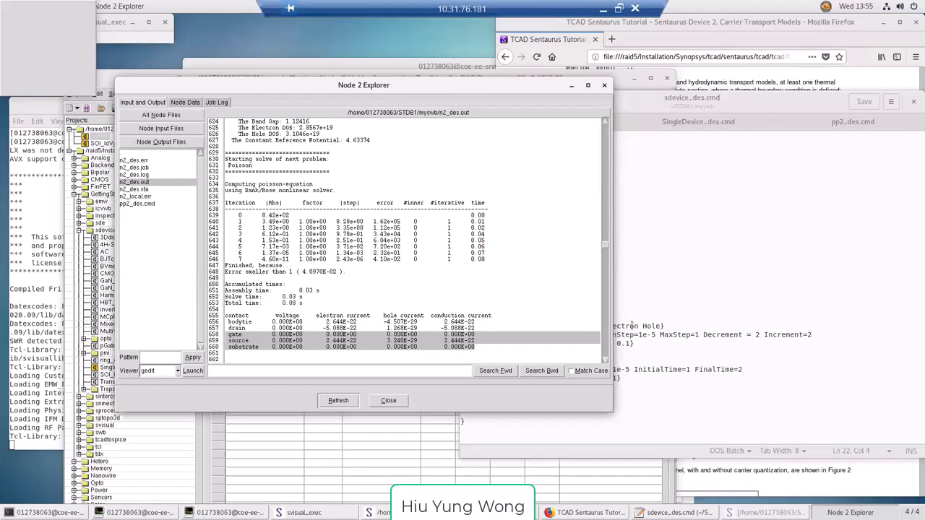
Step: Examine the coupled Poisson Electron Hole solve in n2_des.out, including its equations and iteration errors
left_click(607, 343)
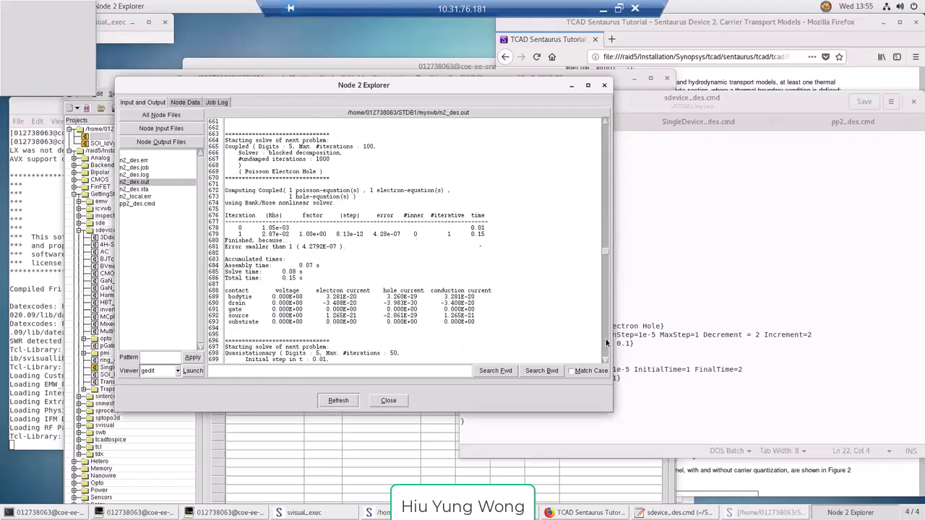
left_click_drag(289, 197, 456, 191)
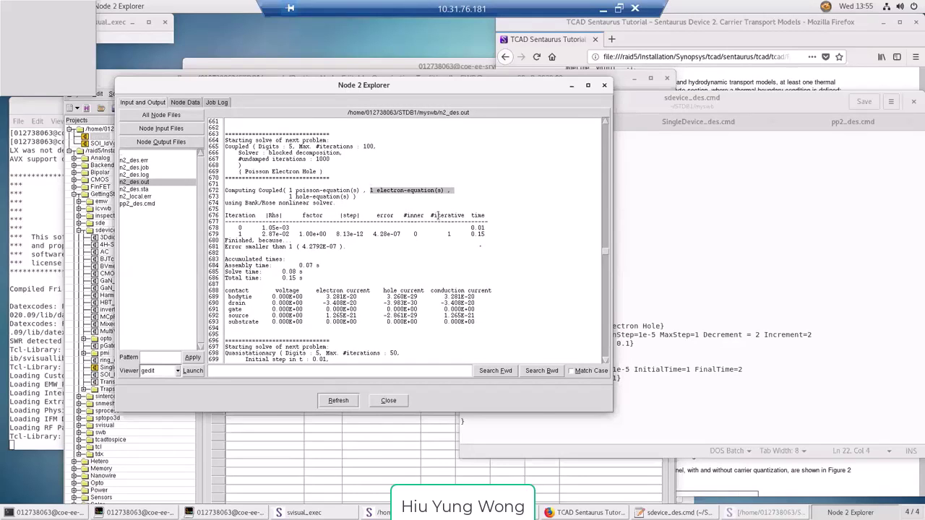
left_click_drag(407, 236, 141, 230)
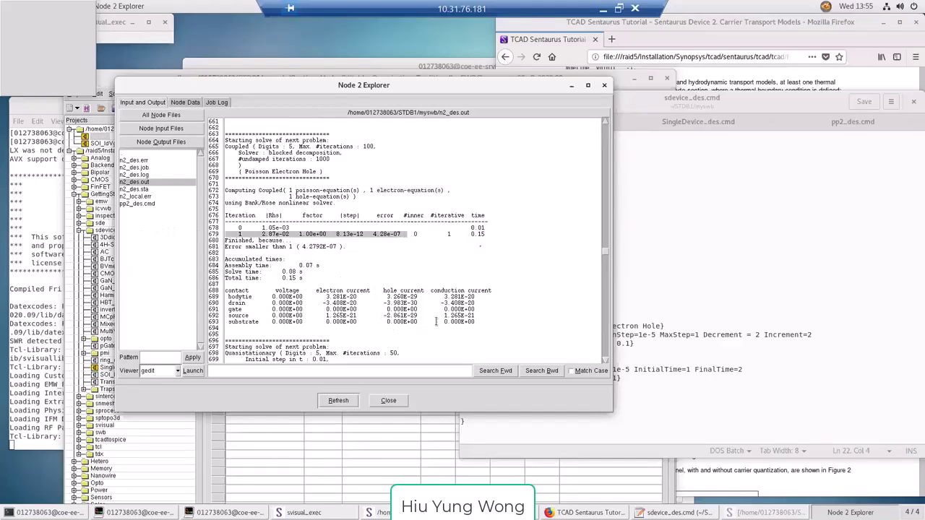
Step: Examine the Quasistationary block in n2_des.out: the drain goal, the initial step, and the first ramp step's iterations
left_click(603, 327)
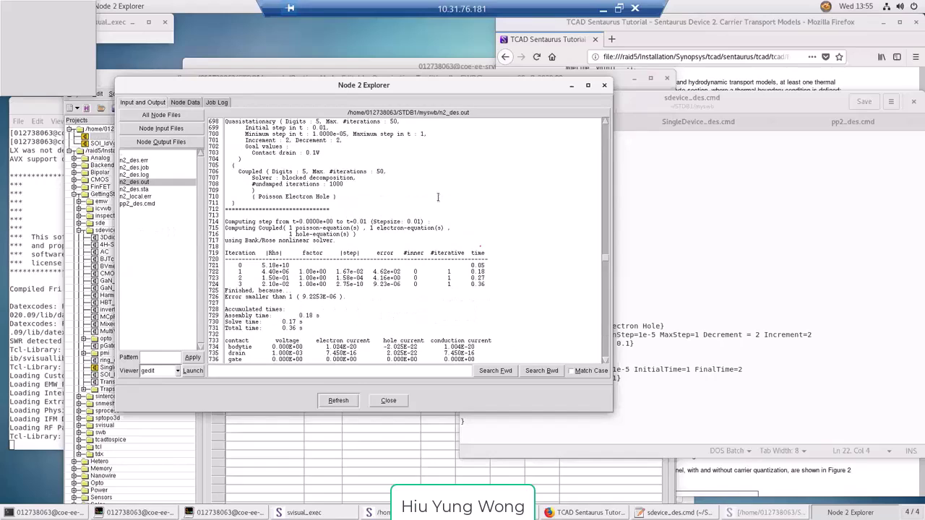
left_click_drag(272, 154, 338, 155)
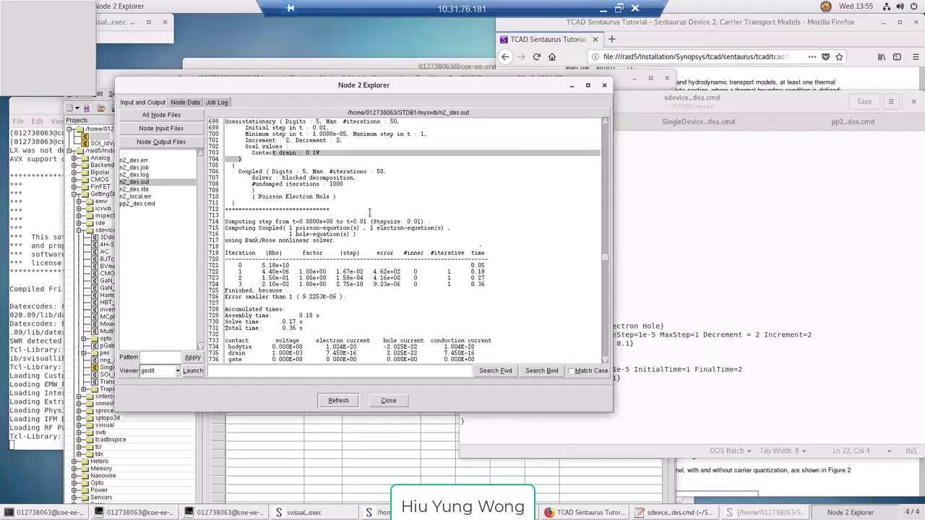
left_click_drag(246, 128, 329, 128)
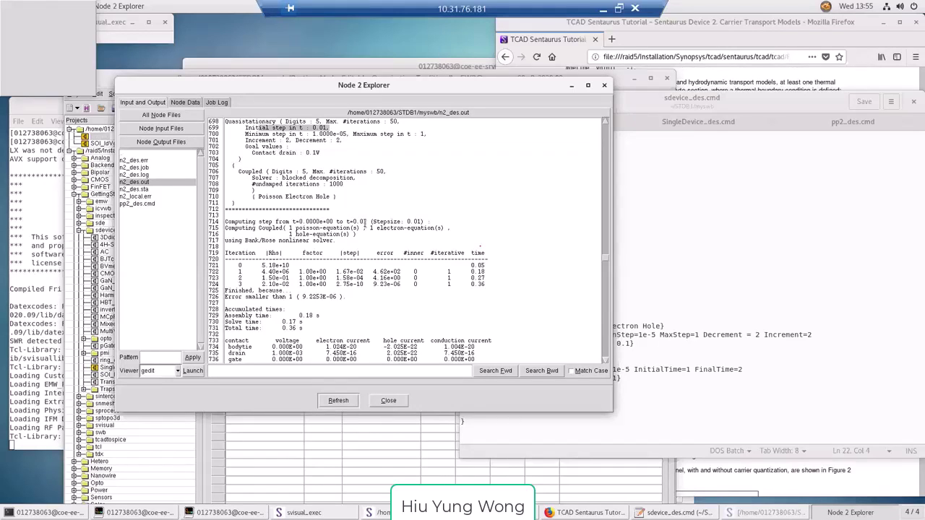
left_click_drag(412, 284, 193, 273)
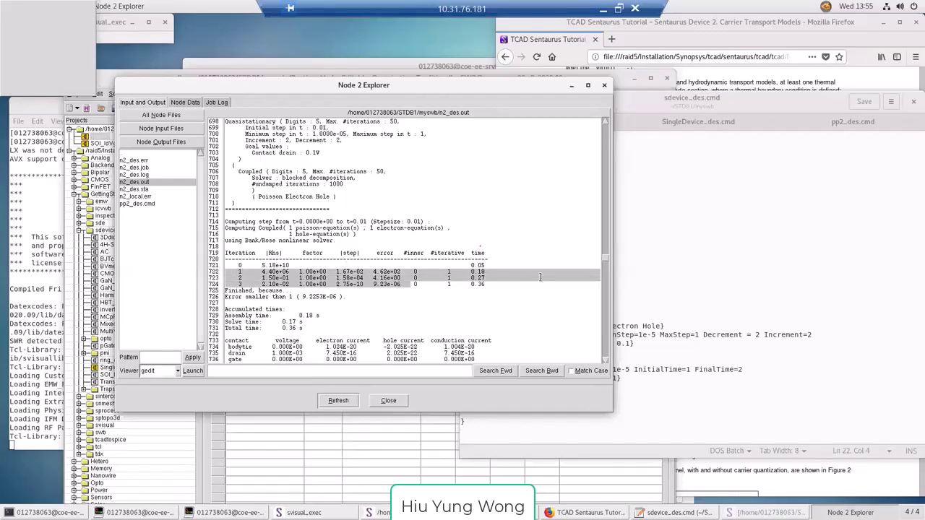
Step: Compare the drain and source conduction currents after the first ramp step in n2_des.out and review that step's iterations
scroll(605, 360, "down", 3)
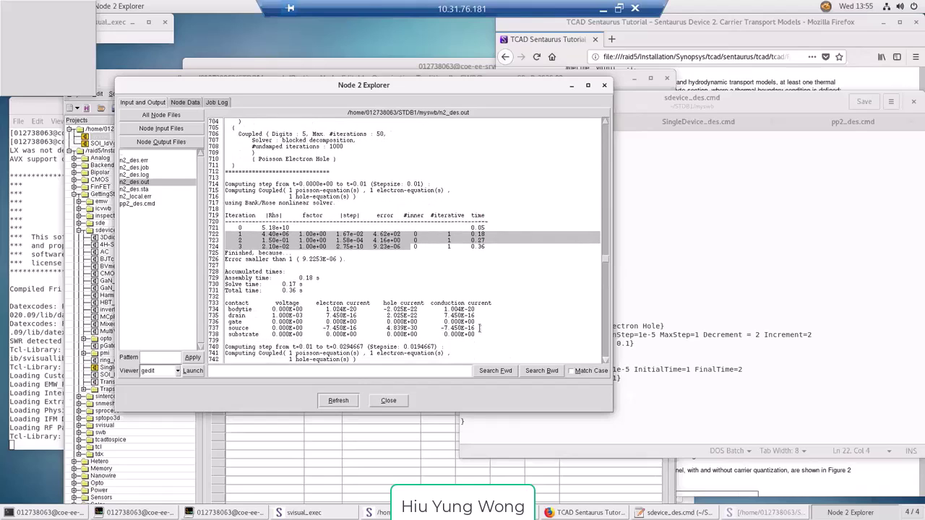
left_click_drag(479, 329, 442, 315)
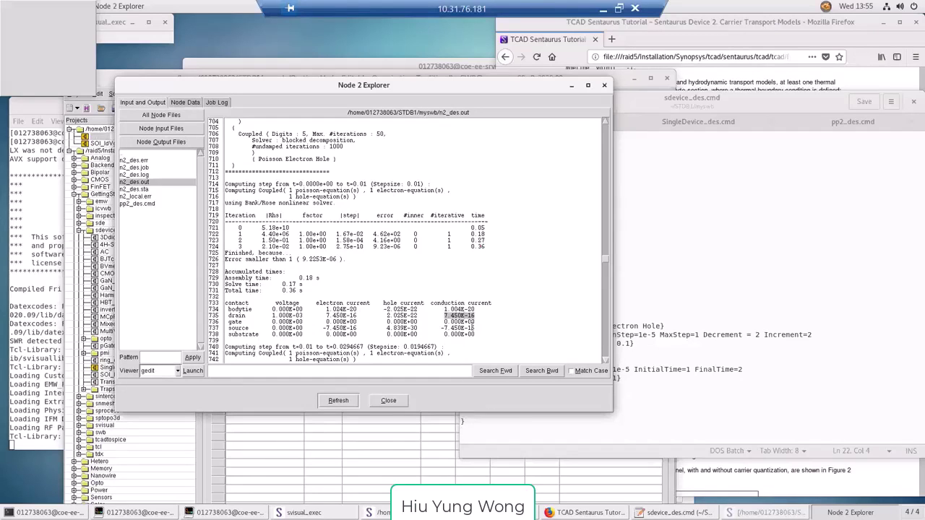
left_click(476, 331)
left_click_drag(437, 329, 435, 328)
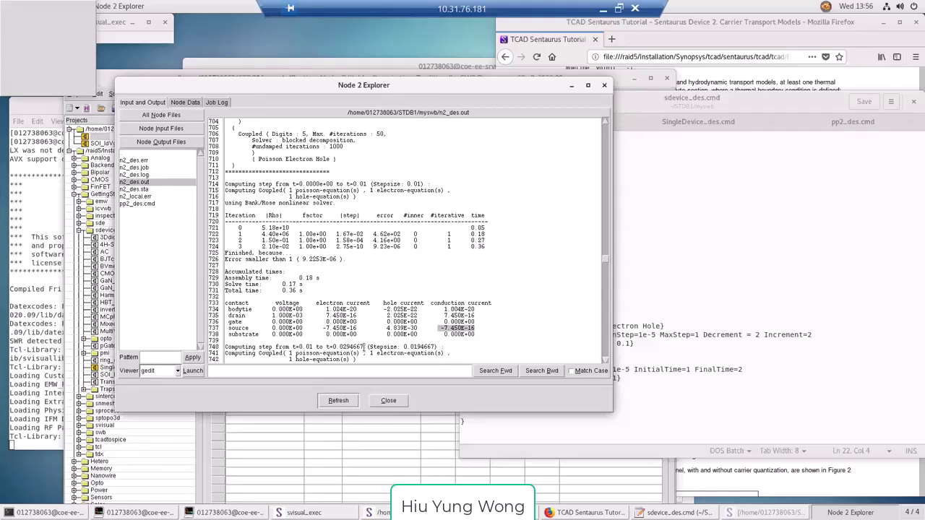
left_click_drag(487, 245, 162, 236)
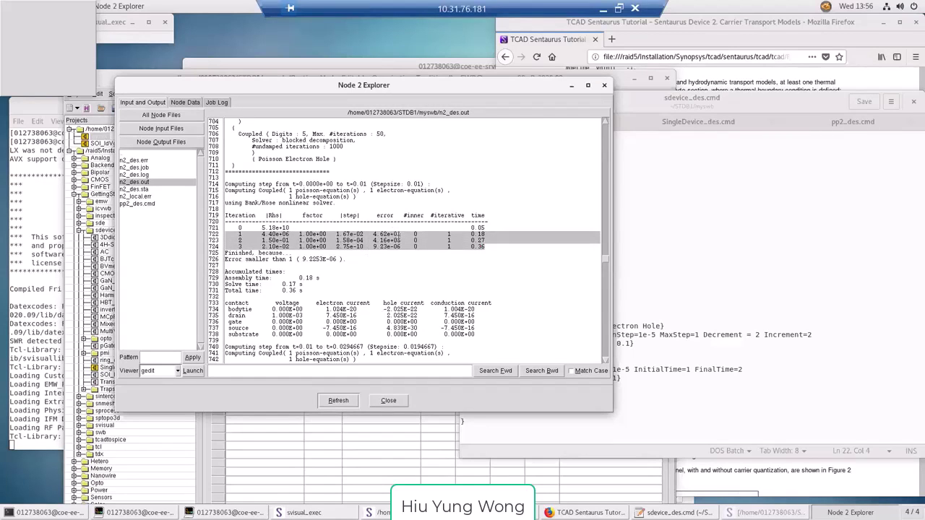
Step: Follow the step sizes of the successive drain ramp steps in n2_des.out up to the final drain voltage
left_click_drag(366, 348, 330, 345)
left_click(402, 347)
left_click(441, 348, "shift")
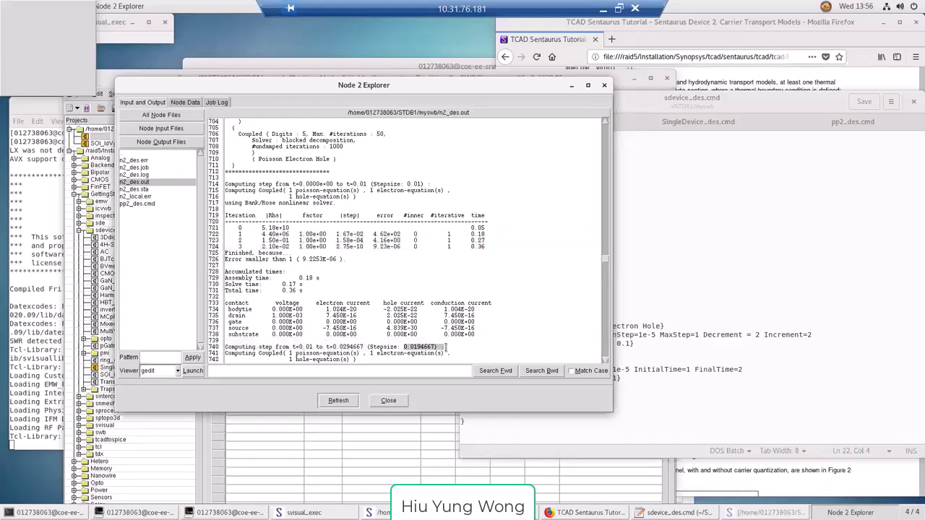
left_click(606, 305)
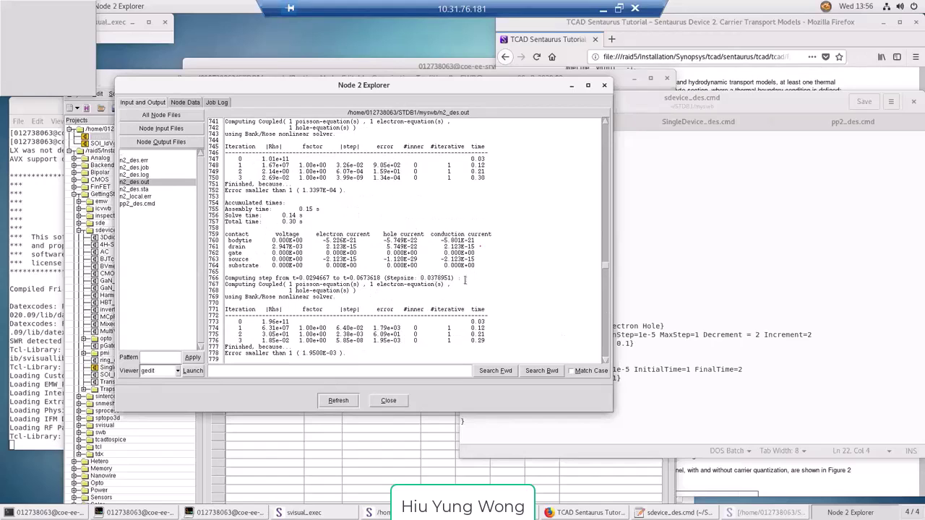
left_click(607, 329)
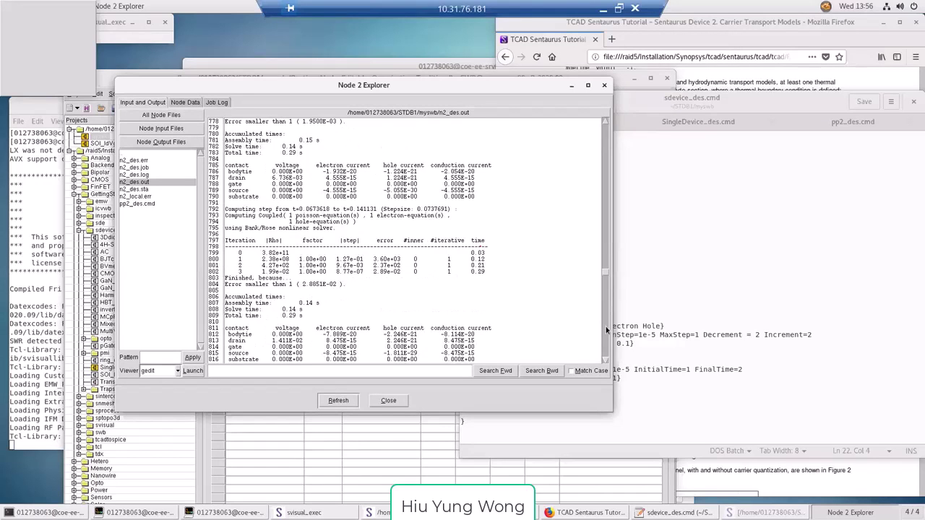
left_click(607, 330)
left_click(607, 329)
left_click(607, 329)
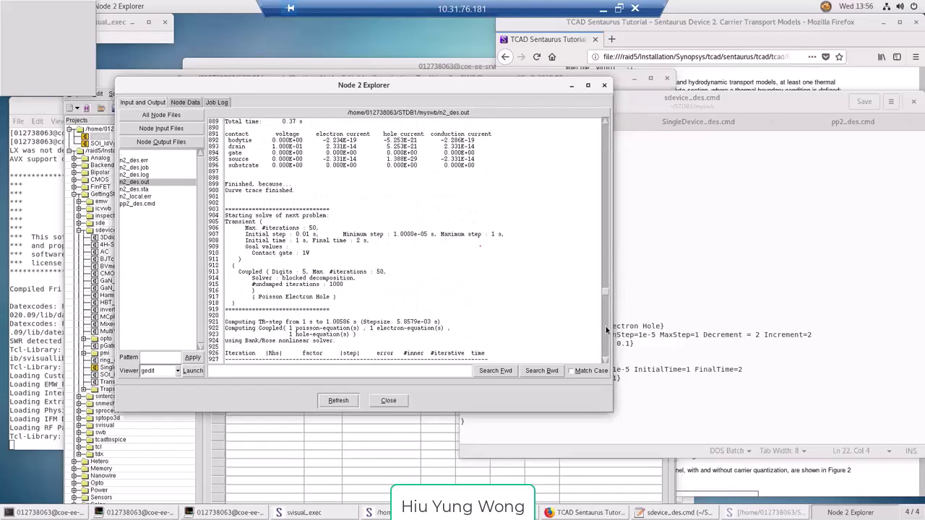
left_click_drag(270, 146, 306, 146)
Step: Examine the Transient block's gate goal in n2_des.out and the gate voltage after its first completed time step
left_click_drag(278, 253, 312, 254)
left_click(601, 337)
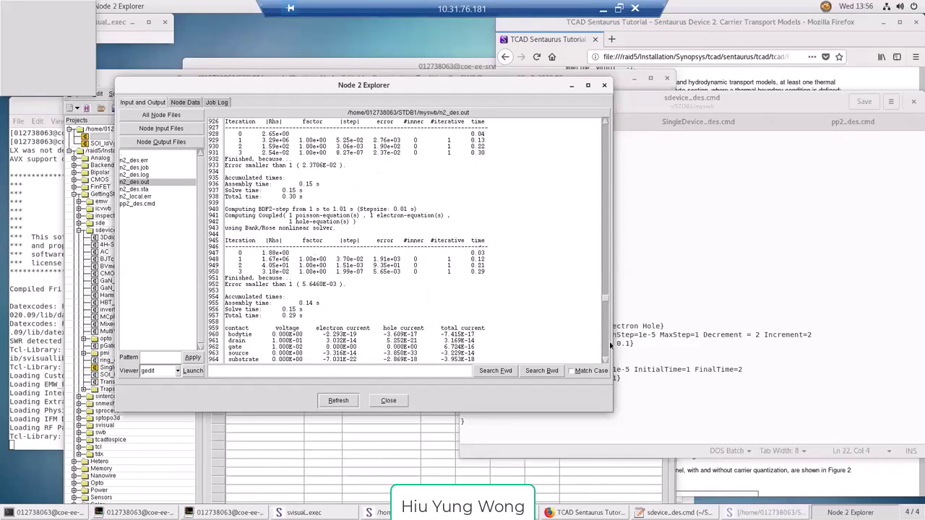
scroll(607, 360, "down", 1)
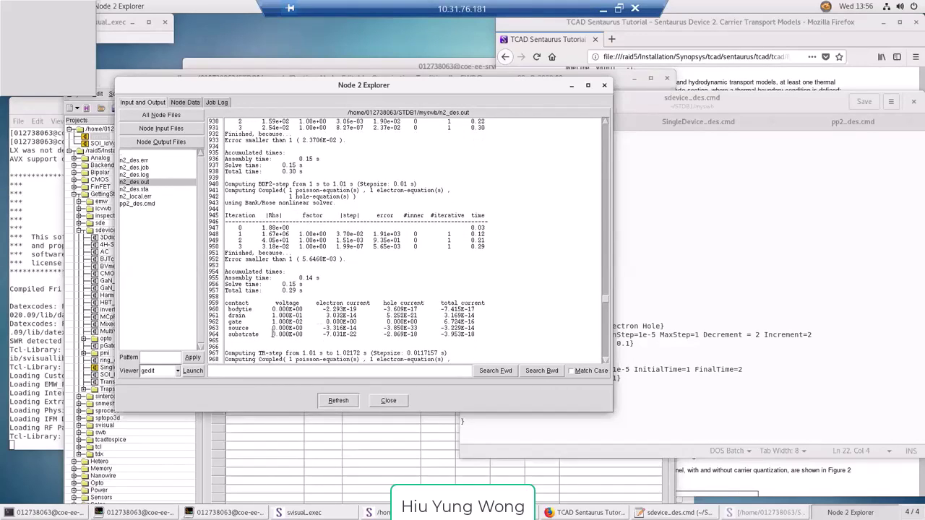
left_click_drag(273, 322, 304, 323)
Step: Review the remaining transient steps in n2_des.out through to the simulation's closing summary
left_click(606, 351)
left_click(606, 351)
left_click(606, 349)
left_click(606, 350)
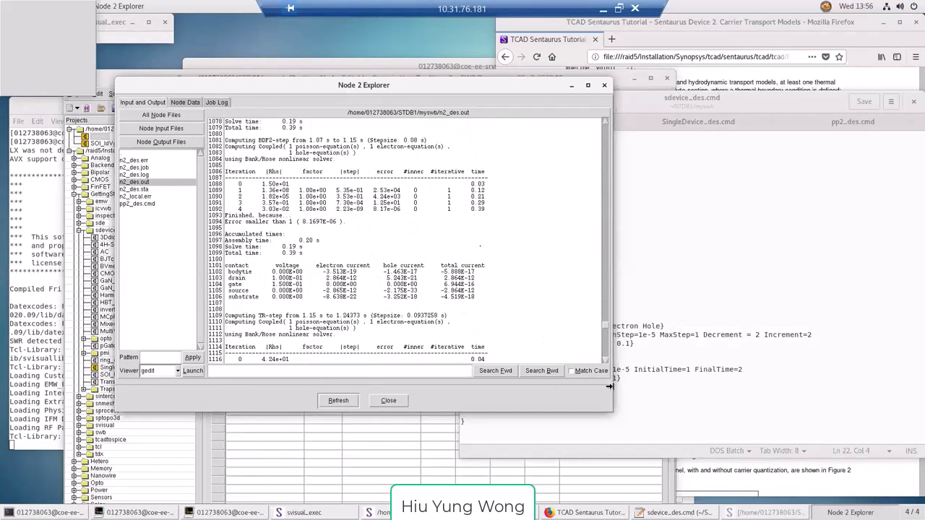
left_click(606, 350)
left_click(606, 349)
left_click(607, 350)
left_click(607, 350)
left_click(607, 350)
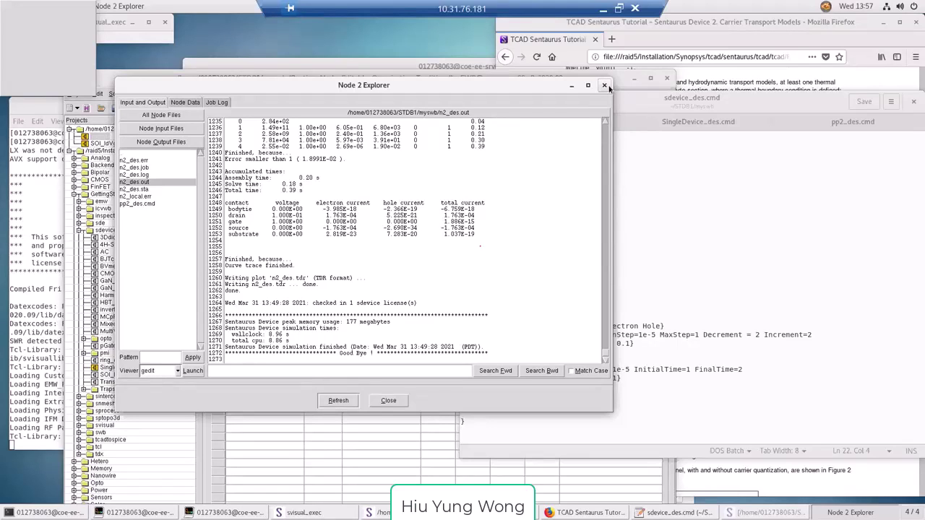
Step: Review the transient output in reverse back to the last drain ramp step, and close the Node Explorer
left_click(607, 145)
left_click(607, 145)
left_click(607, 145)
left_click(608, 145)
left_click(607, 145)
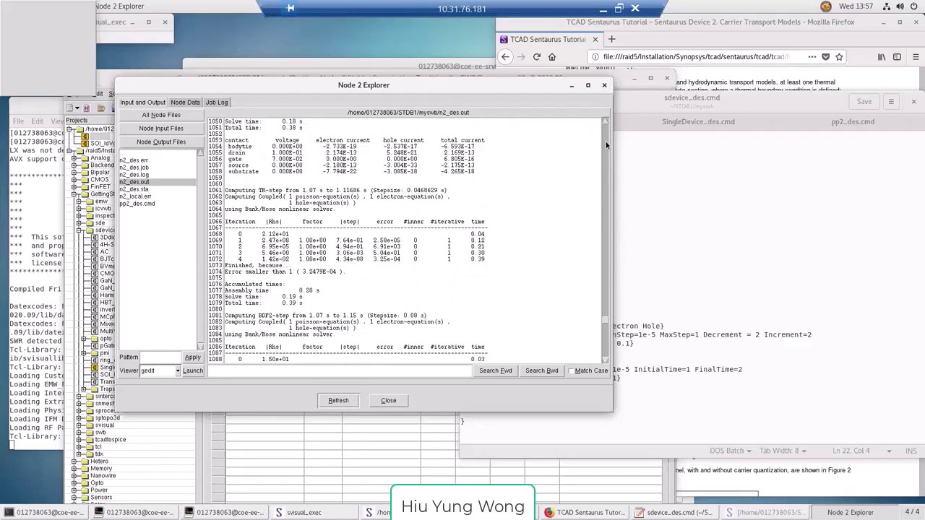
left_click(607, 146)
left_click(607, 145)
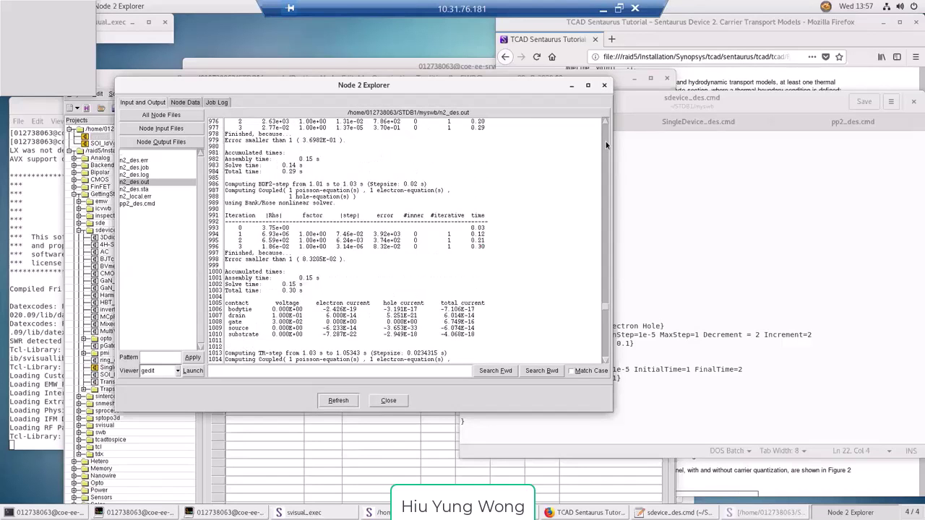
left_click(607, 146)
left_click(607, 146)
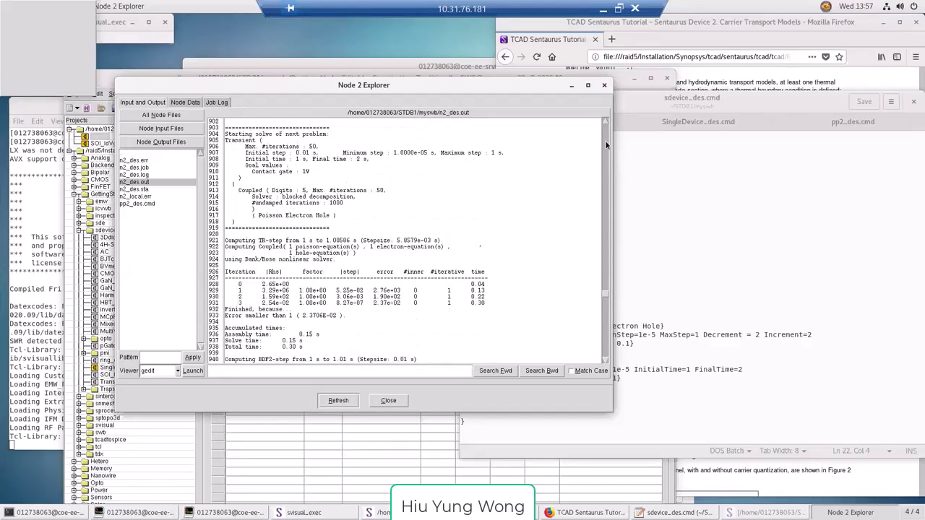
left_click(608, 145)
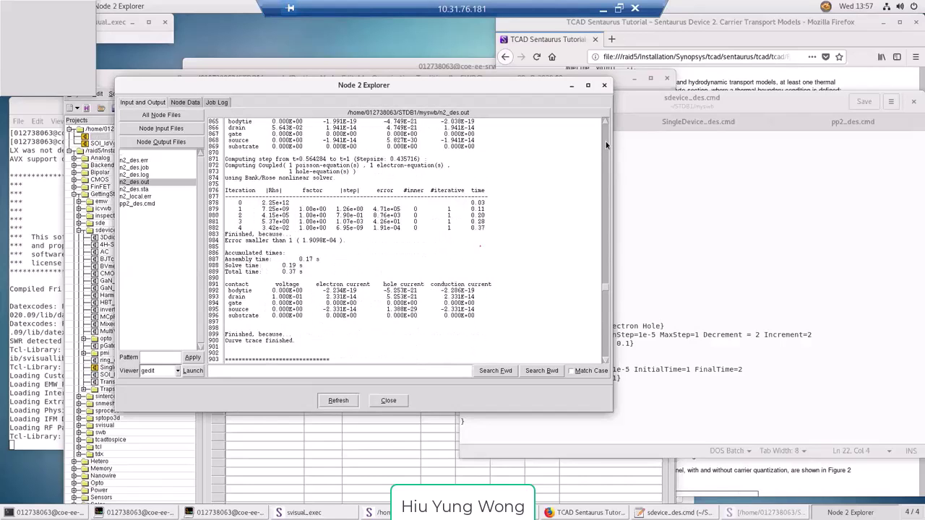
left_click(605, 85)
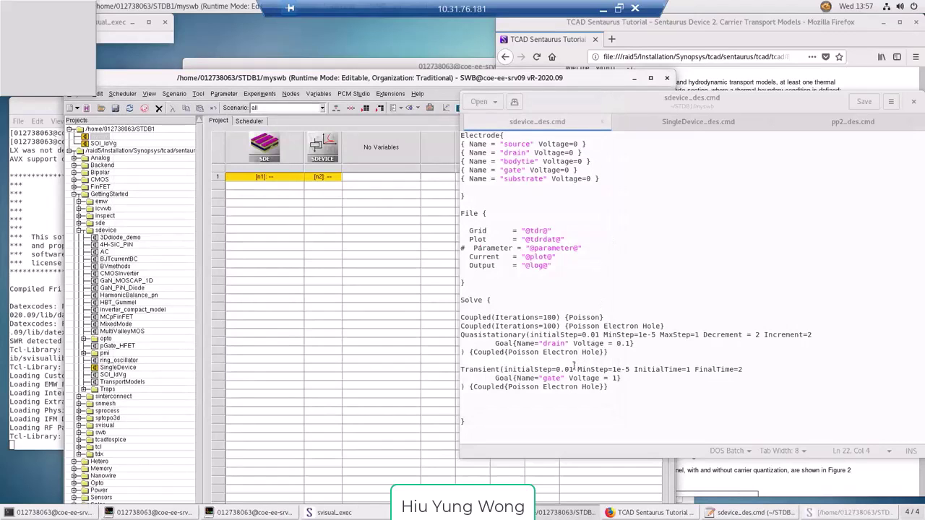
Step: Compare the Quasistationary drain ramp with the Transient statement's InitialTime and FinalTime settings in sdevice_des.cmd
left_click_drag(524, 334, 465, 335)
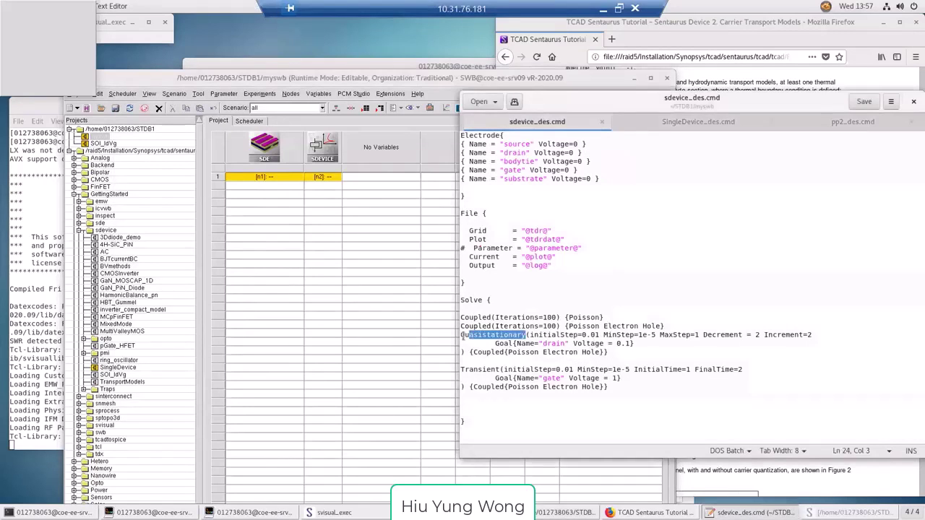
left_click(570, 344)
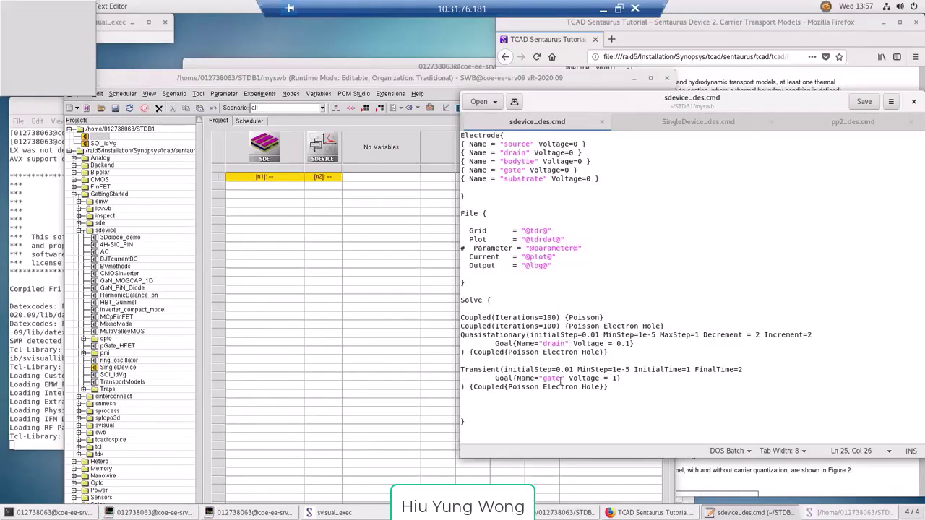
left_click_drag(634, 369, 747, 375)
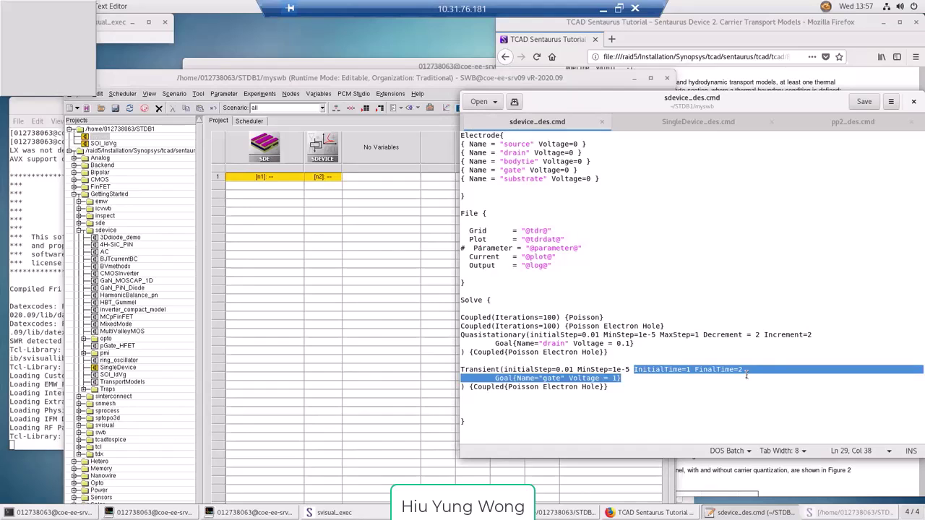
Step: Try a FinalTime of 2e9 in the Transient statement, restore it to 2, and save sdevice_des.cmd
left_click(747, 370)
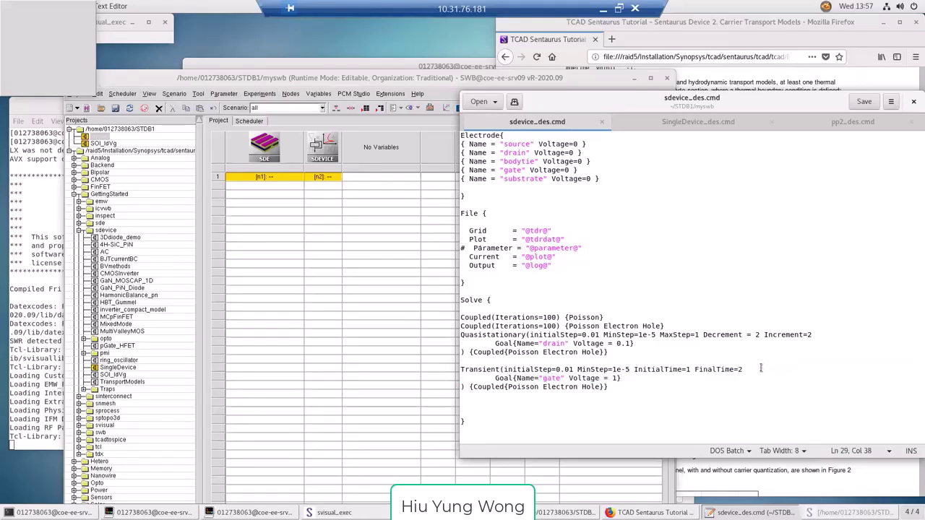
type("e9")
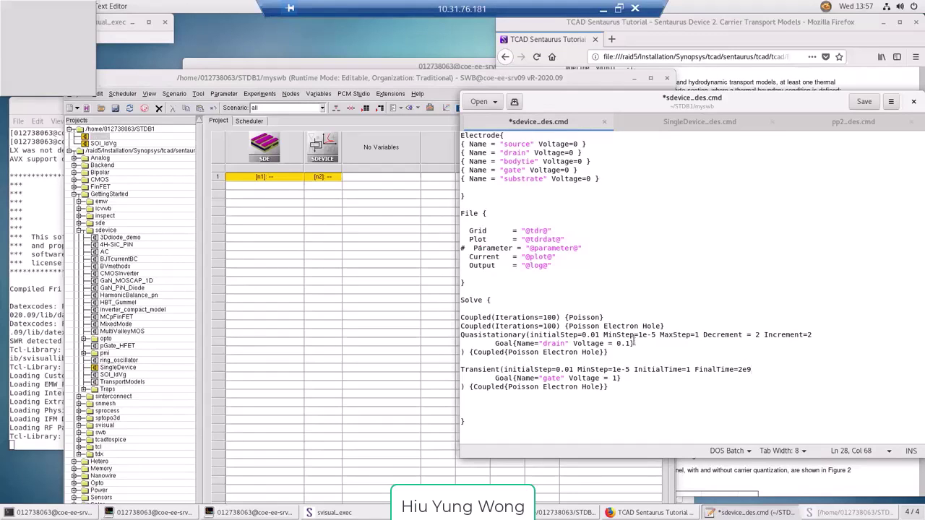
key("BackSpace")
key("BackSpace")
key("ctrl+s")
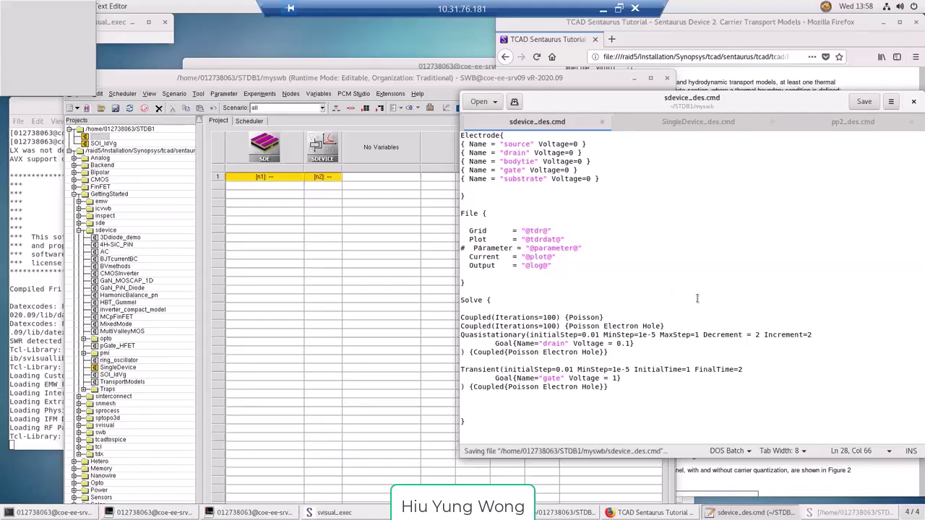
Step: Insert three blank lines between the File and Solve sections of sdevice_des.cmd, leaving the cursor in the gap
left_click(589, 289)
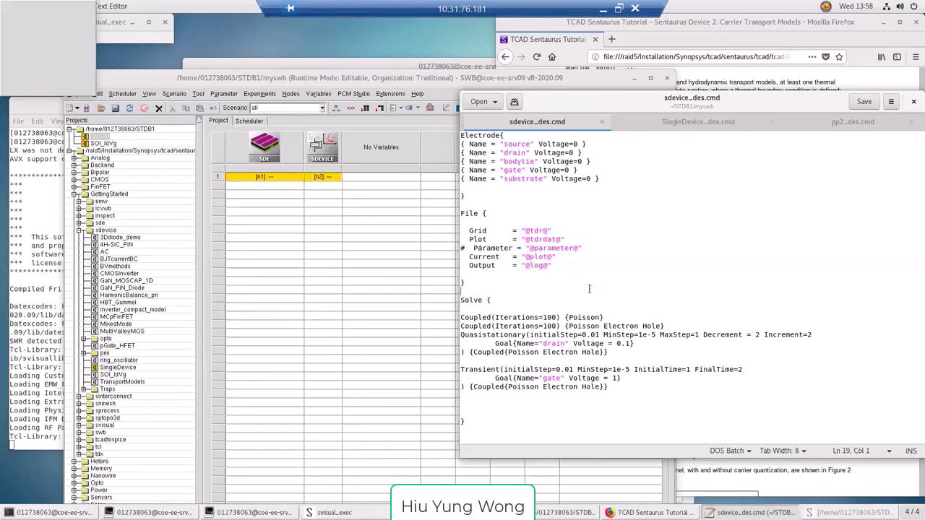
key("Return")
key("Return")
key("Return")
key("Up")
key("Up")
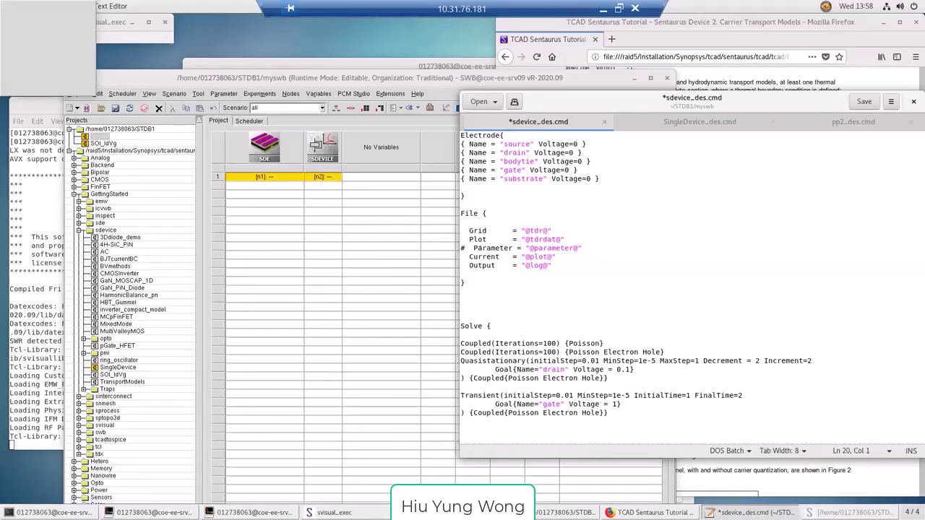
Step: Open node n2's n2_des.plt in a new Sentaurus Visual instance
left_click(316, 179)
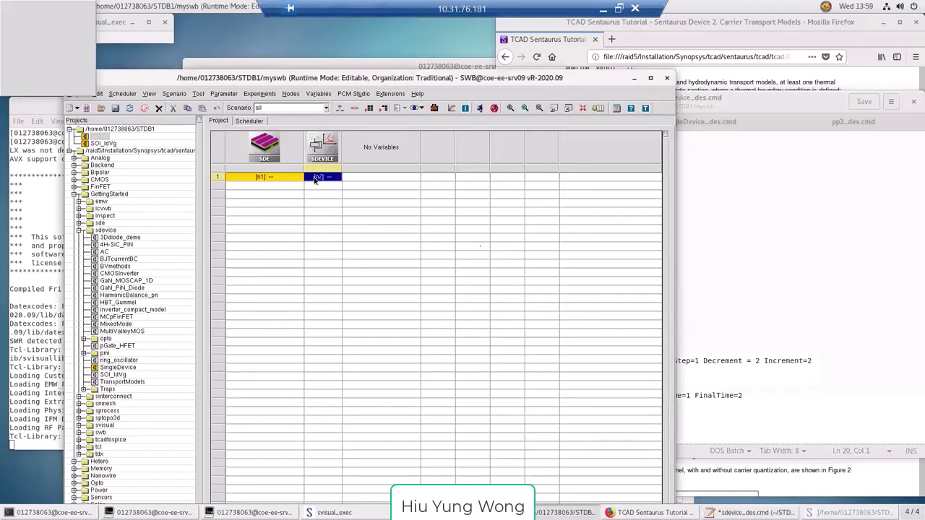
right_click(314, 181)
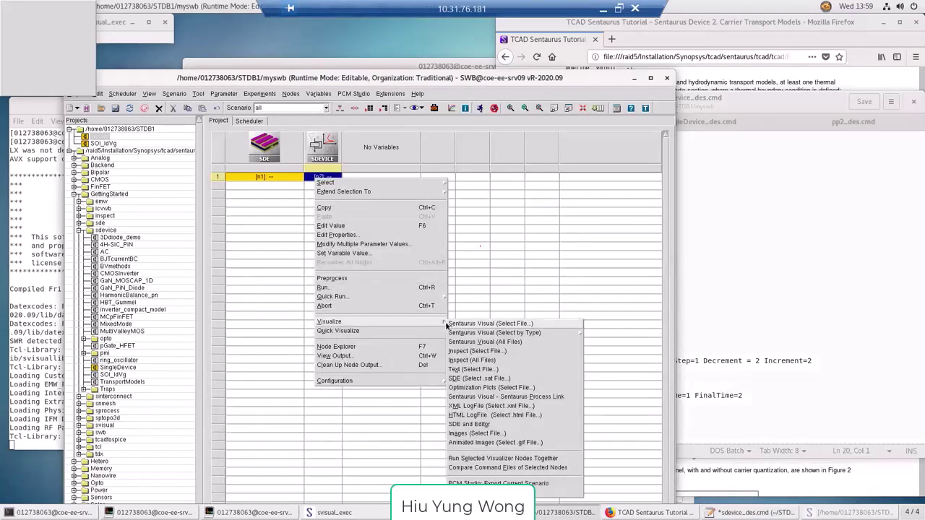
left_click(465, 326)
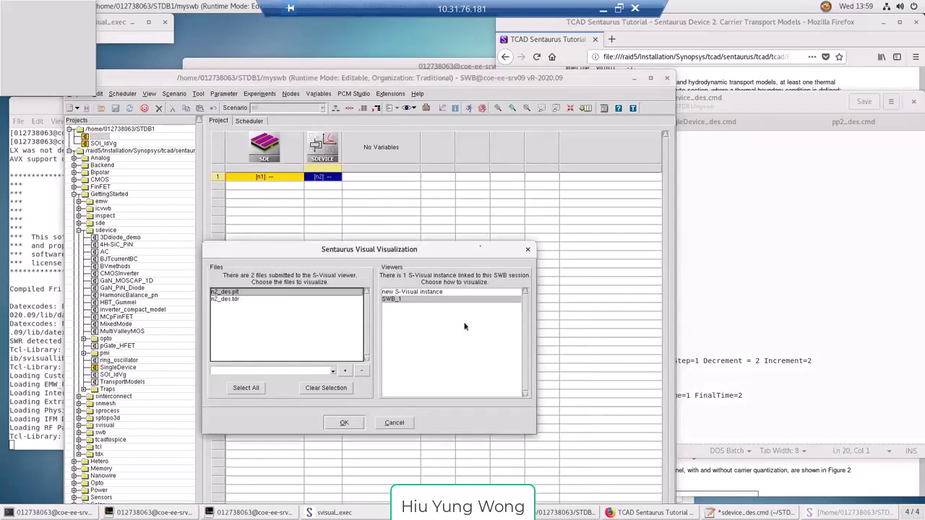
left_click(419, 293)
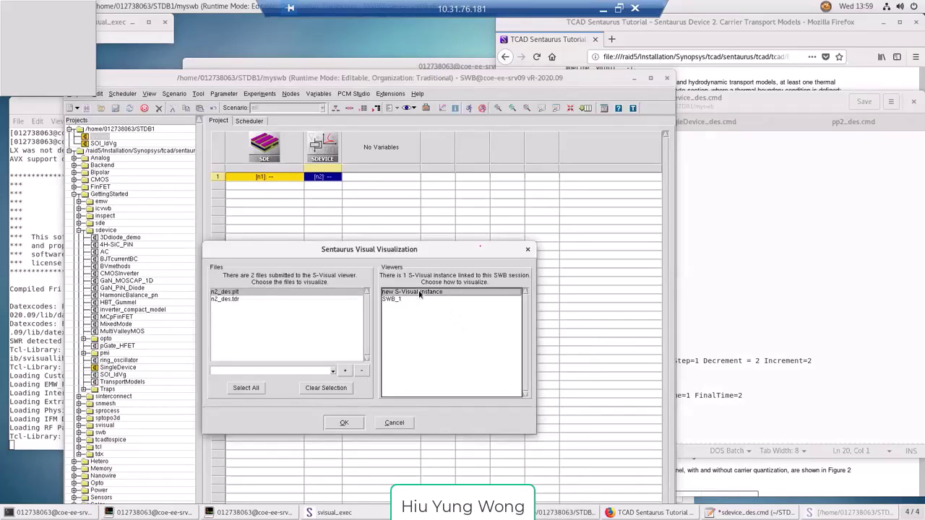
left_click(353, 422)
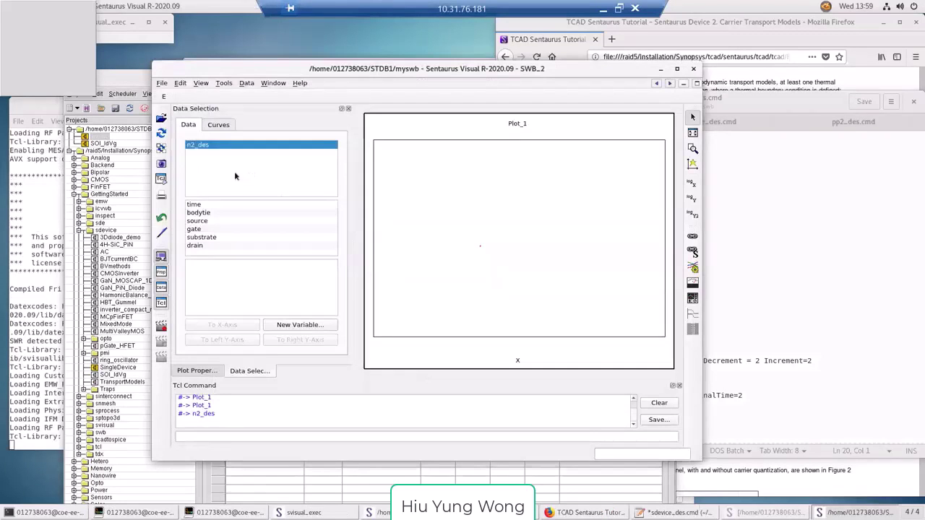
Step: Plot the drain TotalCurrent on the left Y-axis against the gate OuterVoltage on the X-axis
left_click(210, 230)
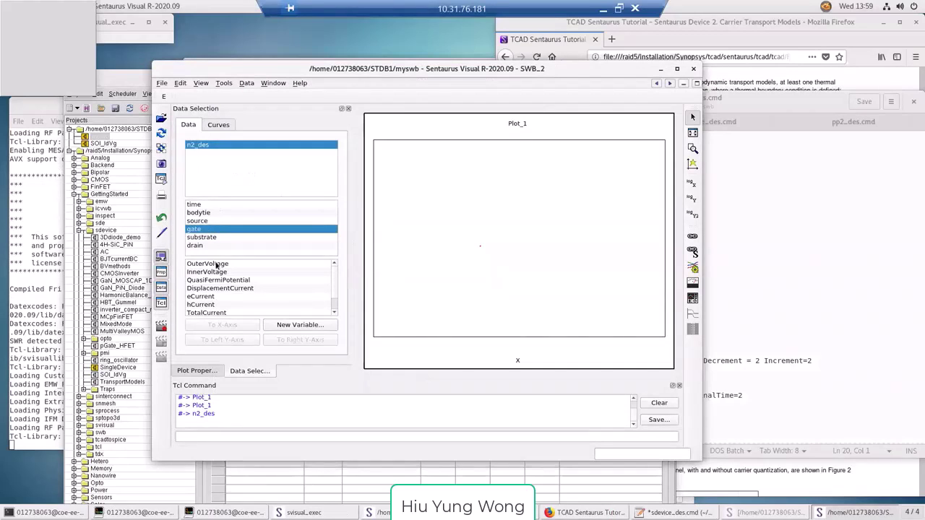
left_click(217, 264)
left_click(242, 329)
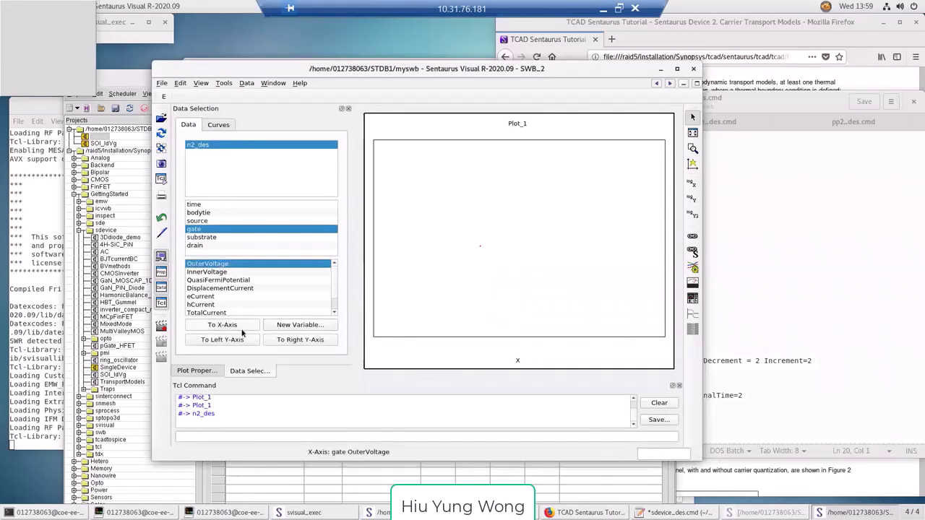
left_click(224, 245)
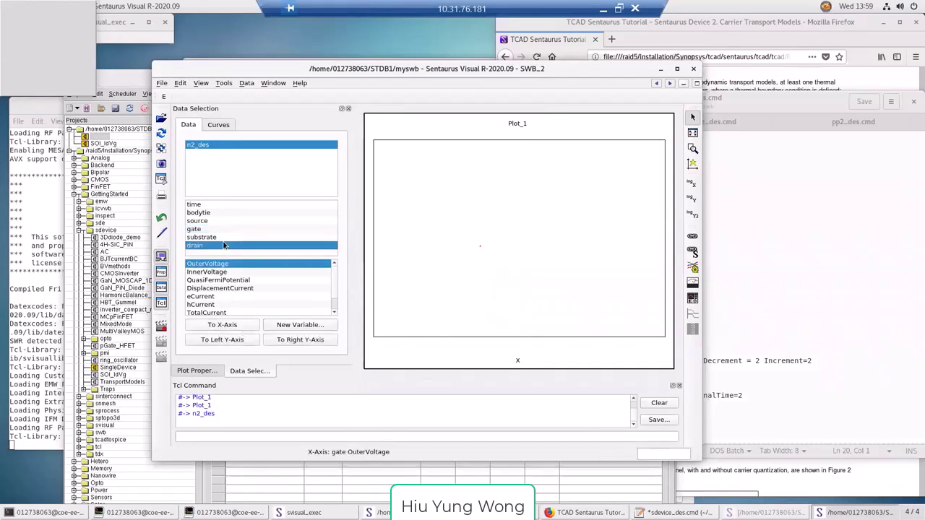
left_click(293, 313)
left_click(247, 341)
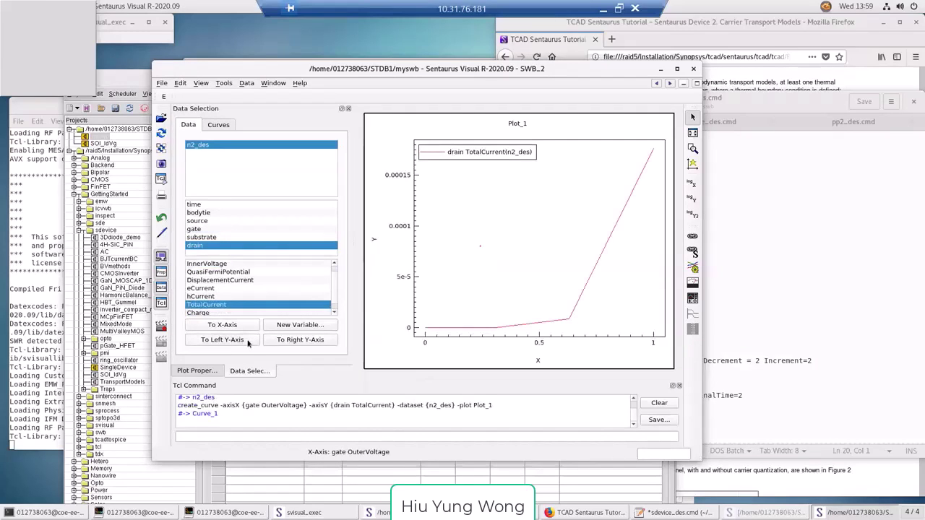
Step: Inspect the drain current curve's data points on a logarithmic Y-axis and again on a linear one
left_click(692, 199)
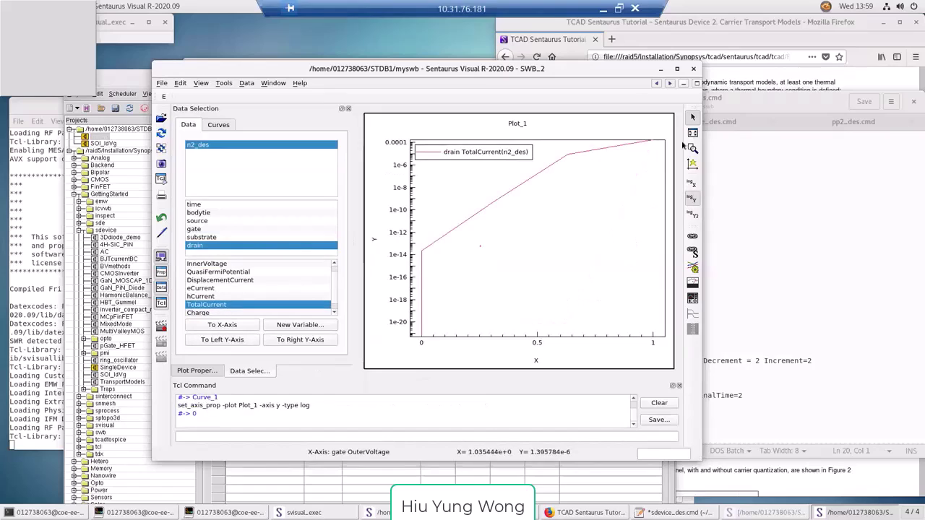
left_click(609, 146)
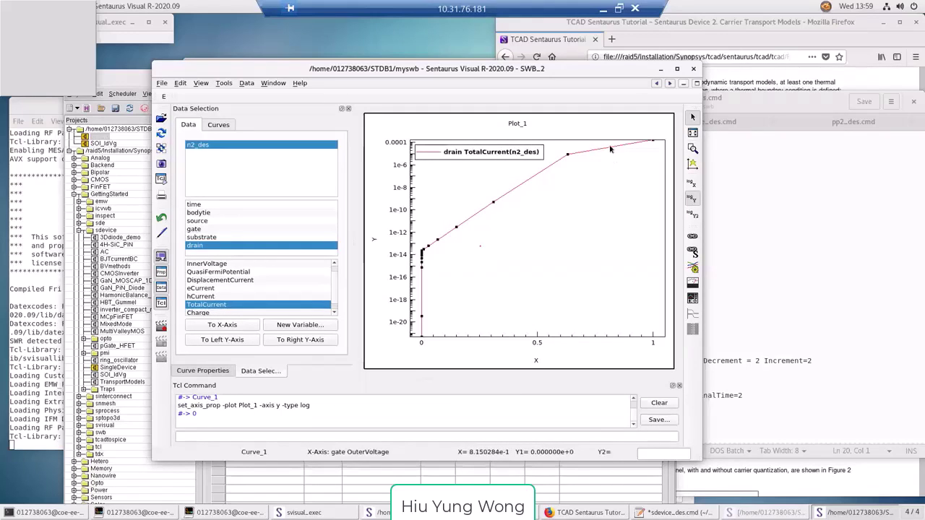
left_click(692, 198)
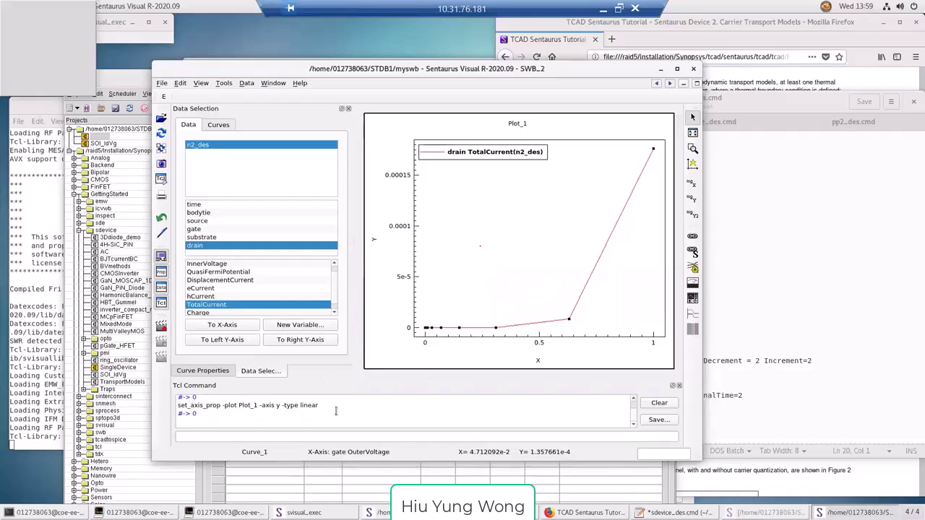
Step: Highlight the file assignments, from Grid to Output, in the File section of sdevice_des.cmd
left_click(341, 477)
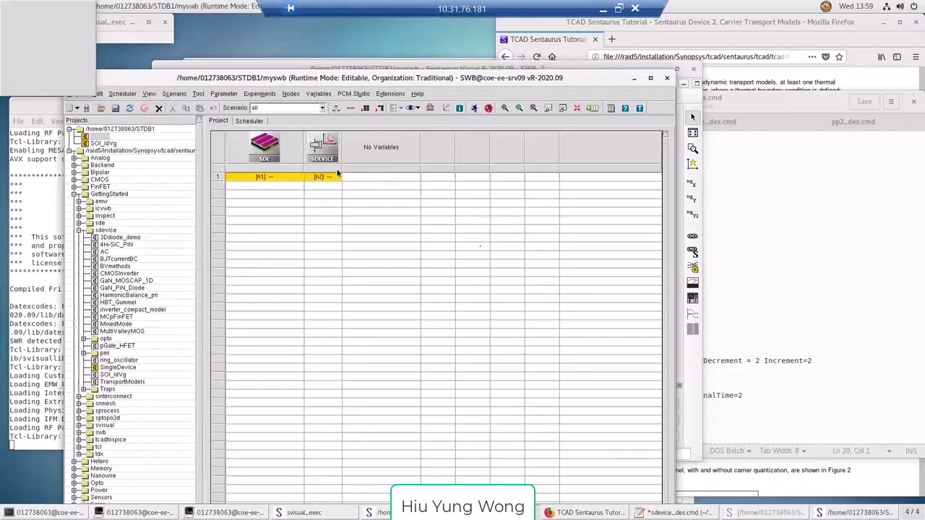
left_click(810, 141)
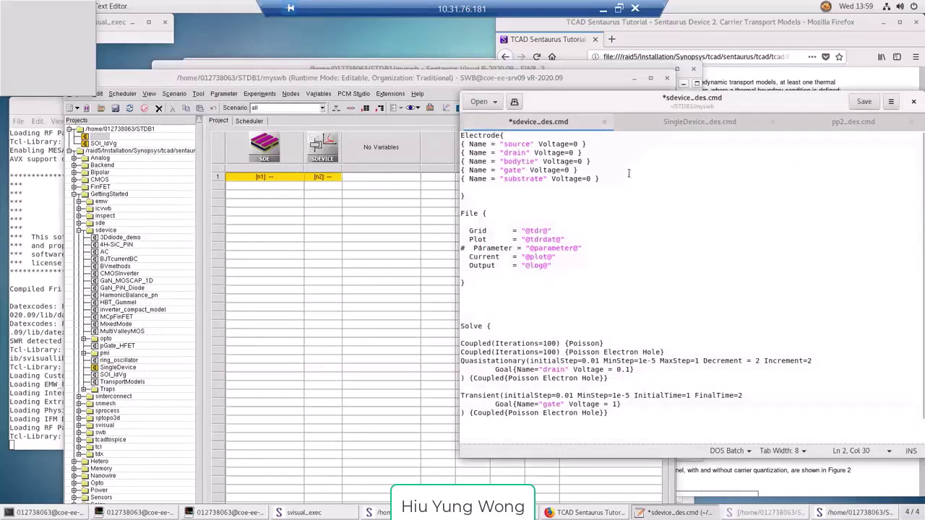
left_click_drag(573, 265, 458, 231)
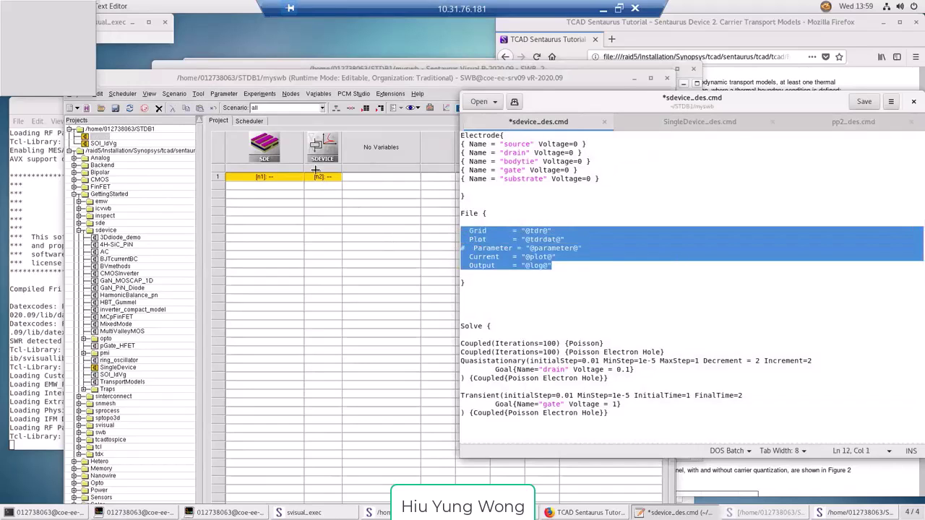
Step: Open node n2's preprocessed input pp2_des.cmd and examine its File section, especially the Grid, Current and Plot file names
double_click(317, 179)
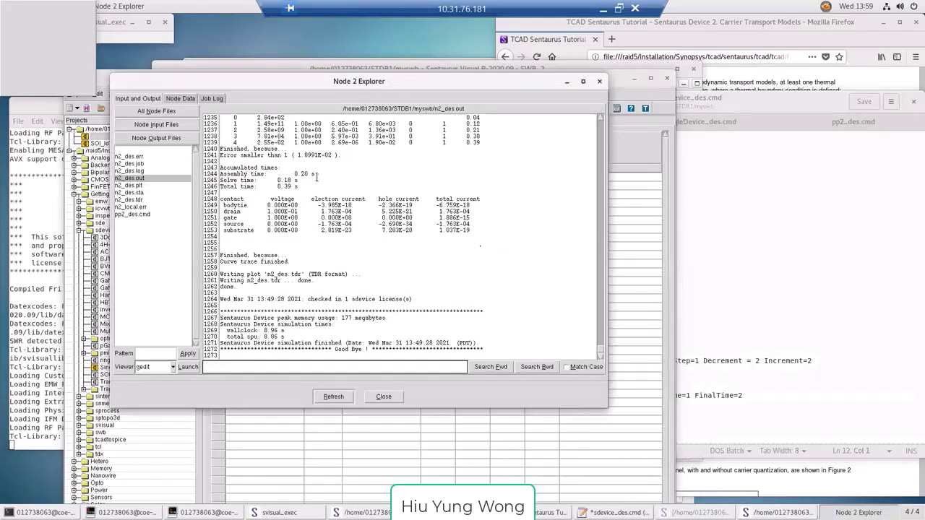
left_click(171, 126)
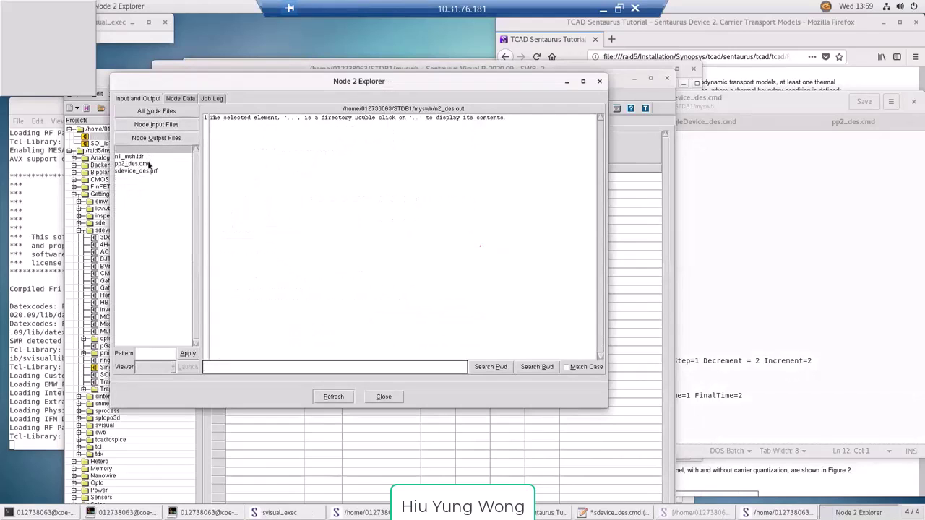
left_click(141, 163)
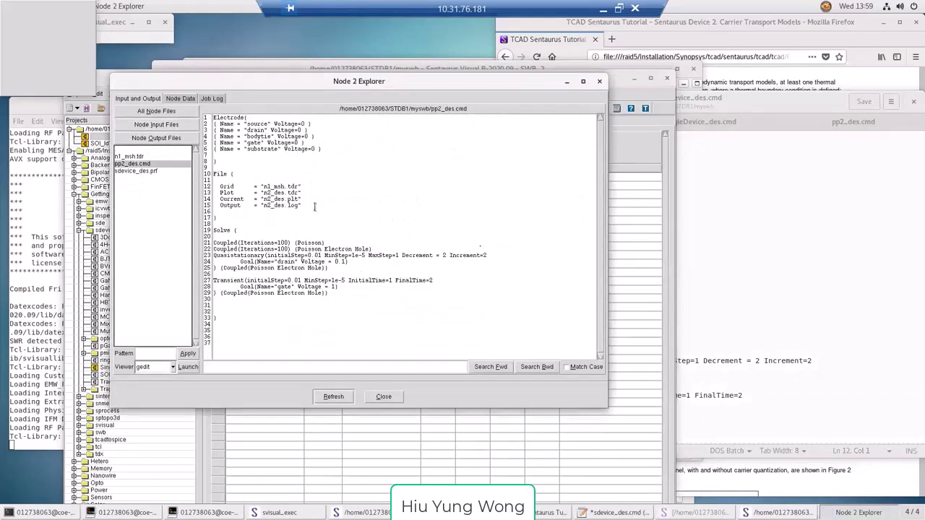
left_click_drag(274, 209, 207, 188)
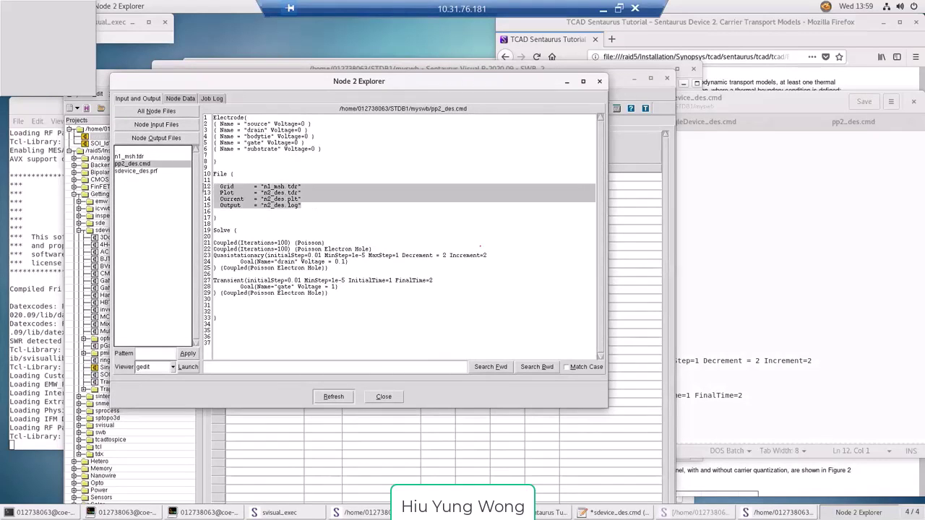
left_click(321, 202)
left_click_drag(371, 83, 295, 222)
left_click_drag(228, 326, 102, 330)
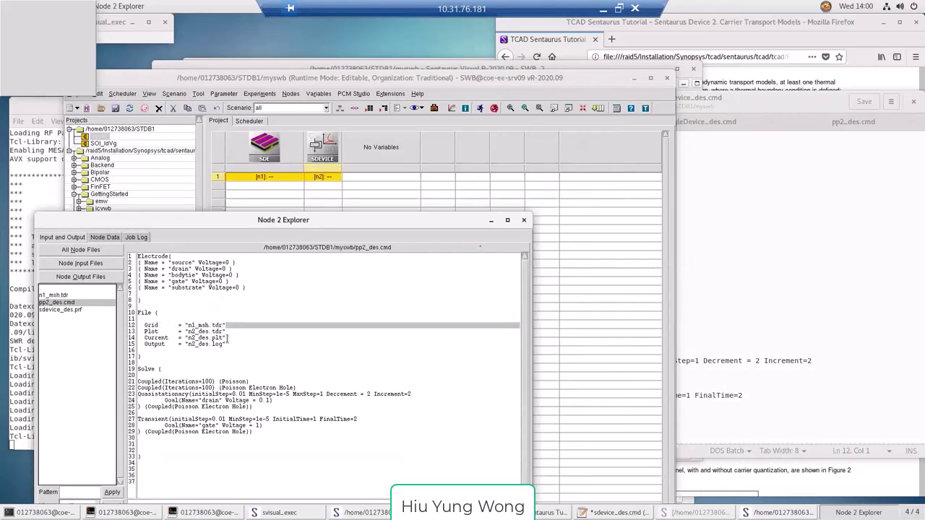
left_click_drag(228, 339, 143, 338)
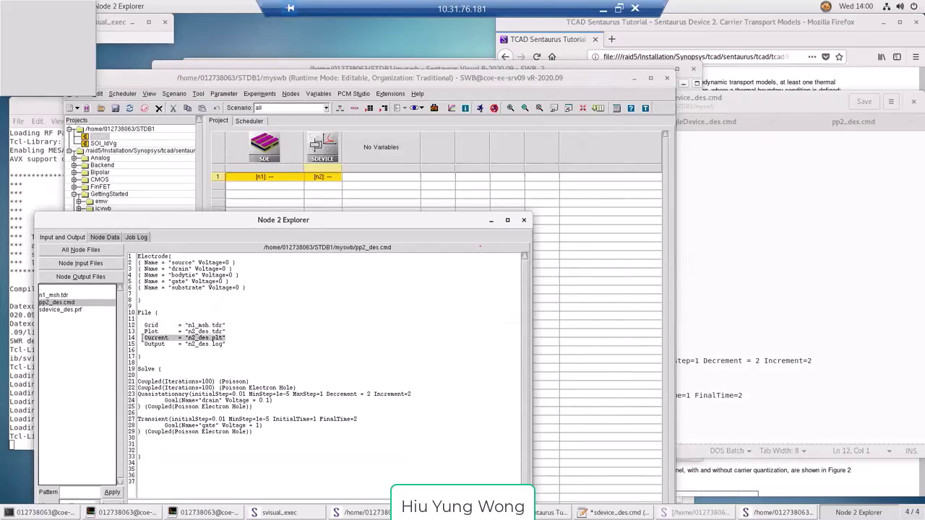
left_click_drag(229, 332, 137, 333)
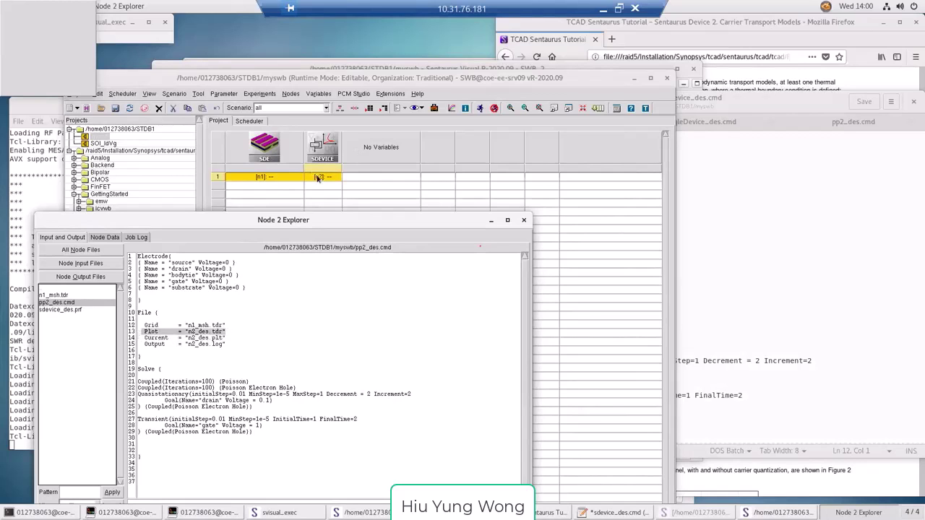
Step: Check which node n2 result files are offered for Sentaurus Visual, without loading any
left_click(318, 178)
right_click(318, 179)
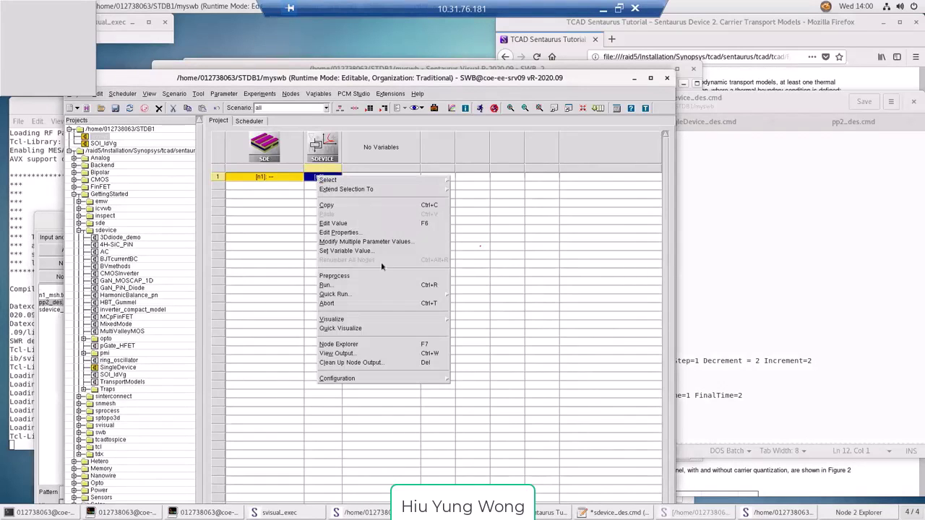
left_click(456, 320)
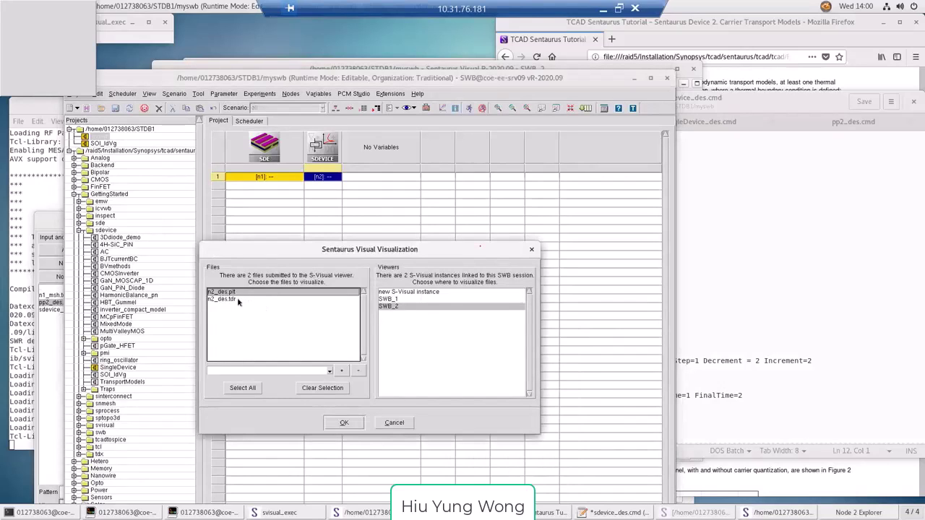
left_click(399, 425)
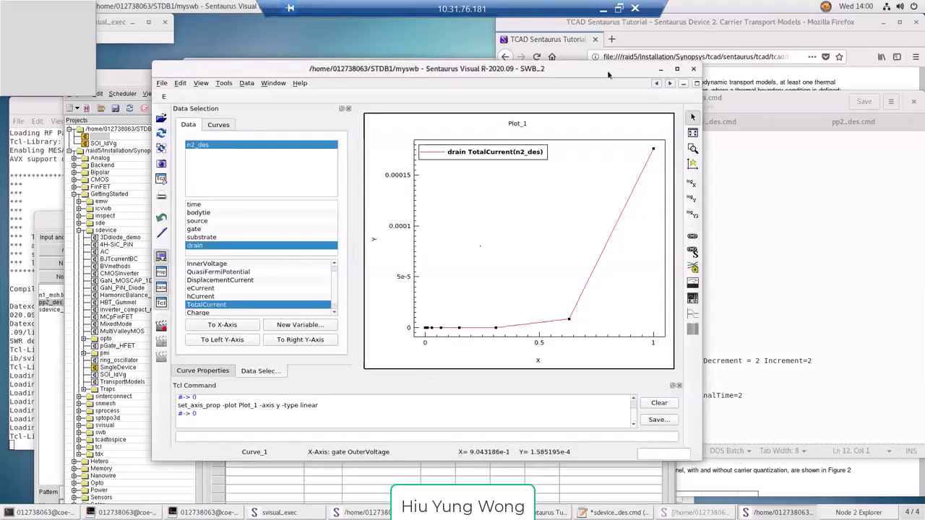
Step: Place the Id-Vg plot window beside sdevice_des.cmd to compare the curve's points with the Solve section
left_click_drag(607, 70, 456, 96)
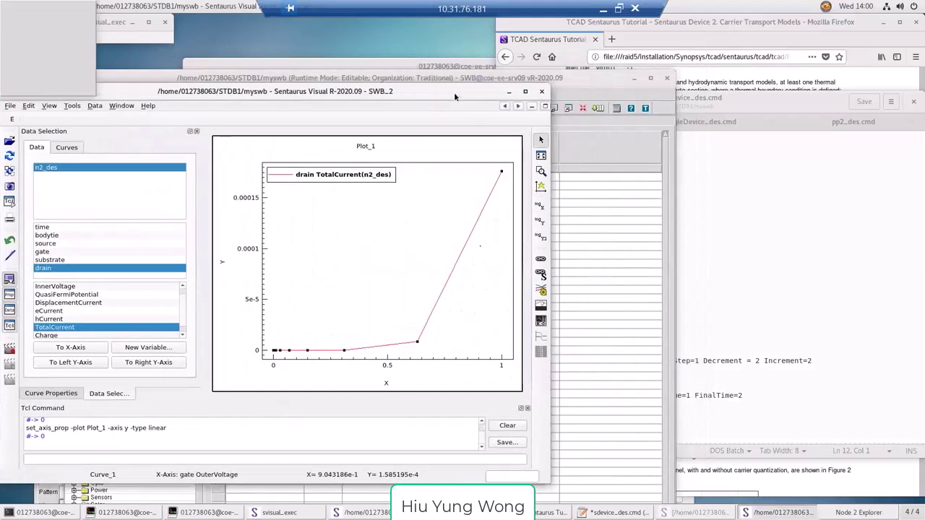
left_click_drag(454, 92, 466, 101)
left_click_drag(465, 105, 465, 113)
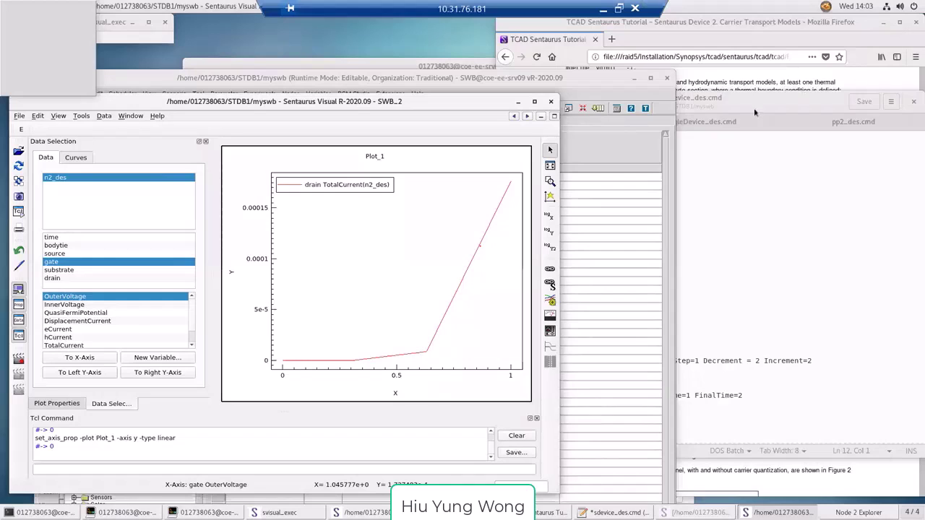
left_click(774, 376)
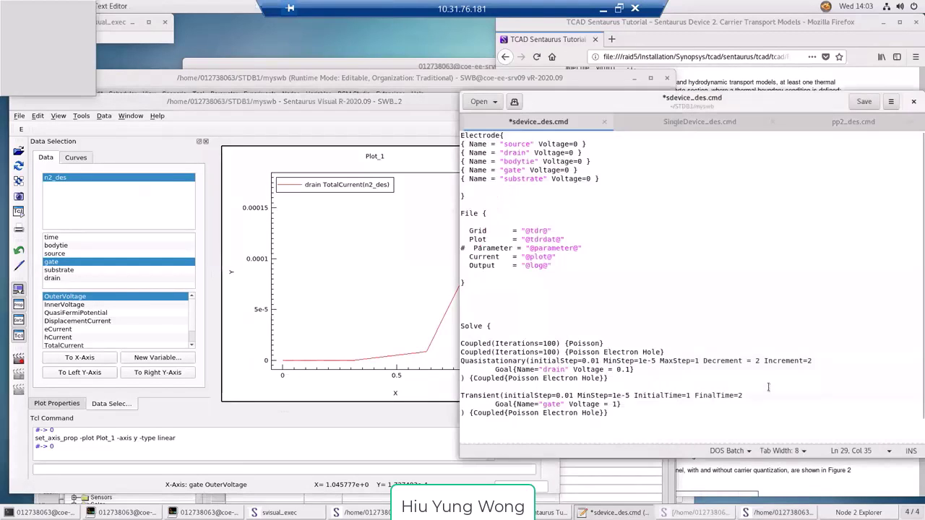
left_click(404, 357)
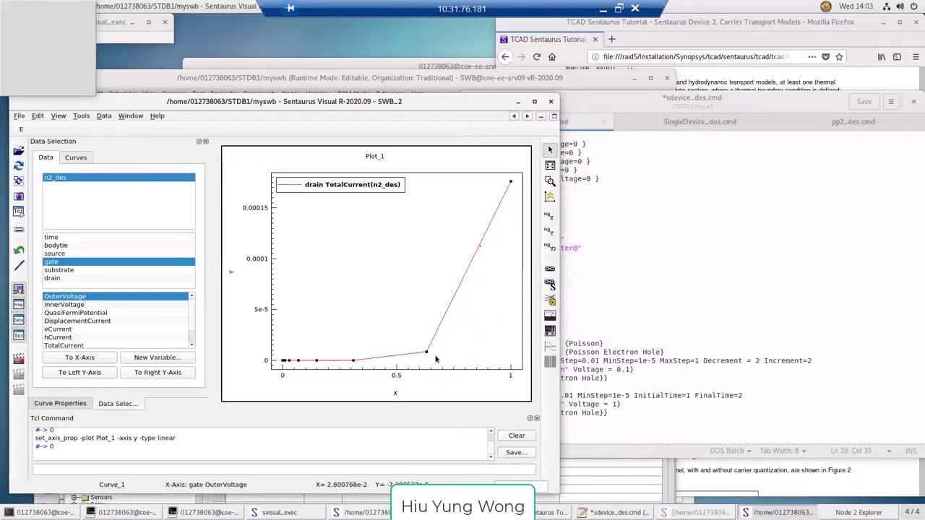
left_click(692, 351)
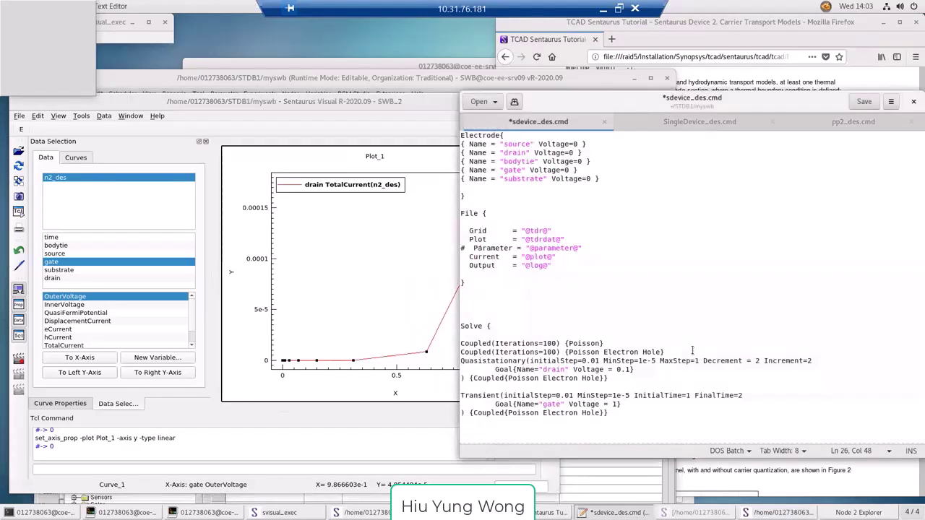
left_click_drag(354, 100, 217, 90)
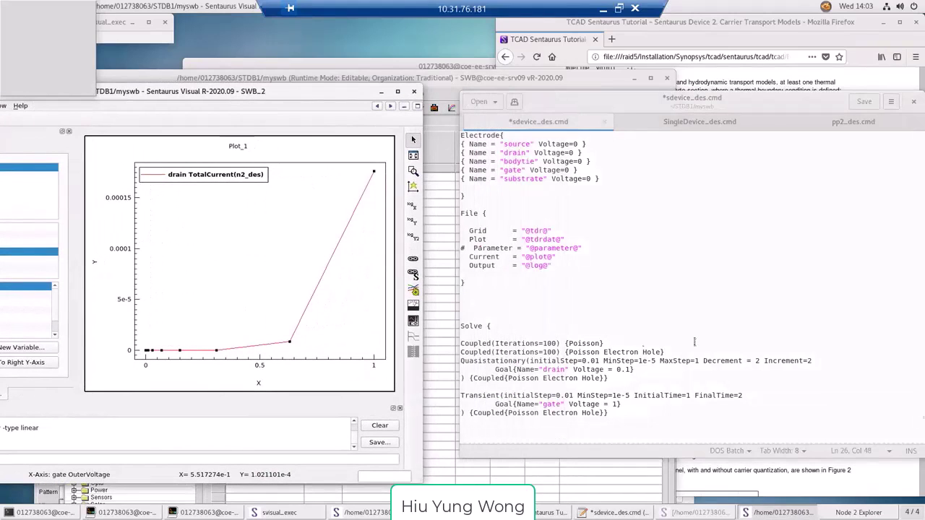
Step: Add MaxStep=0.01 after FinalTime=2 in the Transient statement of sdevice_des.cmd and save the file
left_click(770, 393)
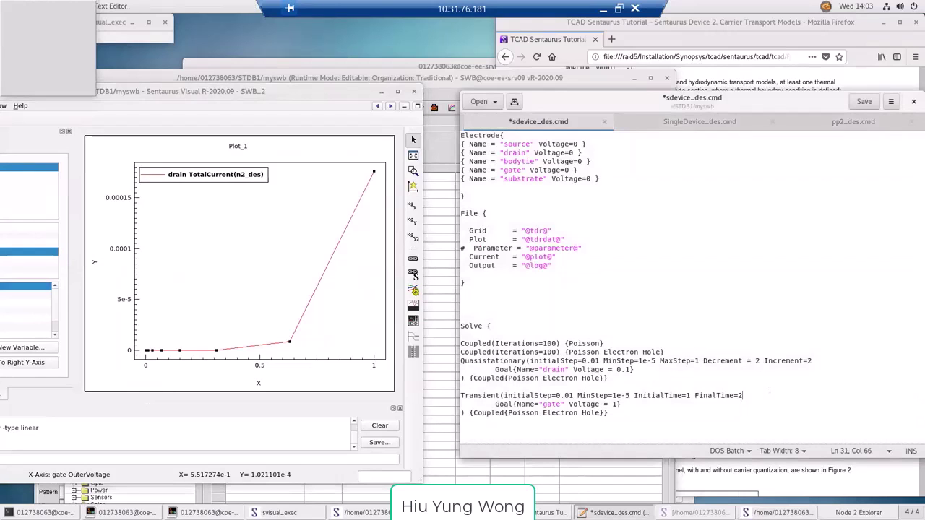
type("MaxStep=0.01")
key("ctrl+s")
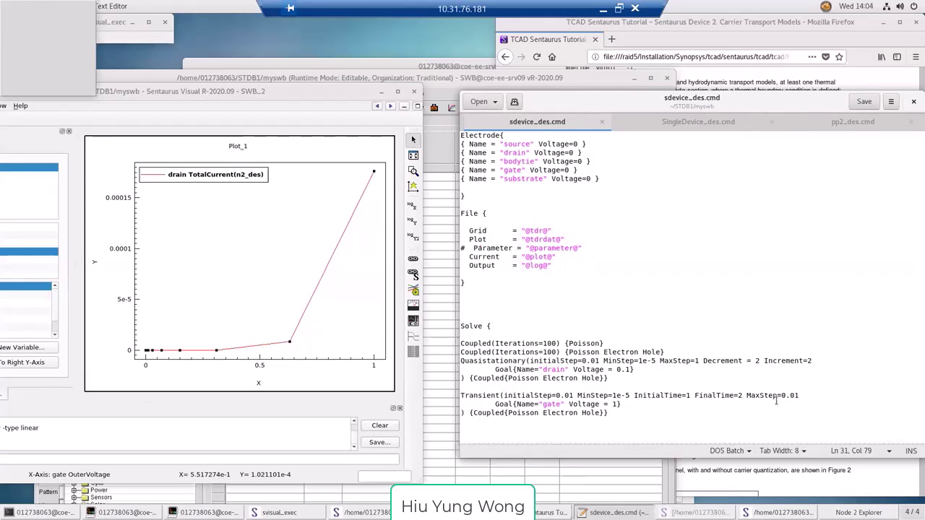
Step: Run node n2 on the local:default queue, with preprocessing before the run
left_click(438, 82)
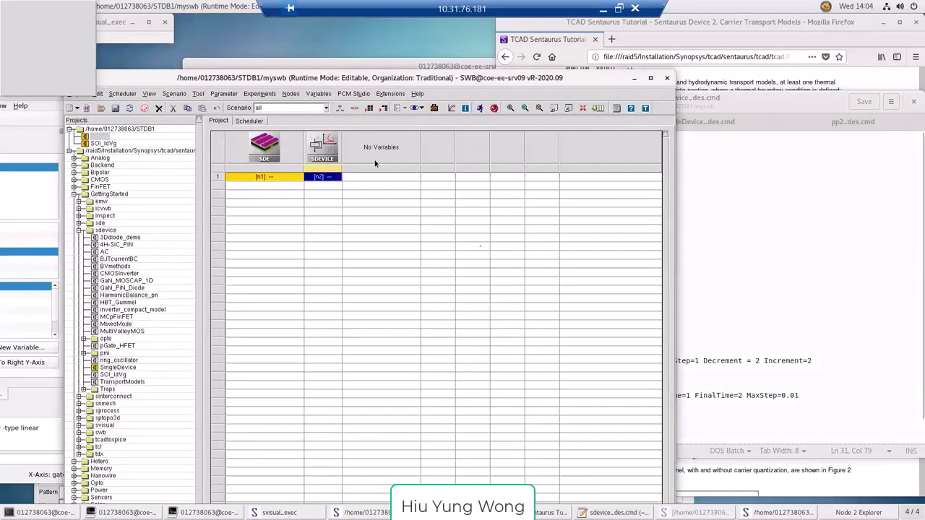
left_click(480, 109)
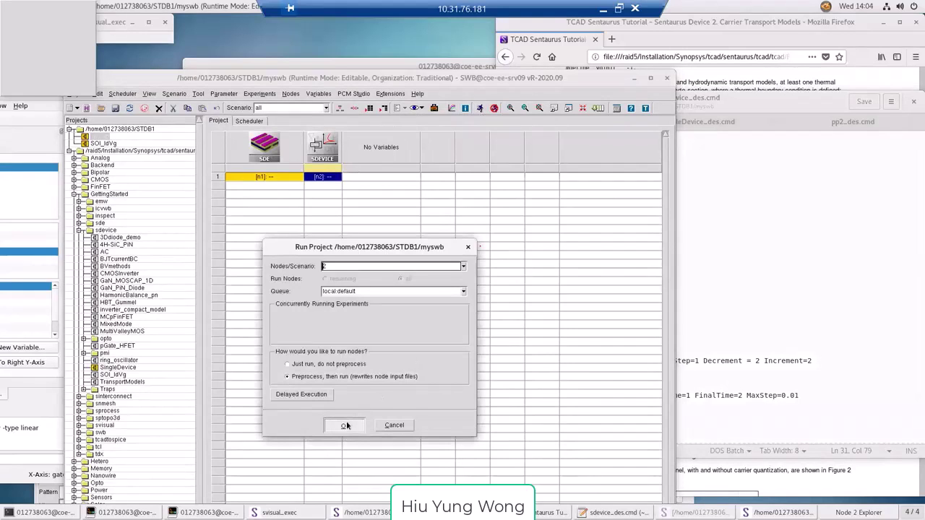
left_click(346, 422)
left_click(461, 387)
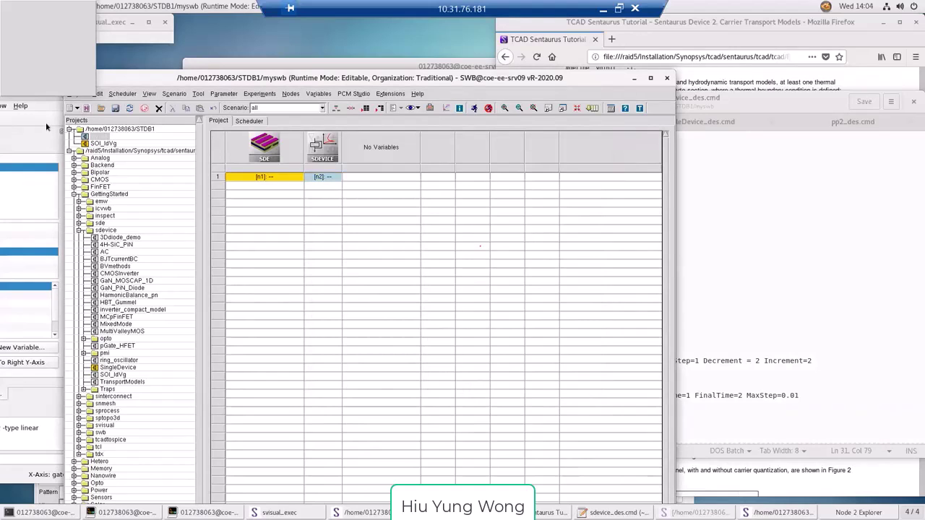
Step: Bring the Id-Vg plot into full view and reload all of its datasets
left_click(46, 126)
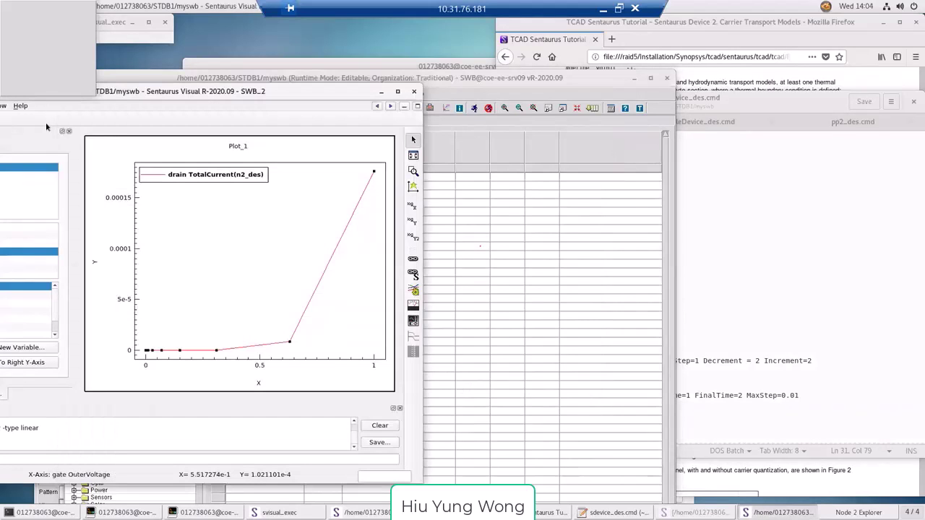
left_click_drag(158, 89, 404, 117)
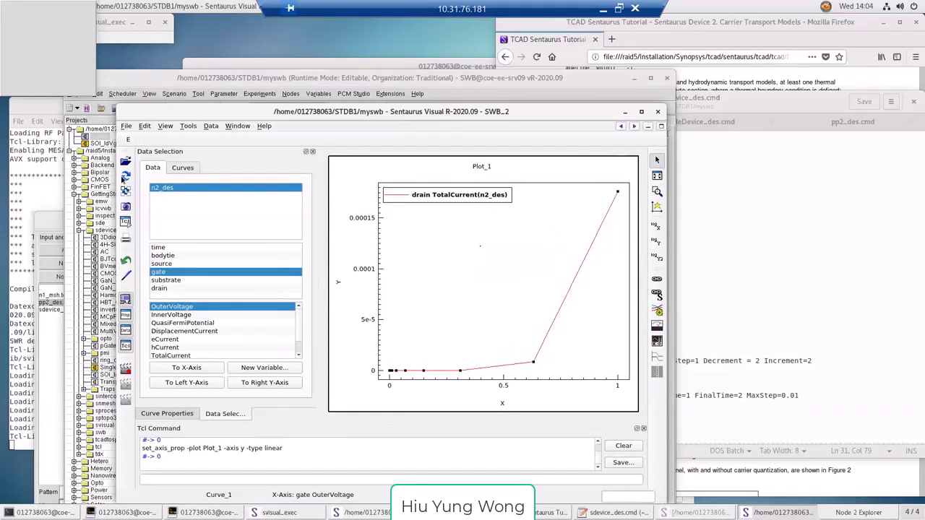
left_click(144, 129)
left_click(165, 130)
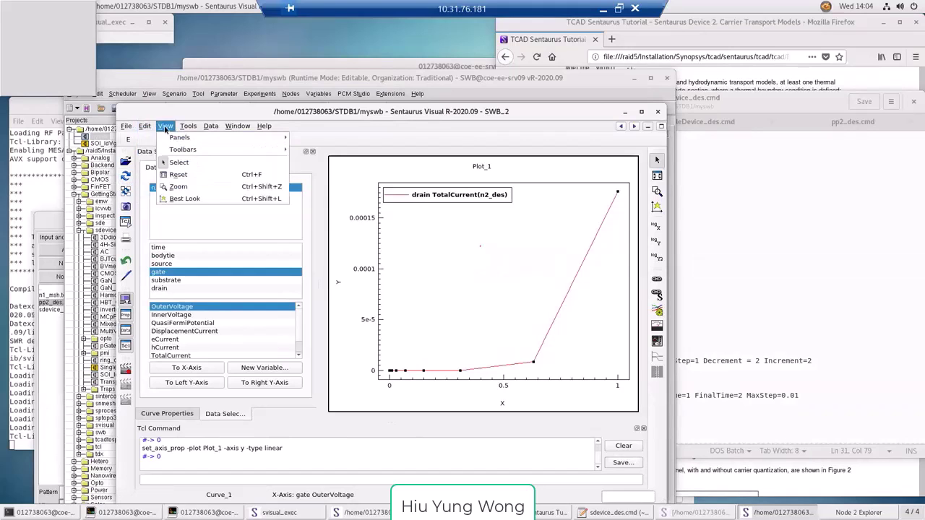
mouse_move(127, 127)
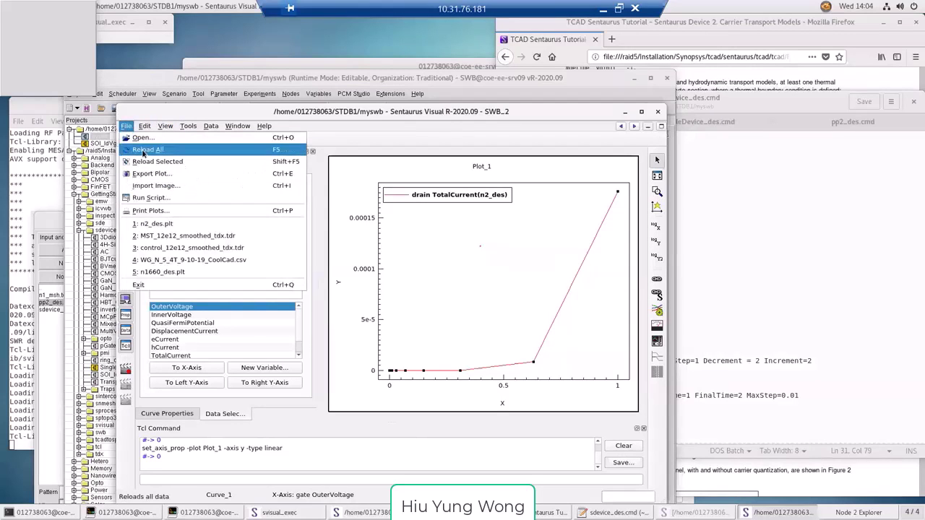
left_click(143, 150)
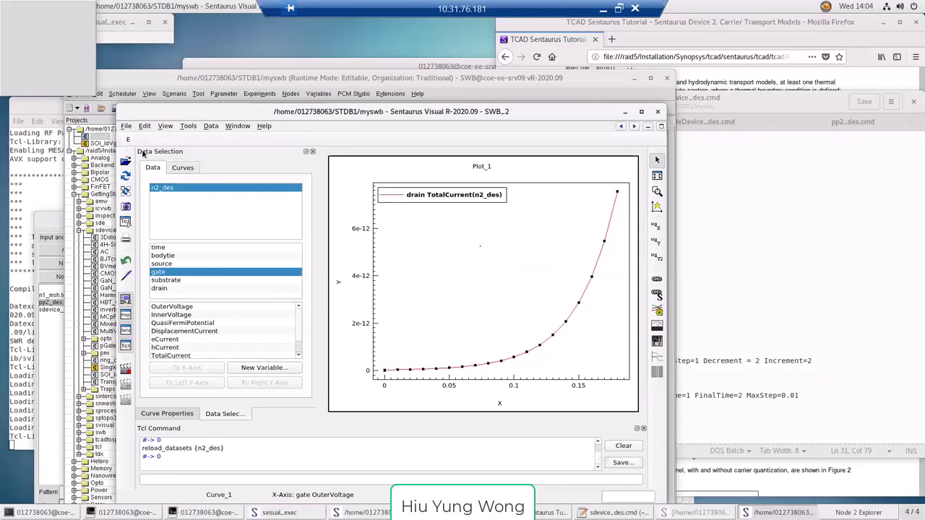
Step: Reload the n2_des dataset repeatedly to follow the drain current curve while the simulation runs
left_click(126, 177)
left_click(126, 182)
left_click(126, 183)
left_click(127, 183)
left_click(126, 182)
left_click(127, 182)
left_click(127, 182)
left_click(126, 182)
left_click(127, 183)
left_click(126, 182)
left_click(127, 182)
left_click(126, 182)
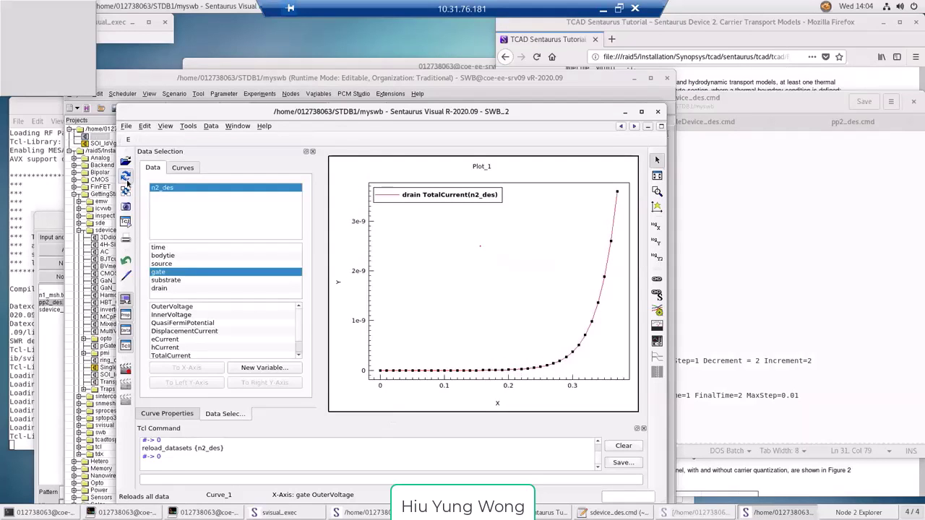
Step: Set the Transient statement's MaxStep to 0.05 in sdevice_des.cmd and save the file
left_click(808, 399)
key("BackSpace")
type("5")
key("ctrl+s")
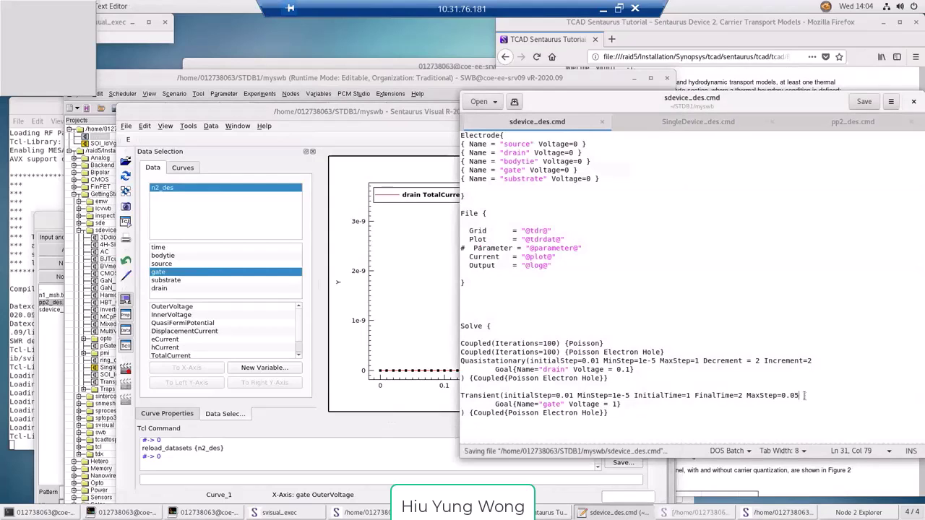
Step: Move the plot window aside and abort the running node n2 in the Workbench project
left_click(304, 113)
left_click_drag(304, 113, 188, 156)
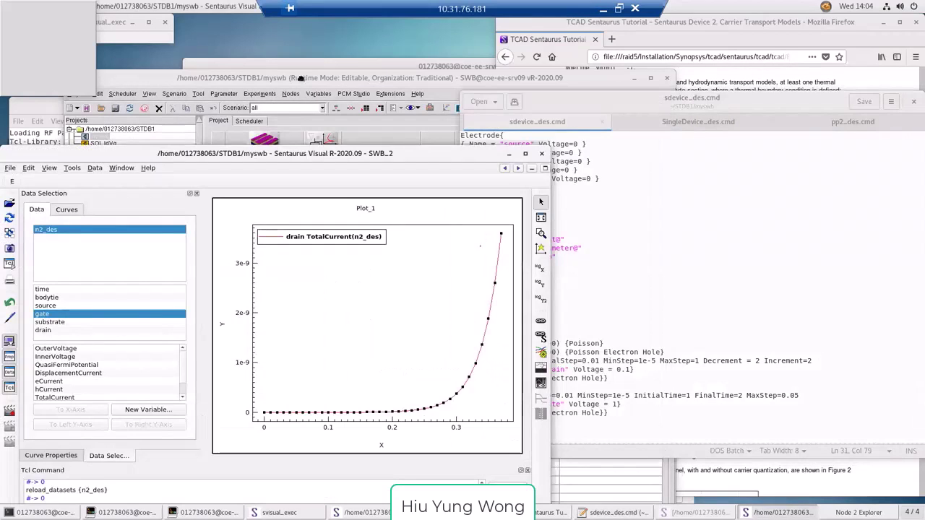
left_click(316, 143)
left_click(331, 176)
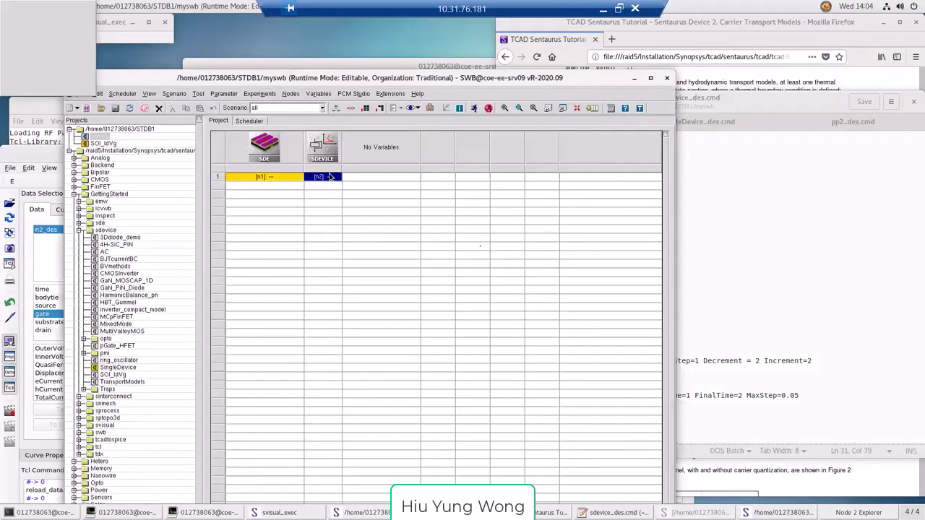
left_click(493, 108)
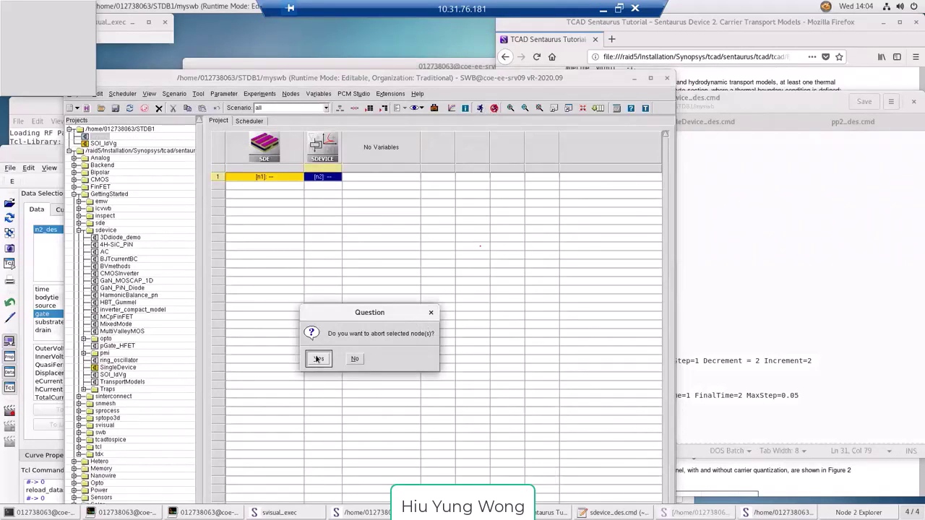
left_click(318, 360)
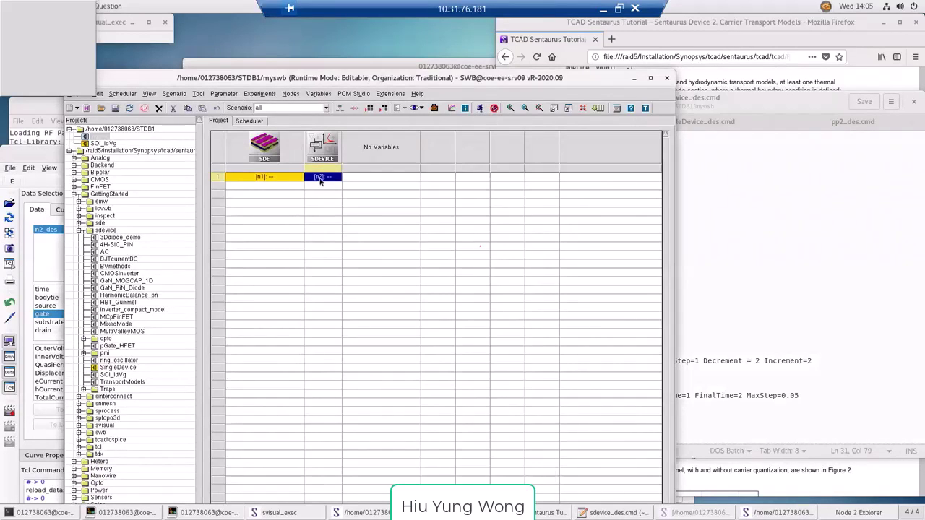
Step: Run the SDEVICE node n2 on the local:default queue with preprocessing before the run, and close the project log
left_click(316, 202)
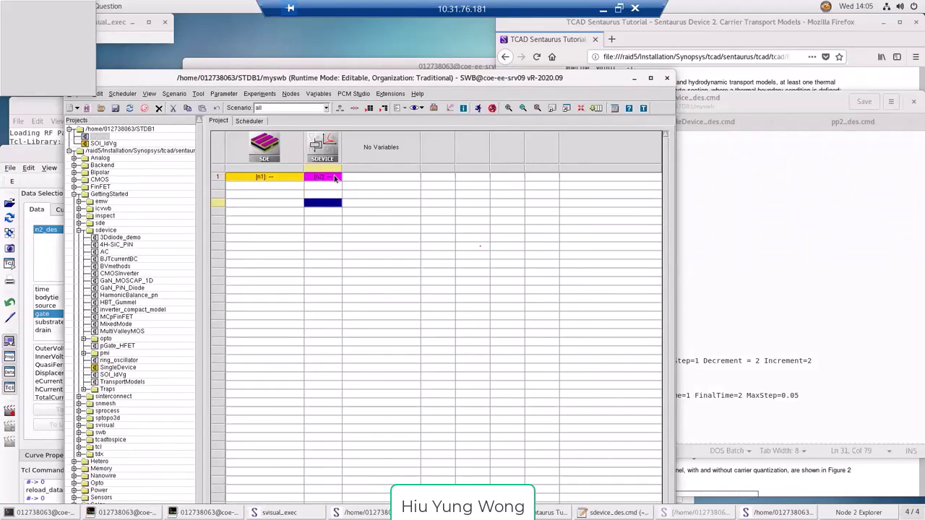
left_click(335, 179)
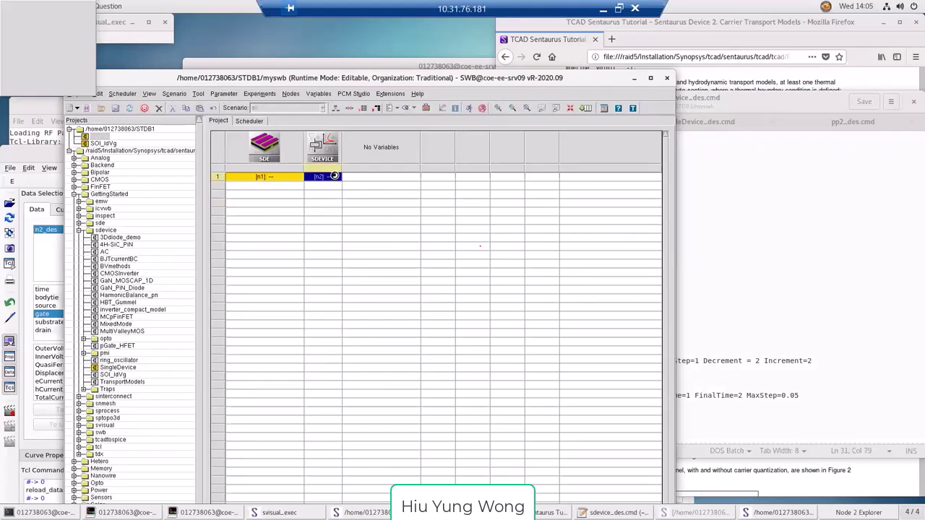
left_click(478, 107)
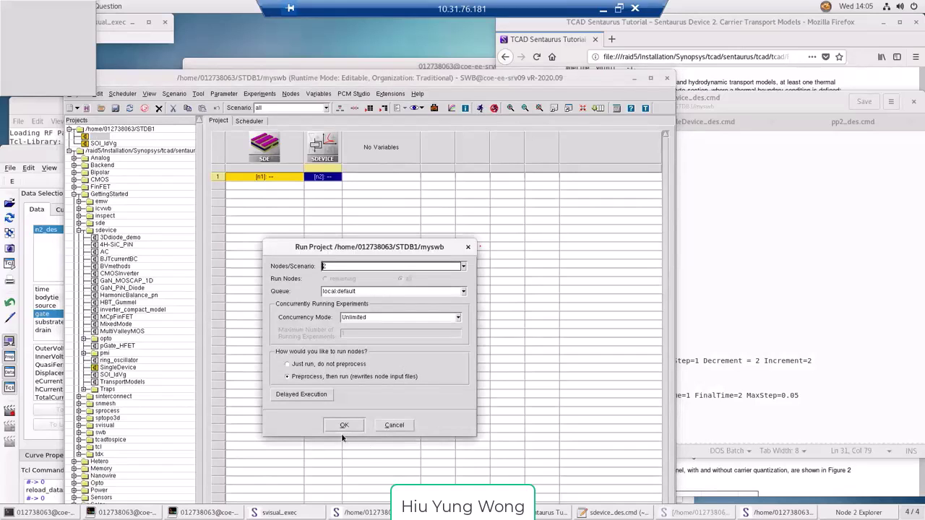
left_click(343, 426)
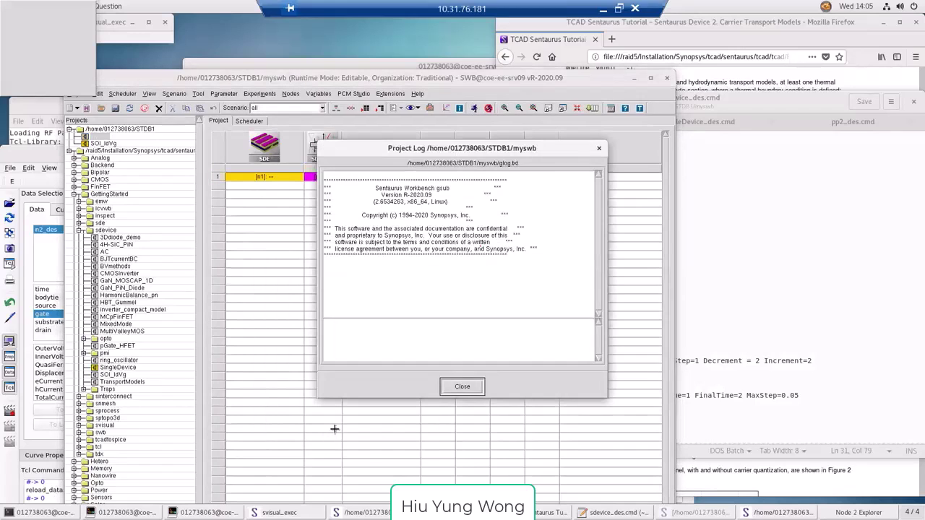
left_click(448, 389)
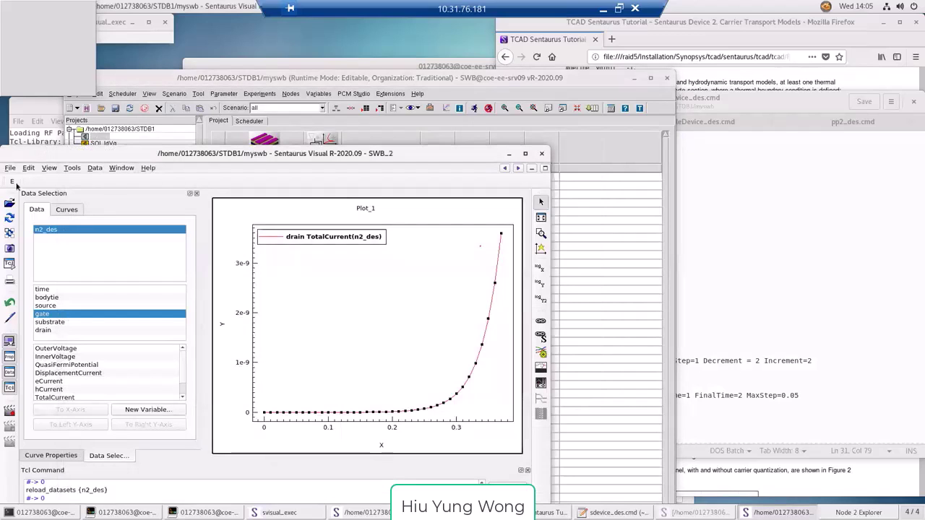
Step: Keep reloading the n2_des dataset in the plot to track the drain current as the restarted simulation runs
left_click(10, 219)
left_click(7, 222)
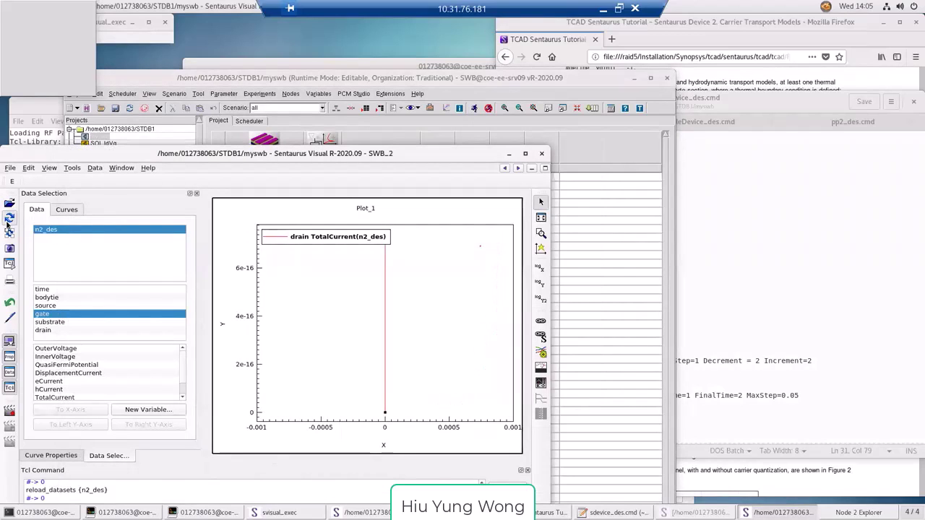
left_click(7, 222)
left_click(8, 222)
left_click(7, 222)
left_click(7, 222)
left_click(7, 223)
left_click(7, 222)
left_click(7, 222)
left_click(8, 222)
left_click(7, 222)
left_click(7, 223)
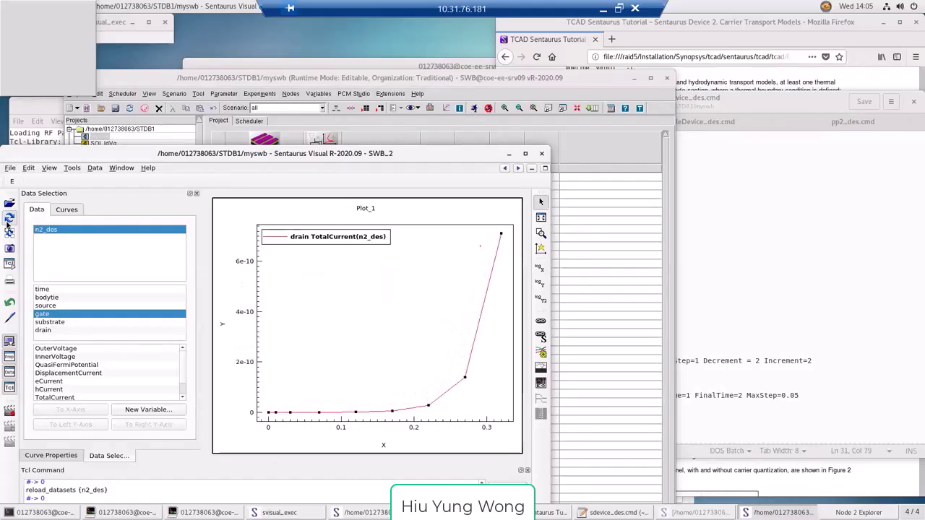
left_click(7, 223)
left_click(7, 223)
left_click(7, 223)
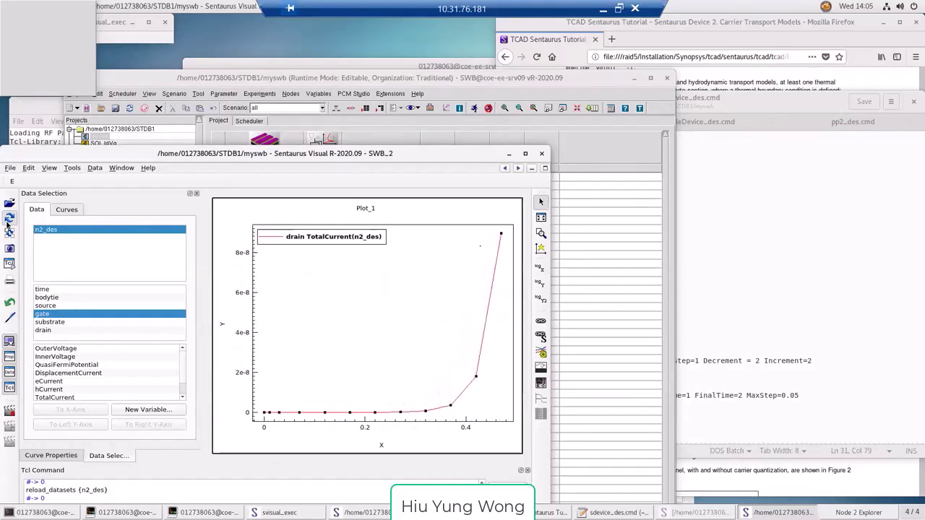
left_click(7, 222)
left_click(7, 223)
left_click(7, 223)
left_click(7, 223)
left_click(7, 223)
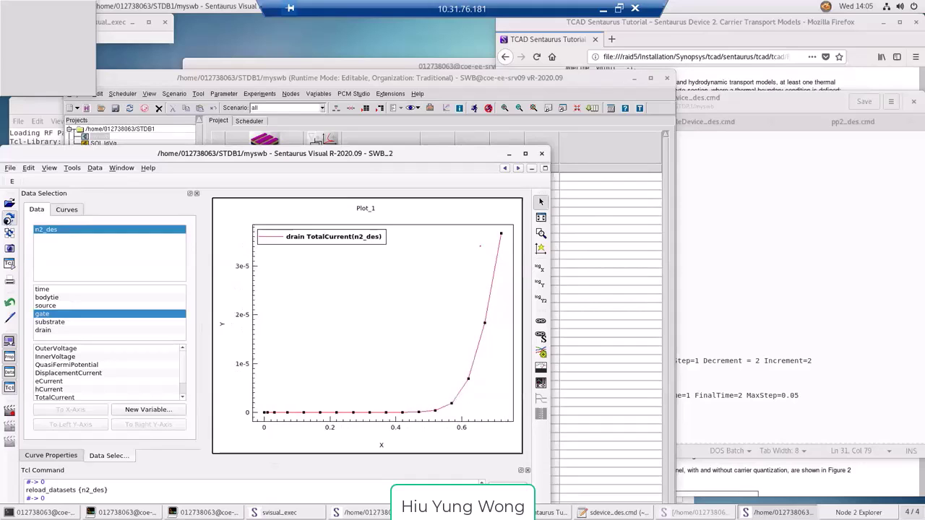
left_click(7, 222)
left_click(7, 223)
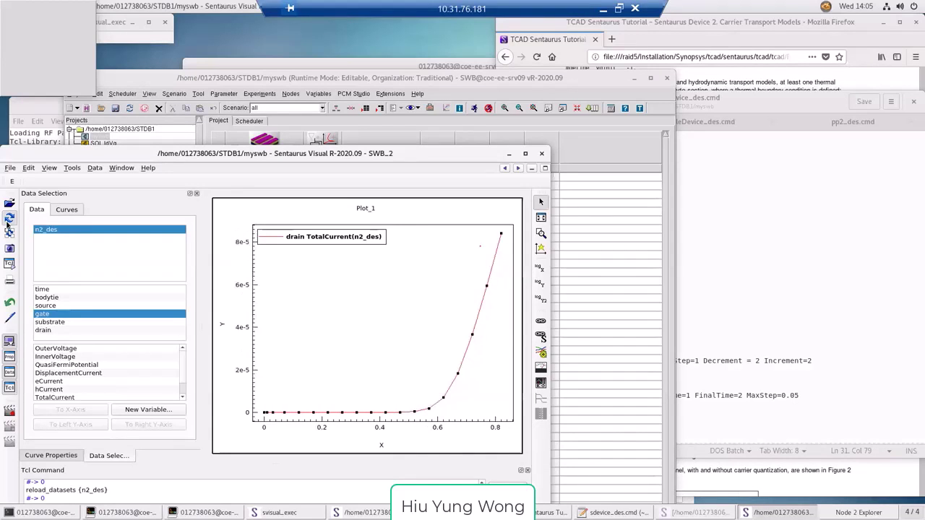
left_click(7, 223)
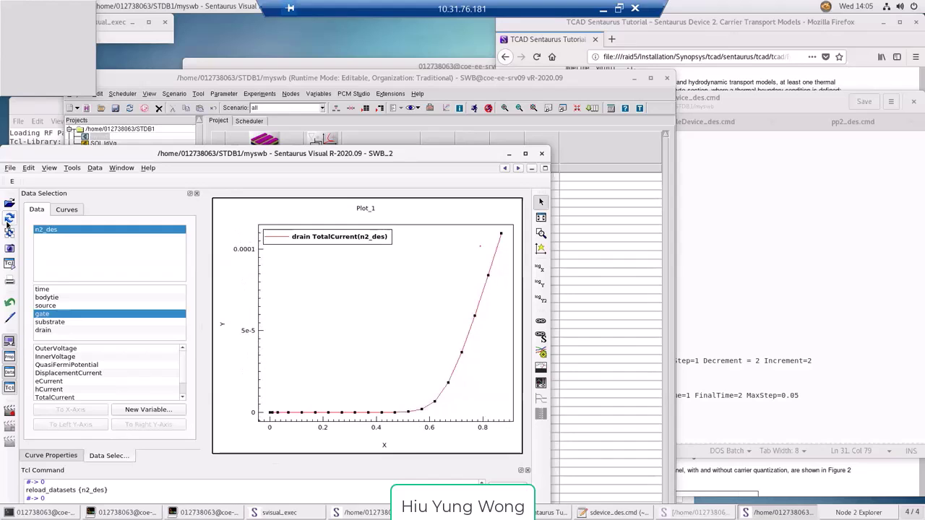
left_click(8, 223)
left_click(7, 223)
left_click(7, 222)
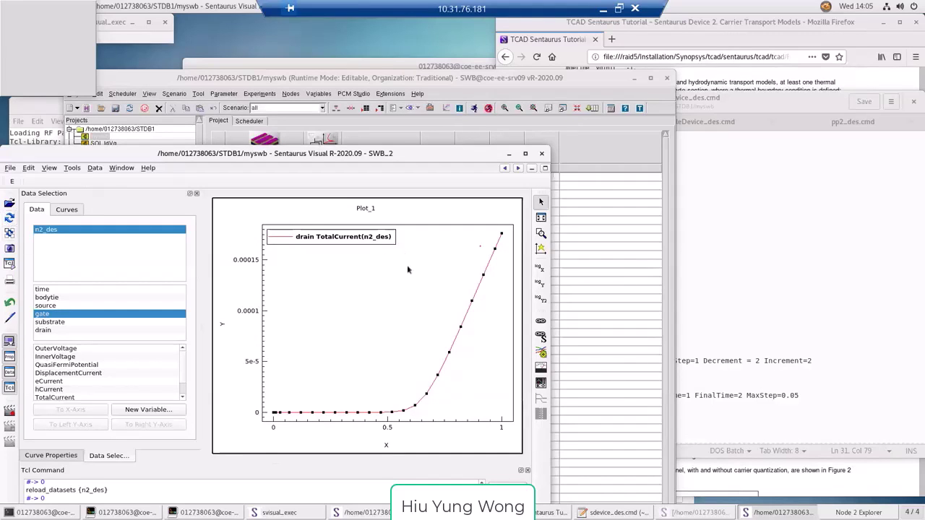
Step: View Plot_1 with a logarithmic Y axis, return it to linear scale, and deselect the curve
left_click(538, 289)
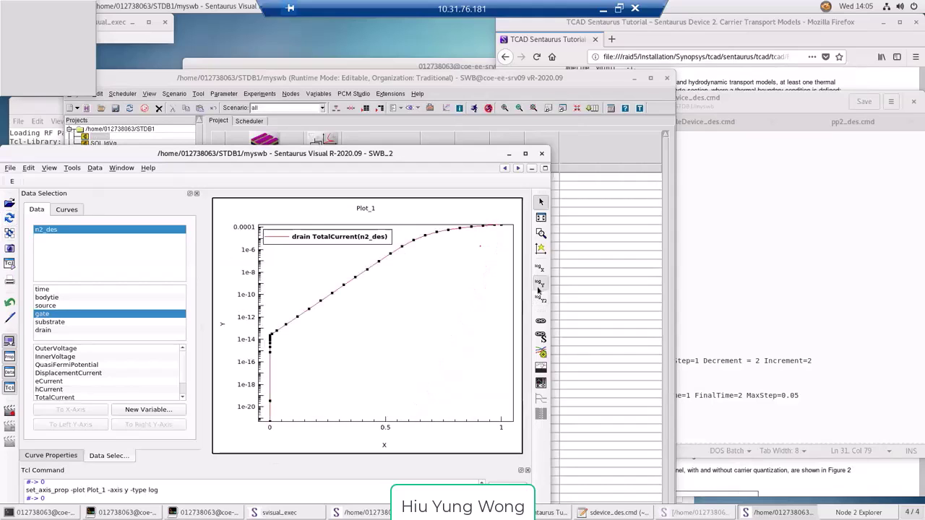
left_click(539, 289)
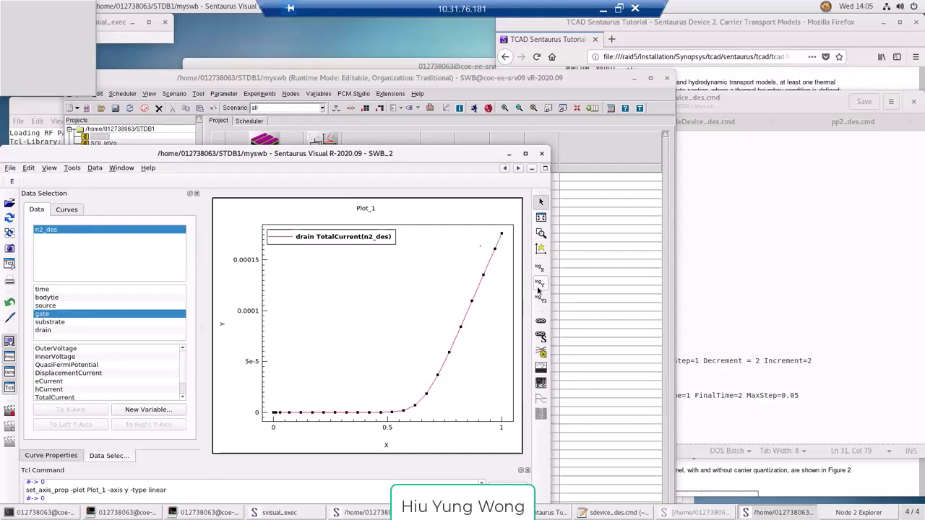
left_click(497, 340)
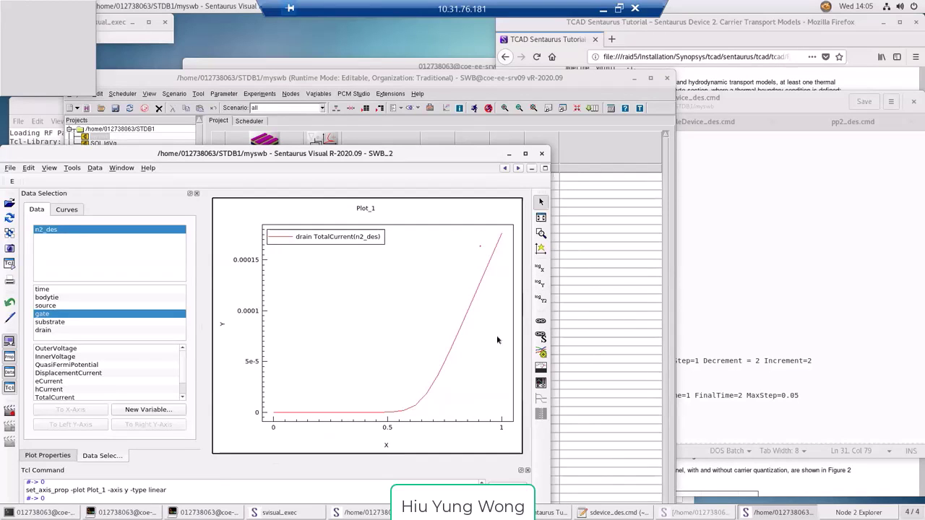
Step: Move the Workbench window aside and examine the Id-Vg curve alongside the Solve section of sdevice_des.cmd
left_click(505, 69)
left_click_drag(346, 77, 133, 67)
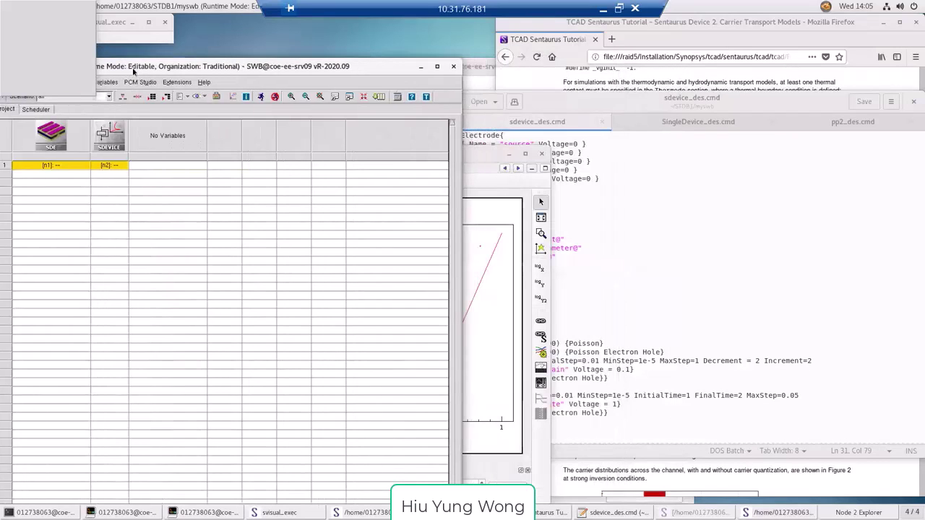
left_click(468, 166)
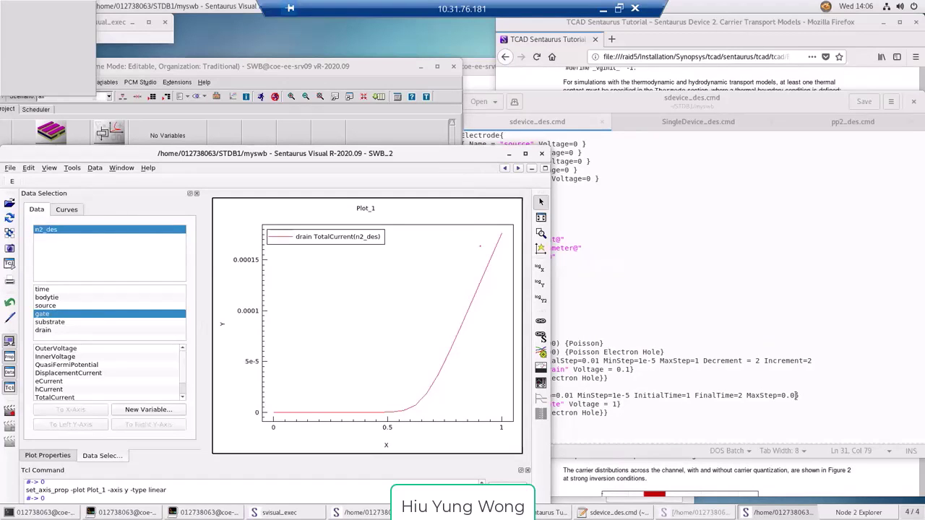
left_click(631, 225)
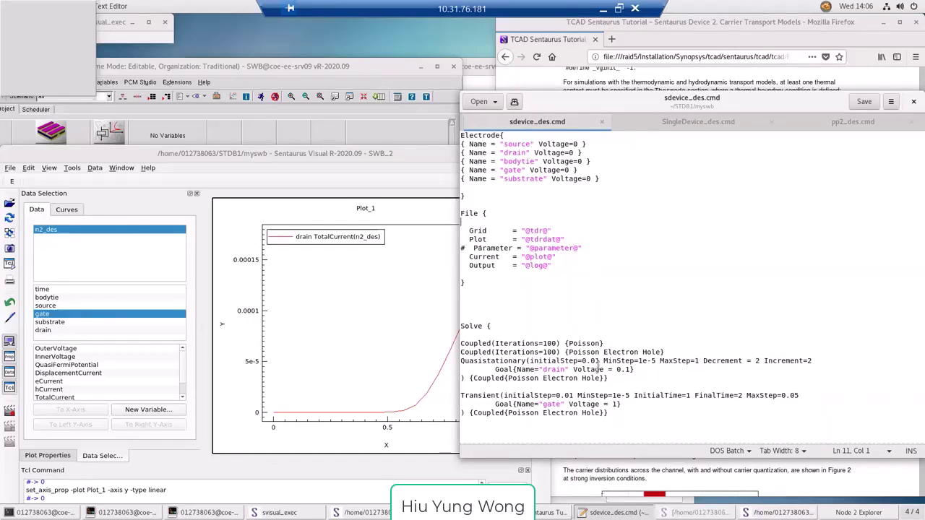
left_click(377, 163)
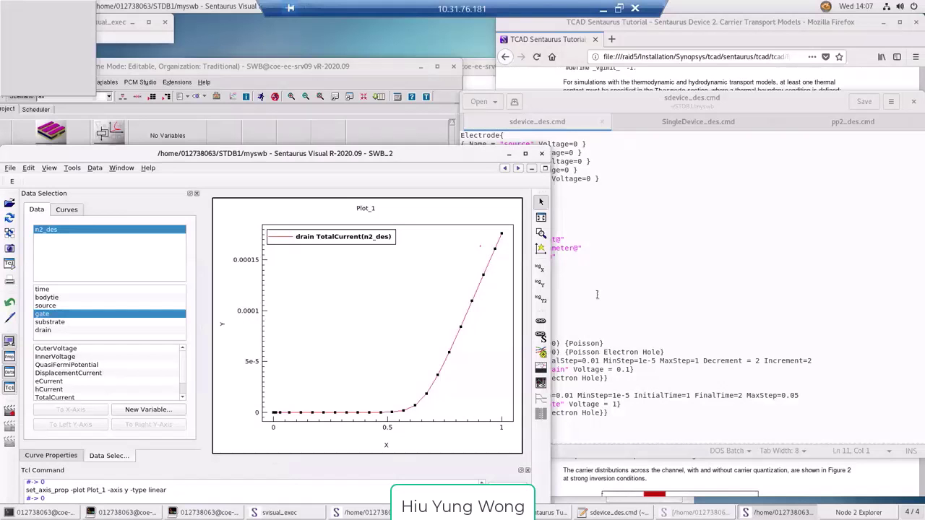
Step: Insert an empty Physics{ } section between the File and Solve sections of sdevice_des.cmd
left_click(583, 301)
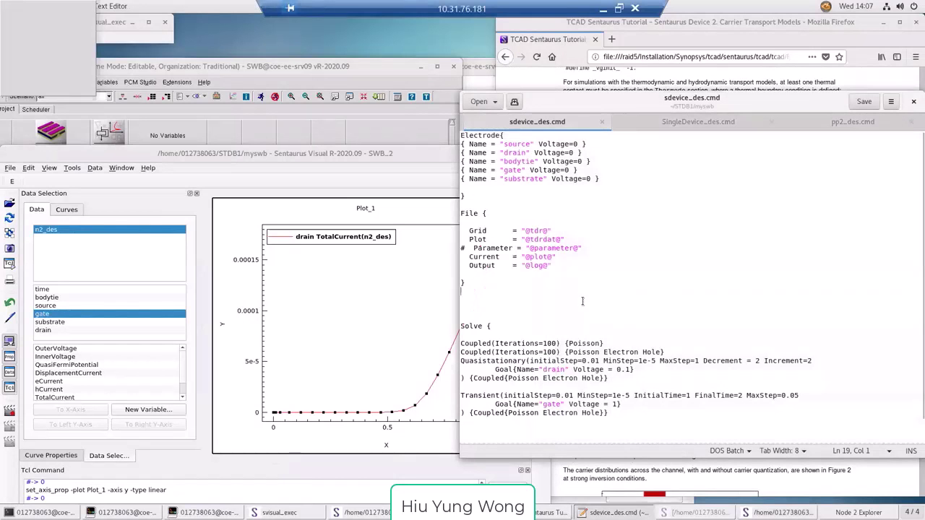
key("Return")
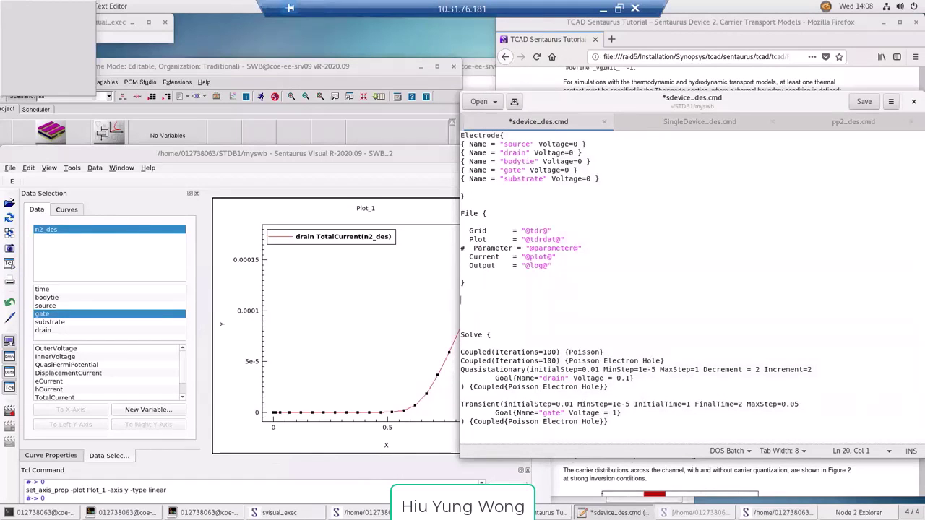
type("Physics{")
key("Return")
key("Return")
key("Return")
key("Return")
type("}")
key("Up")
key("Up")
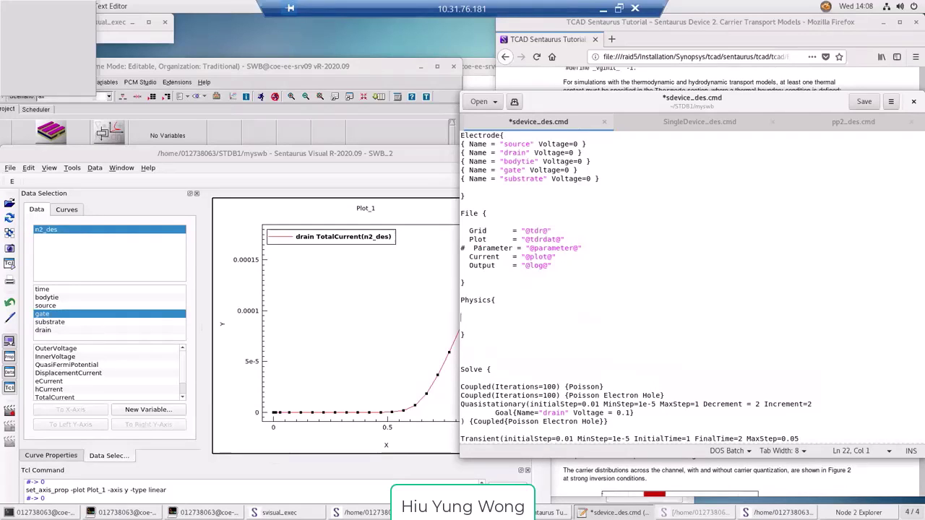
Step: Add Temperature=300 inside the Physics section, followed by a new line
type("Temperature=300")
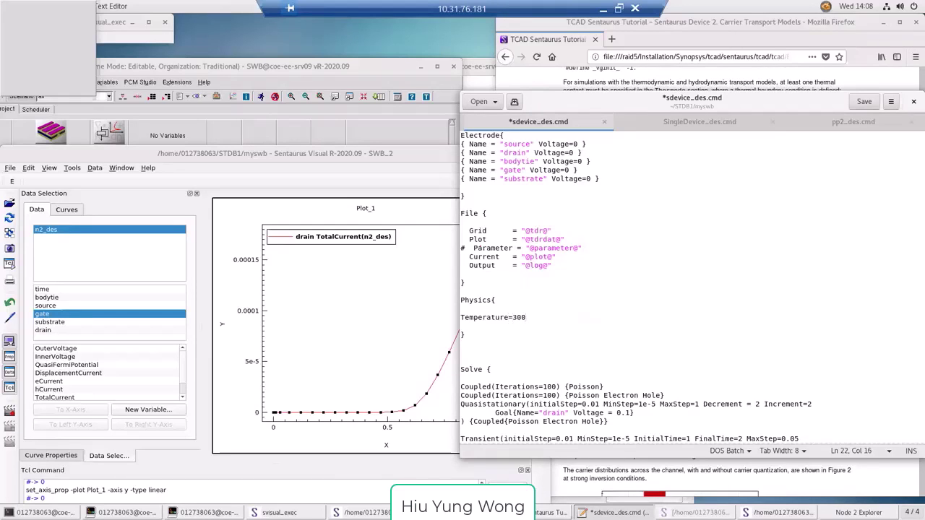
key("Return")
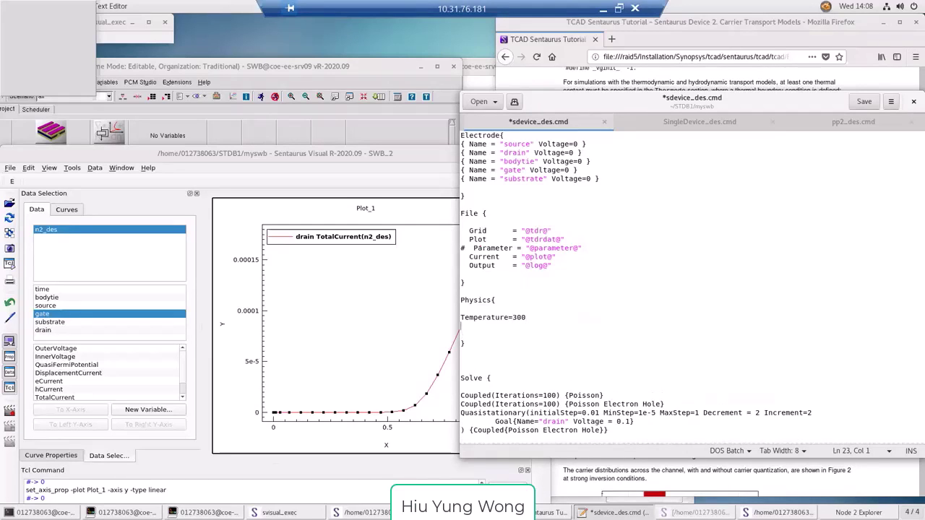
key("Left")
type("K")
key("BackSpace")
key("Return")
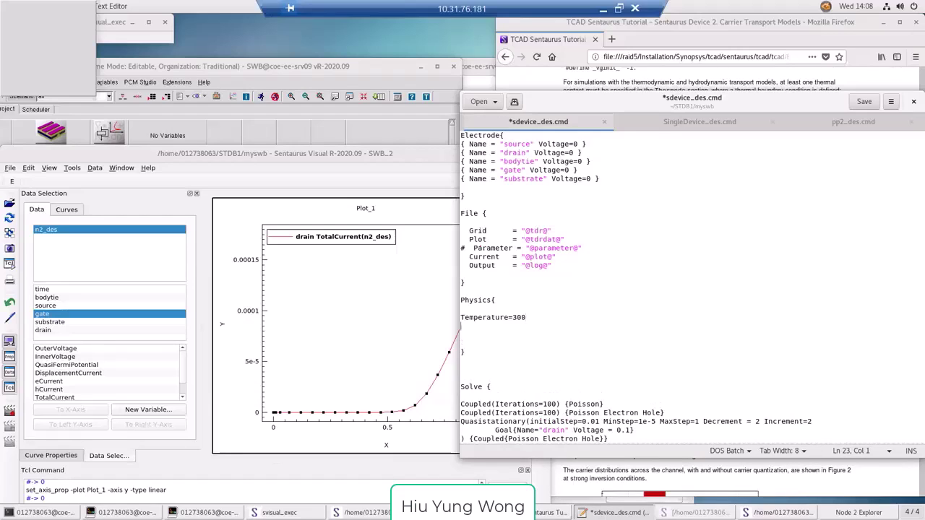
Step: Begin a Mobility( statement below the temperature and find the Mobility syntax example in section 2.2.3 of the tutorial page
type("Mobility")
type("(")
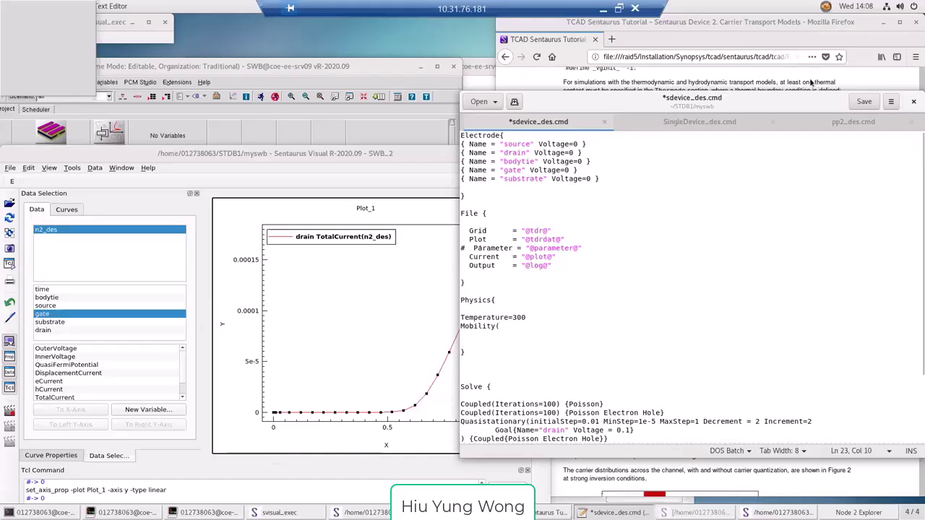
left_click_drag(798, 102, 354, 105)
left_click(773, 192)
scroll(777, 193, "up", 15)
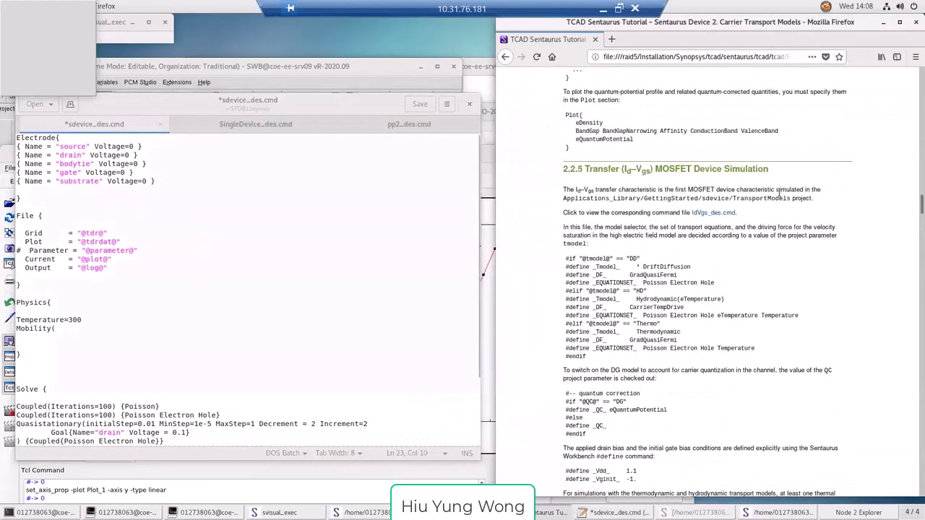
scroll(780, 196, "down", 8)
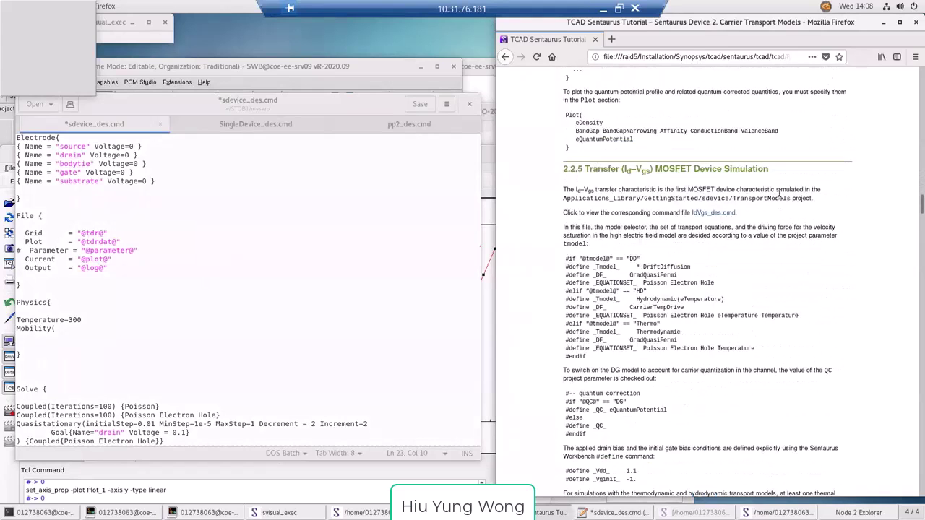
scroll(779, 192, "up", 10)
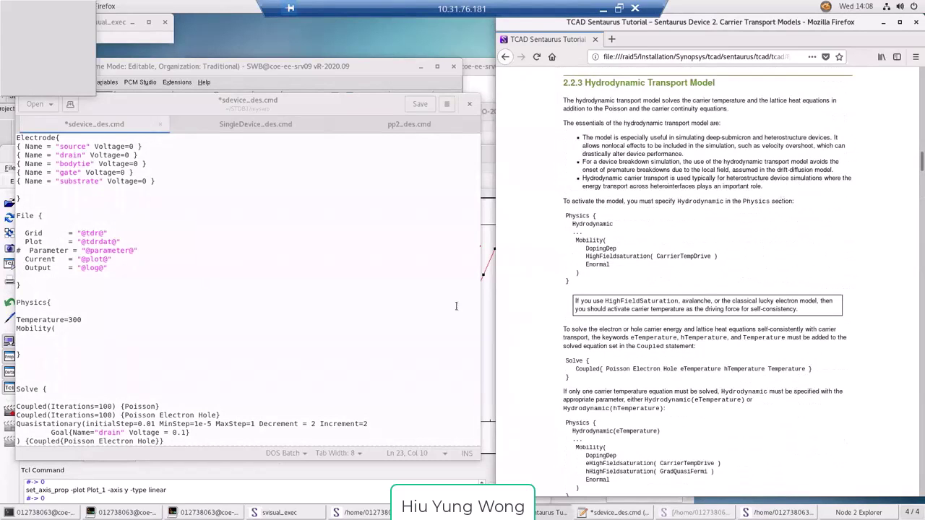
Step: Complete the Mobility statement with DopingDep Enormal HighfieldSaturation and a closing parenthesis, and save sdevice_des.cmd
left_click(65, 328)
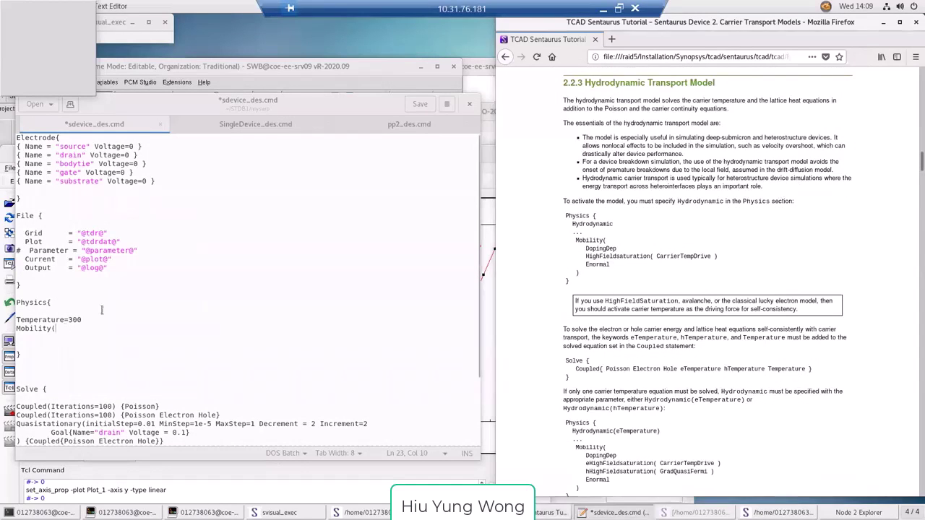
type("Doping")
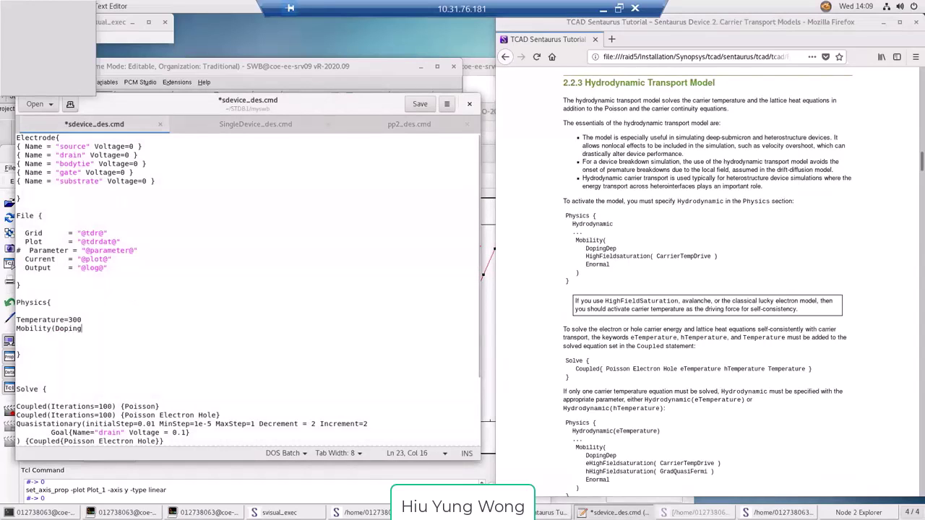
type("Dep")
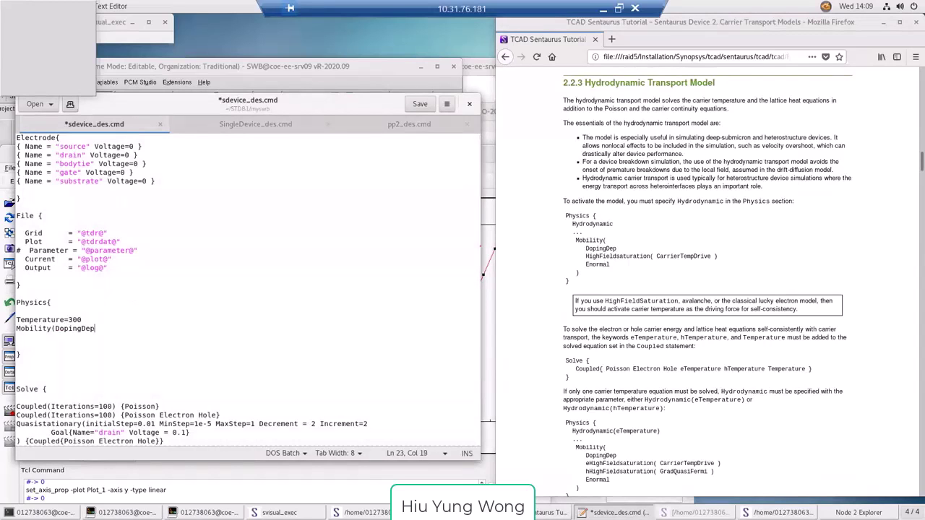
type(" Enormal")
type("HighfieldSaturation")
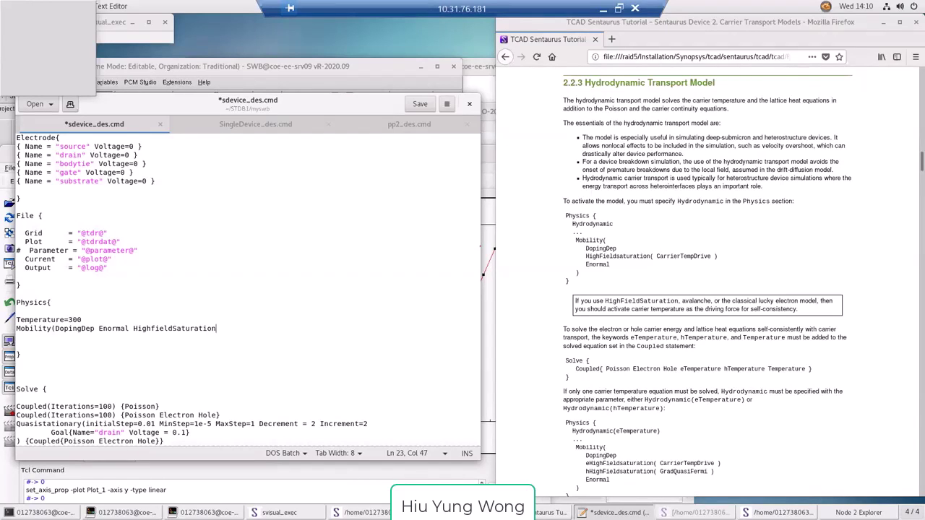
type(")")
key("Return")
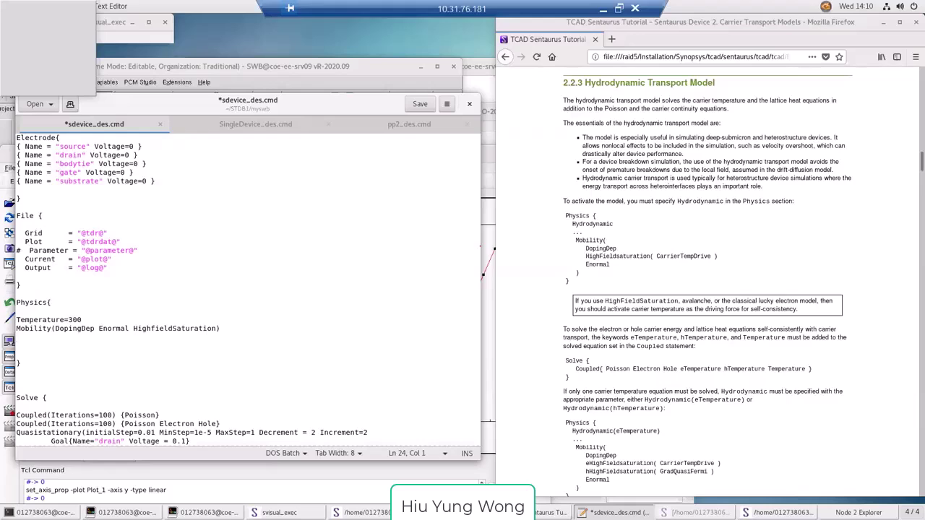
key("ctrl+s")
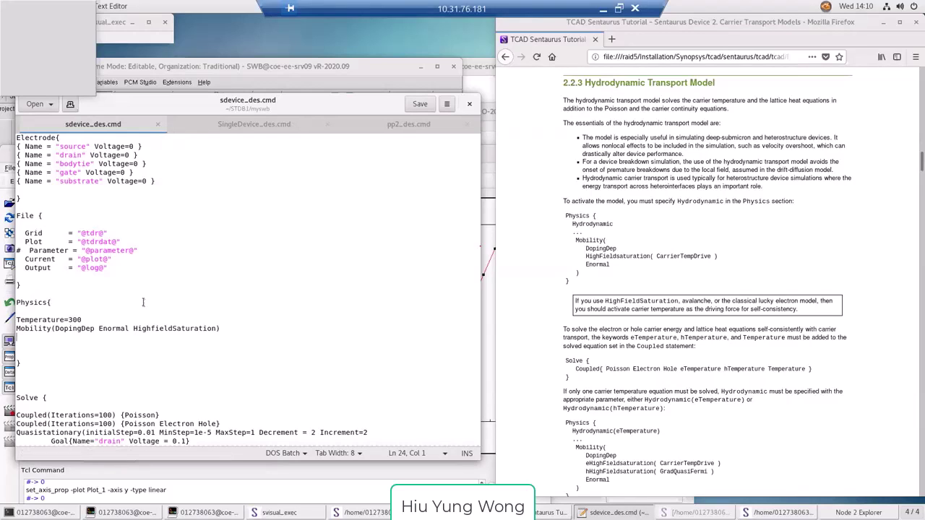
Step: Move the sdevice_des.cmd editor aside and bring the Workbench project window to the front
left_click(95, 349)
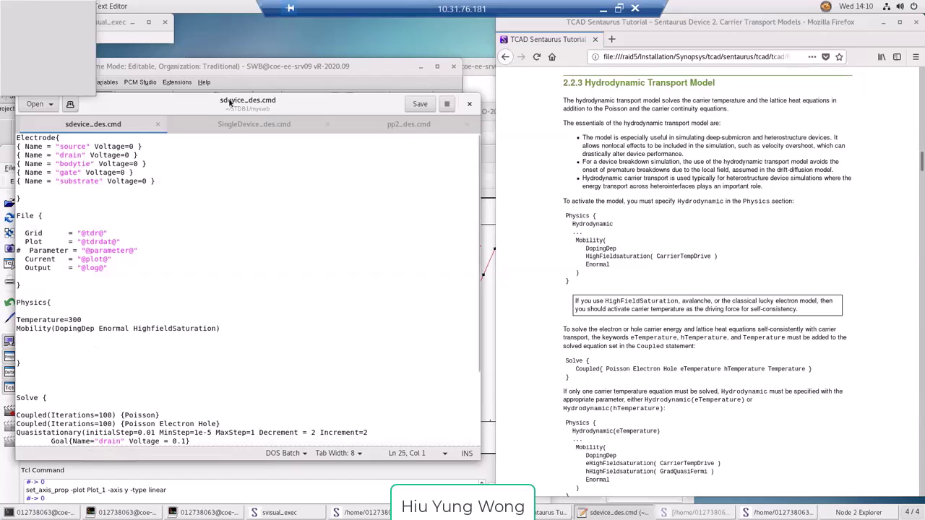
left_click_drag(333, 116, 707, 139)
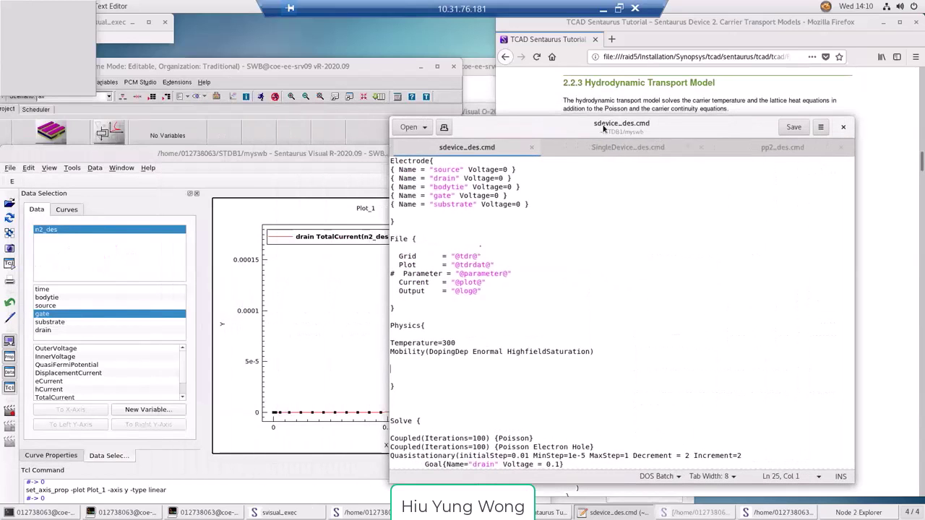
left_click(356, 72)
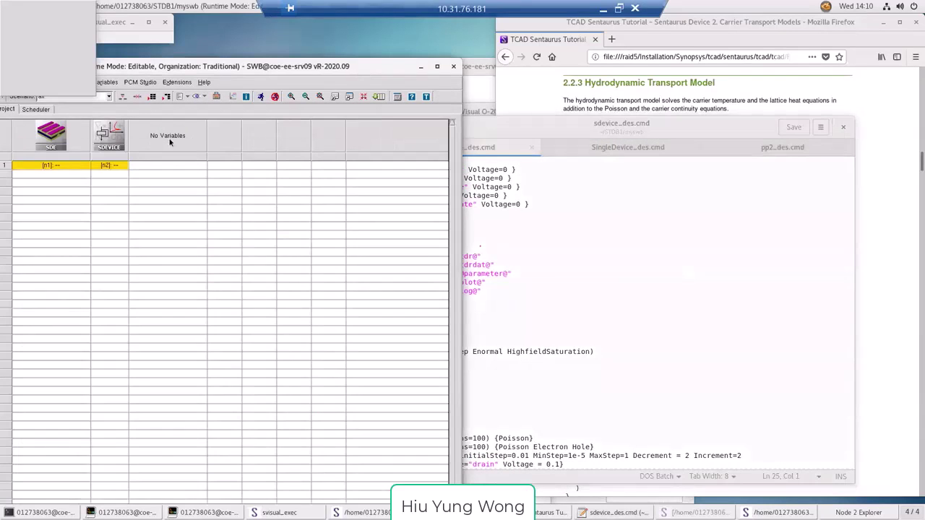
Step: Run the simulation of SDEVICE node n2 and dismiss the project log
left_click(121, 167)
left_click(269, 99)
left_click(133, 415)
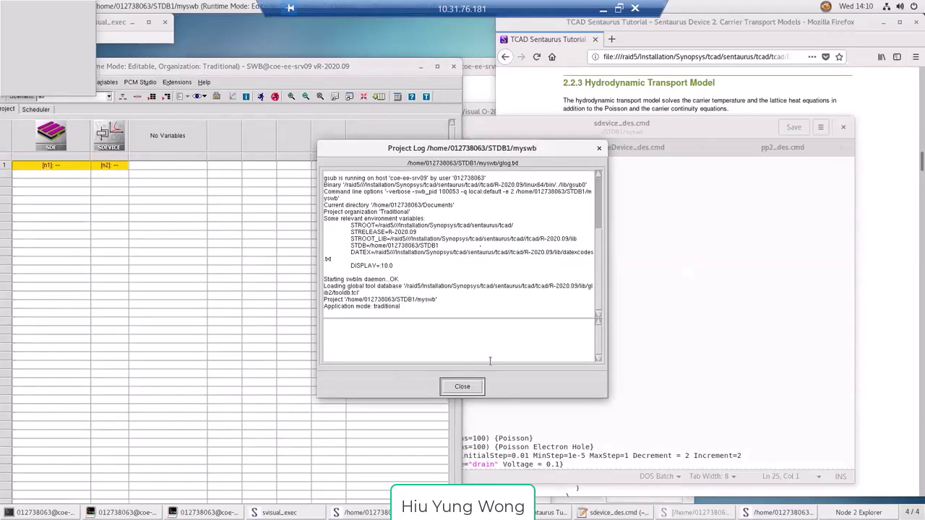
left_click(463, 386)
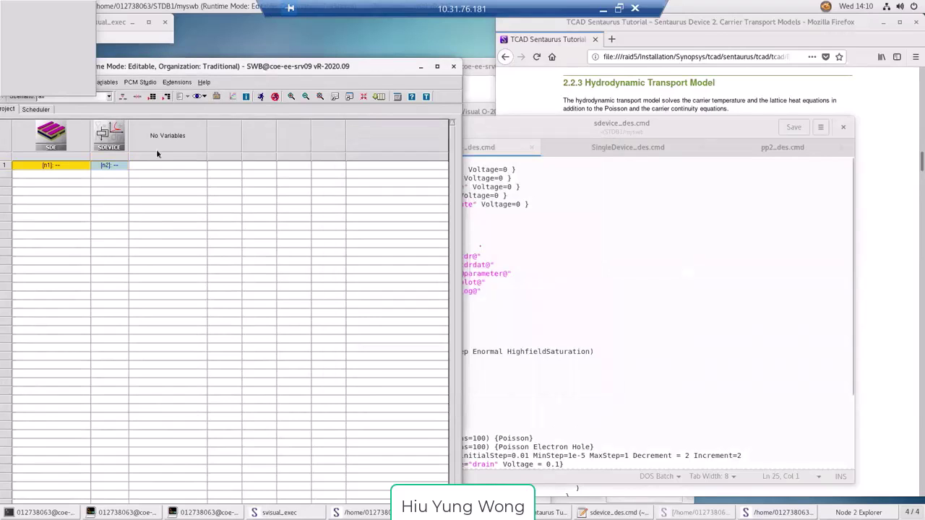
right_click(106, 166)
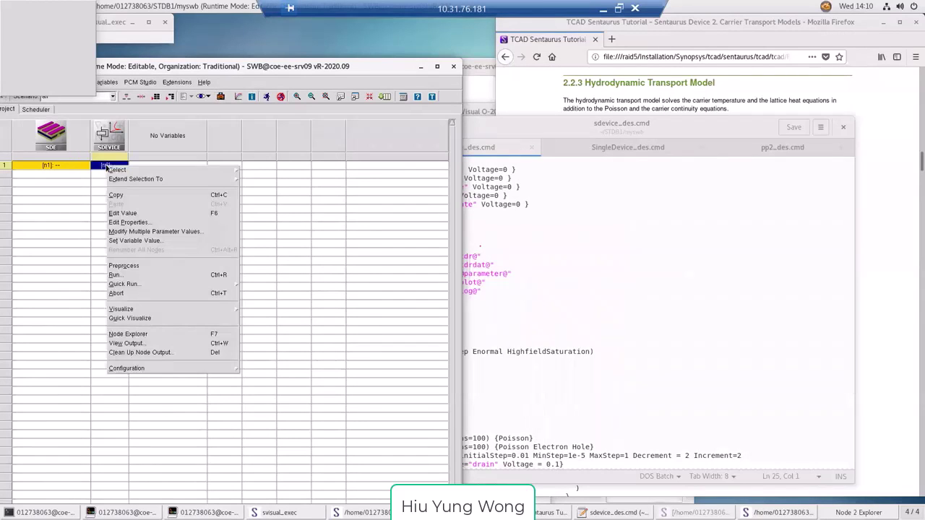
mouse_move(194, 310)
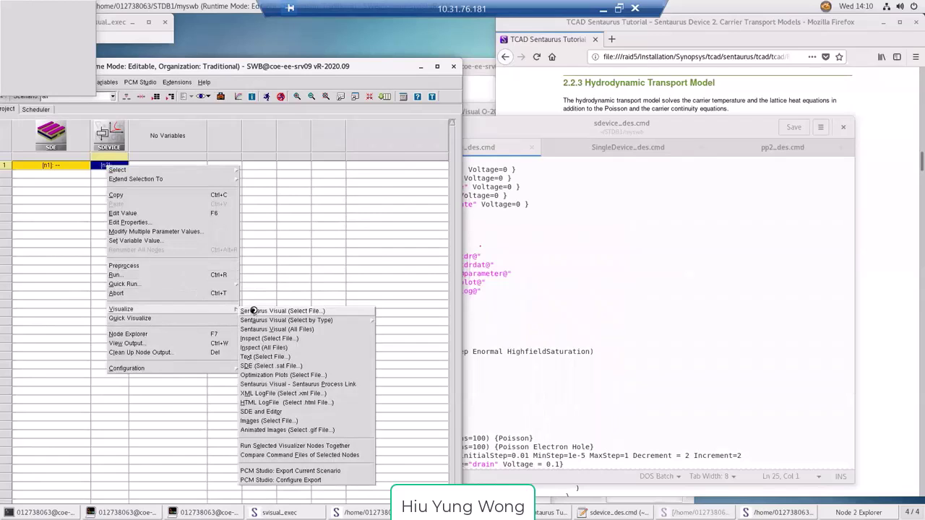
left_click(253, 312)
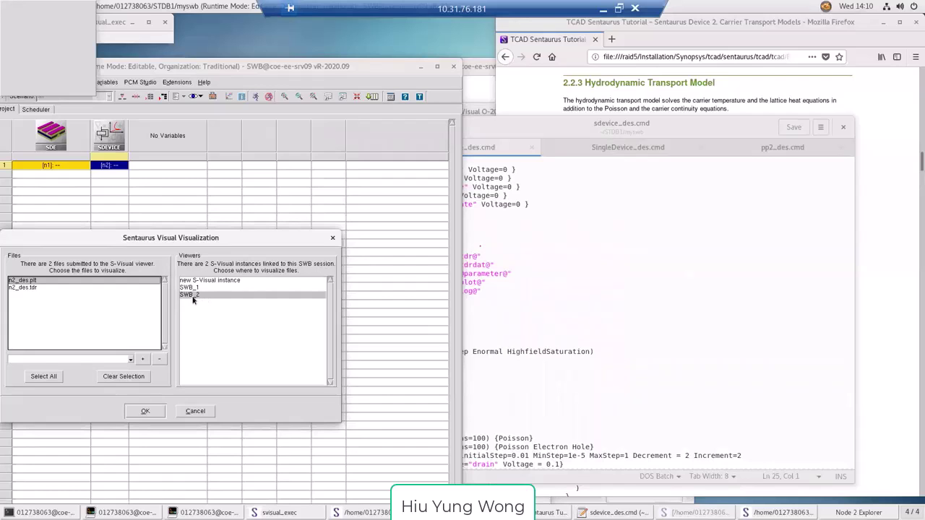
left_click(197, 411)
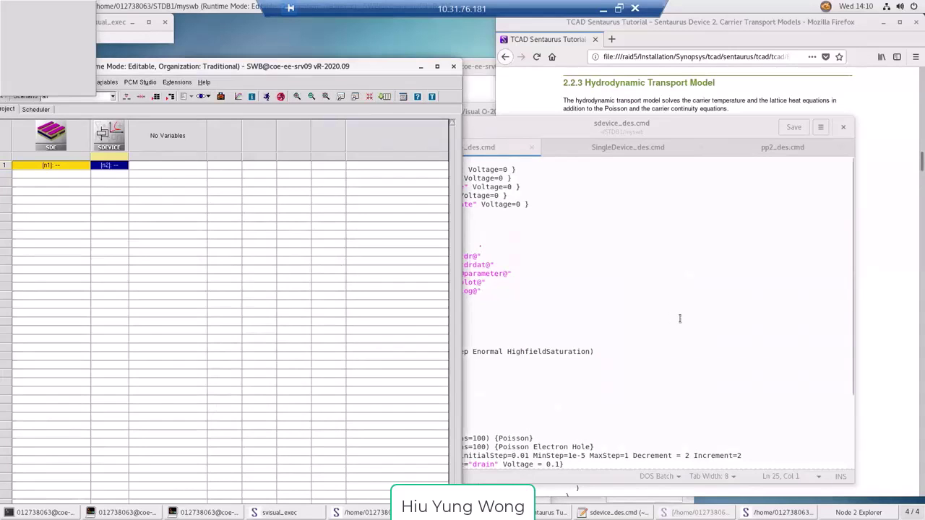
Step: Bring the sdevice_des.cmd editor to the front and move it clear of the workbench table
left_click(680, 319)
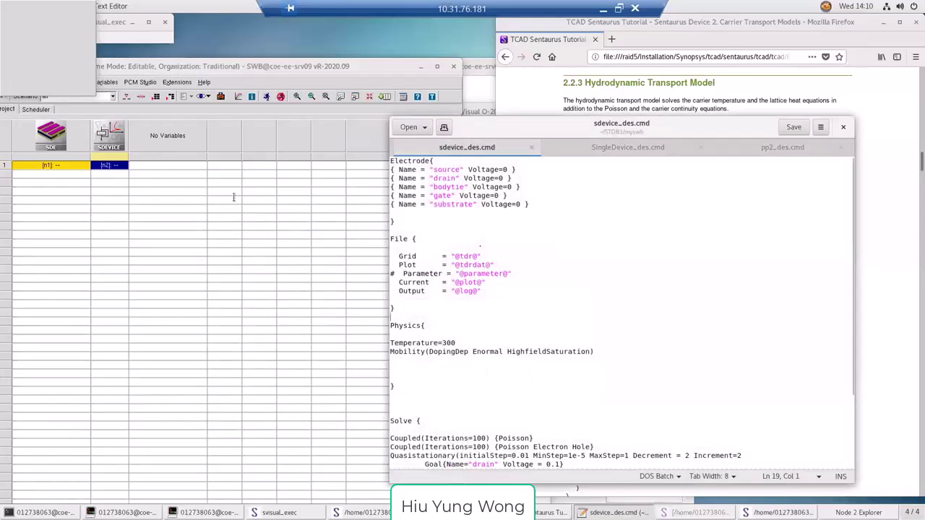
left_click(148, 227)
left_click_drag(505, 123, 632, 109)
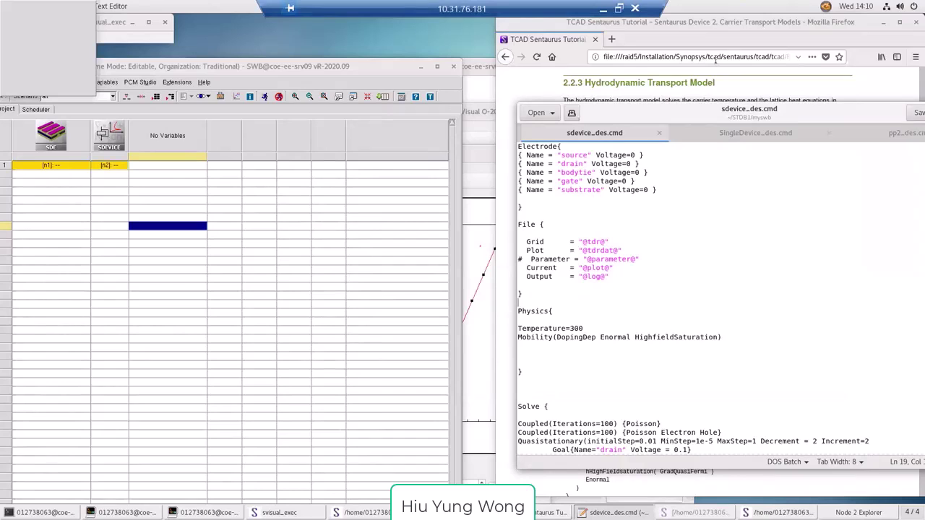
Step: Visualize node n2's result file n2_des.plt in the existing Sentaurus Visual instance SWB_2
left_click(102, 166)
right_click(102, 166)
mouse_move(217, 309)
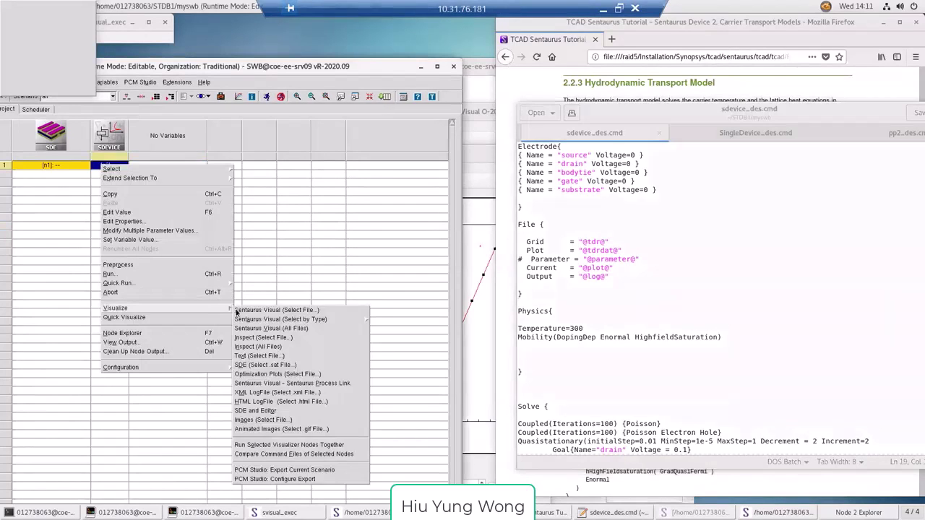
left_click(245, 311)
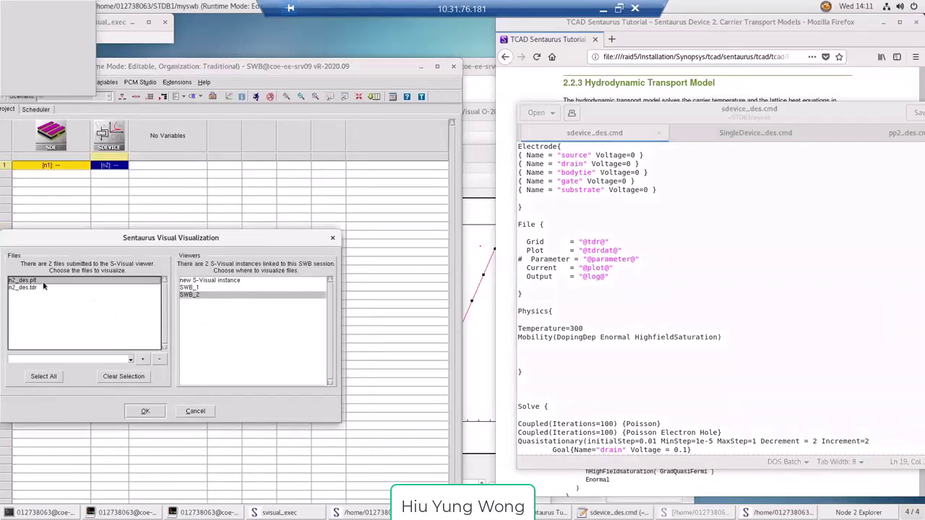
left_click(51, 281)
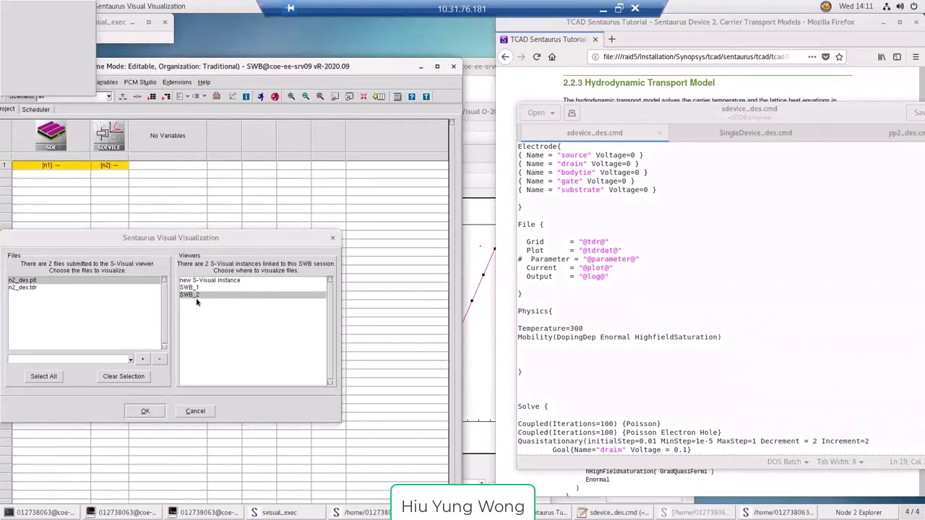
left_click(146, 411)
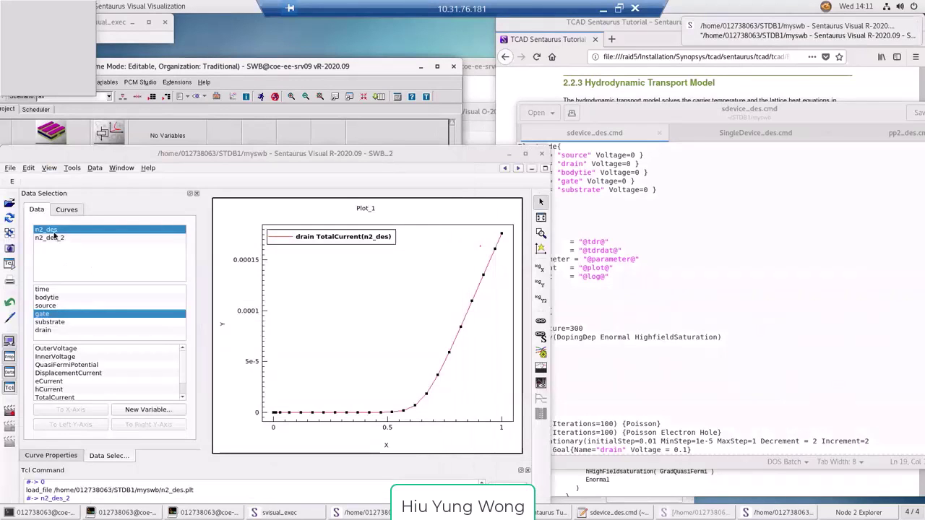
Step: Plot the drain TotalCurrent of dataset n2_des_2 on the left Y-axis against the gate OuterVoltage
left_click(57, 239)
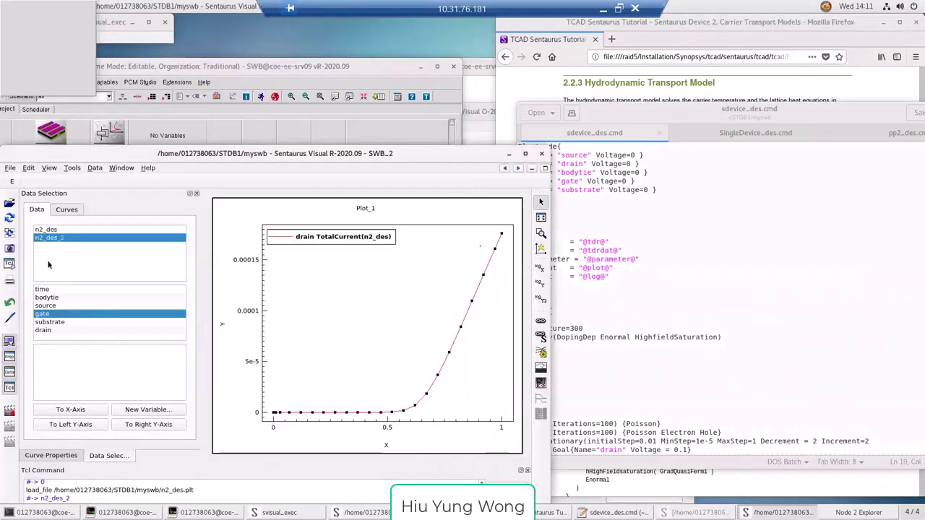
left_click(64, 313)
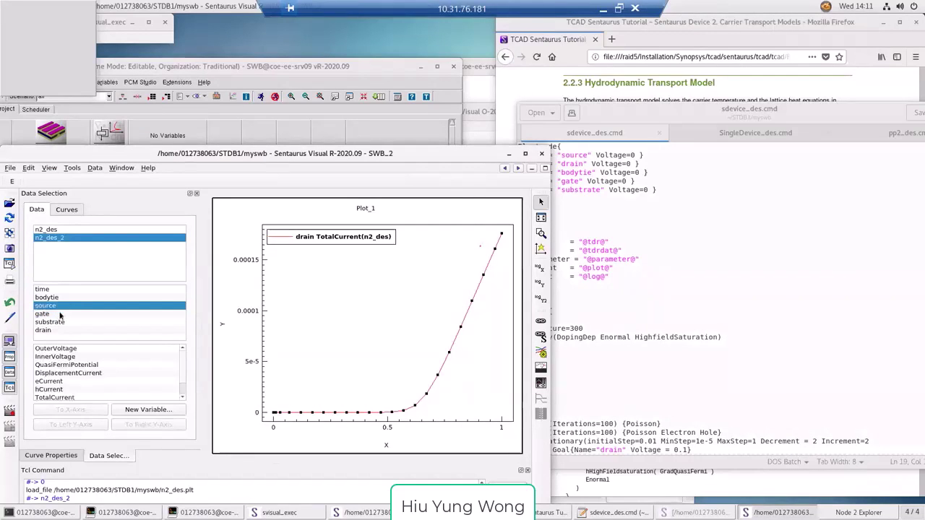
left_click(66, 349)
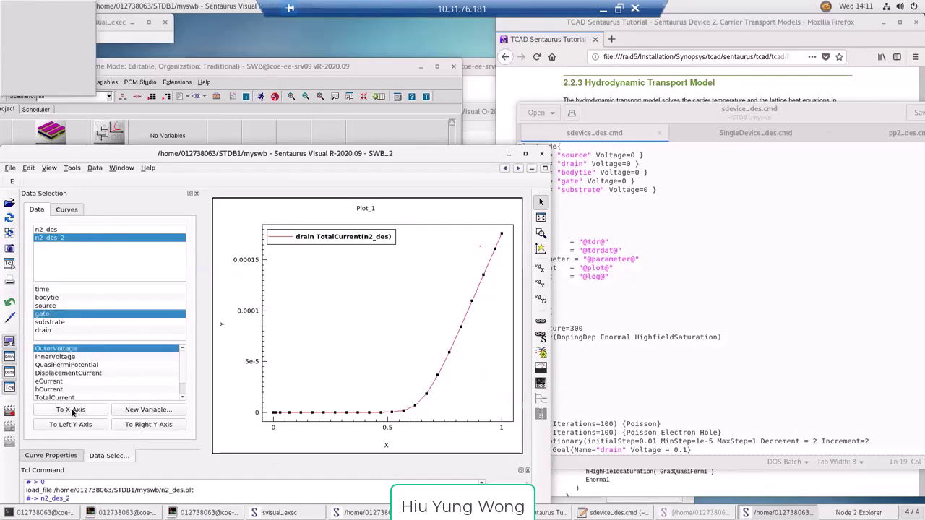
left_click(65, 330)
left_click(97, 397)
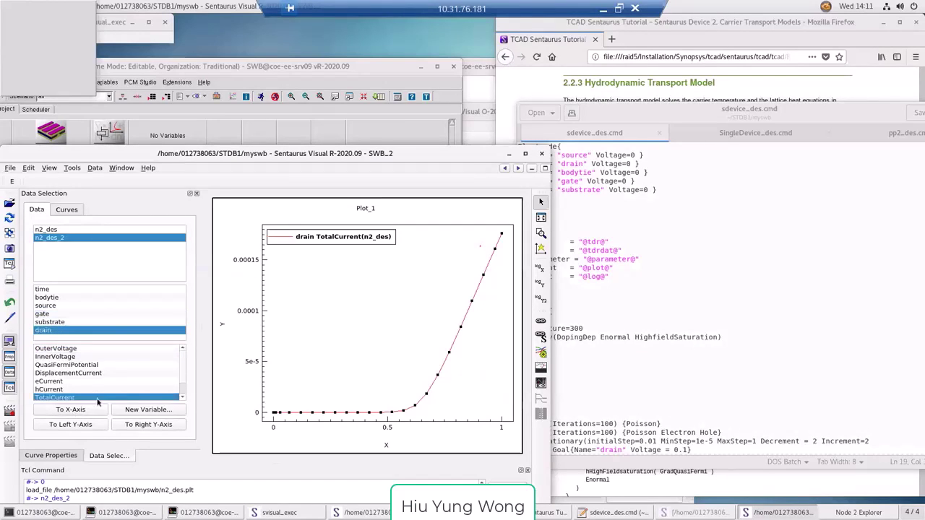
left_click(88, 427)
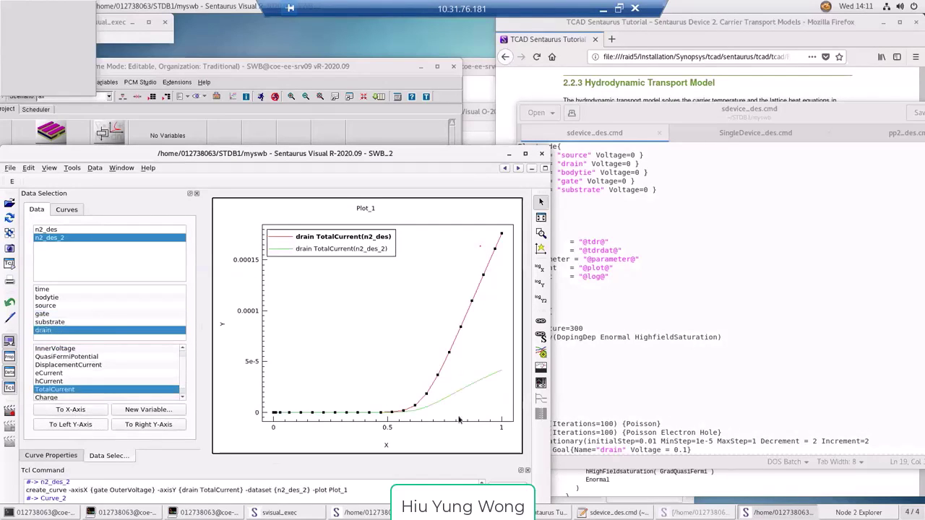
Step: Compare the n2_des_2 drain current curve with the n2_des one on a logarithmic Y-axis and return the axis to linear
left_click(469, 388)
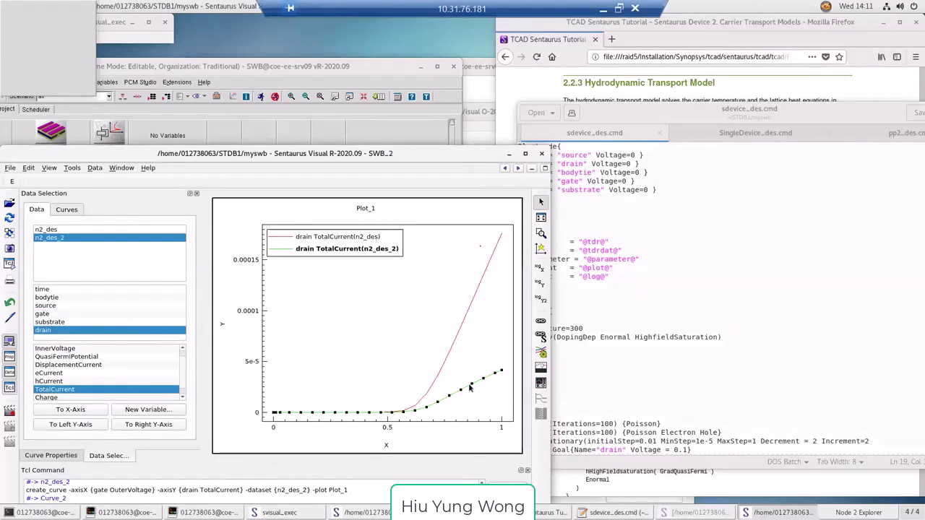
left_click(541, 283)
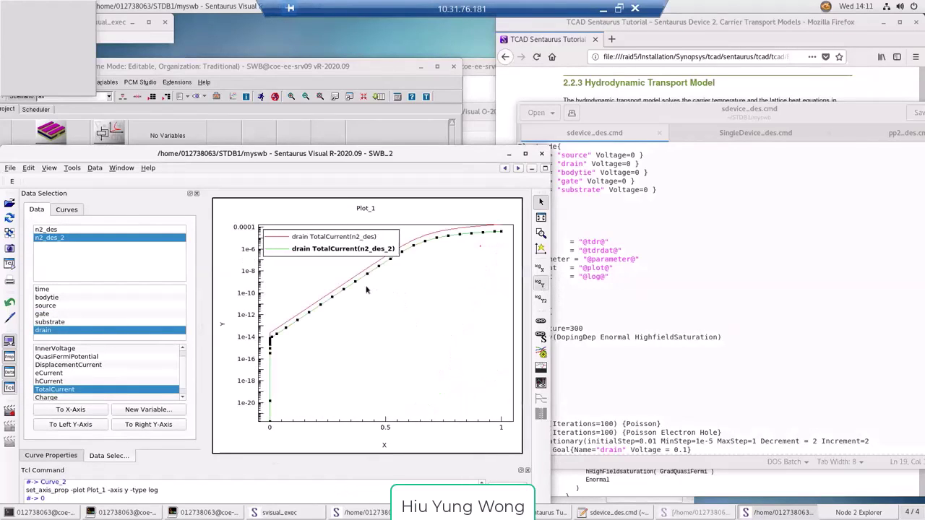
left_click(541, 282)
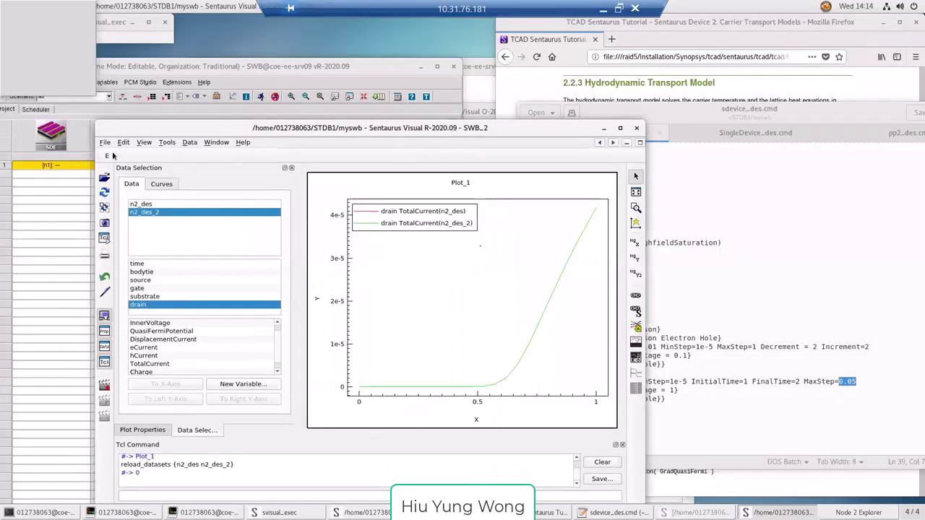
Step: Reload the plotted datasets and move the Sentaurus Visual window so it sits beside the text editor
left_click(105, 192)
left_click_drag(463, 129, 341, 108)
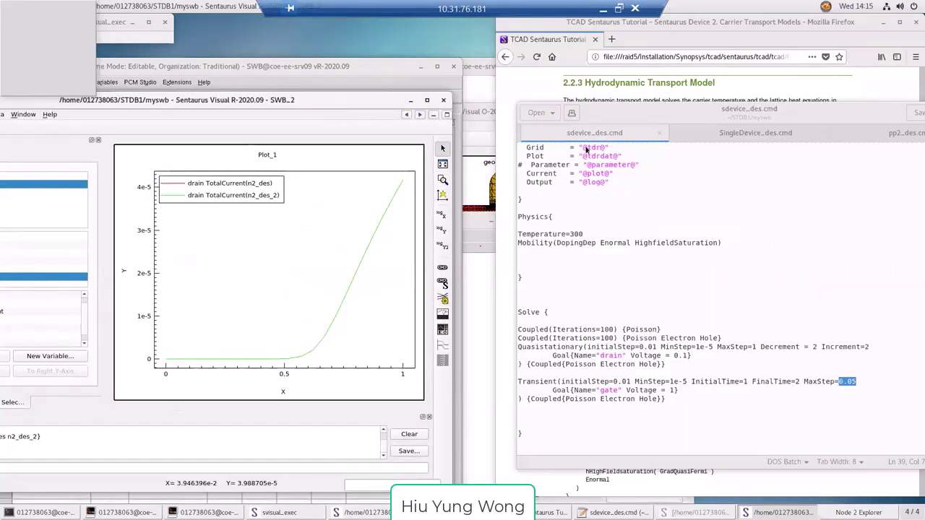
Step: Add an empty Math { } section between the Physics and Solve sections of sdevice_des.cmd and save the file
left_click(563, 290)
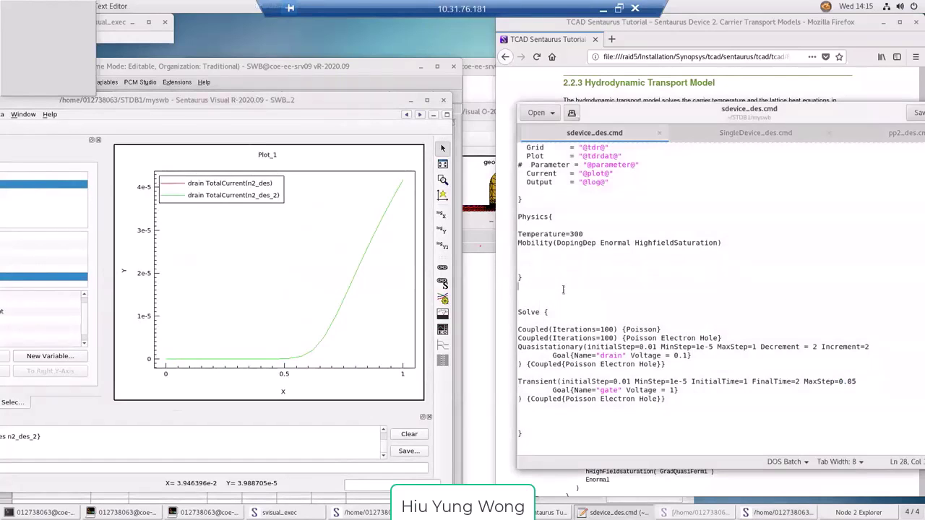
key("Return")
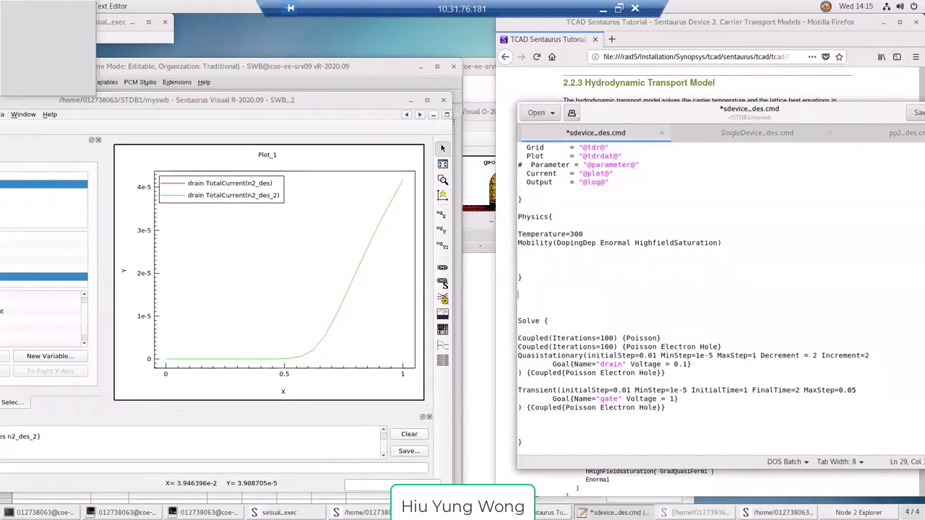
type("Math {")
key("Return")
key("Return")
key("Return")
key("Return")
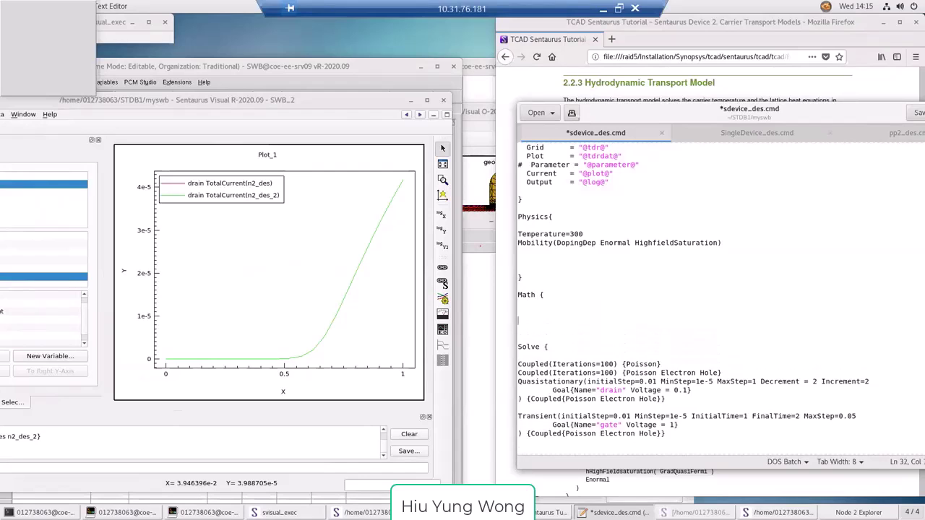
type("}")
key("ctrl+s")
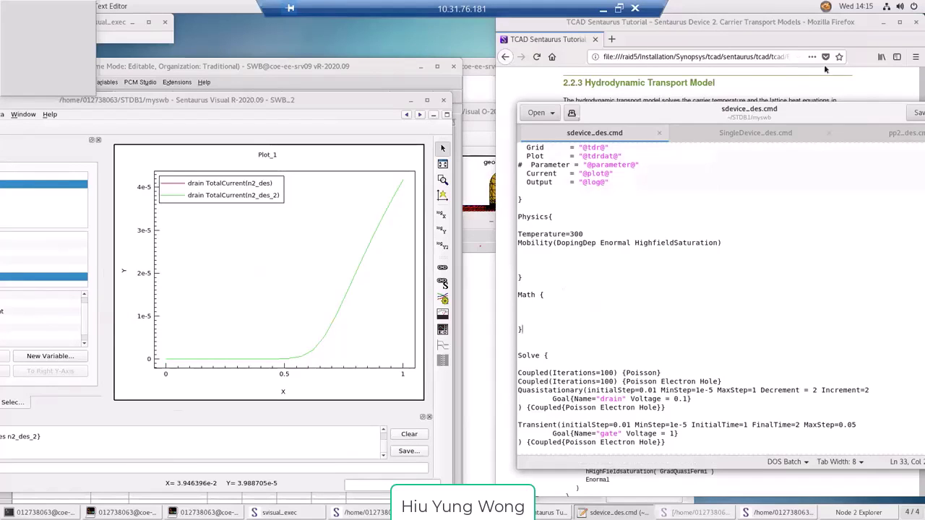
Step: Enter "Iterations = 15" in the Math section and save sdevice_des.cmd
type("Iterations")
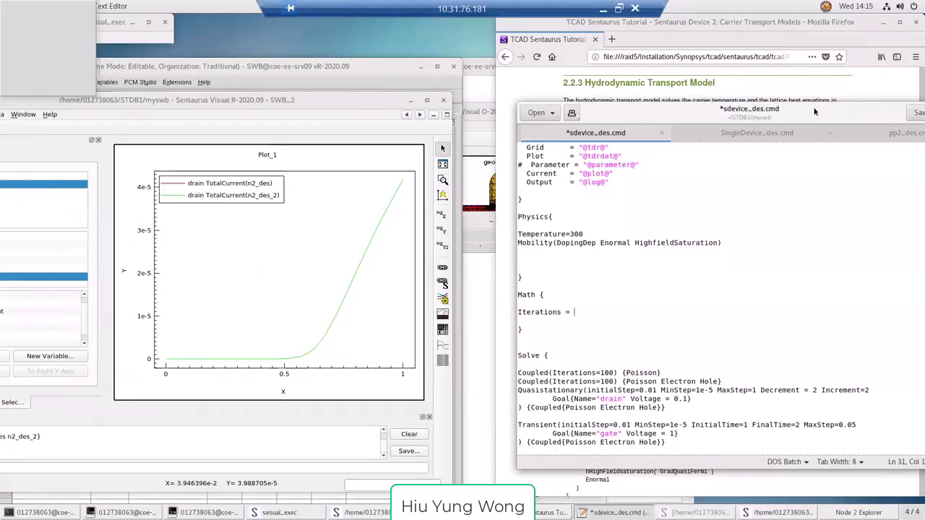
type(" = 15")
key("Return")
key("ctrl+s")
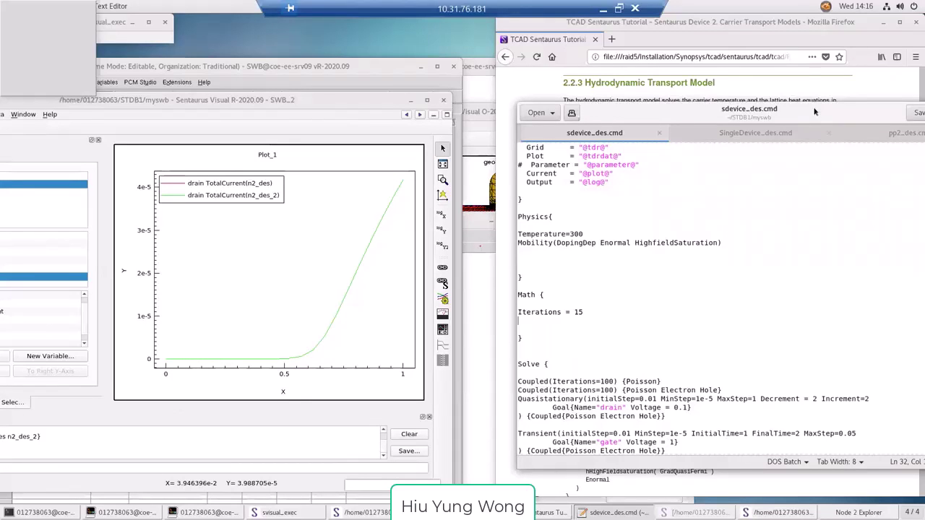
Step: Move the editor off the Firefox tutorial and search the carrier transport models page for "math"
left_click_drag(815, 111, 331, 94)
left_click(760, 229)
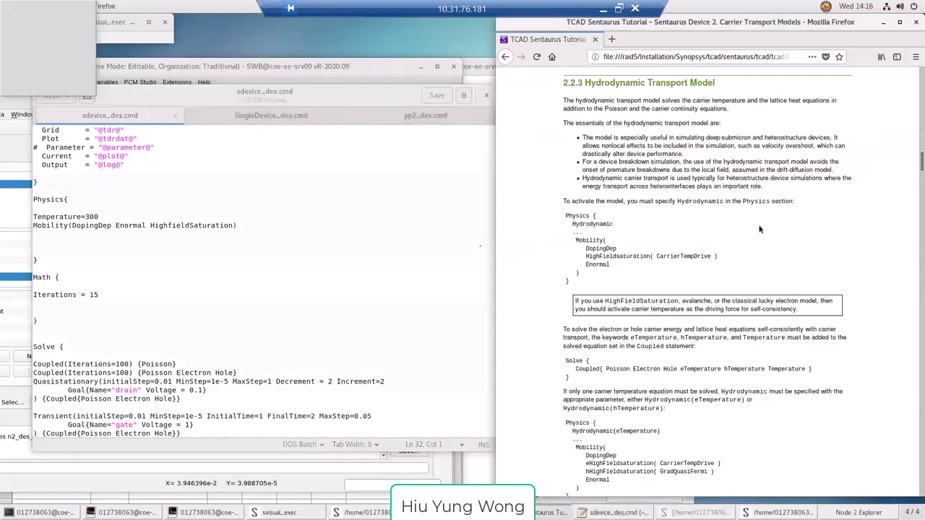
scroll(760, 229, "up", 10)
scroll(760, 229, "up", 10)
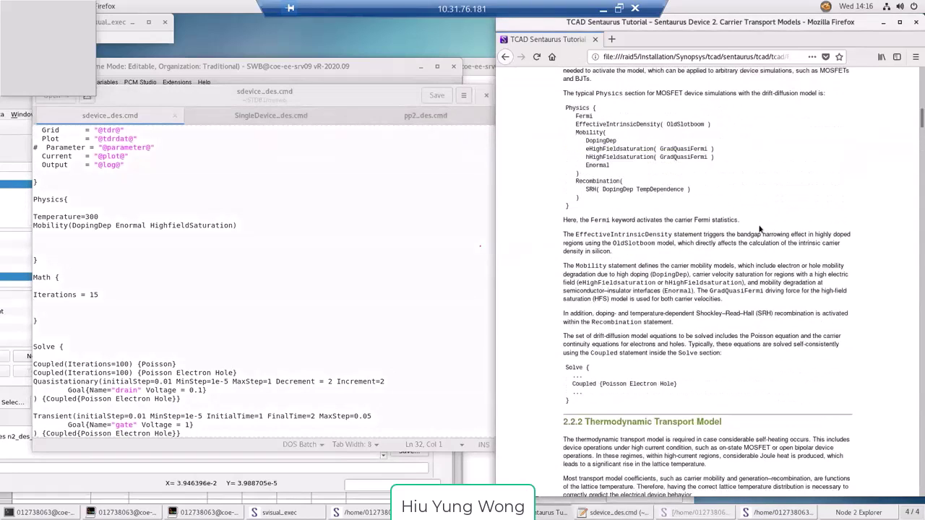
scroll(759, 229, "up", 15)
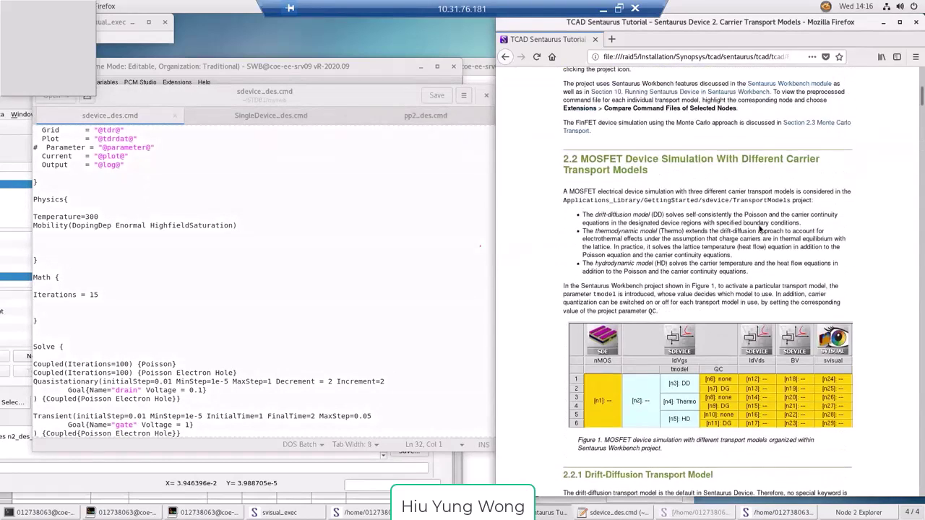
scroll(760, 229, "down", 20)
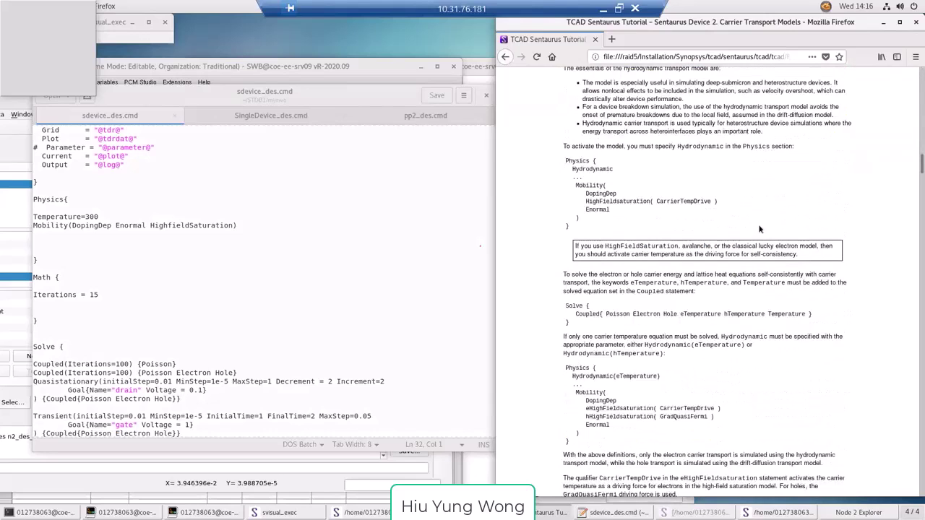
key("ctrl+f")
type("math")
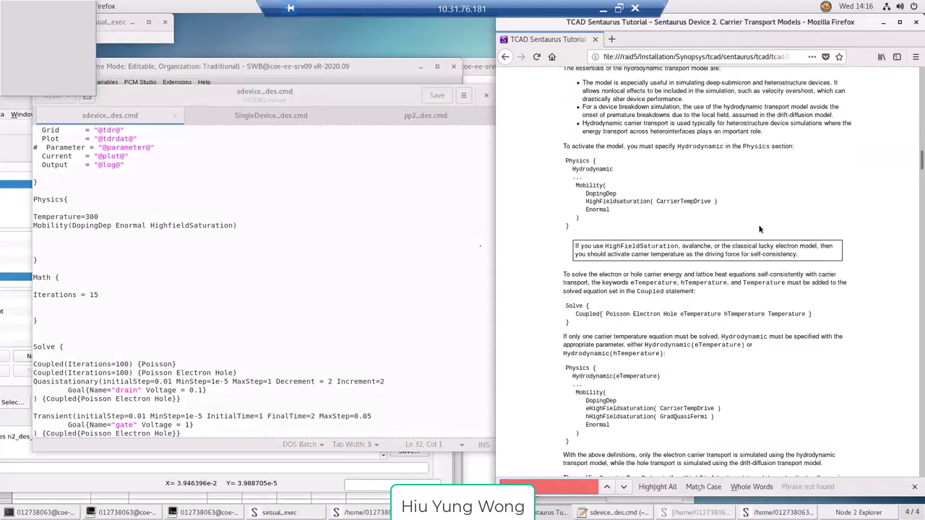
key("BackSpace")
type("th")
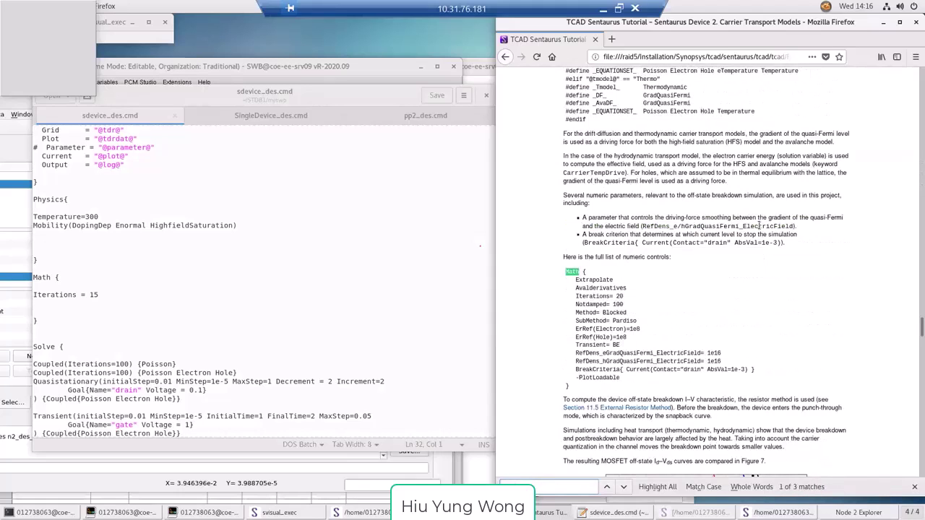
Step: Copy the tutorial's numeric controls from Avalderivatives through -PlotLoadable into the Math section below Iterations = 15 and save sdevice_des.cmd
left_click(590, 369)
left_click_drag(590, 369, 508, 289)
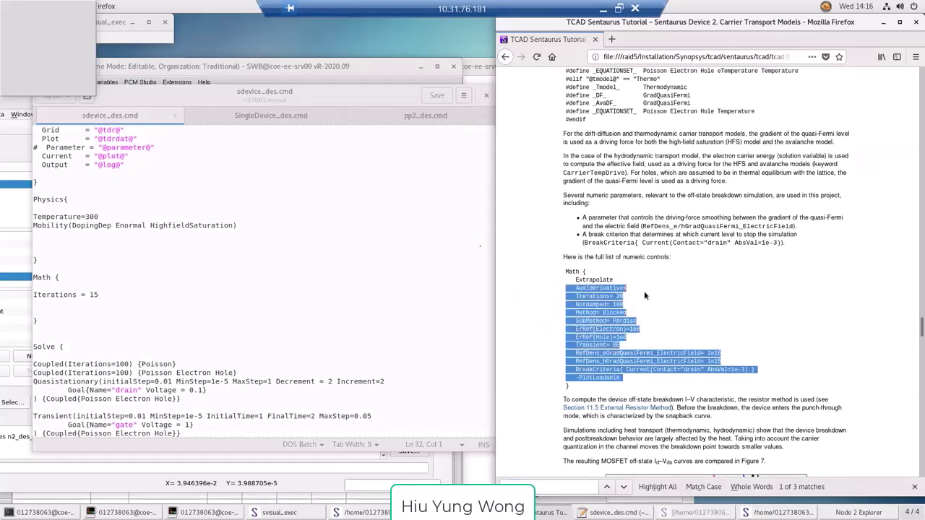
right_click(600, 298)
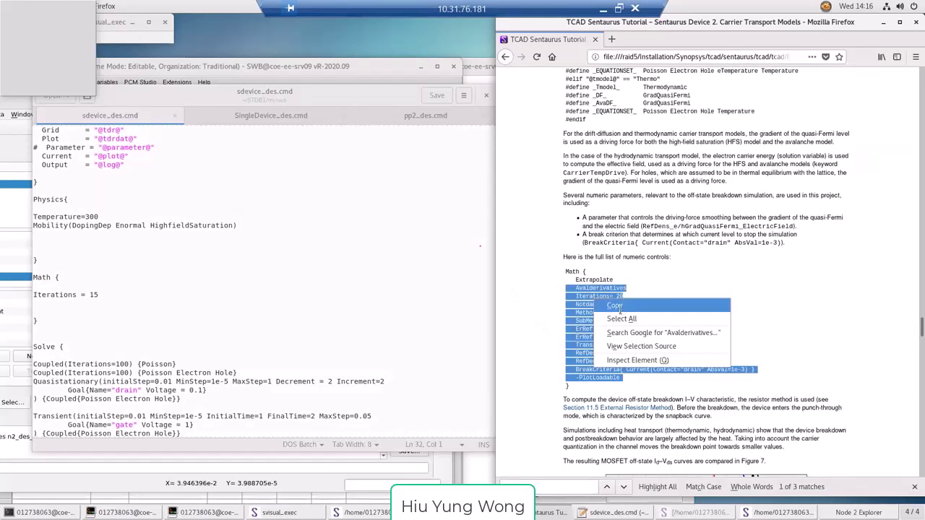
left_click(619, 311)
left_click(170, 302)
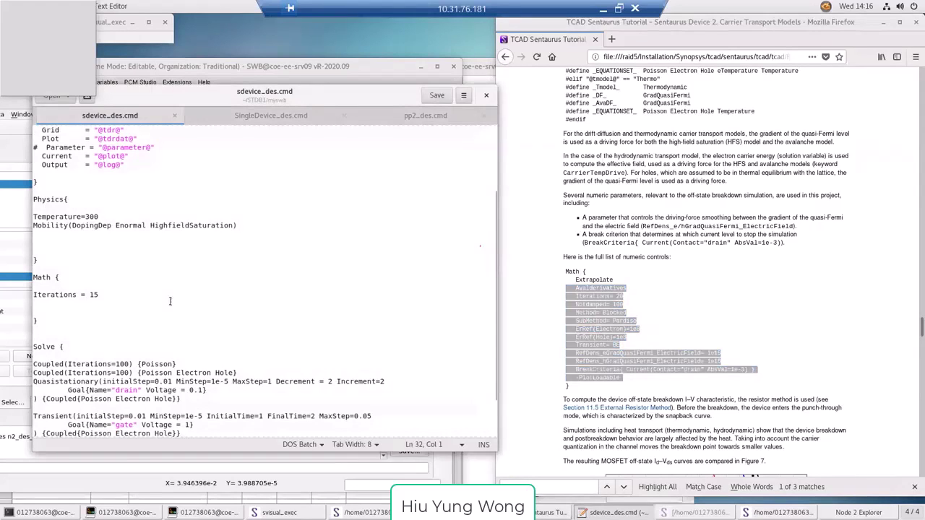
key("ctrl+v")
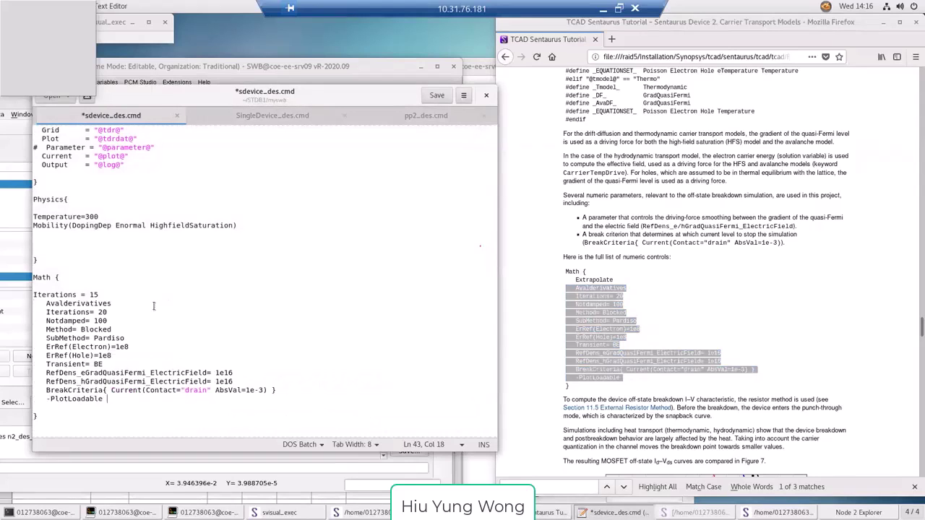
key("ctrl+s")
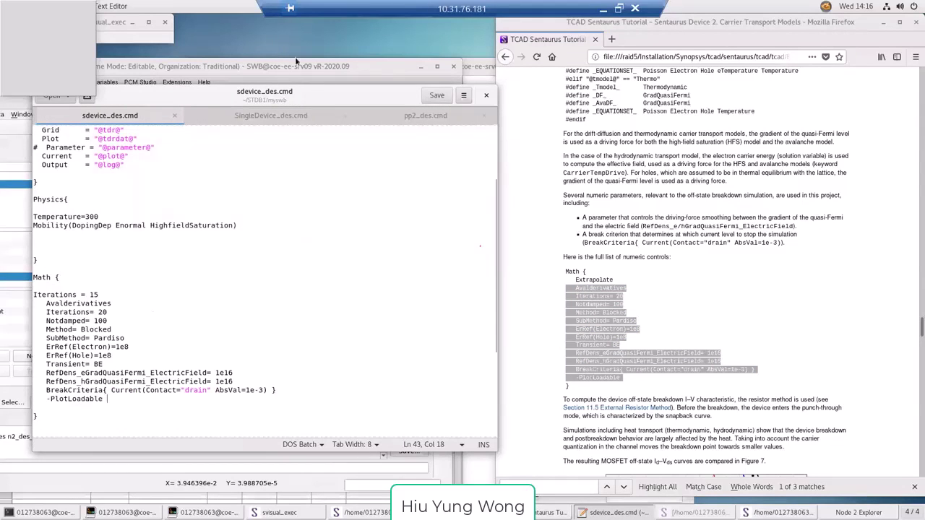
Step: Add the line "Digits=5" between Iterations = 15 and Avalderivatives in the Math section and save the file
left_click_drag(278, 91, 353, 77)
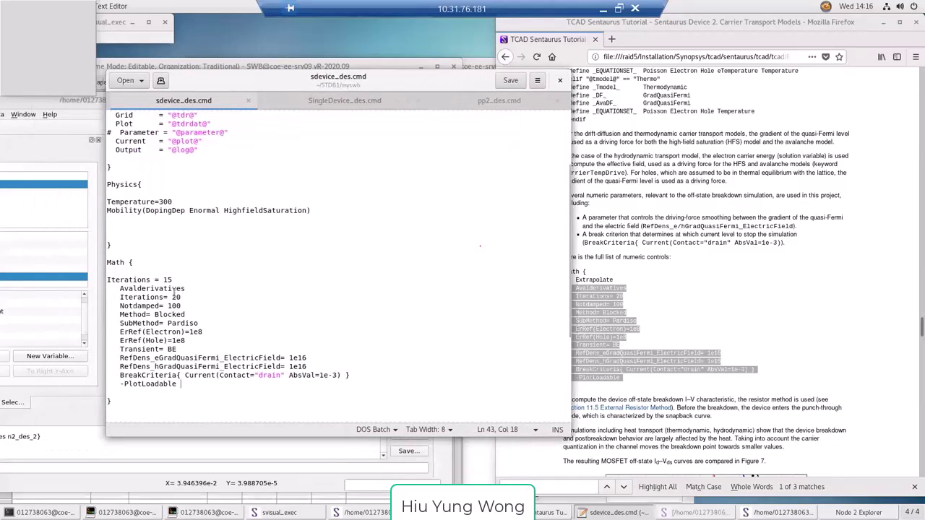
left_click(192, 282)
key("Return")
key("Return")
type("Digits")
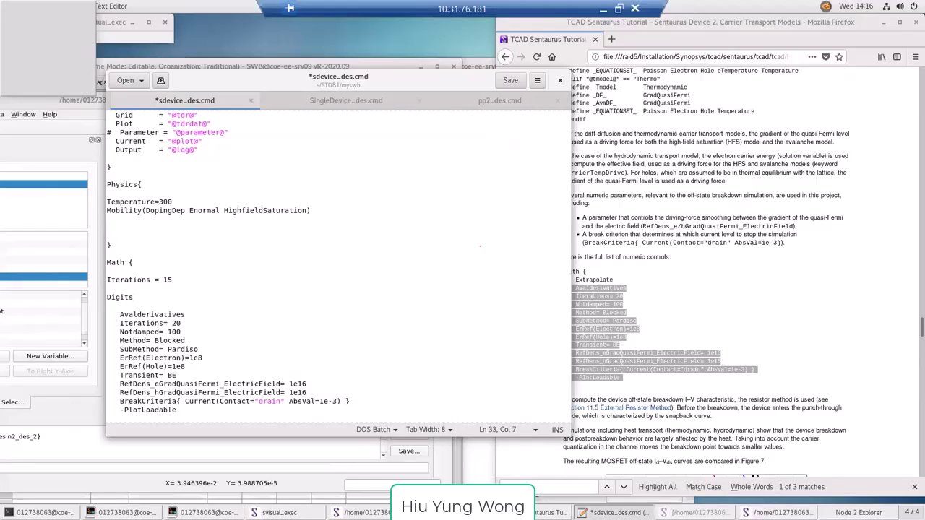
type("=5")
key("ctrl+s")
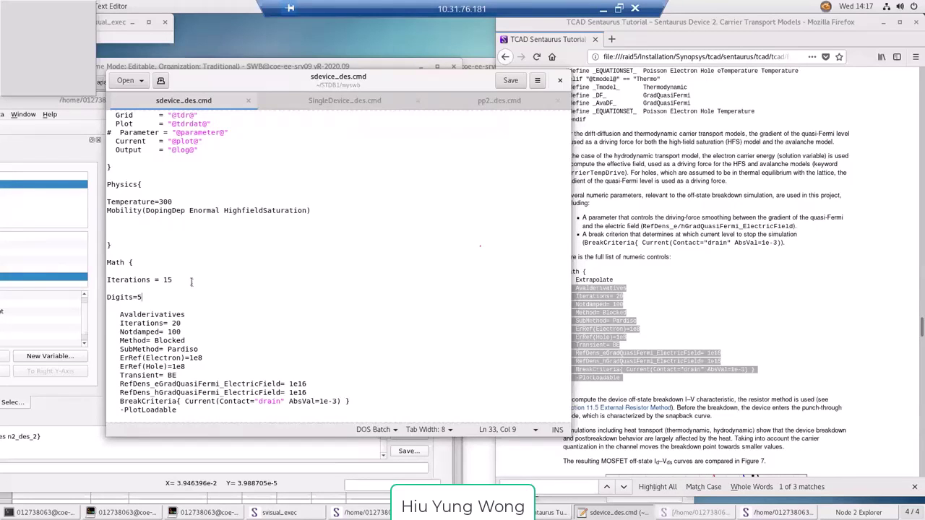
Step: Set Digits to 1 in the Math section and save sdevice_des.cmd
key("BackSpace")
type("1")
key("ctrl+s")
left_click_drag(209, 410, 92, 292)
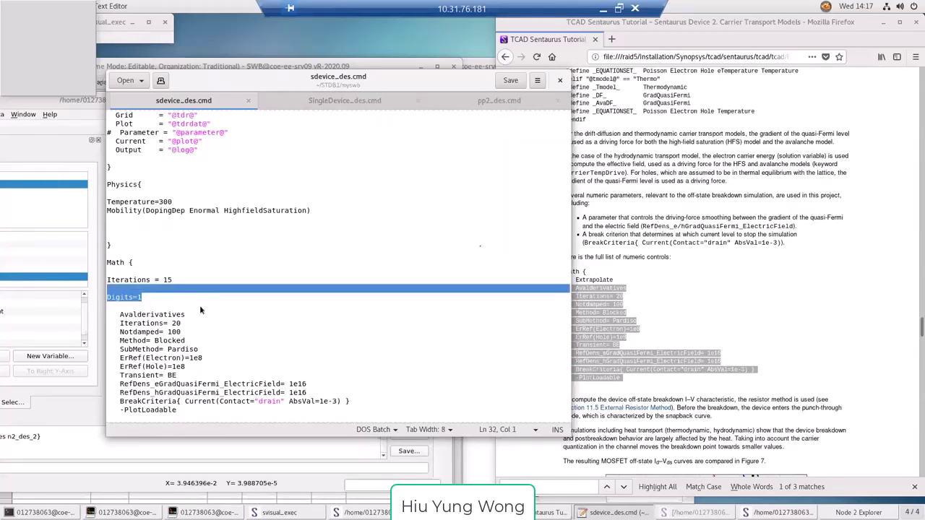
left_click(201, 309)
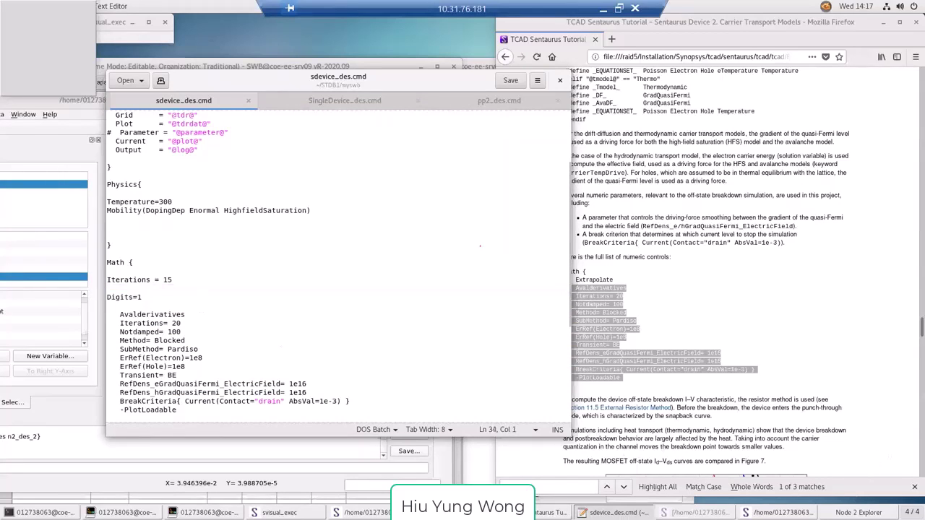
Step: Move the editor beside the drain current plot and close the two Sentaurus Visual windows showing the device mesh
left_click(783, 512)
left_click_drag(435, 78, 790, 87)
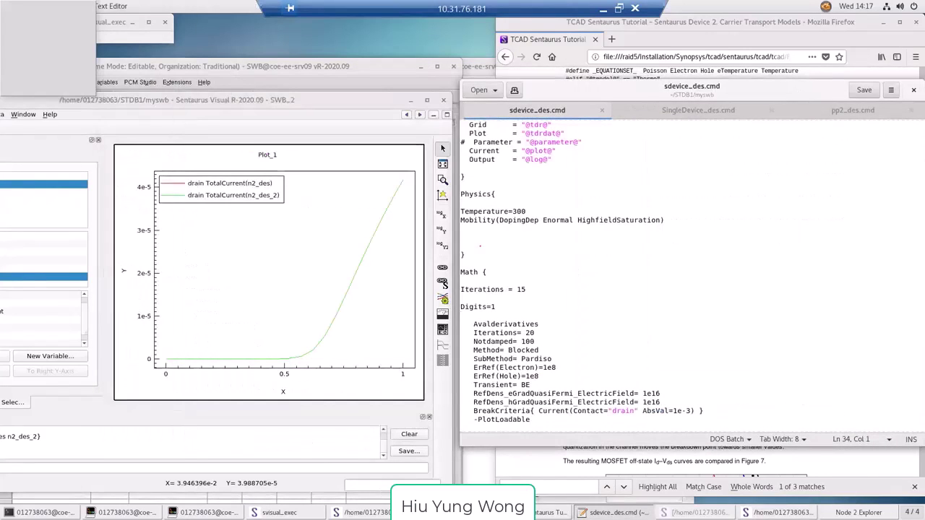
left_click(361, 512)
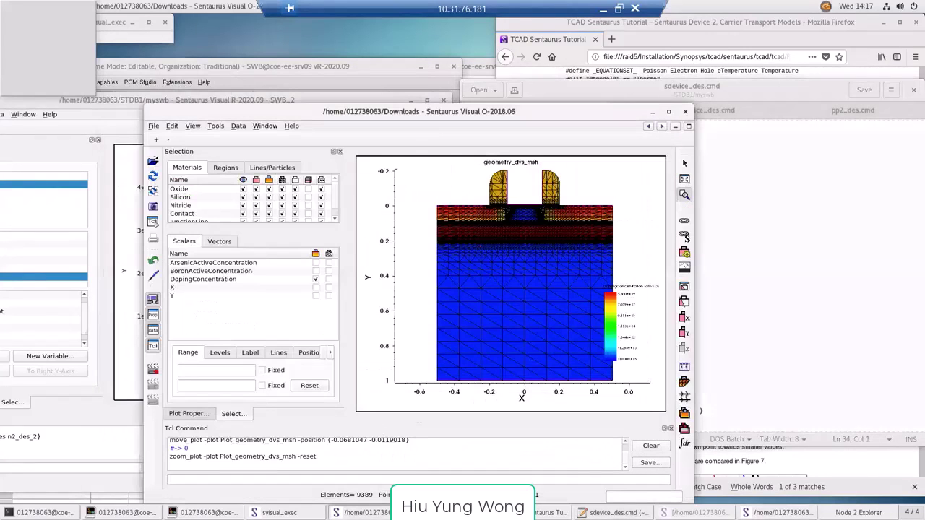
left_click(687, 113)
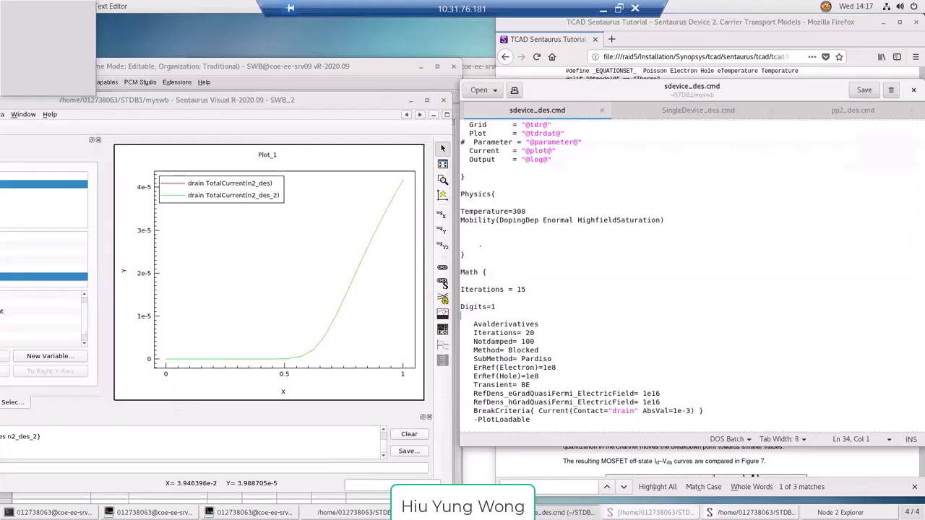
left_click(654, 512)
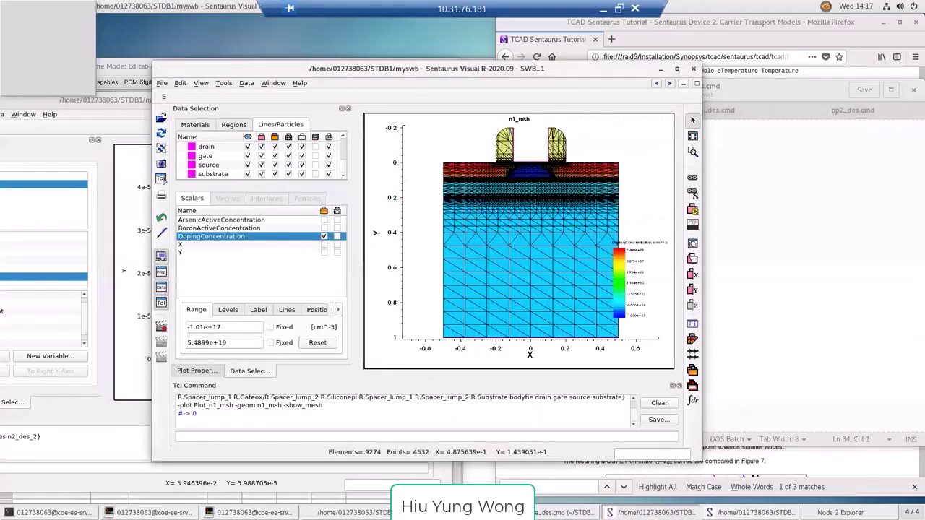
left_click(693, 69)
Step: Switch to Sentaurus Workbench, run the SDEVICE node n2, and close the project log
left_click(331, 147)
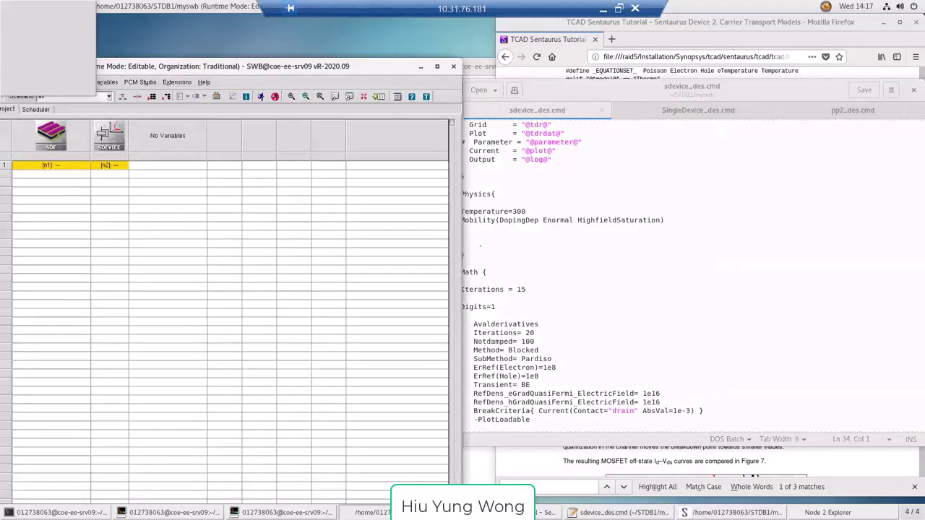
left_click(110, 166)
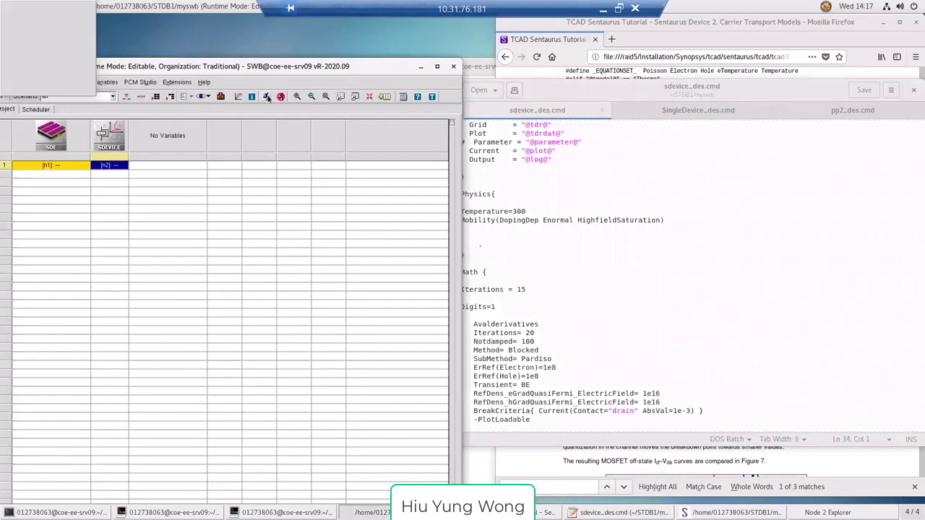
left_click(267, 97)
left_click(139, 414)
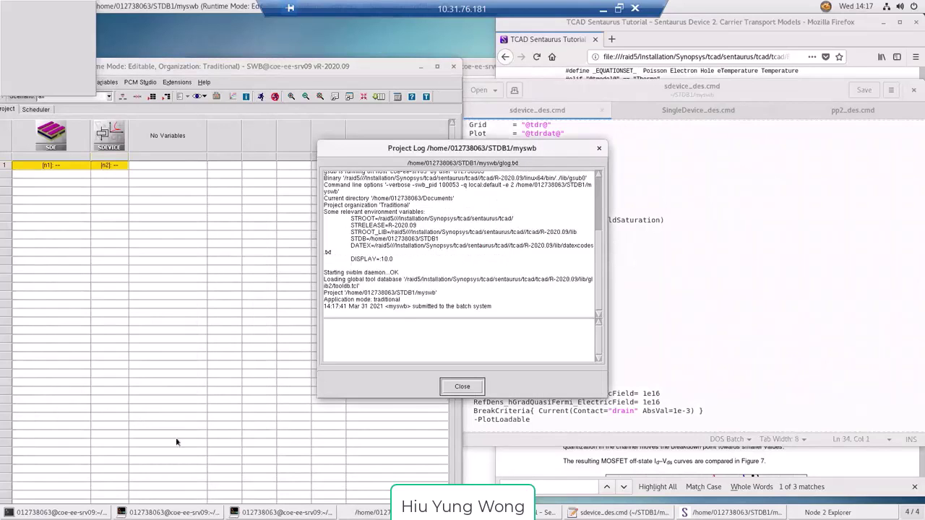
left_click(461, 387)
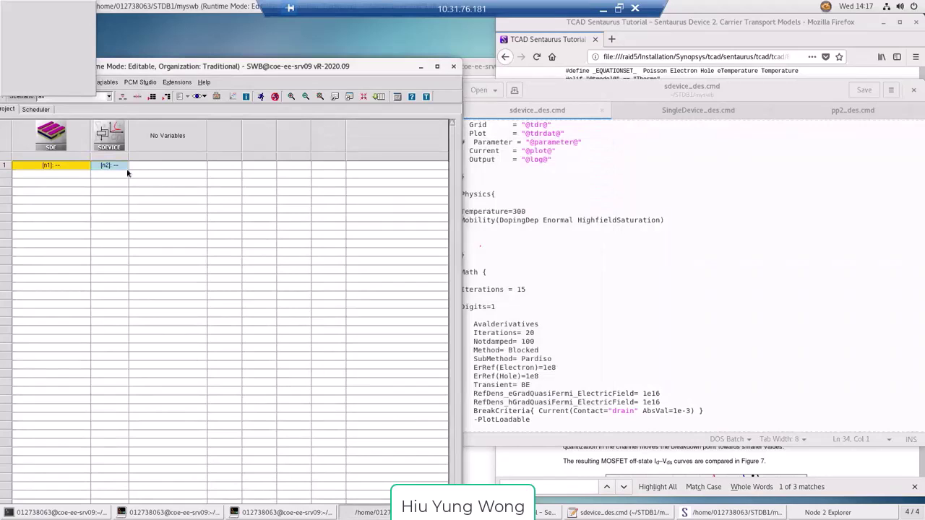
Step: Examine the iteration counts and errors in node n2's n2_des.out output, and close the Node Explorer
double_click(118, 169)
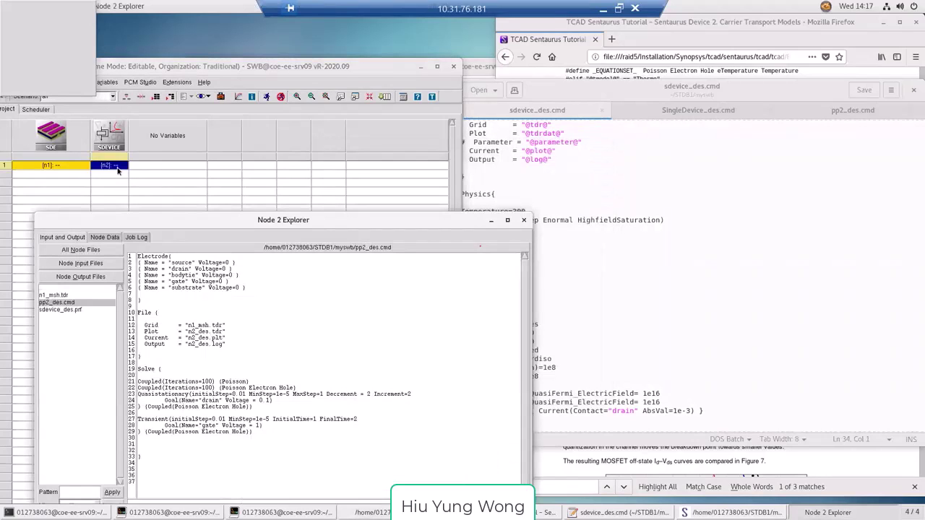
left_click(524, 220)
left_click(171, 174)
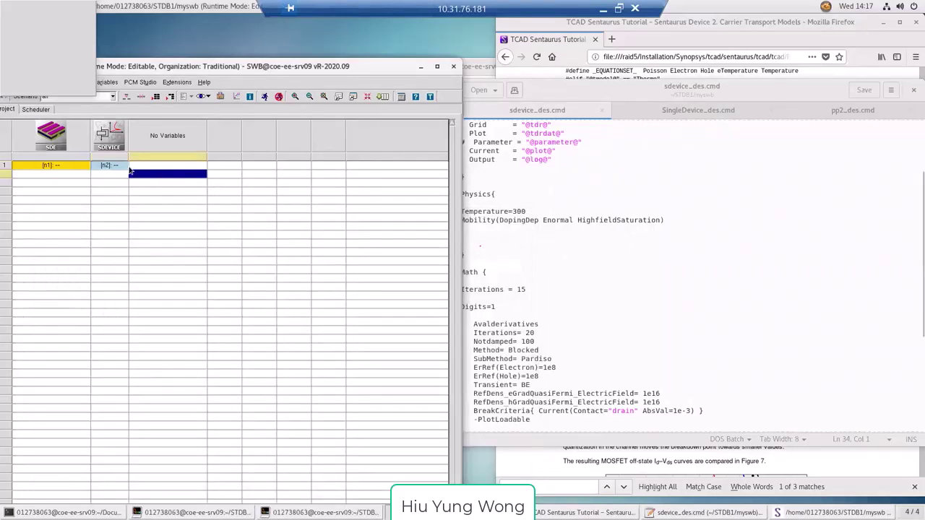
double_click(115, 166)
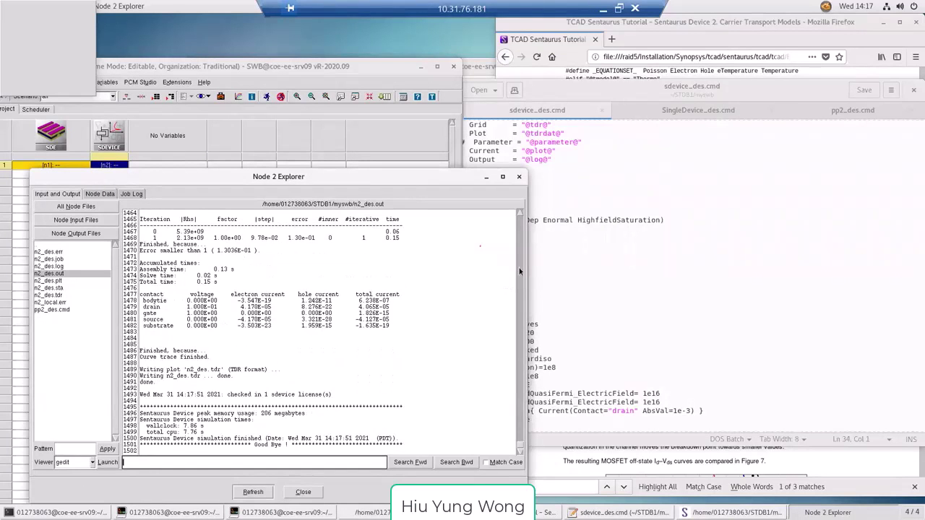
scroll(519, 268, "up", 20)
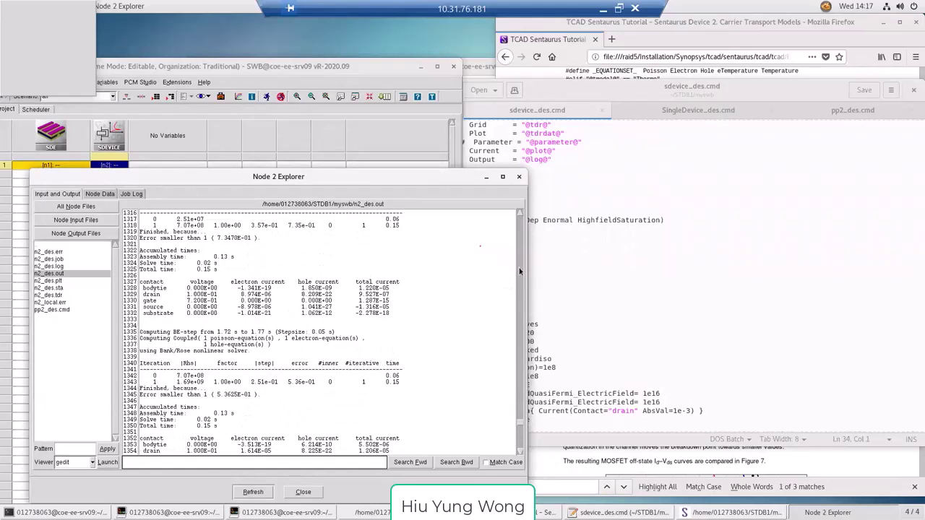
scroll(519, 268, "up", 18)
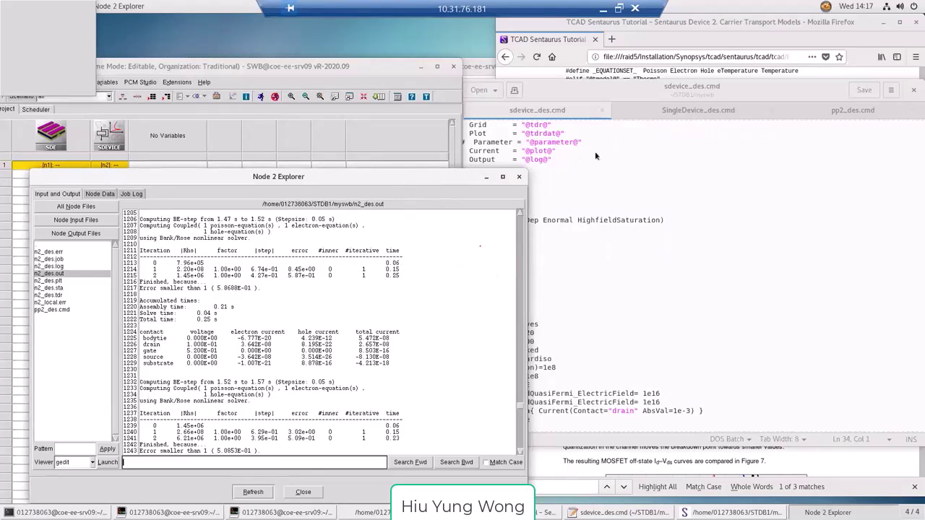
left_click(519, 177)
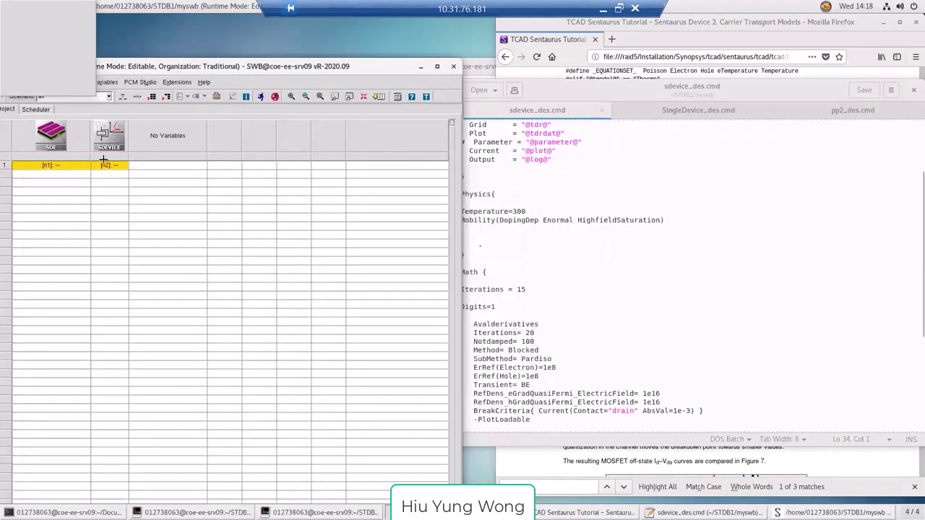
Step: Load node n2's n2_des.plt into the existing SWB_2 Sentaurus Visual viewer and move its window fully into view
right_click(108, 168)
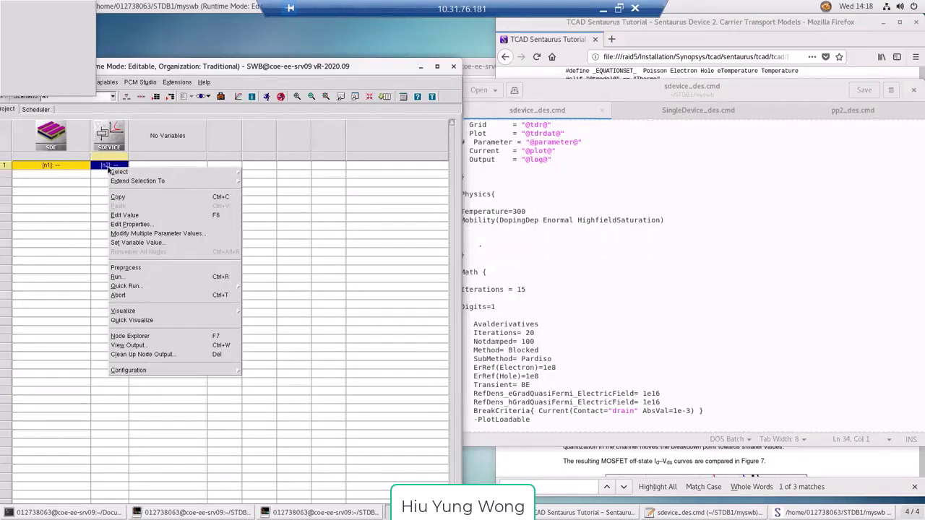
left_click(256, 313)
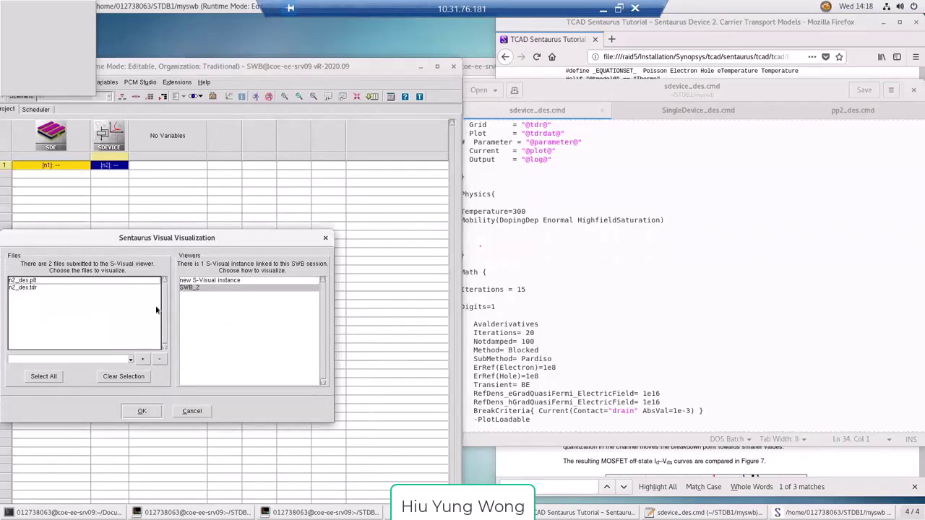
left_click(121, 280)
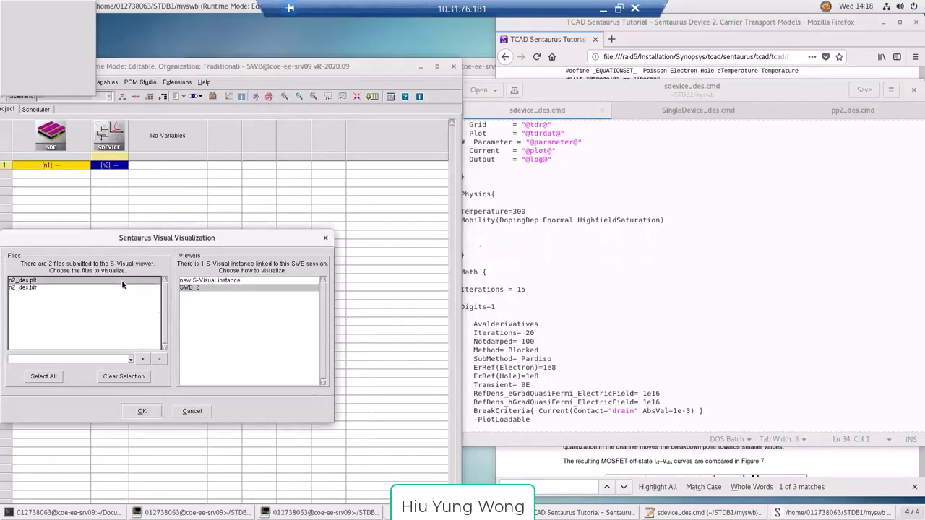
left_click(144, 411)
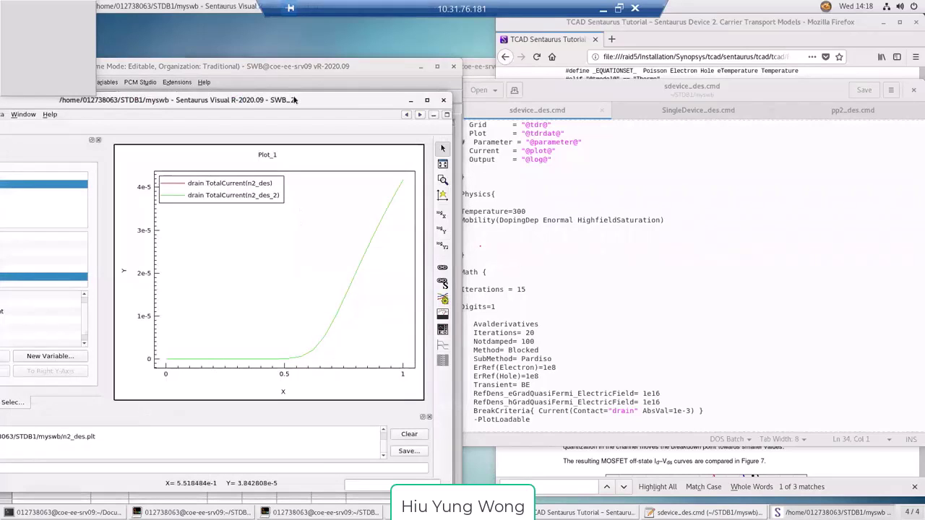
left_click_drag(295, 100, 305, 103)
left_click_drag(465, 102, 627, 104)
Step: Plot drain TotalCurrent against gate OuterVoltage for dataset n2_des_3 in Plot_1 and select the new curve
left_click(153, 196)
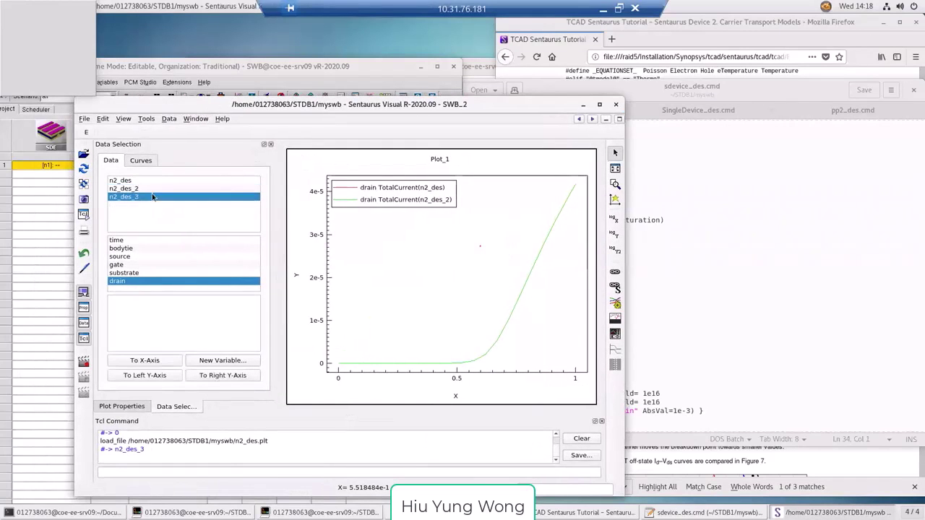
left_click(127, 265)
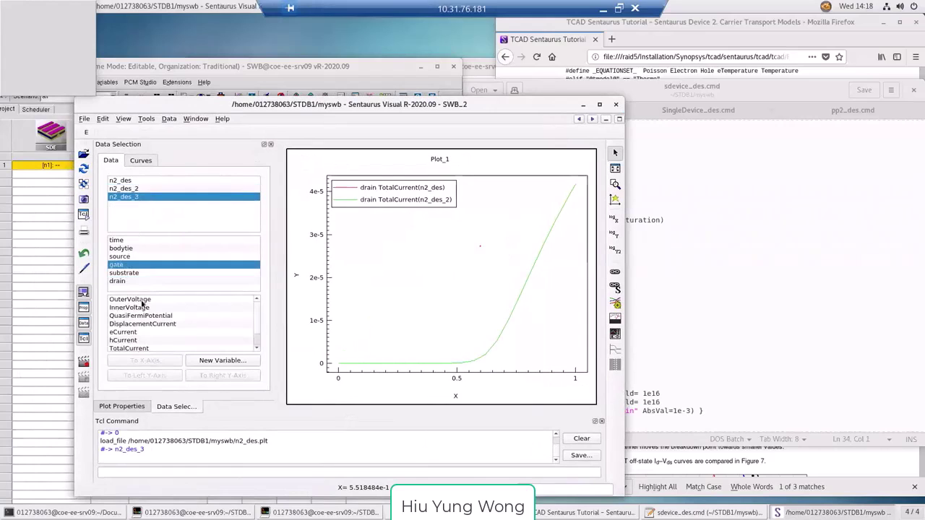
left_click(142, 299)
left_click(160, 363)
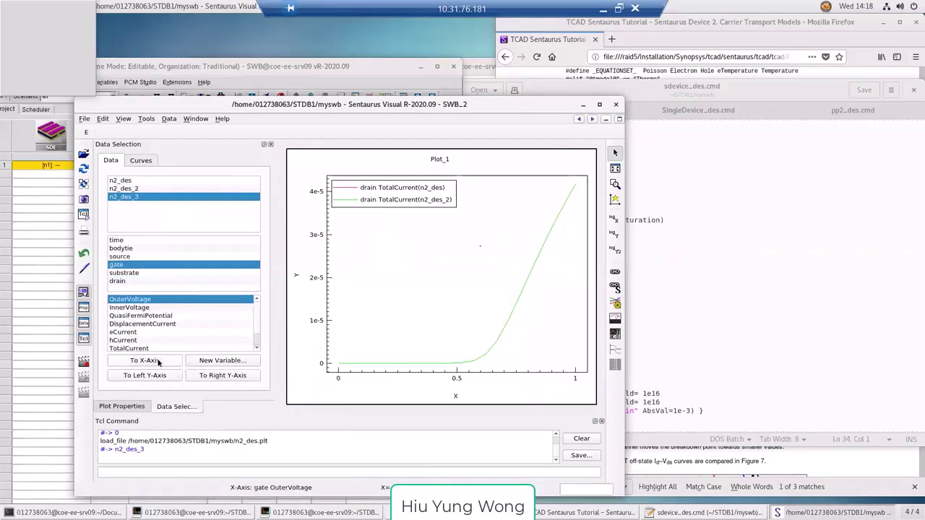
left_click(144, 281)
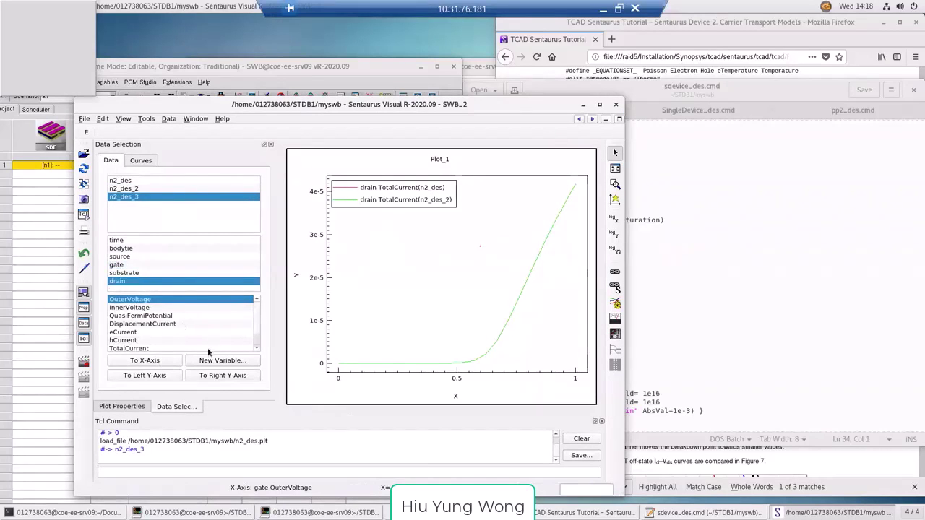
left_click(208, 349)
left_click(166, 377)
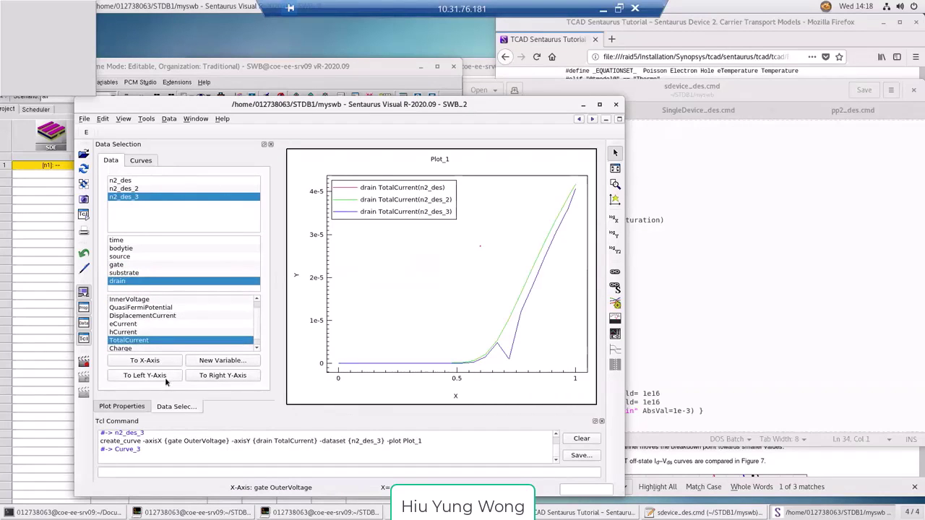
left_click(516, 338)
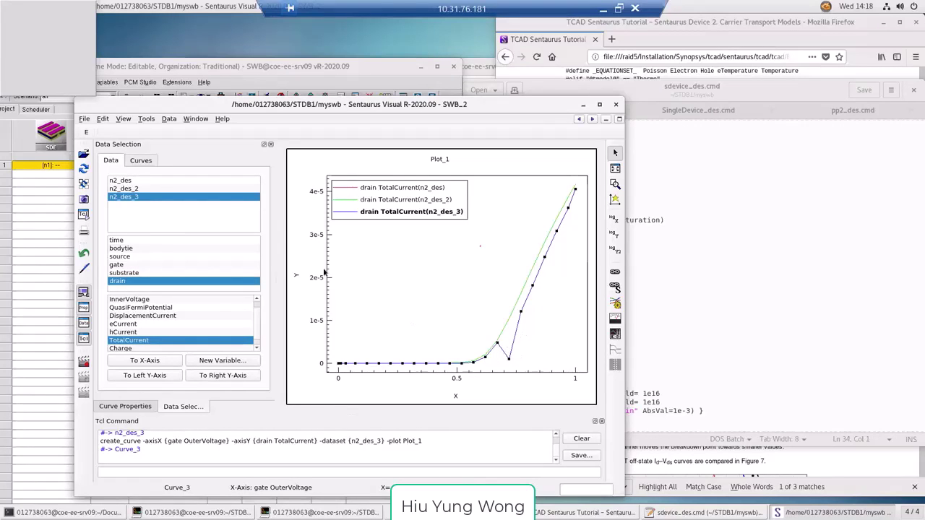
Step: Reopen node n2's n2_des.out output, examine the error and |Rhs| values of the last bias steps, and close the Node Explorer
left_click(44, 201)
double_click(119, 165)
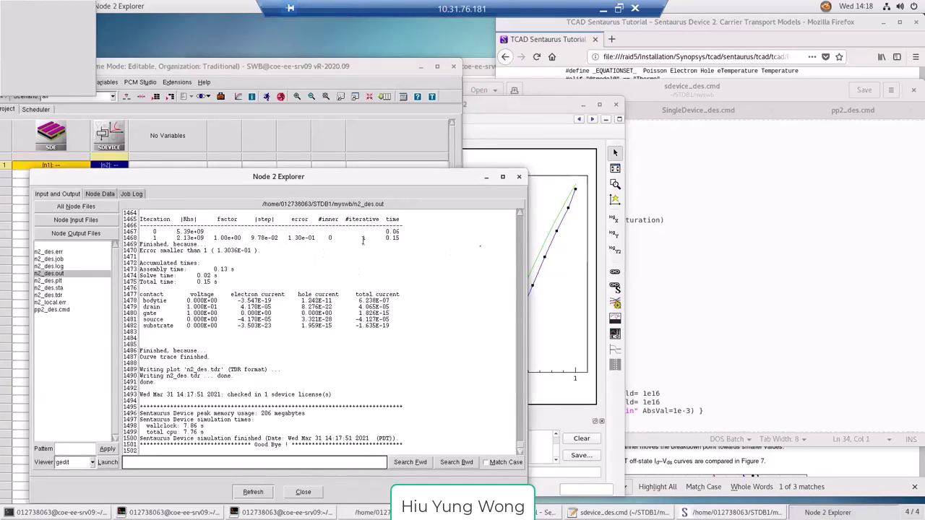
left_click_drag(326, 237, 282, 235)
left_click(316, 243)
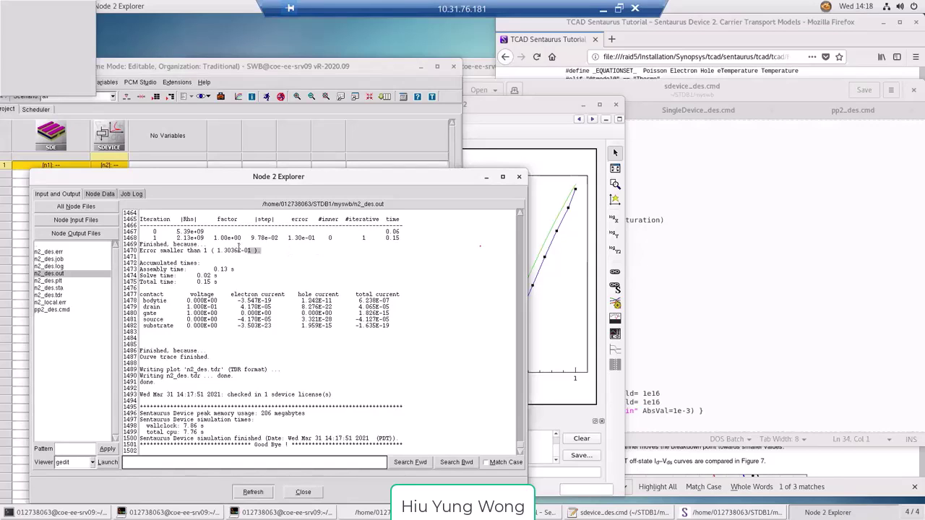
left_click_drag(210, 238, 177, 237)
left_click(521, 258)
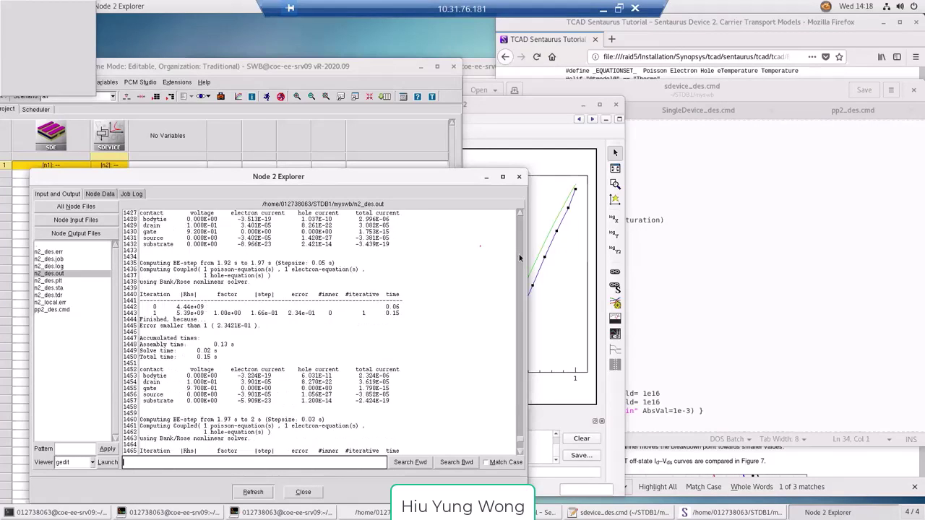
left_click_drag(324, 313, 278, 313)
left_click_drag(209, 313, 174, 312)
left_click(519, 177)
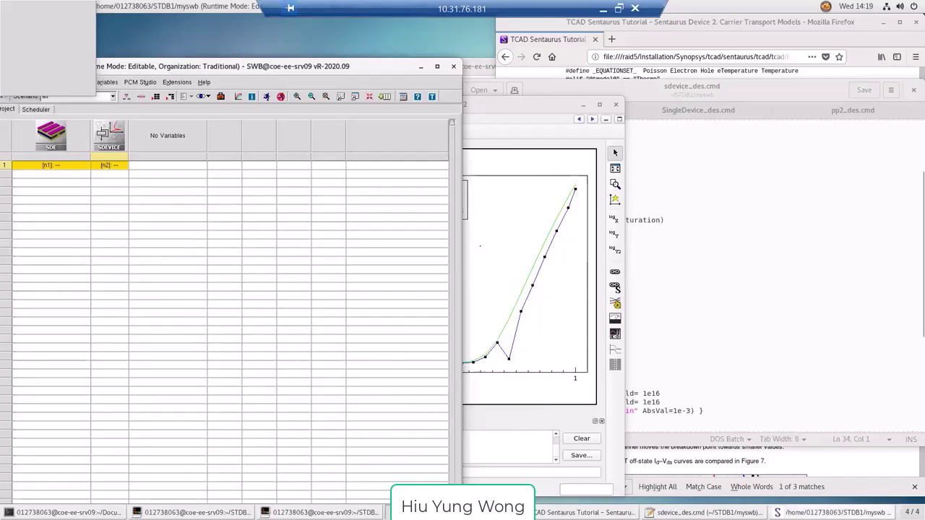
Step: Bring up the SWB_2 plot and the sdevice_des.cmd file, and reposition both windows to uncover the Workbench window
left_click(835, 512)
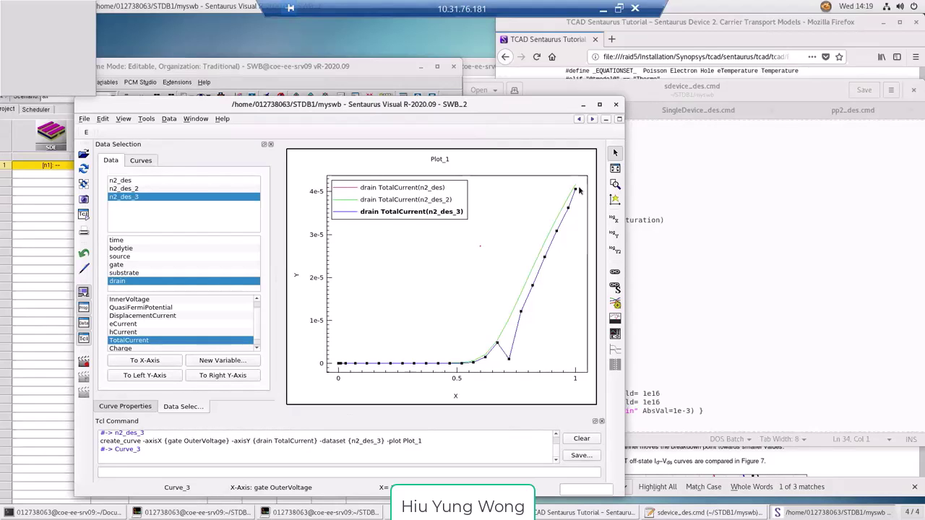
left_click_drag(552, 108, 251, 179)
left_click(610, 246)
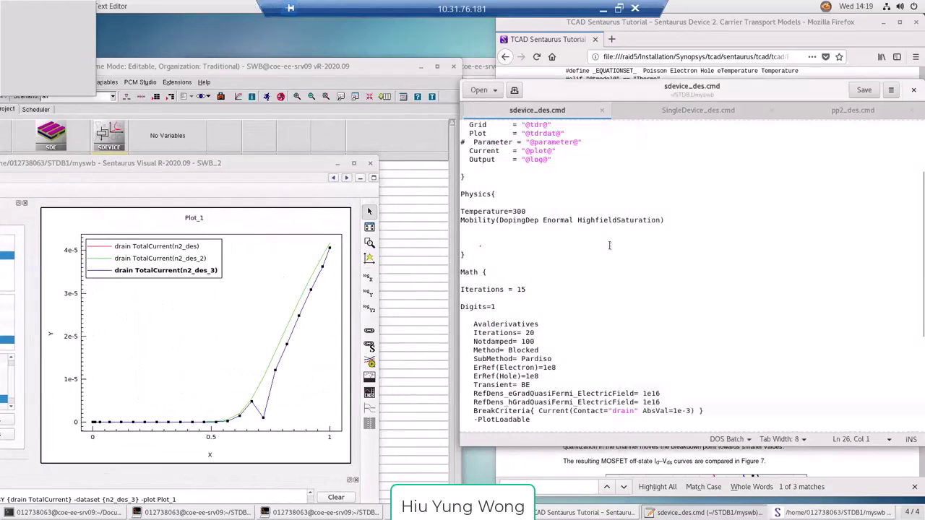
left_click(520, 210)
left_click_drag(895, 111, 760, 167)
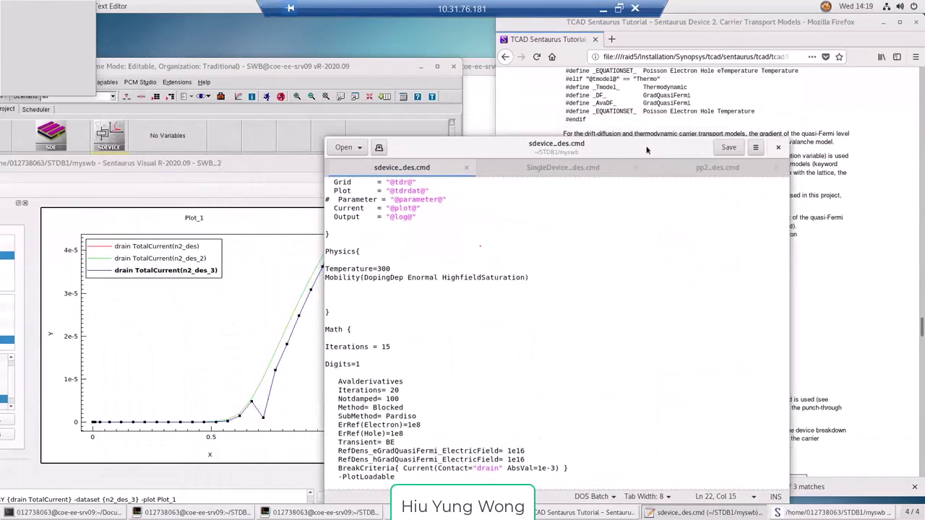
Step: Switch to Sentaurus Workbench and visualize node n2's n2_des.tdr in a new S-Visual instance
left_click(352, 71)
left_click(113, 165)
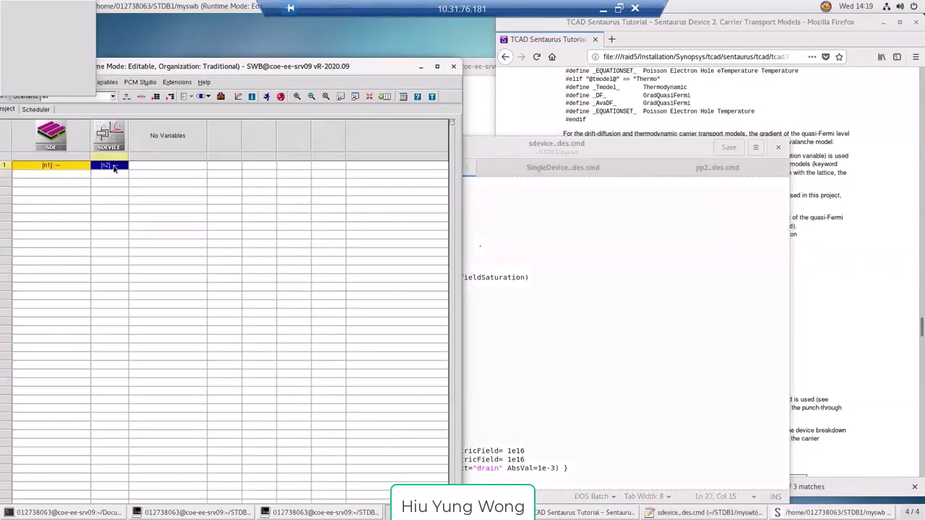
right_click(113, 167)
mouse_move(237, 310)
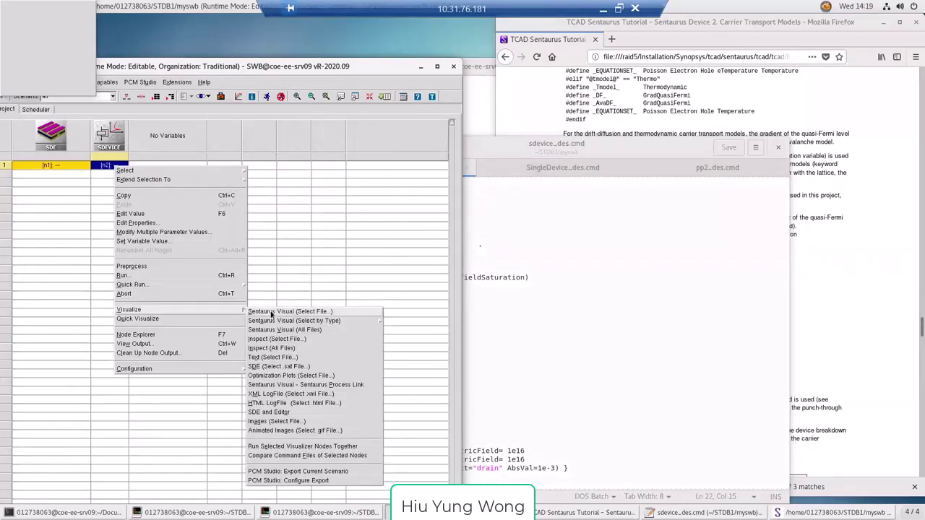
left_click(271, 312)
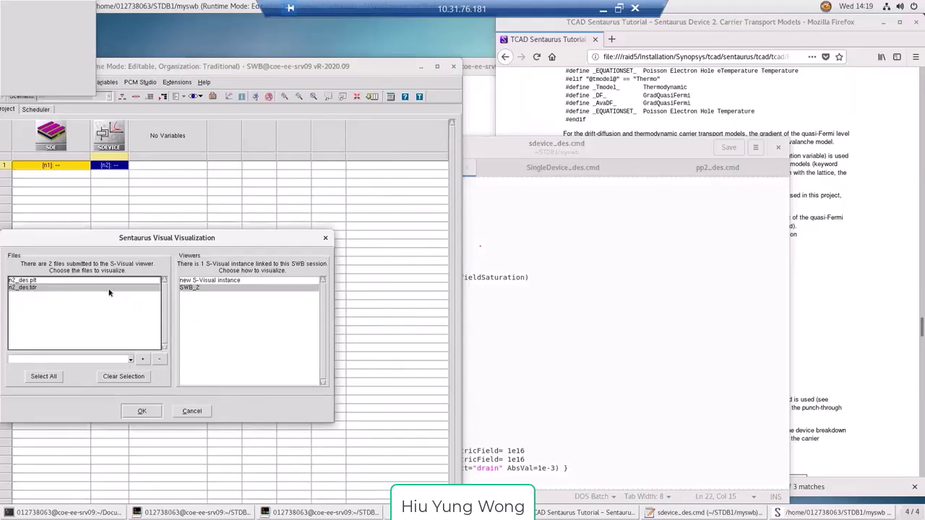
left_click(107, 287)
left_click(242, 280)
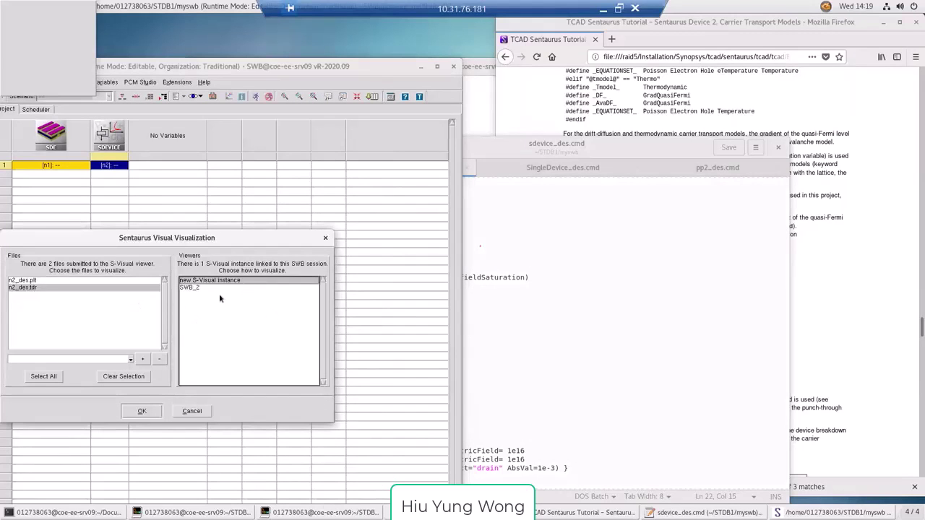
left_click(151, 410)
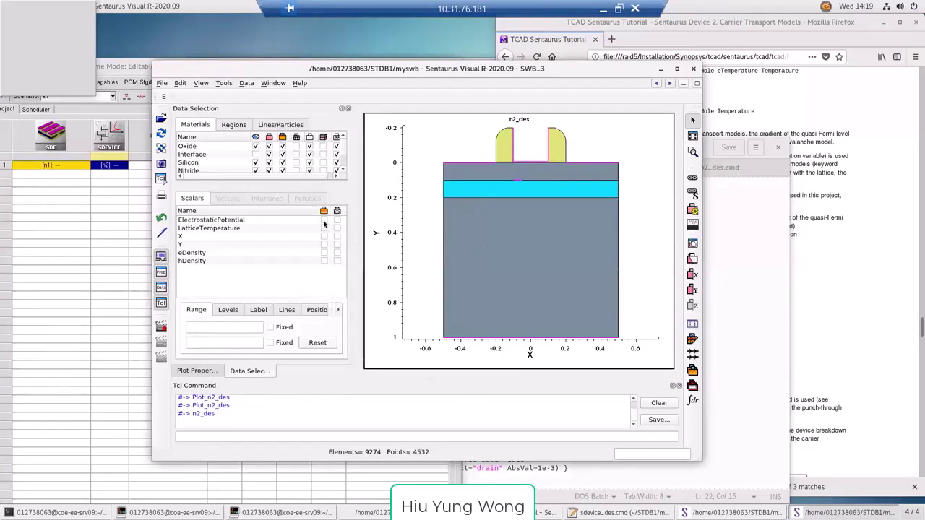
Step: Display the ElectrostaticPotential, hDensity and eDensity contours of the device one after another
left_click(324, 220)
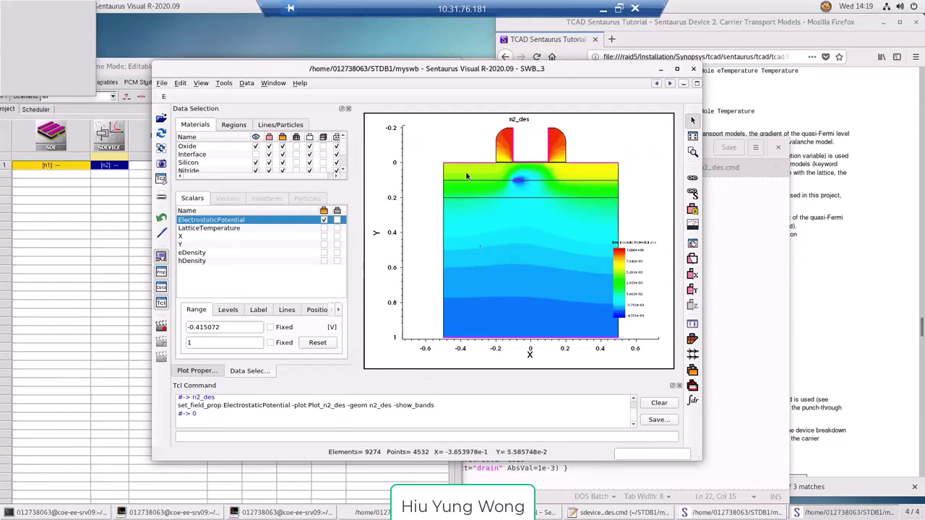
left_click(324, 262)
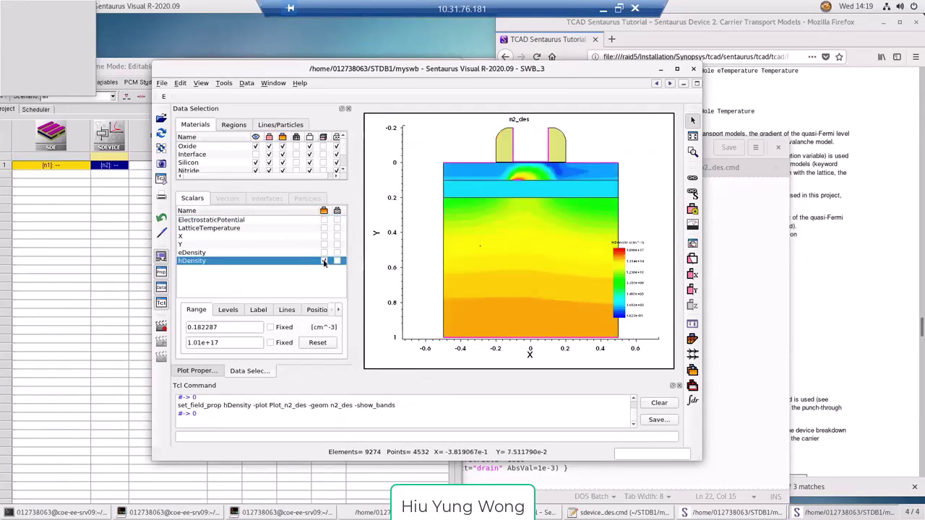
left_click(324, 253)
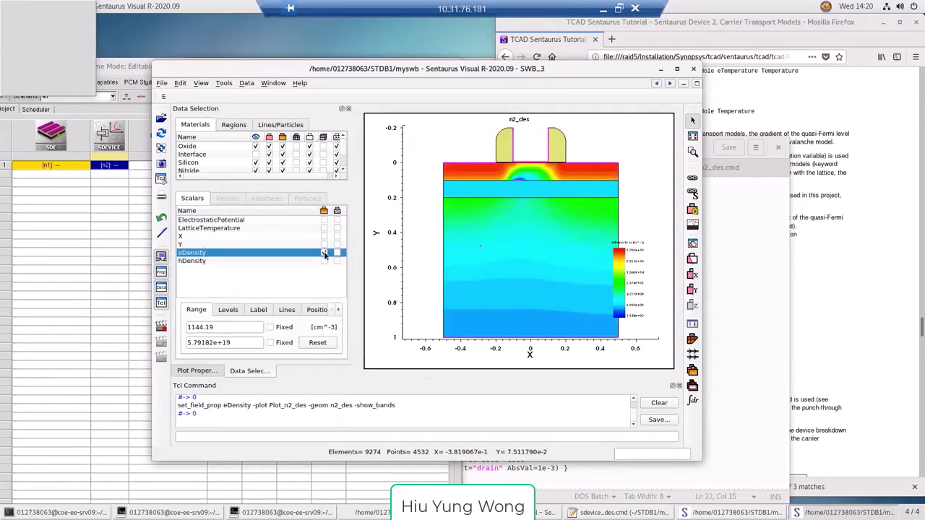
Step: Examine the eDensity distribution in the channel beneath the gate up close
left_click(692, 152)
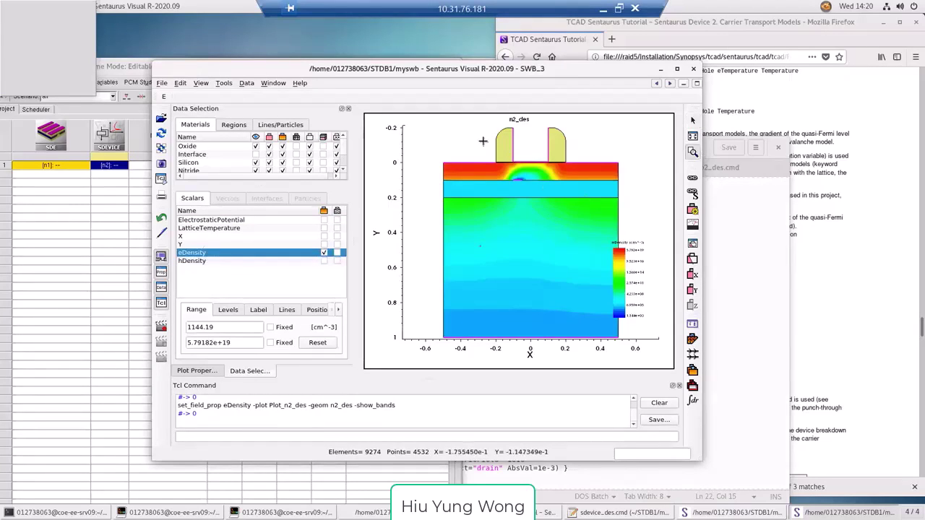
left_click_drag(483, 141, 588, 193)
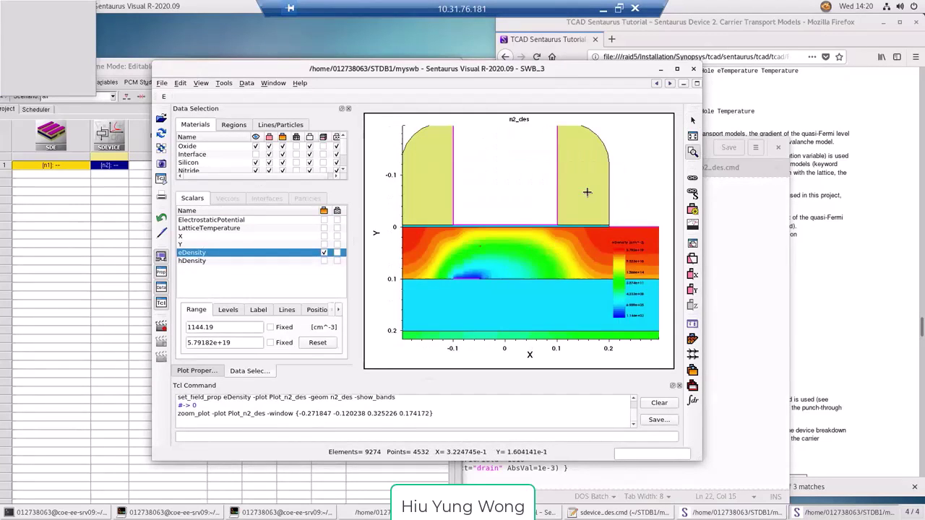
left_click_drag(491, 212, 522, 198)
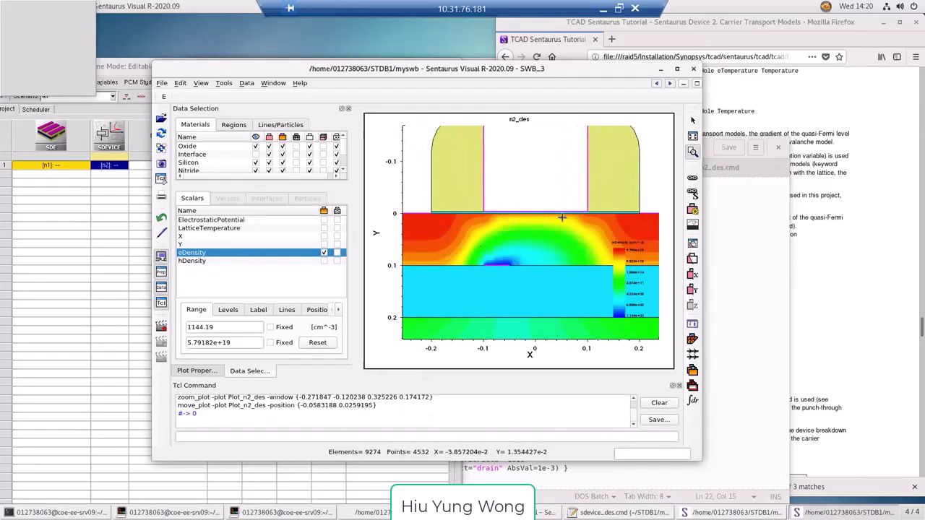
left_click_drag(463, 195, 576, 242)
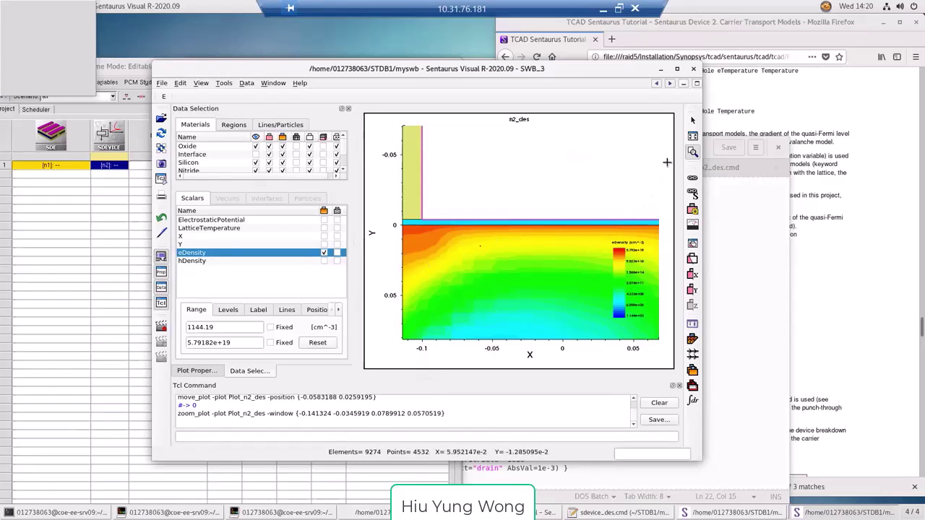
Step: Restore the full device view and display the LatticeTemperature contours, followed by ElectrostaticPotential
left_click(693, 136)
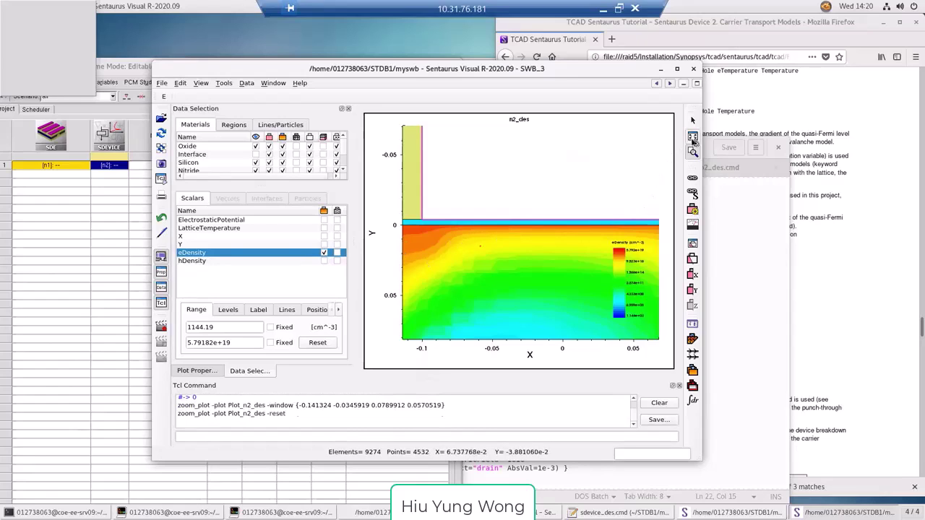
left_click(323, 230)
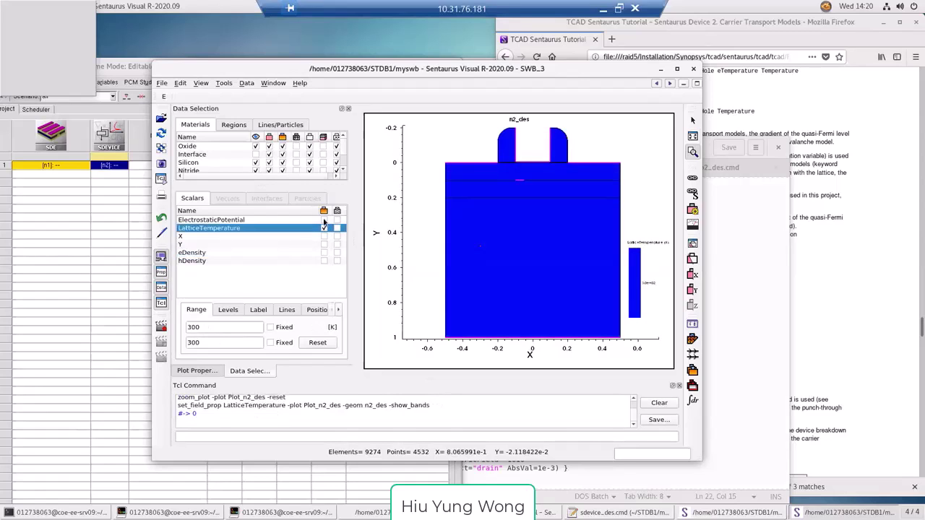
left_click(324, 220)
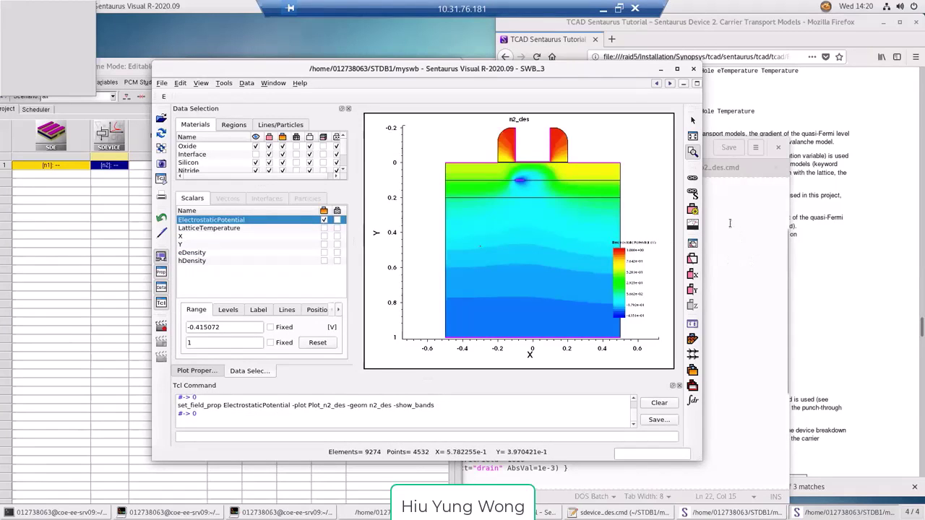
Step: Switch to sdevice_des.cmd, add an empty Plot { } section between the Physics and Math sections, and save the file
left_click_drag(639, 145, 477, 53)
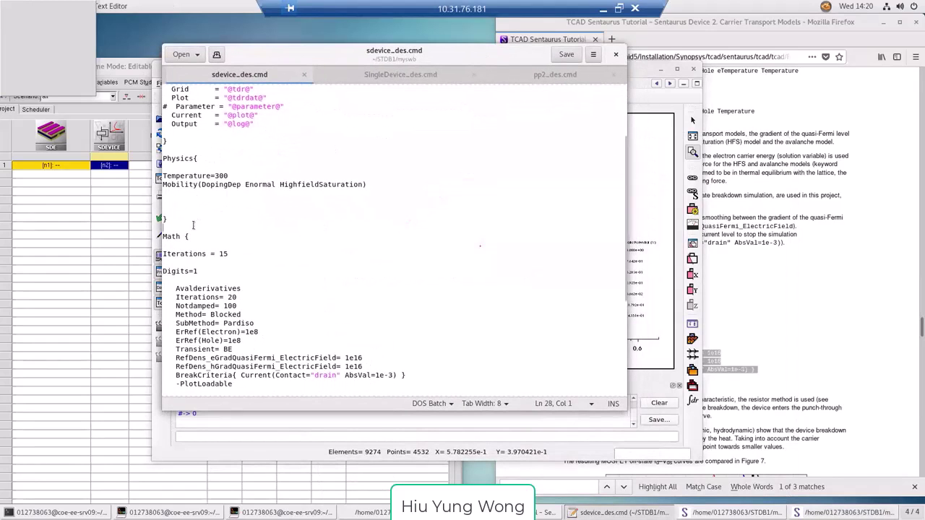
key("Return")
key("Return")
key("Return")
type("Plot {")
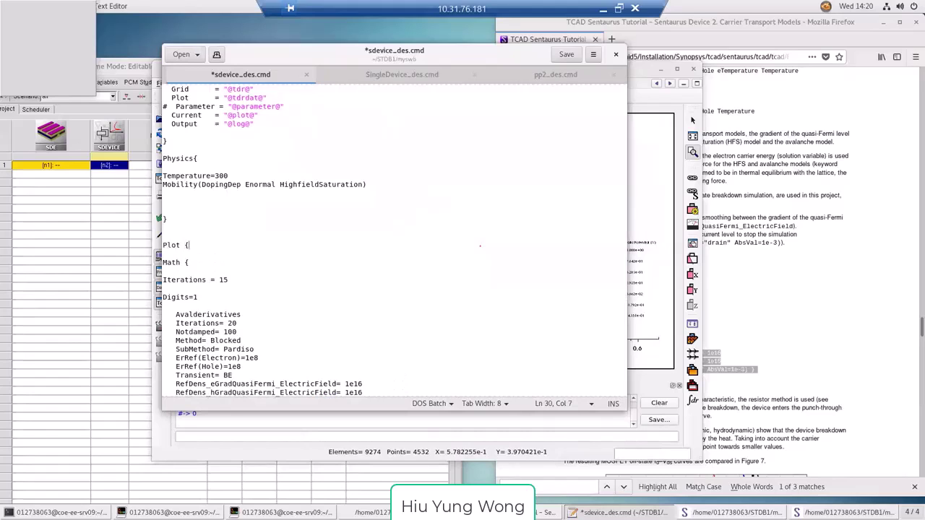
key("Return")
key("Return")
key("Return")
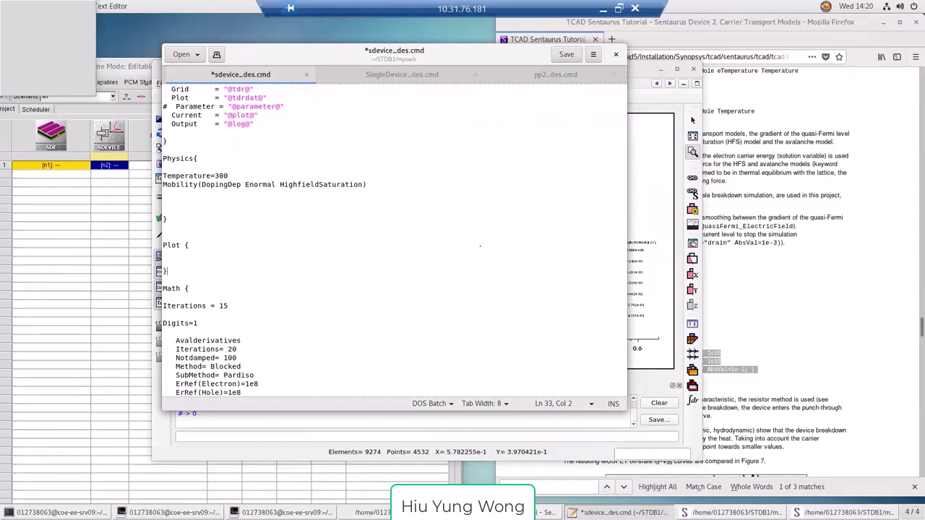
key("ctrl+s")
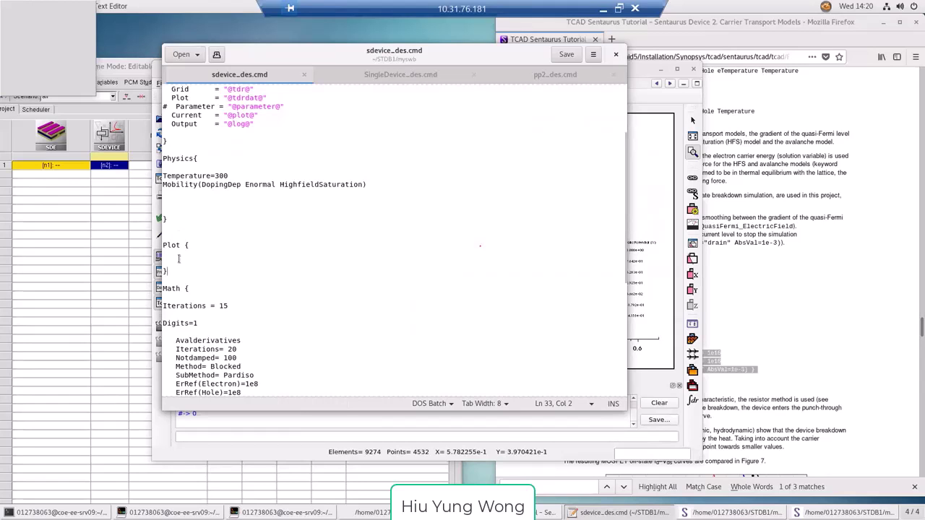
Step: Search the TCAD Sentaurus Tutorial page in Firefox for "plot" and go through the matches for an example Plot section
left_click(737, 196)
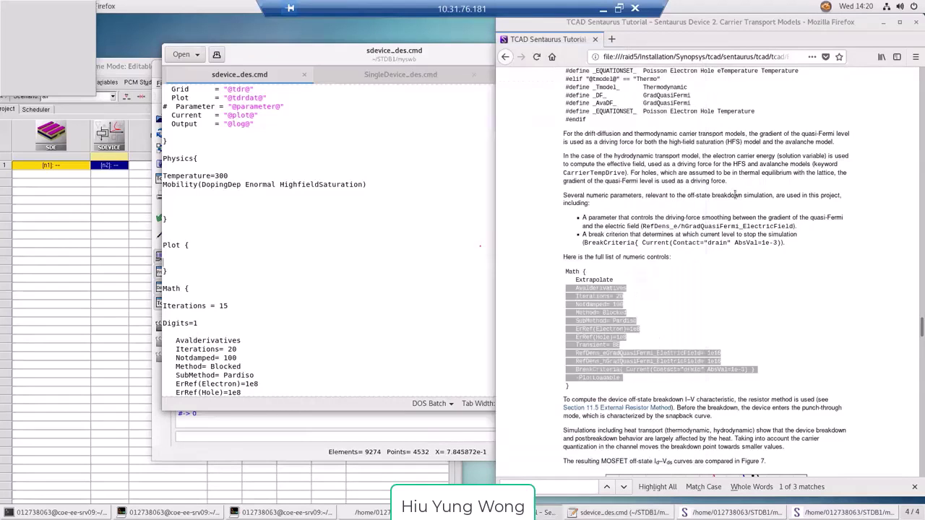
type("plot")
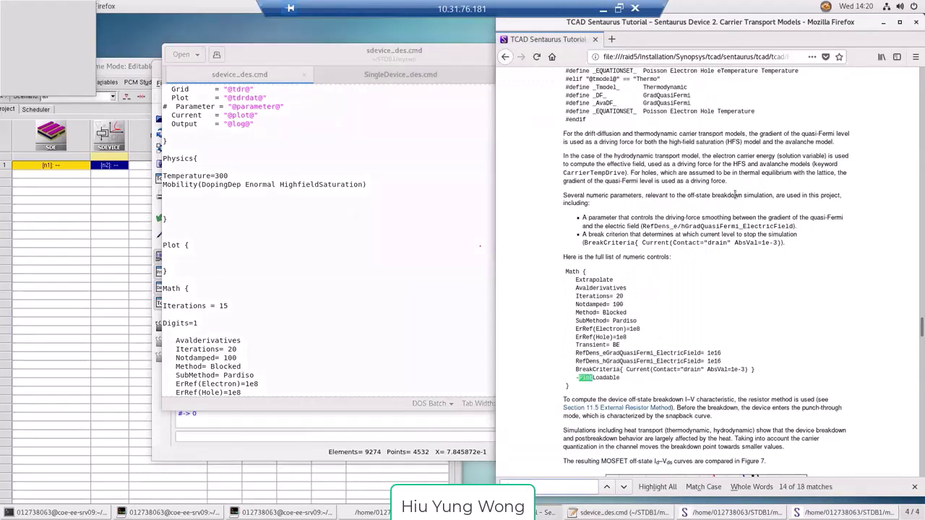
key("Return")
key("Return")
key("Return")
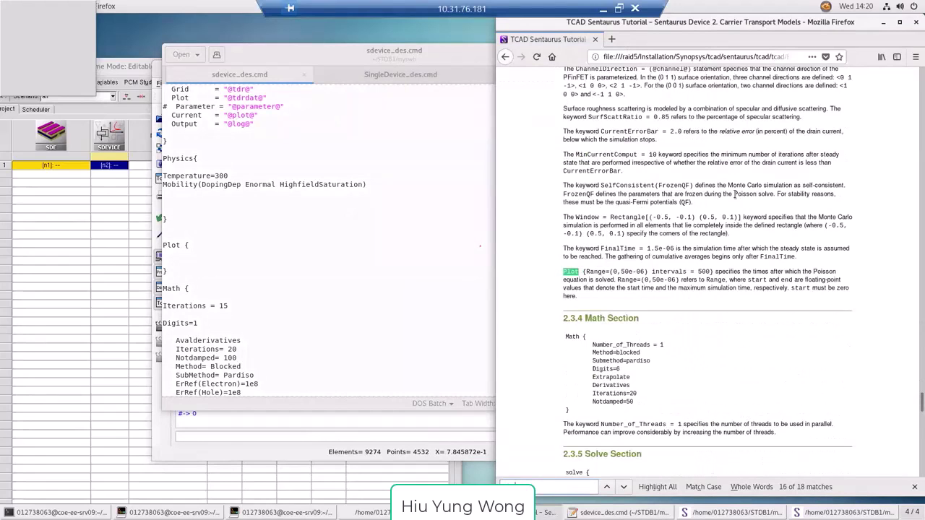
key("Return")
key("Return")
key("Return")
key("Return")
key("Return")
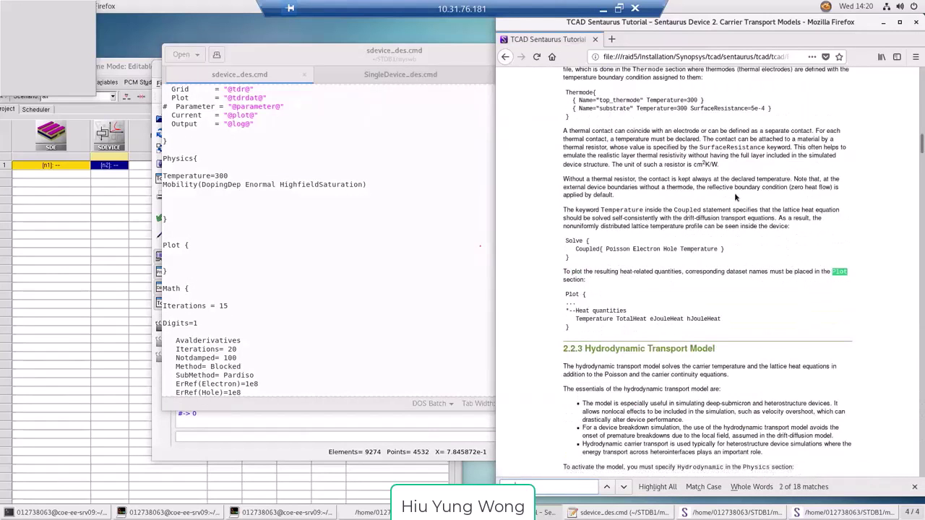
key("Return")
key("Return")
key("Return")
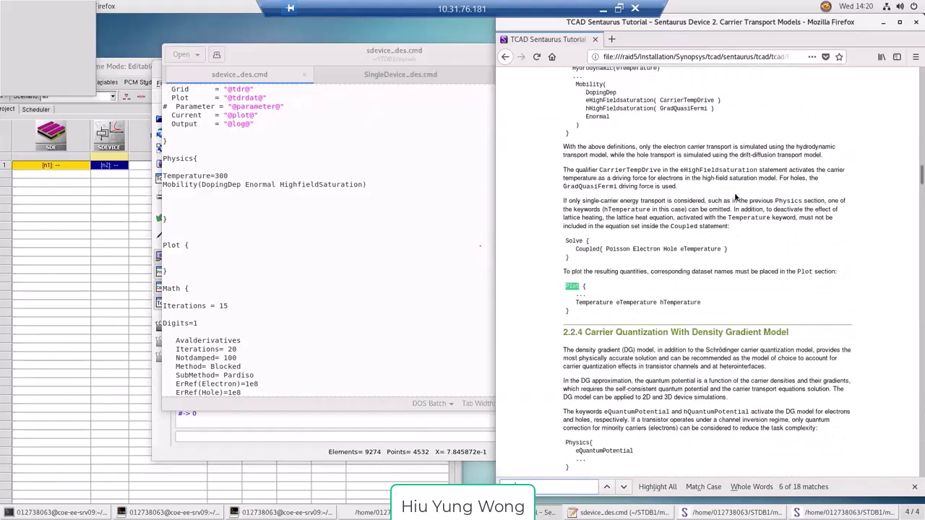
key("Return")
key("Return")
key("Return")
key("Return")
key("Return")
key("Return")
key("Return")
key("Return")
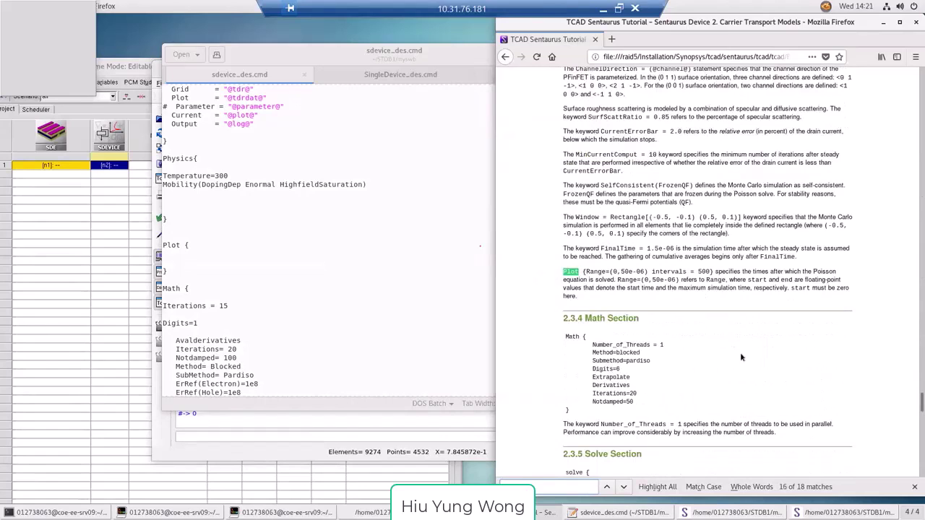
scroll(740, 352, "up", 5)
scroll(740, 357, "up", 5)
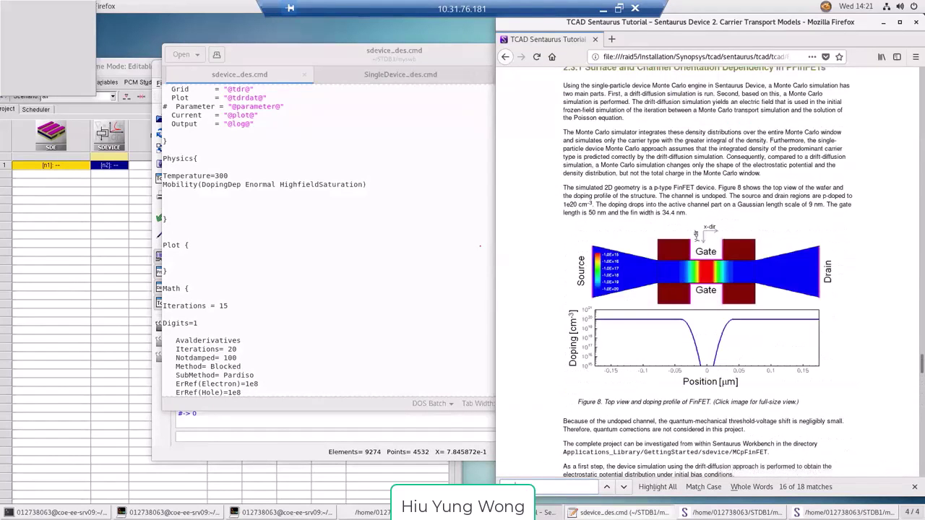
Step: Switch to SingleDevice_des.cmd in the text editor and copy all the lines inside its Plot section, from Density and Currents to eQuantumPotential hQuantumPotential
left_click(615, 512)
left_click(436, 82)
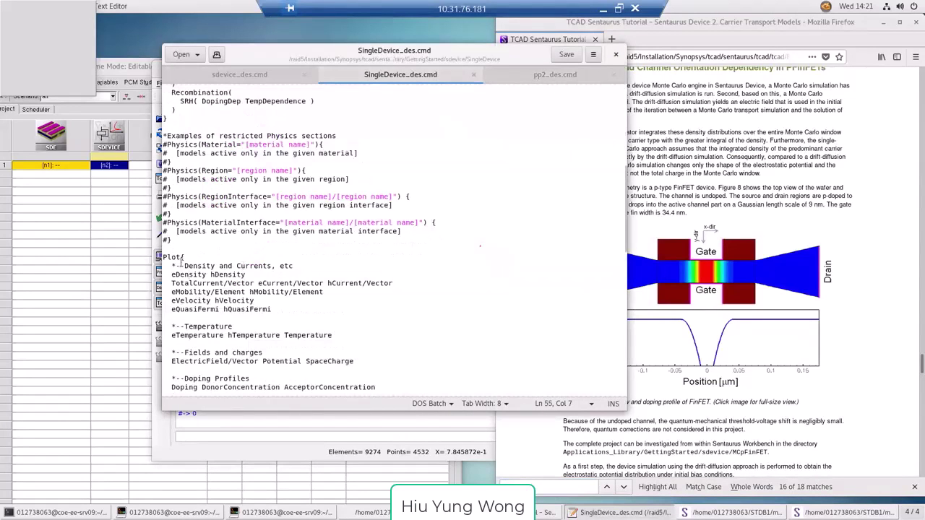
key("shift+Down")
key("shift+Down")
key("shift+Down")
key("shift+Down")
key("shift+Down")
key("shift+Down")
key("shift+Down")
key("shift+Down")
key("shift+Down")
key("shift+Down")
key("shift+Down")
key("shift+Down")
key("shift+Down")
key("shift+Down")
key("shift+Down")
key("shift+Down")
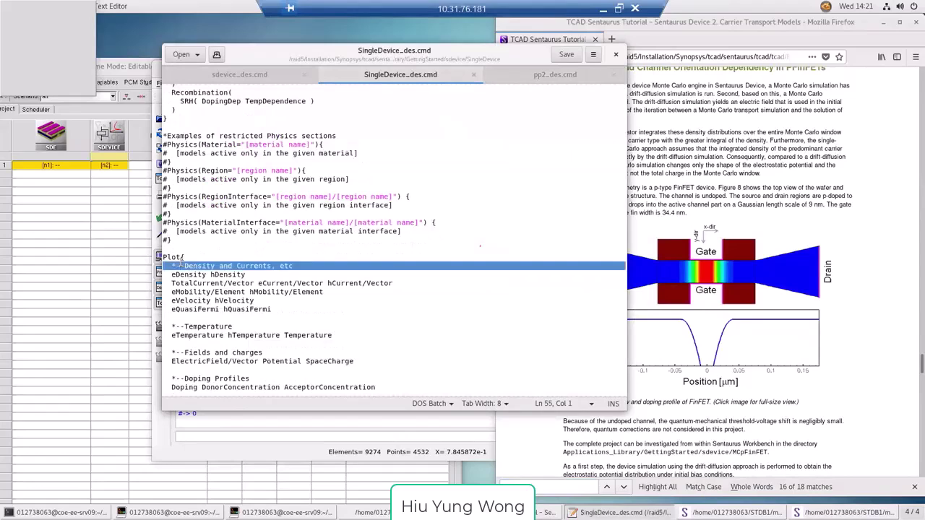
key("shift+Down")
key("shift+Down")
key("shift+Down")
key("shift+Down")
key("shift+Down")
key("shift+Down")
key("shift+Down")
key("shift+Down")
key("shift+Down")
key("shift+Down")
key("shift+Down")
key("shift+Down")
key("shift+Down")
key("shift+Down")
key("ctrl+c")
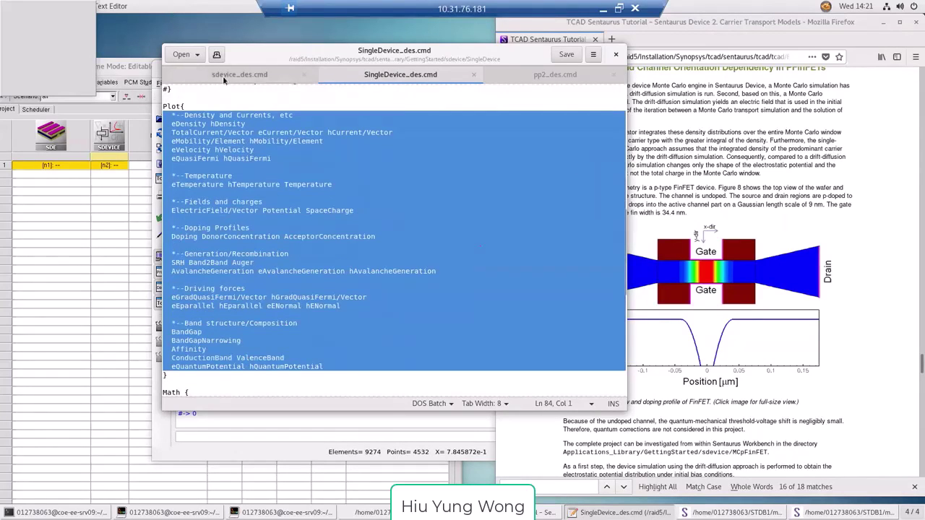
Step: Paste the copied quantities into the empty Plot section of sdevice_des.cmd and save the file
left_click(223, 78)
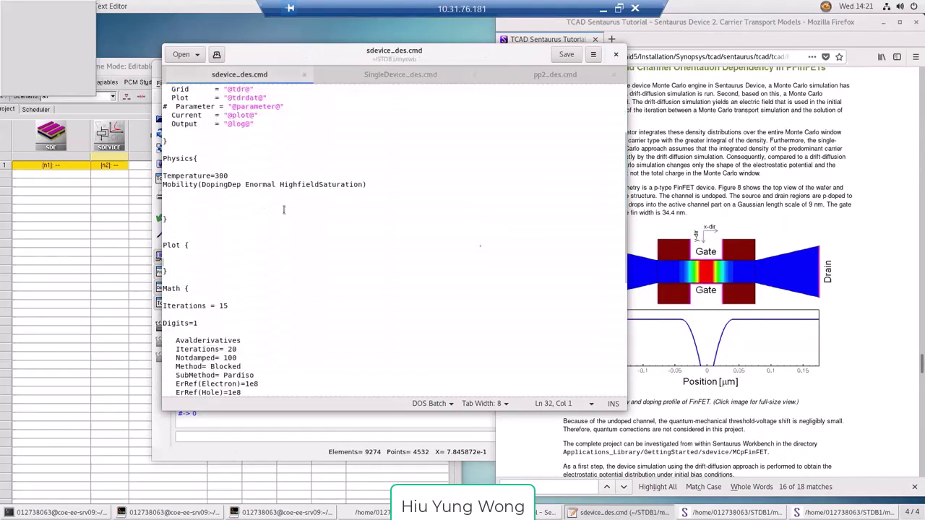
key("ctrl+v")
key("ctrl+s")
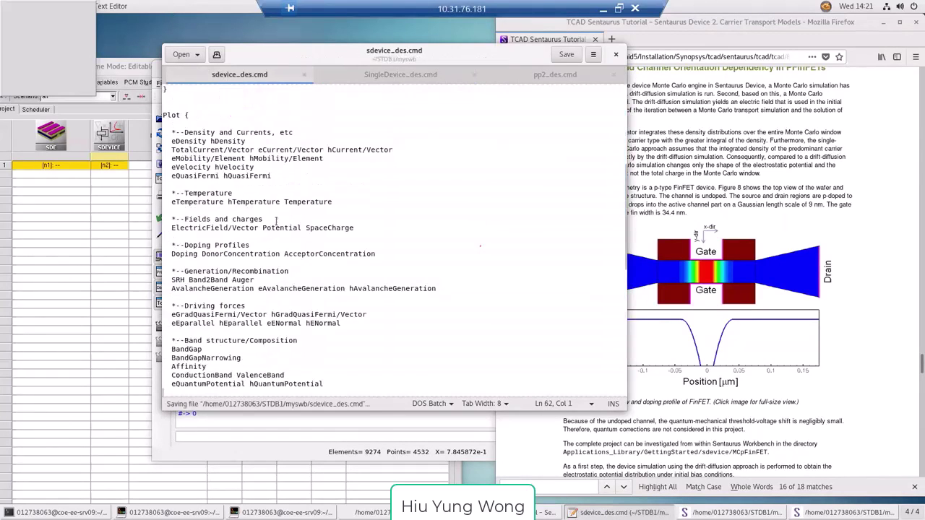
double_click(183, 141)
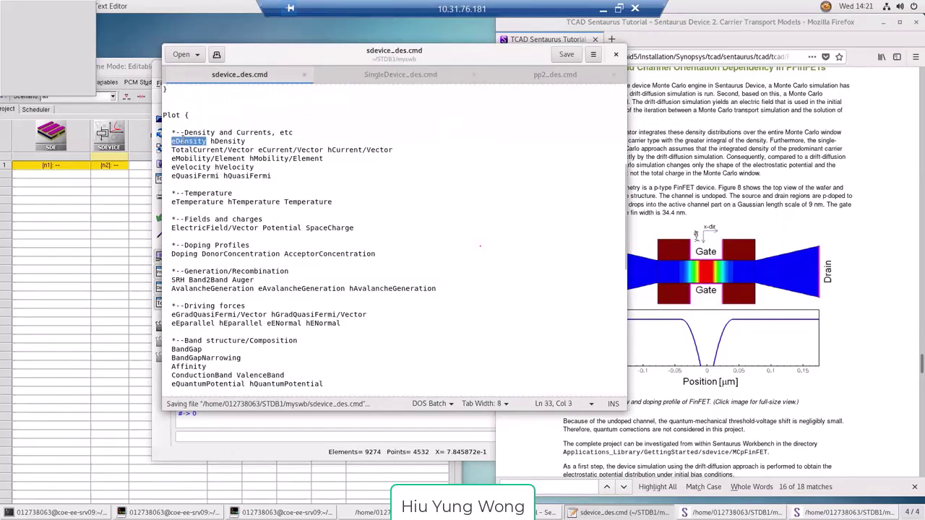
double_click(206, 150)
double_click(241, 150)
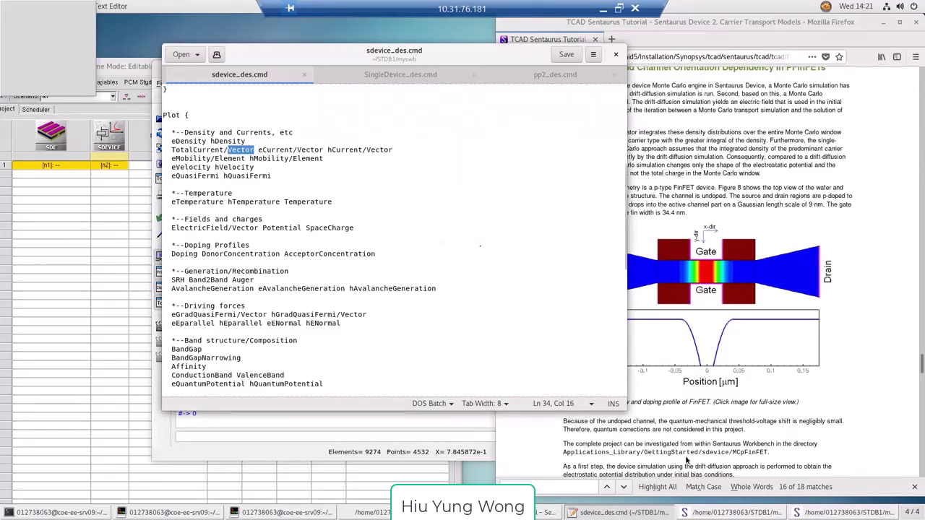
Step: Set Digits to 5 in the Math section of sdevice_des.cmd and save the file
left_click(121, 167)
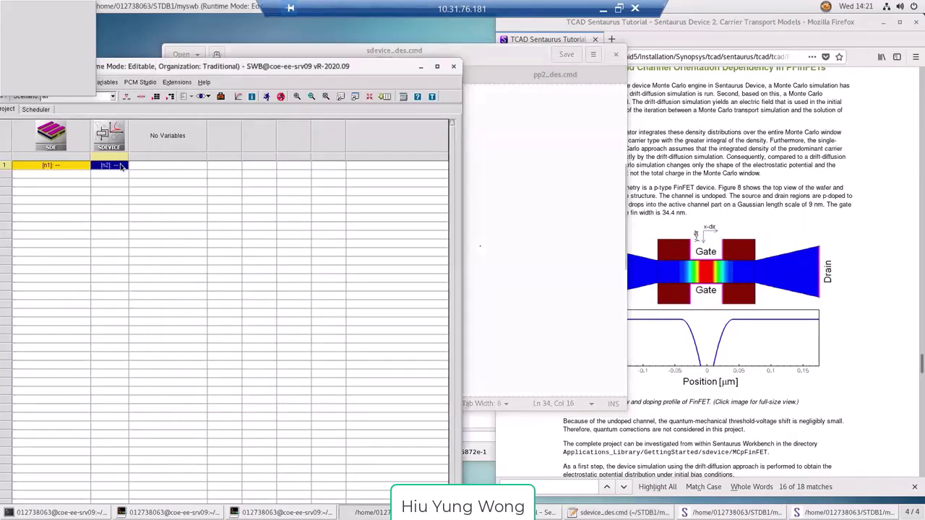
left_click(525, 256)
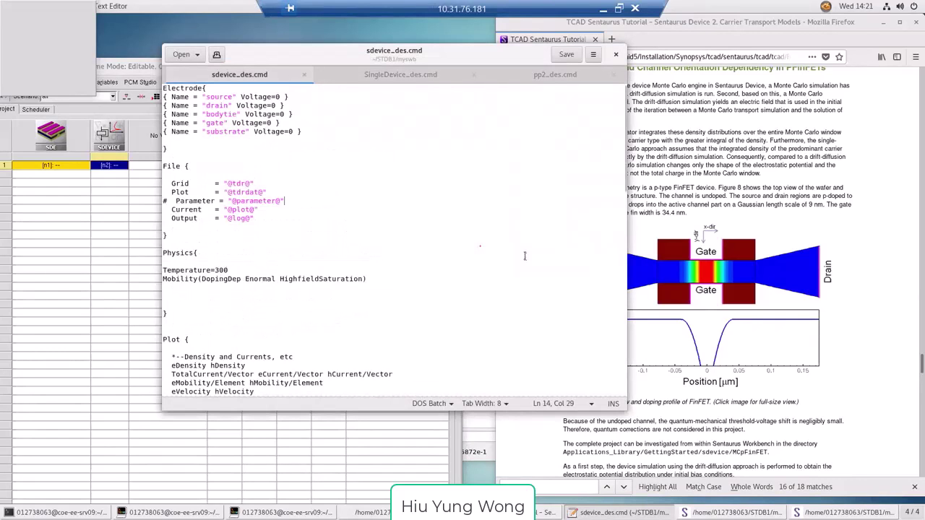
key("Page_Down")
key("Page_Down")
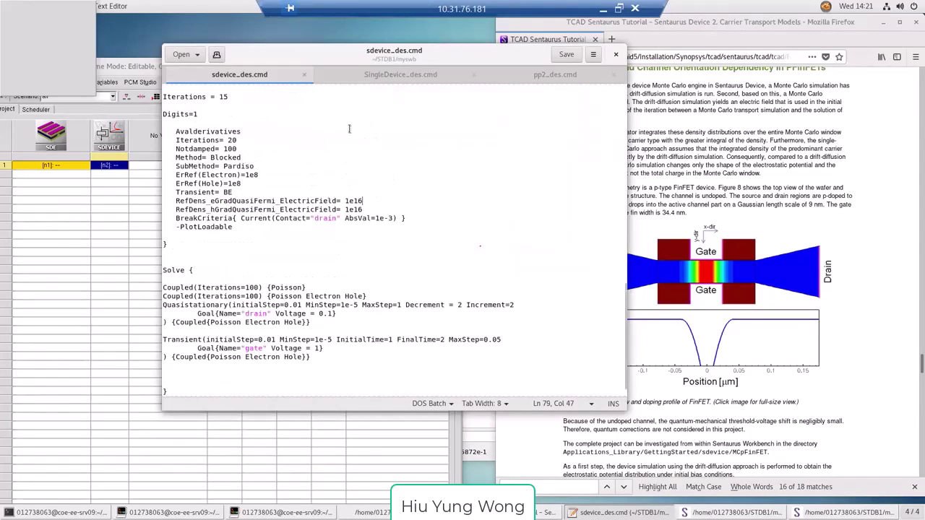
key("BackSpace")
type("5")
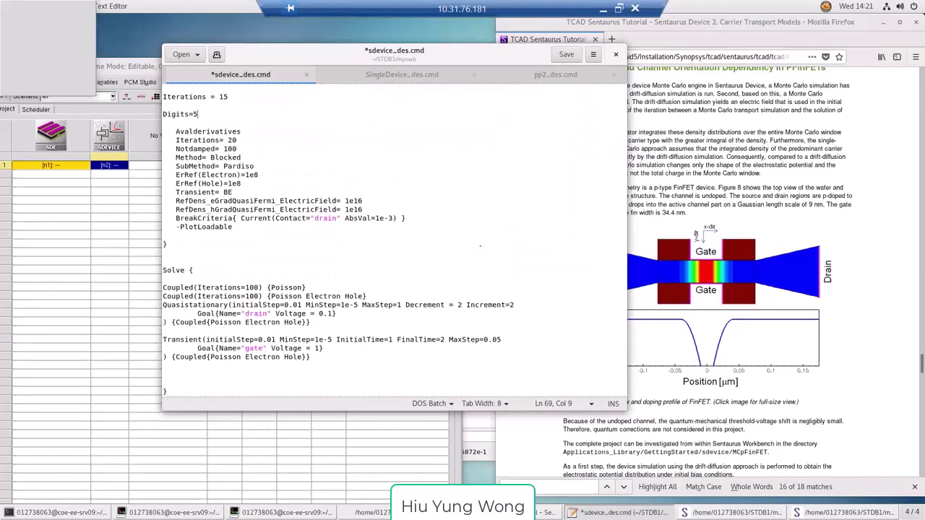
key("ctrl+s")
Step: Run the SDEVICE node n2 in Sentaurus Workbench on the local:default queue, with preprocessing before the run
left_click(123, 168)
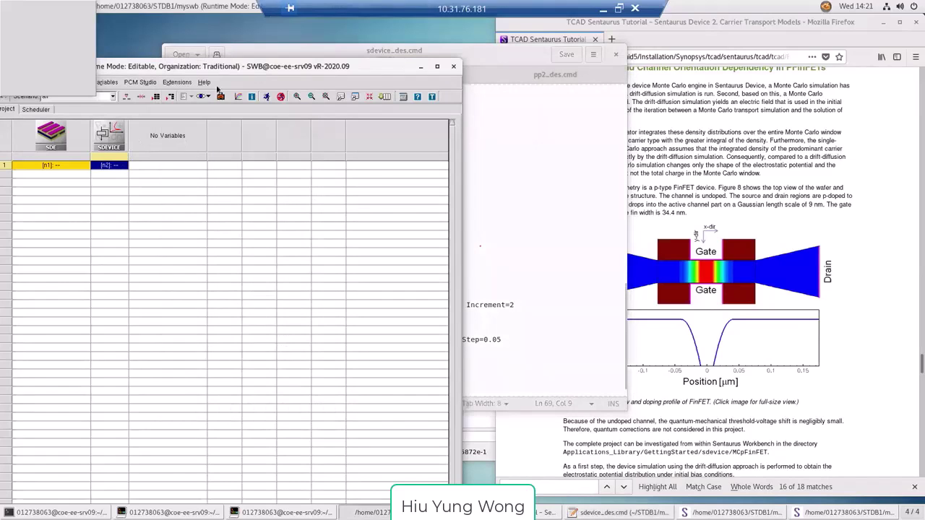
left_click(267, 97)
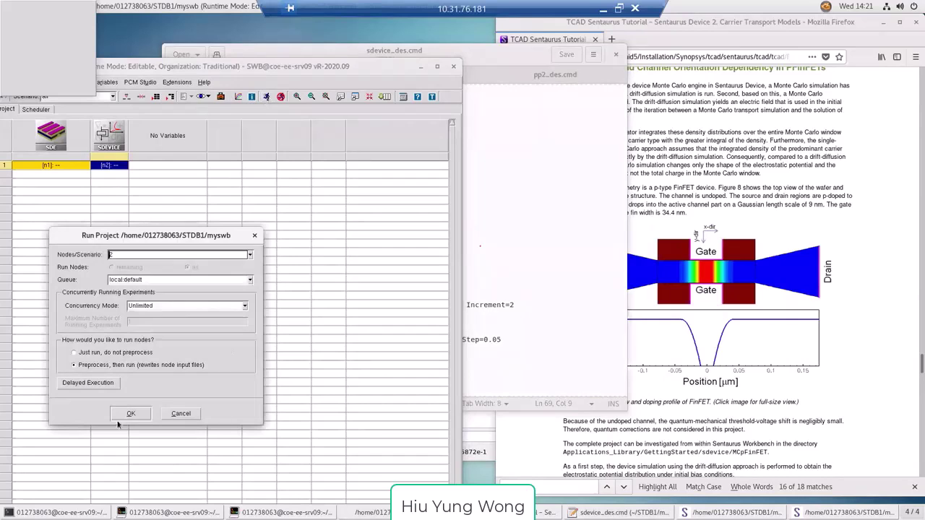
left_click(139, 415)
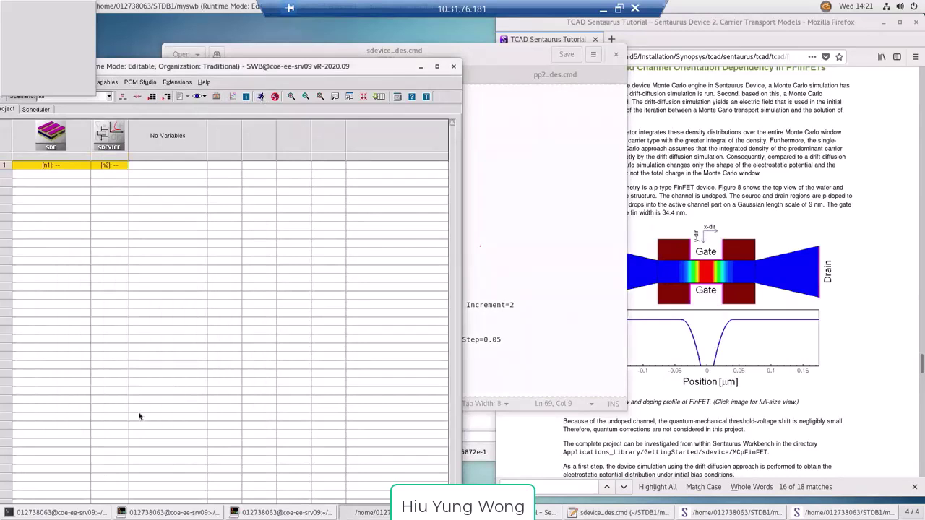
key("Return")
Step: Locate the SingleDevice example project under GettingStarted/sdevice in the Workbench project tree
left_click(772, 172)
scroll(772, 172, "up", 6)
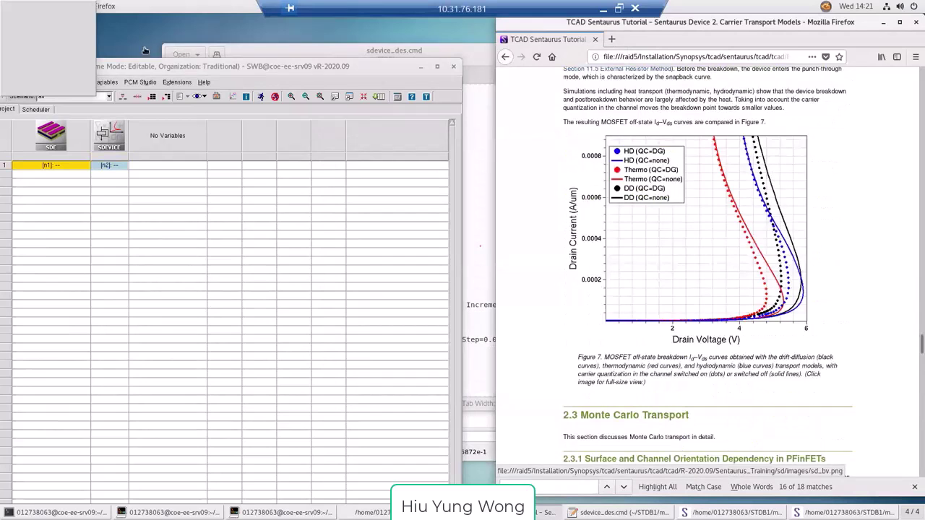
left_click_drag(331, 67, 602, 70)
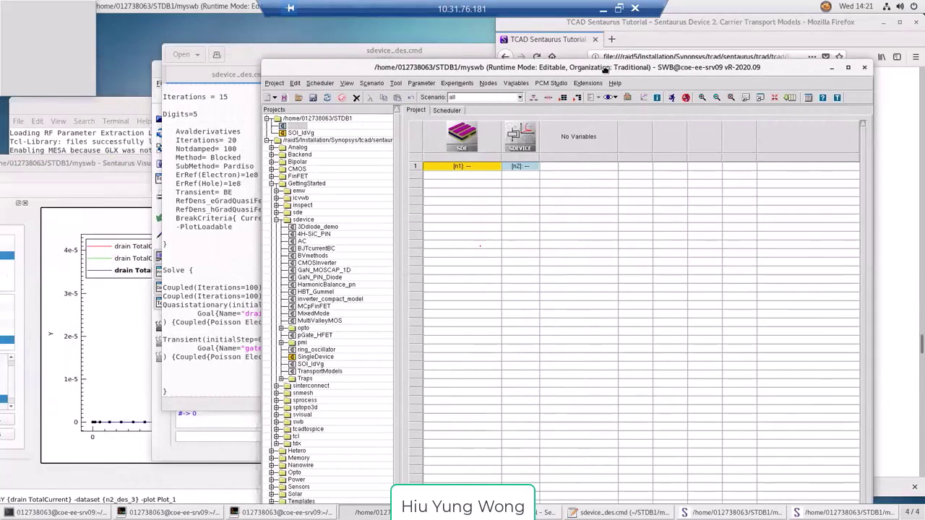
left_click(325, 357)
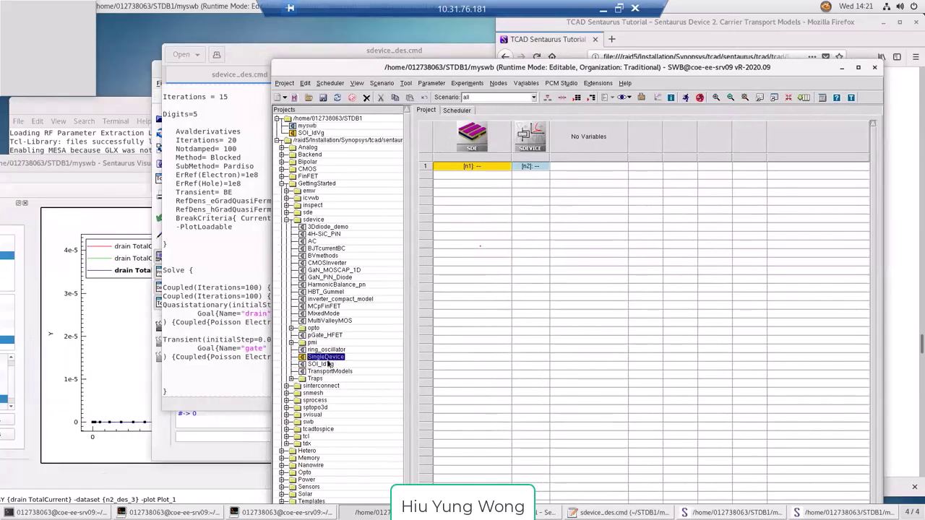
left_click_drag(547, 70, 117, 102)
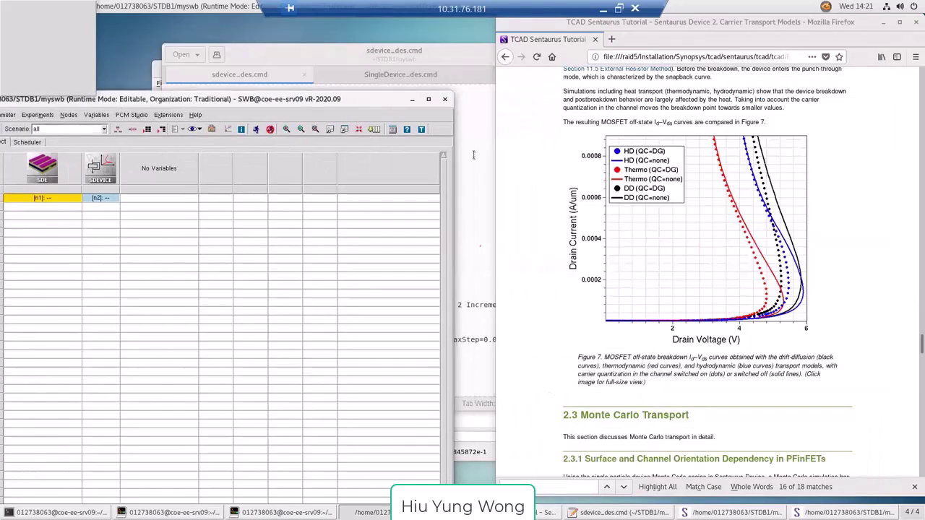
left_click_drag(244, 101, 253, 65)
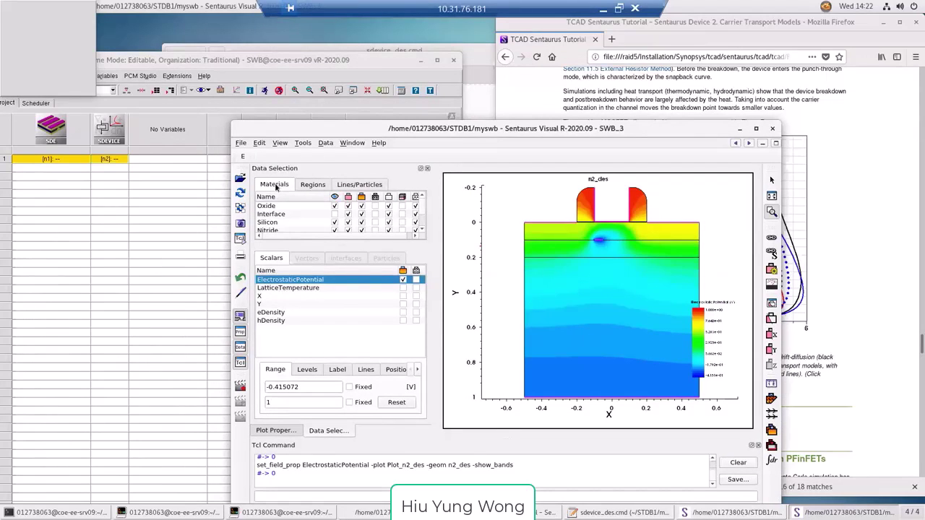
Step: Reload the n2_des dataset in Sentaurus Visual and display the Abs(TotalCurrentDensity-V) contours
left_click(240, 195)
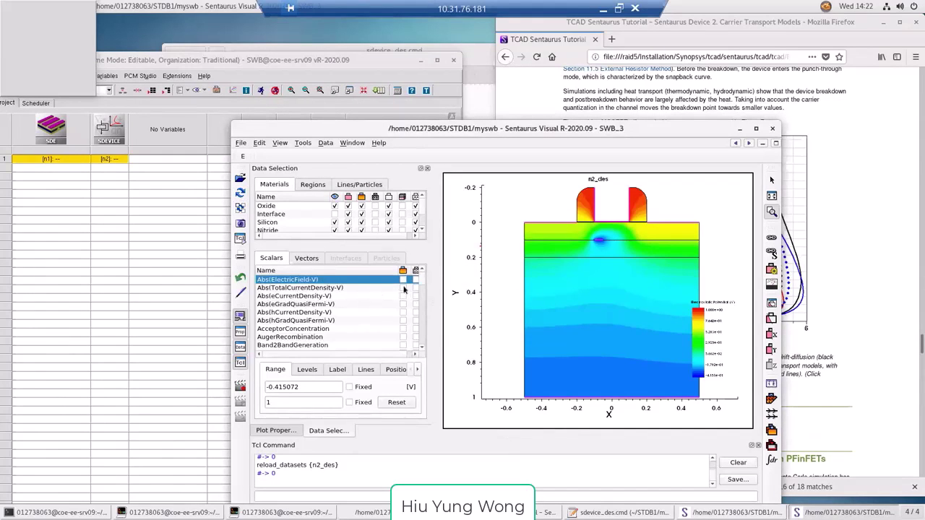
left_click(403, 288)
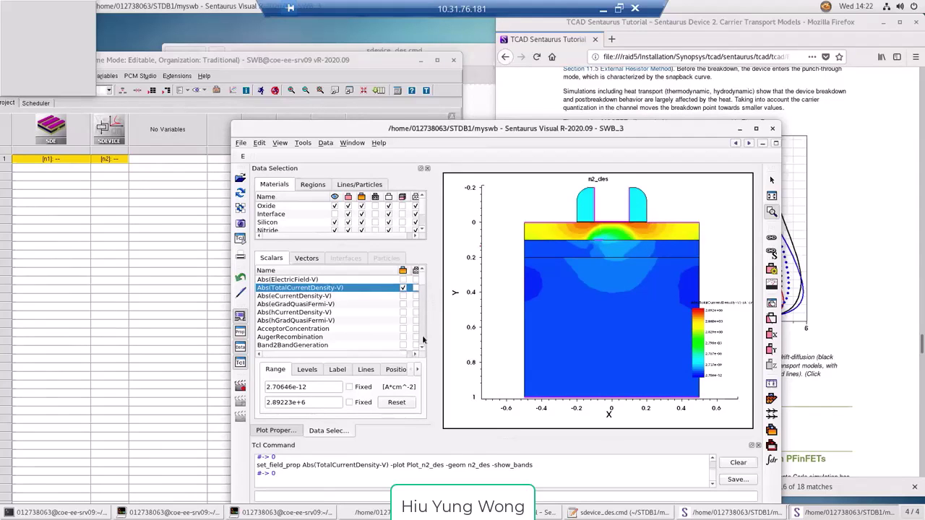
Step: Display the BandGap contours of the device, followed by ConductionBandEnergy
scroll(423, 338, "down", 3)
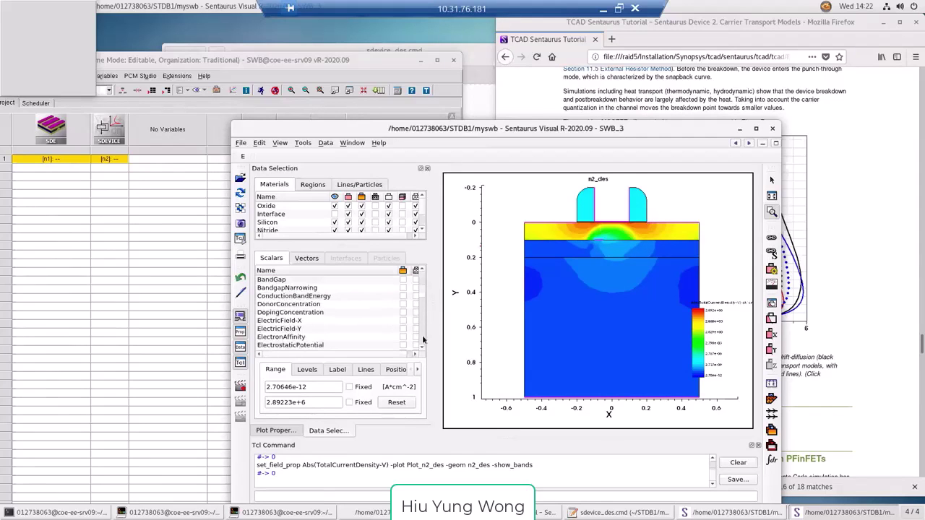
left_click(403, 280)
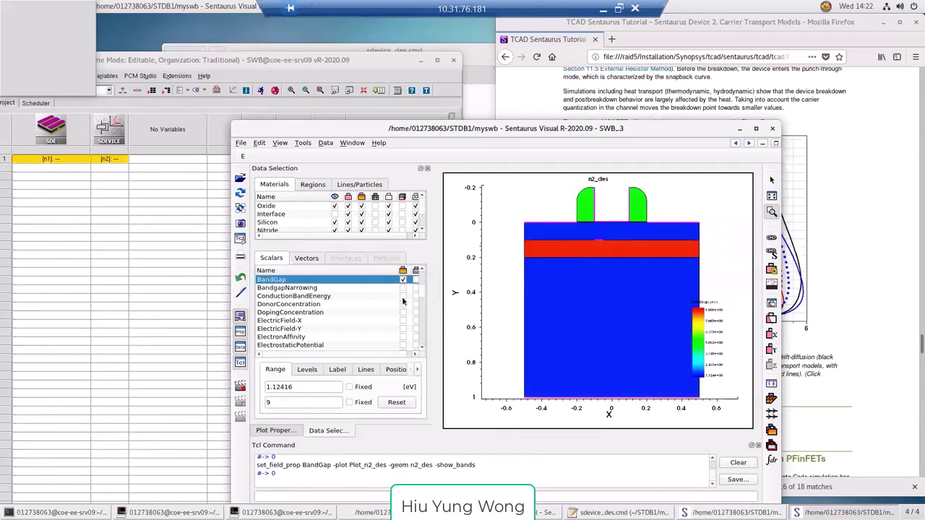
left_click(403, 297)
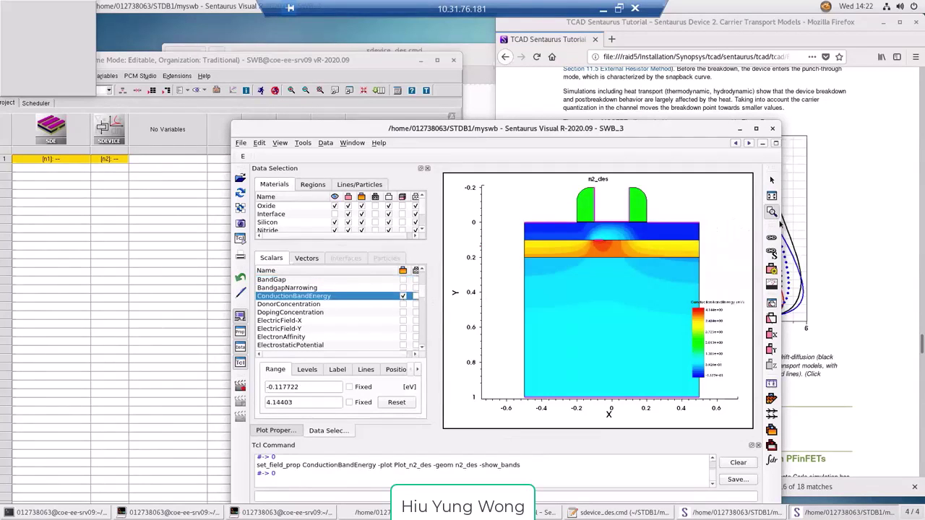
Step: Cut the device horizontally with a Y cutline in the silicon just below the gate oxide, at about Y = 0.00025
left_click_drag(557, 196, 660, 230)
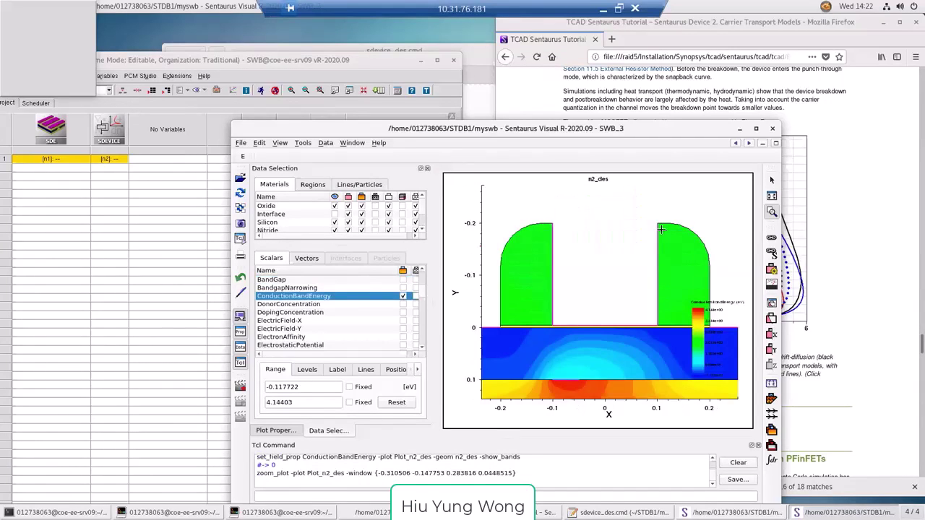
left_click_drag(550, 304, 625, 336)
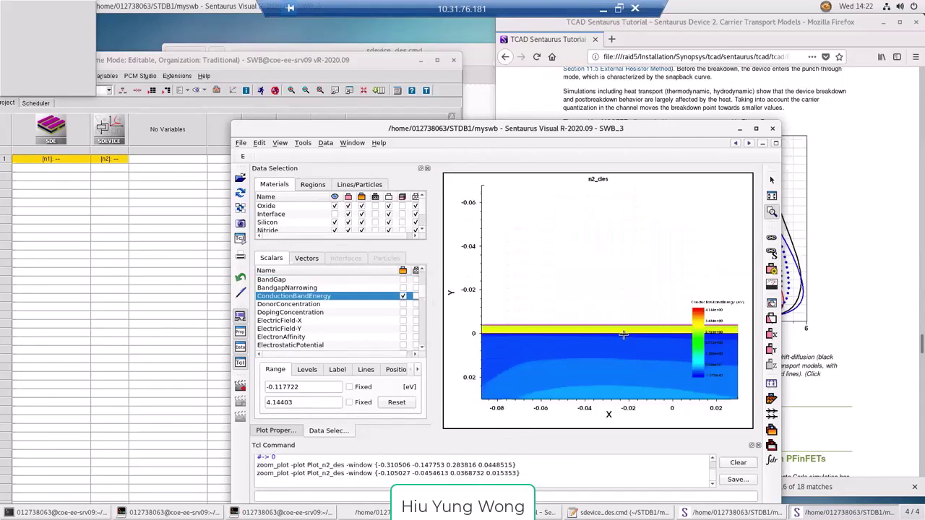
left_click_drag(534, 294, 623, 347)
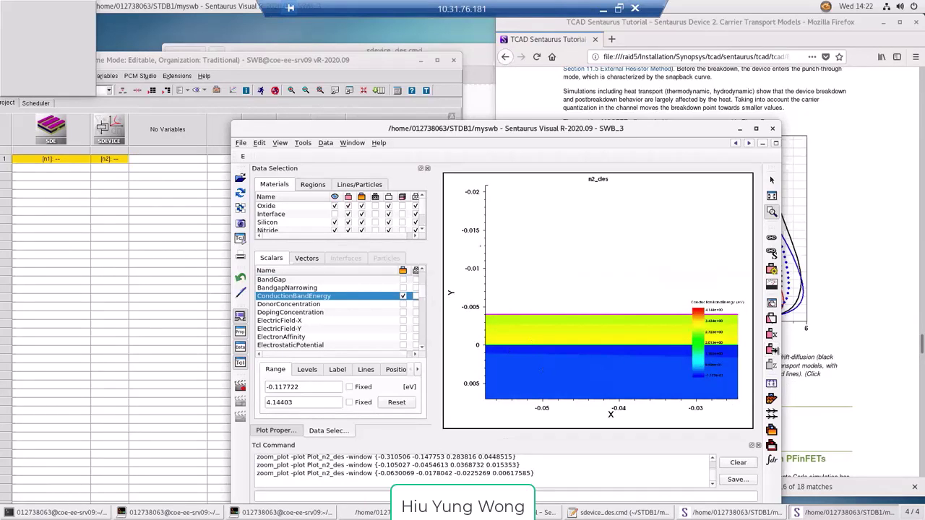
left_click(771, 350)
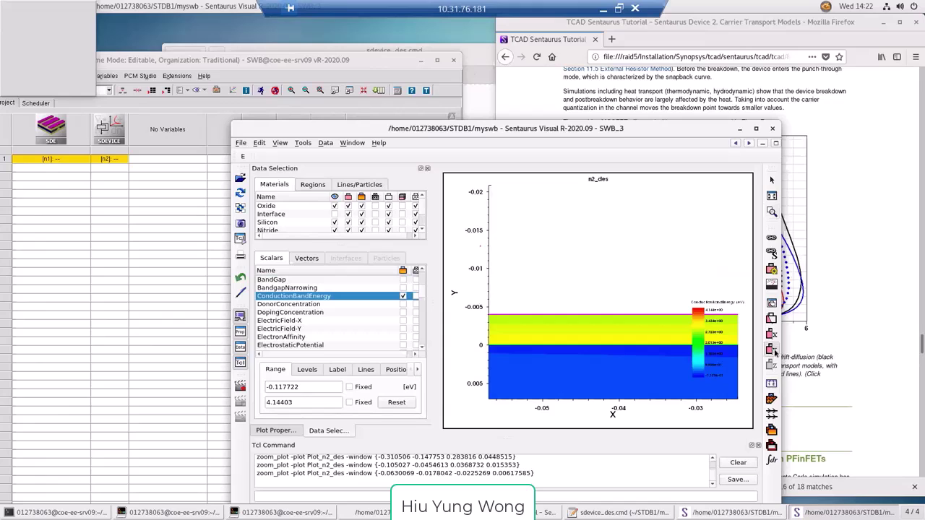
left_click(610, 349)
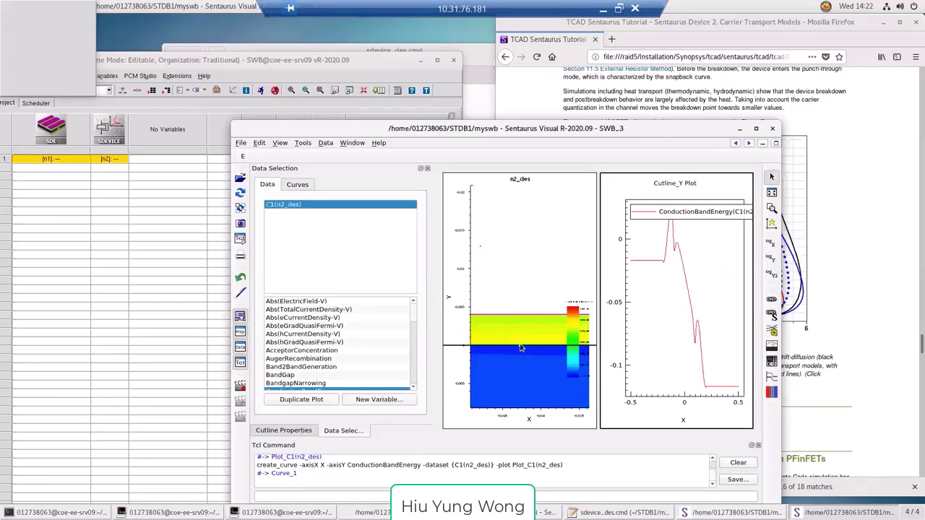
left_click_drag(521, 349, 522, 350)
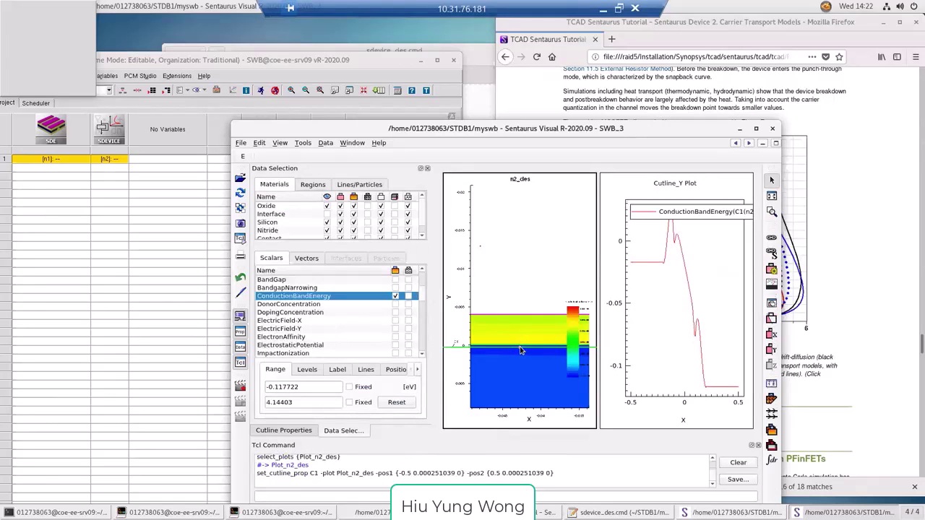
Step: Convert the maximized ConductionBandEnergy cutline plot into a band diagram, and return to the n2_des contour plot
left_click(658, 328)
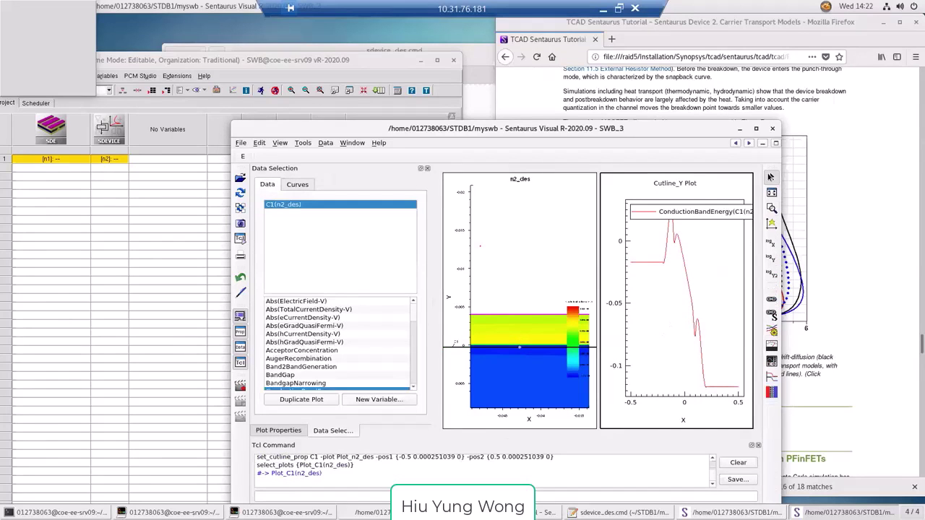
left_click(776, 143)
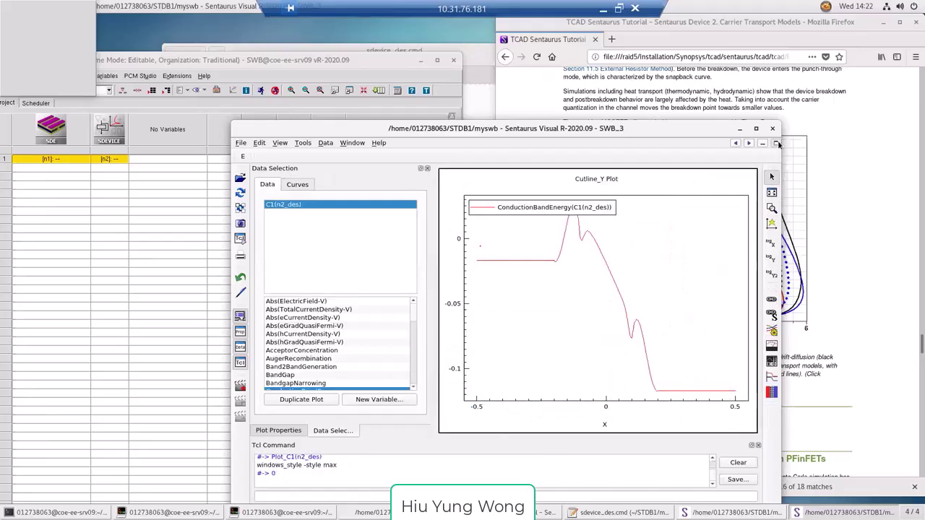
left_click(771, 382)
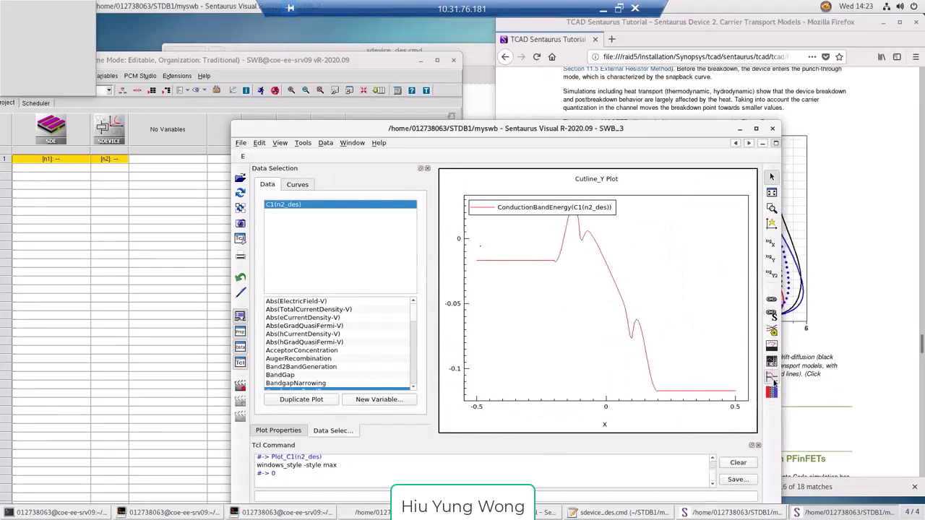
left_click(551, 253)
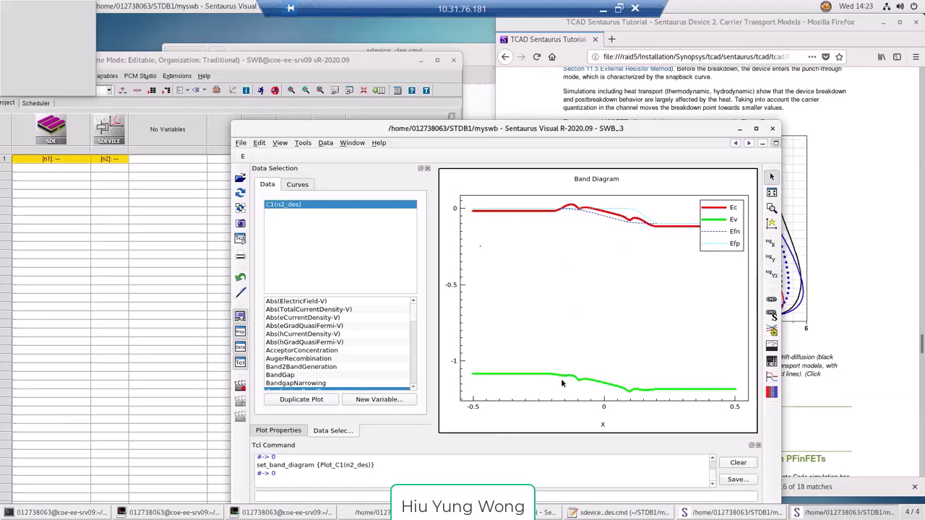
left_click(735, 144)
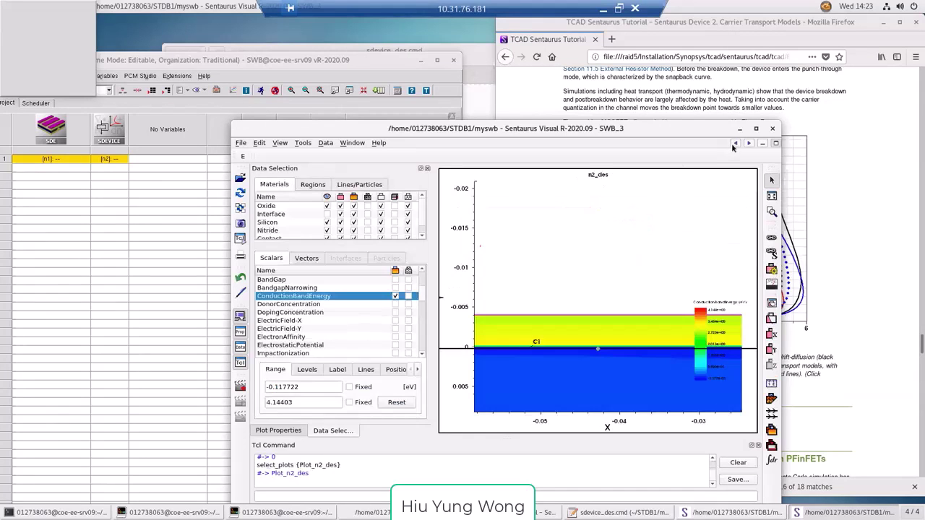
Step: Open the SDevice command file of the SingleDevice library example to examine its Plot section, and return to sdevice_des.cmd
left_click(265, 62)
left_click_drag(550, 60, 613, 54)
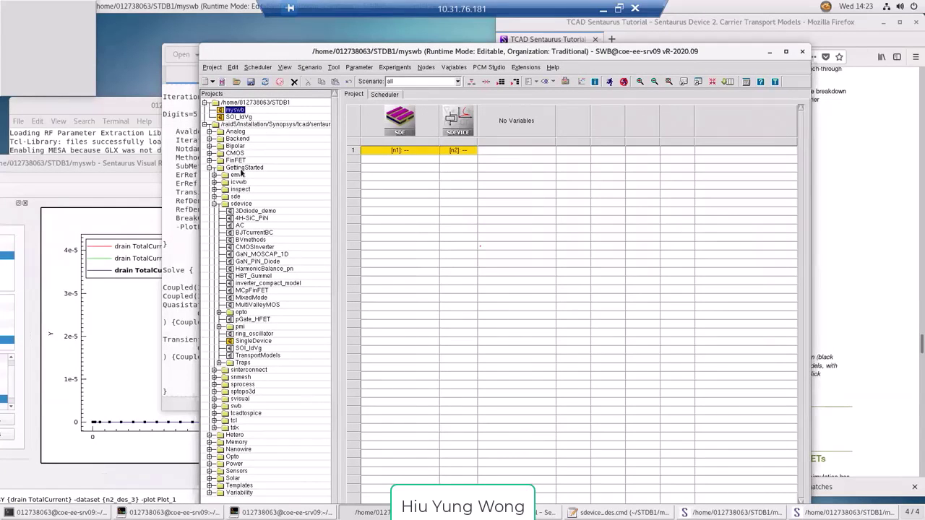
double_click(250, 345)
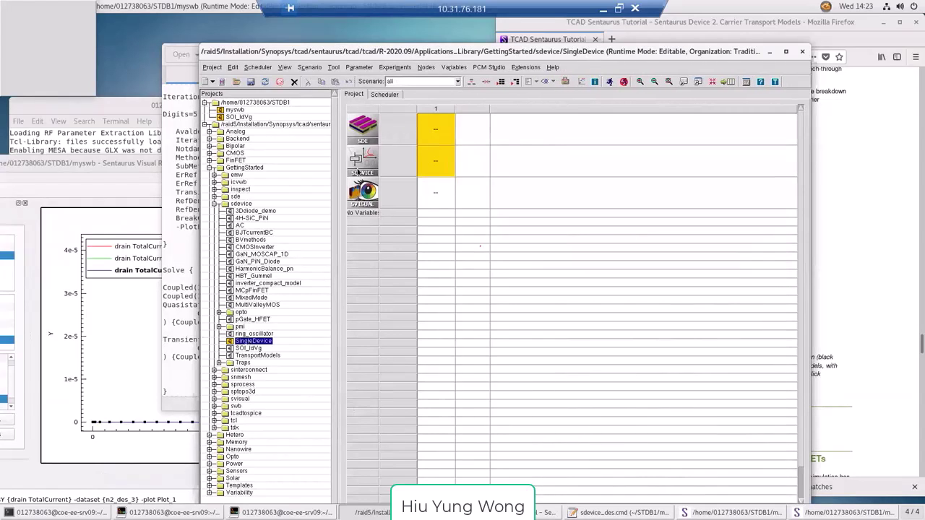
right_click(358, 172)
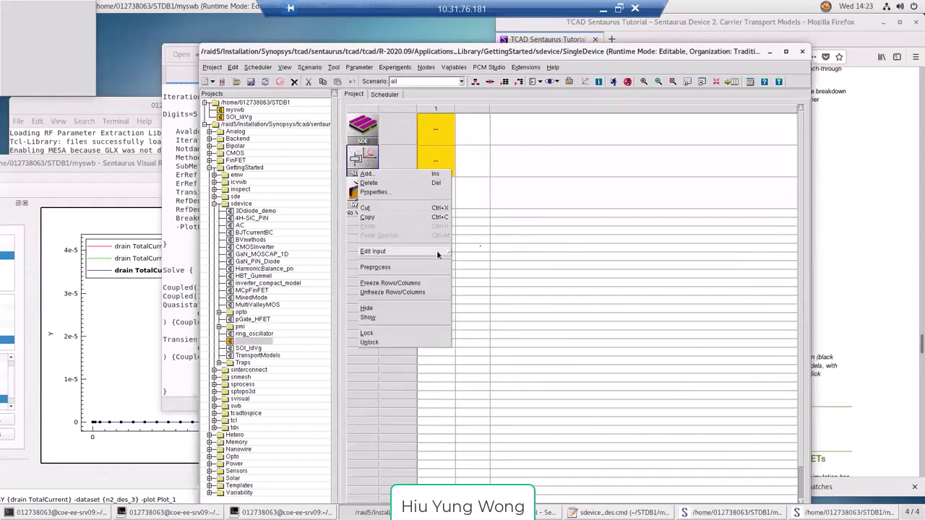
left_click(463, 255)
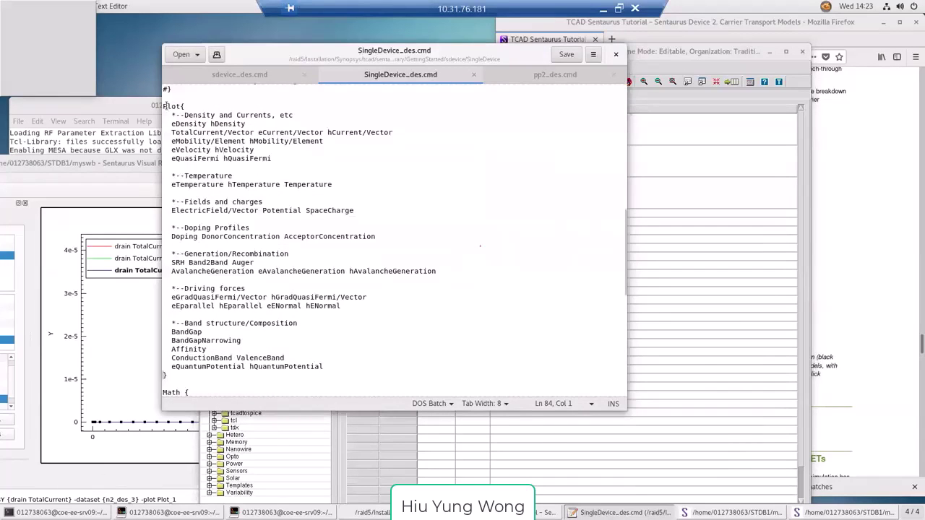
left_click(253, 75)
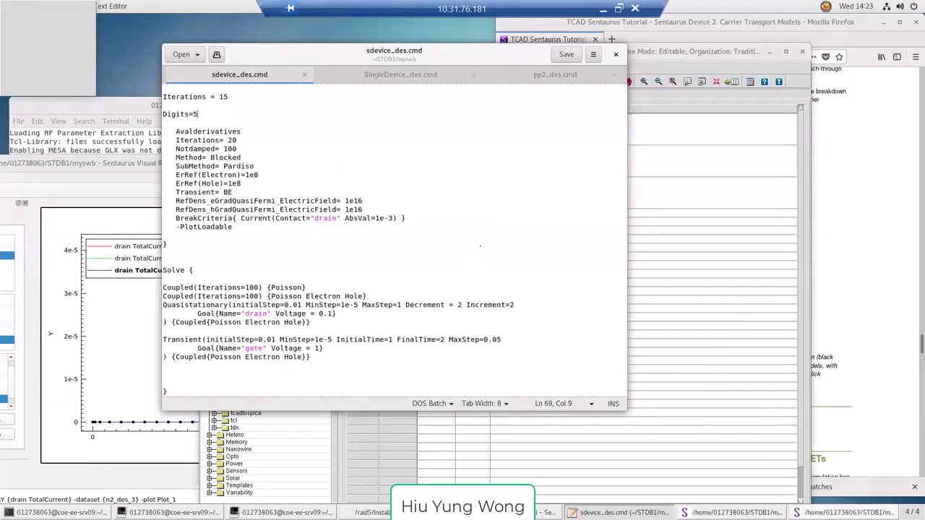
Step: Switch to the n2_des contour plot in Sentaurus Visual and frame the channel region around the C1 cutline beneath the gate
left_click(846, 513)
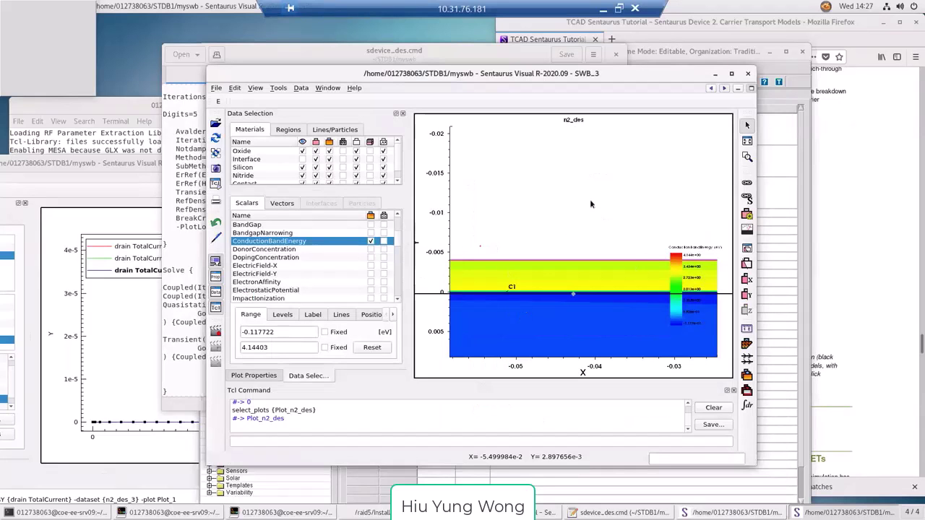
left_click(746, 141)
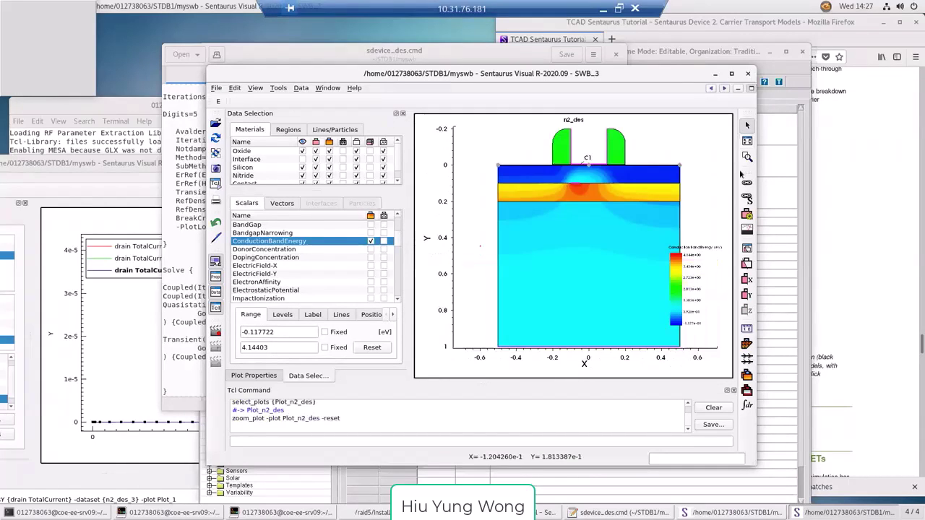
left_click(746, 157)
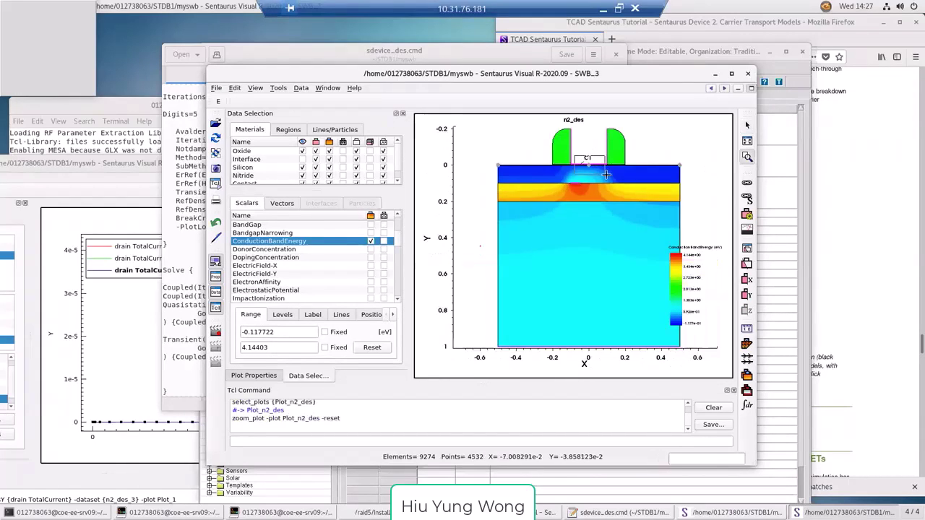
left_click_drag(574, 156, 606, 175)
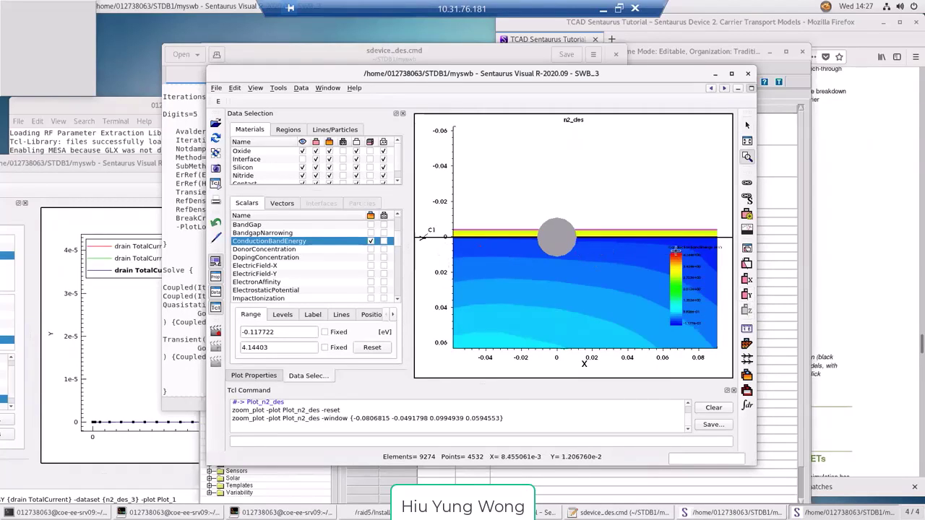
Step: Show the C1(n2_des) cutline plot and regenerate its band diagram, replacing the existing curves
left_click(724, 88)
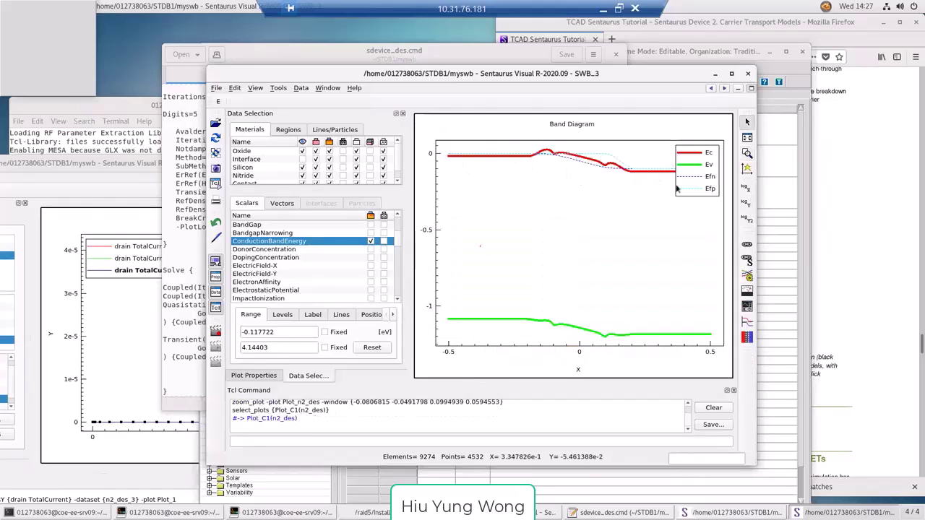
left_click(748, 322)
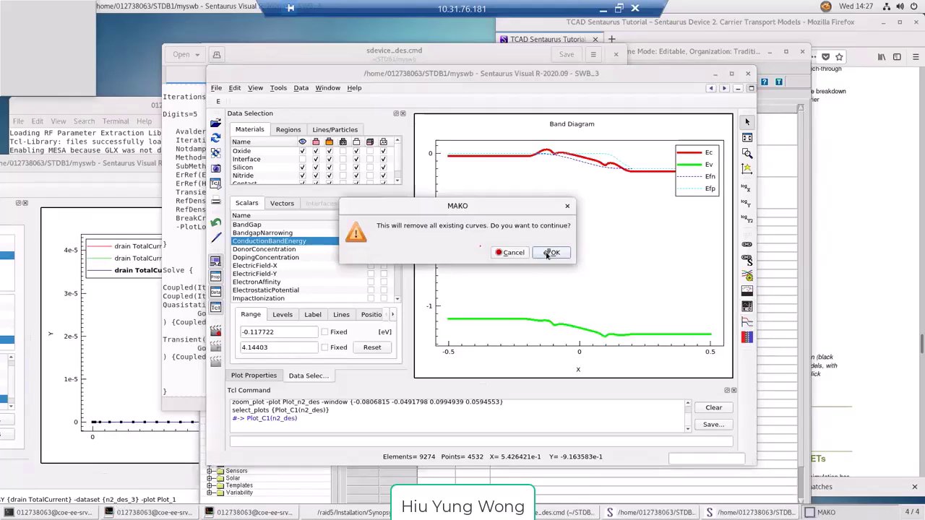
left_click(551, 253)
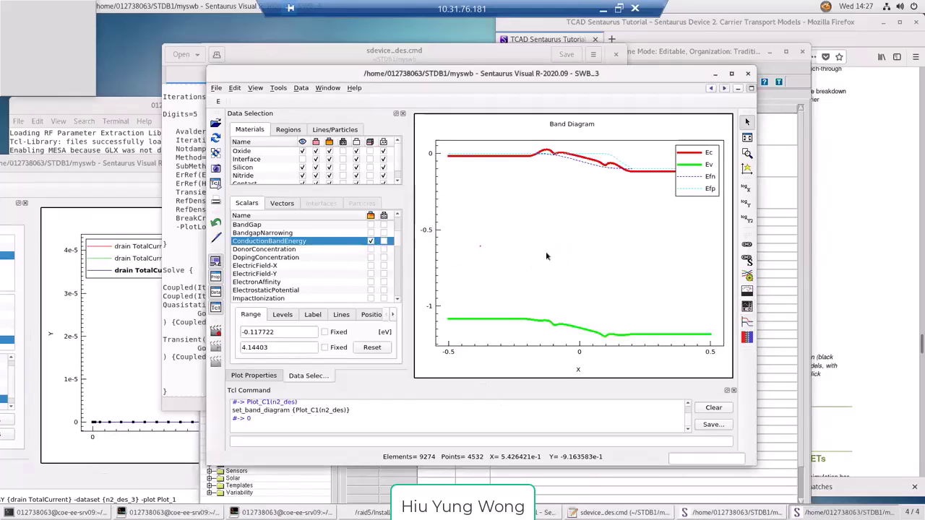
left_click(649, 322)
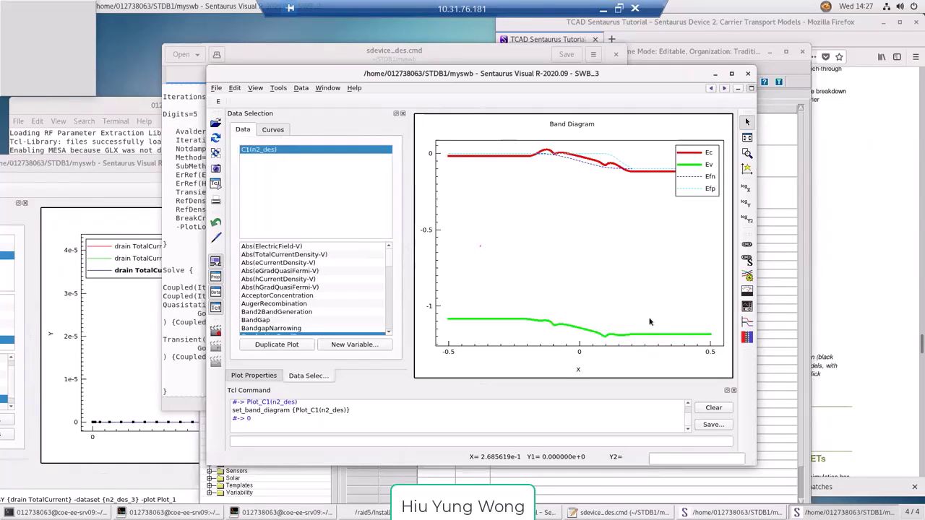
Step: Plot Abs(ElectricField-V), ConductionBandEnergy and finally BandgapNarrowing along the C1 cutline
left_click(313, 247)
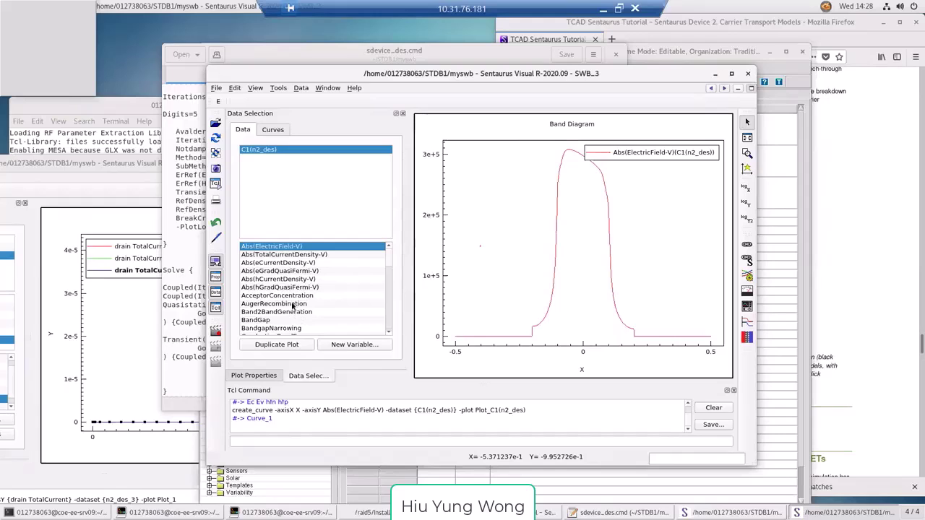
left_click(301, 334)
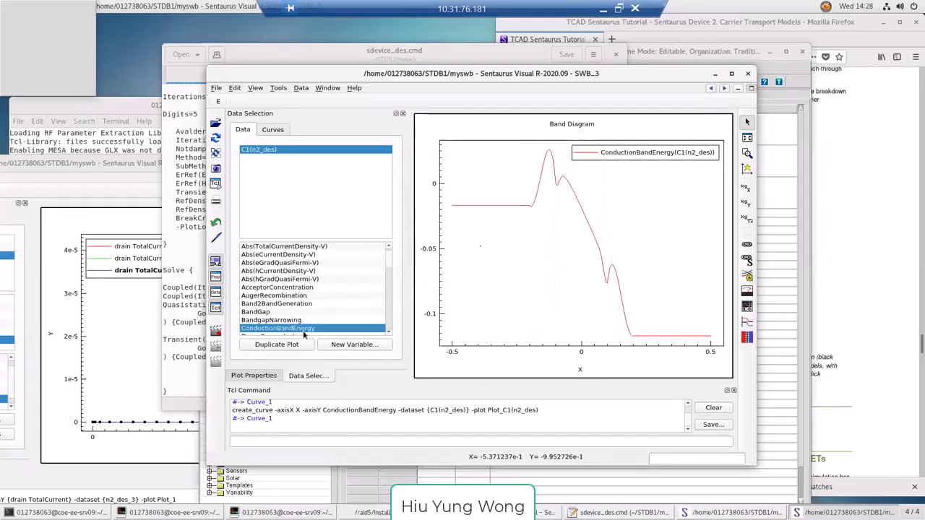
left_click(315, 322)
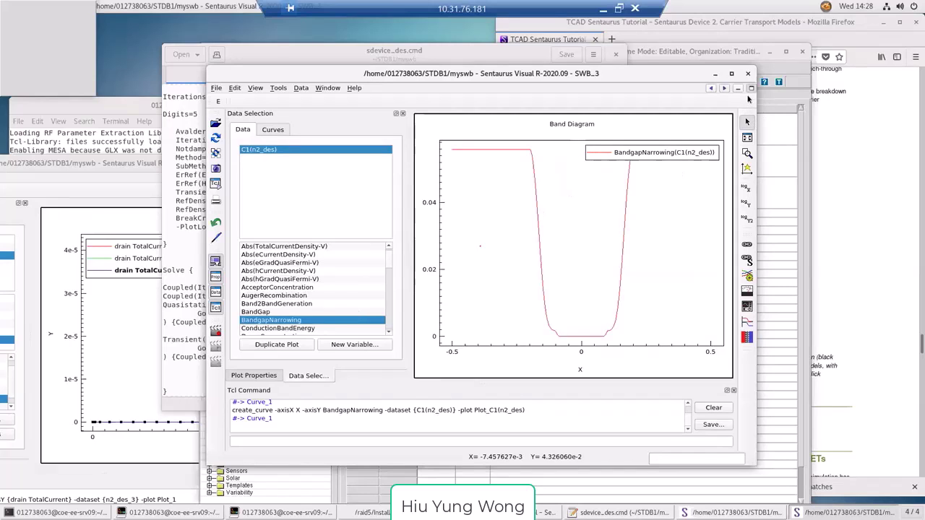
Step: Return to the maximized n2_des contour plot and fit the whole device in it
left_click(752, 88)
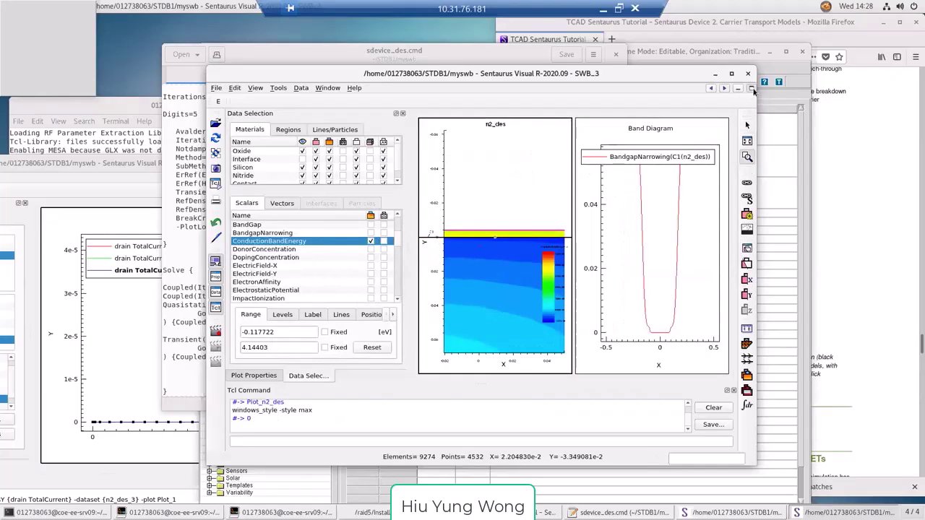
left_click(751, 88)
left_click(749, 141)
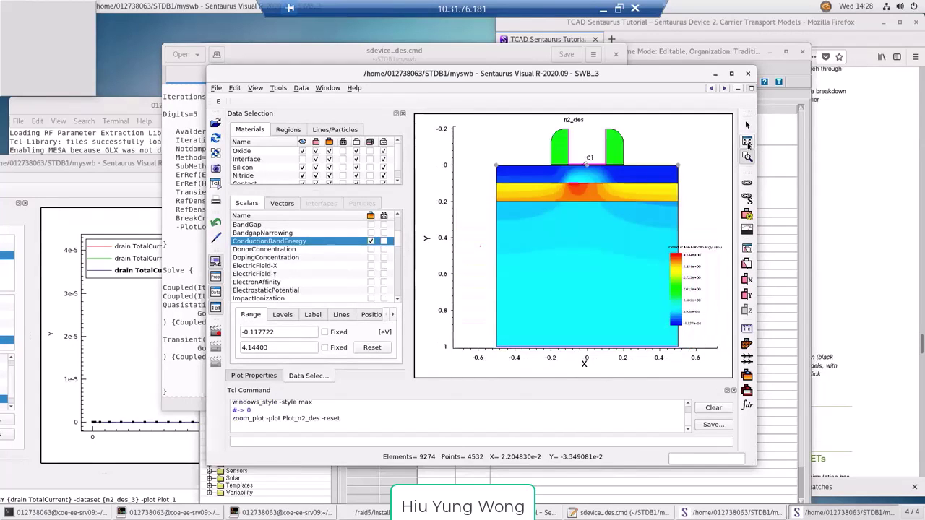
left_click(606, 6)
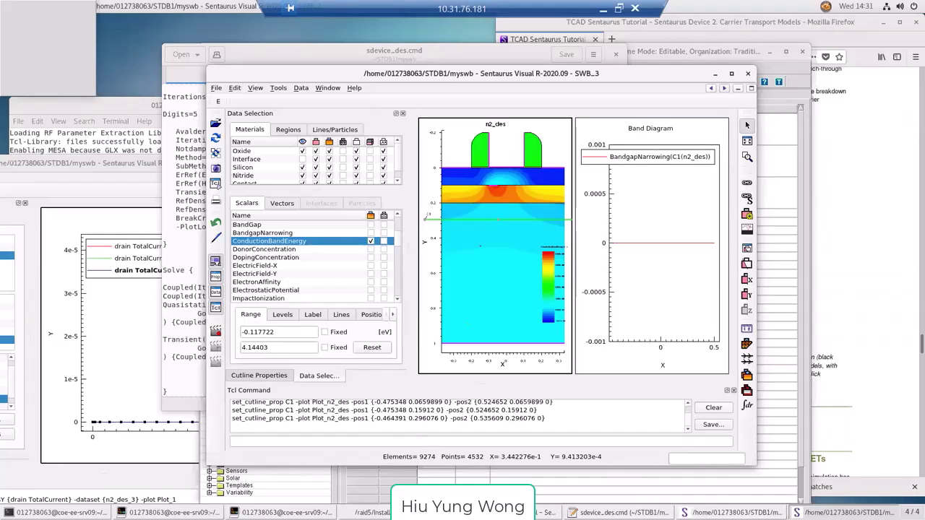
left_click(620, 512)
scroll(433, 125, "up", 10)
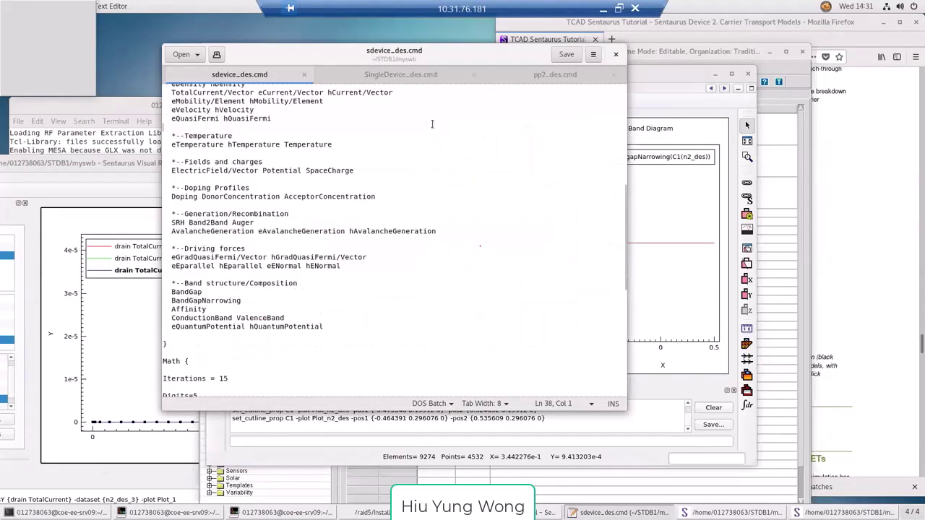
key("ctrl+Home")
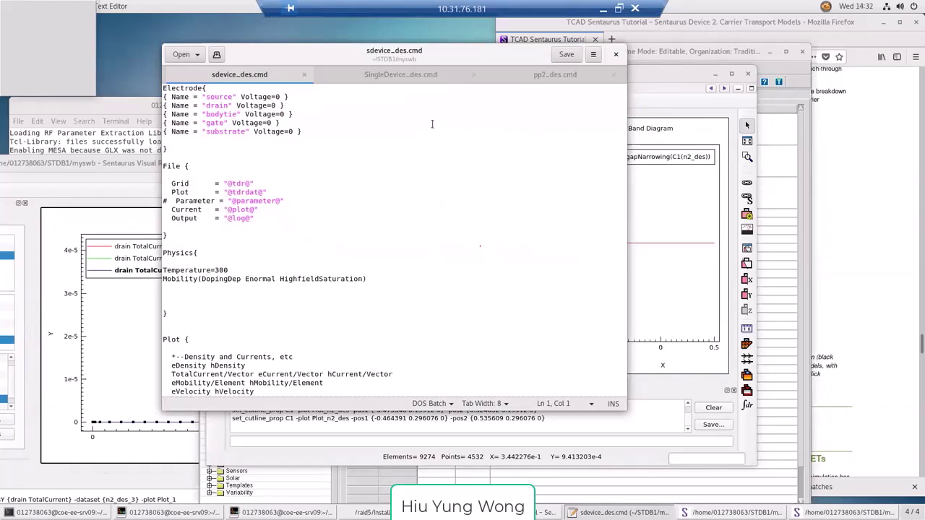
left_click(166, 202)
key("BackSpace")
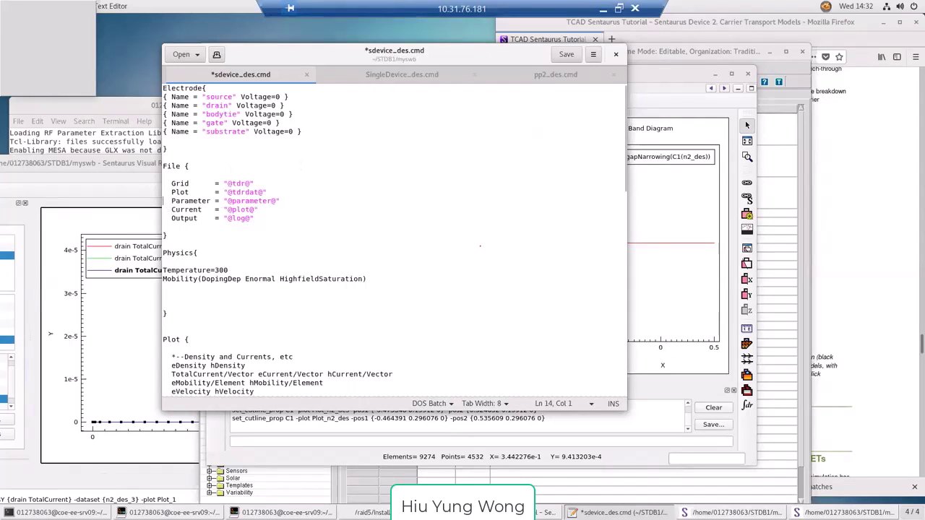
key("ctrl+s")
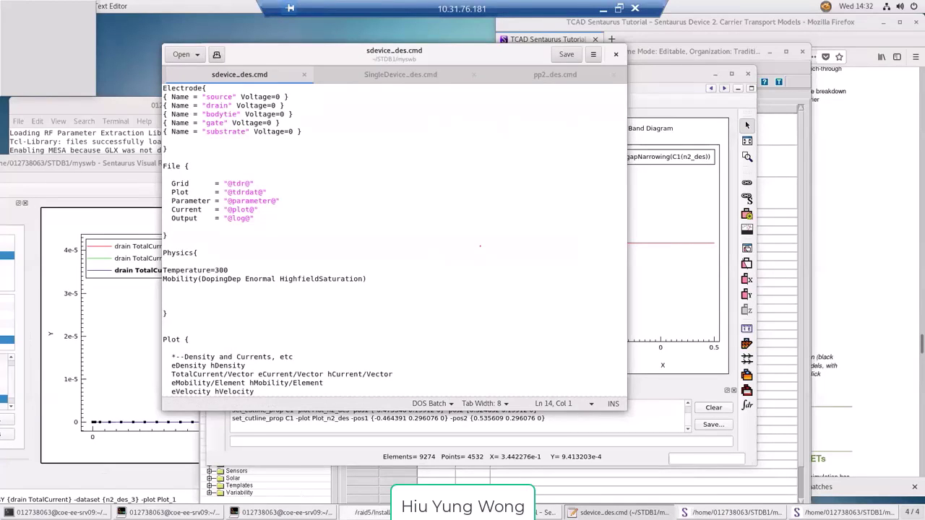
Step: Reopen the myswb project in Sentaurus Workbench and create an empty parameter file for the SDEVICE tool
left_click(370, 513)
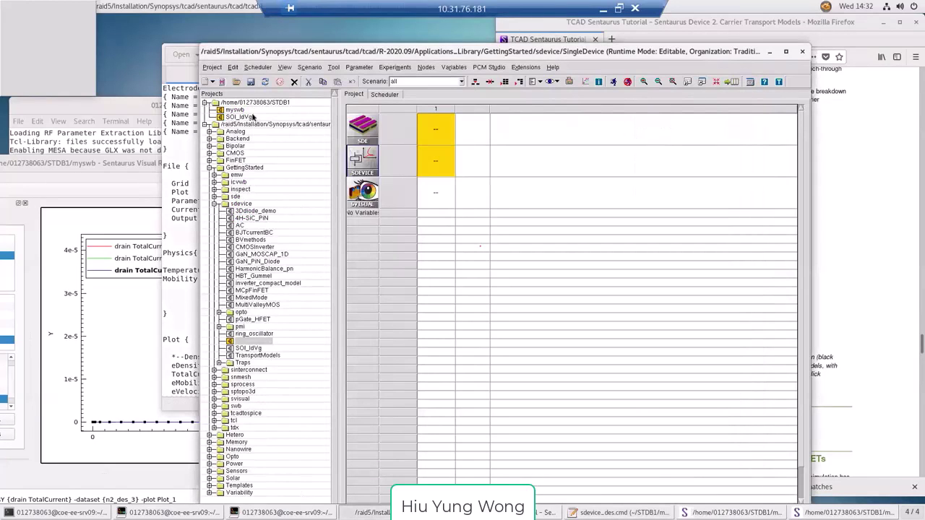
double_click(239, 110)
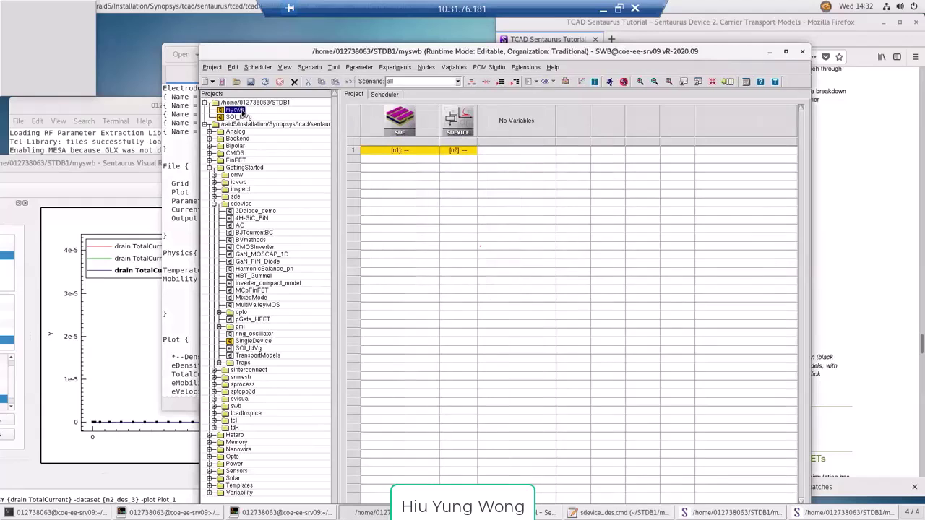
right_click(467, 120)
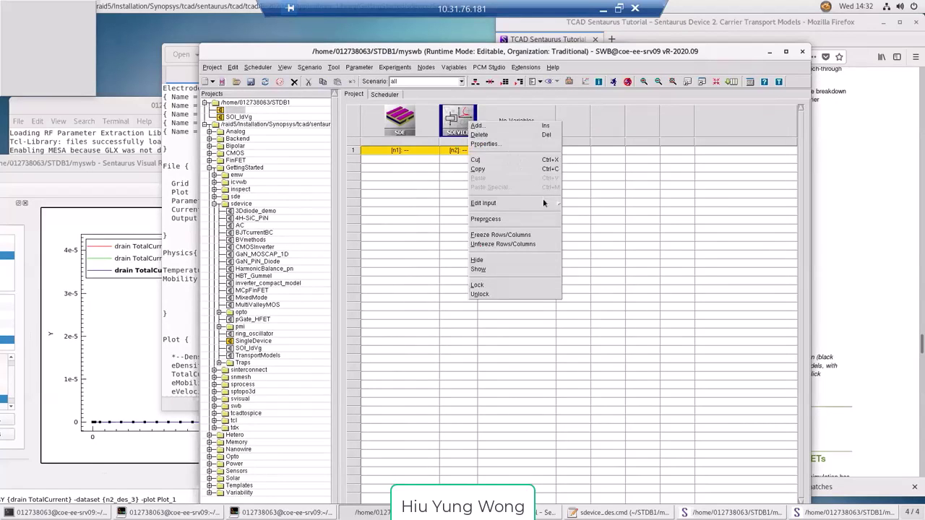
mouse_move(545, 207)
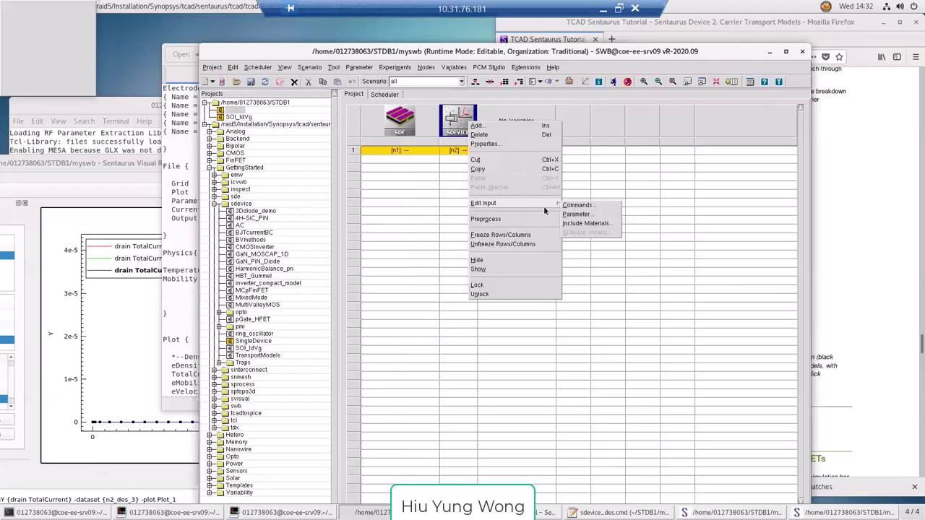
left_click(589, 215)
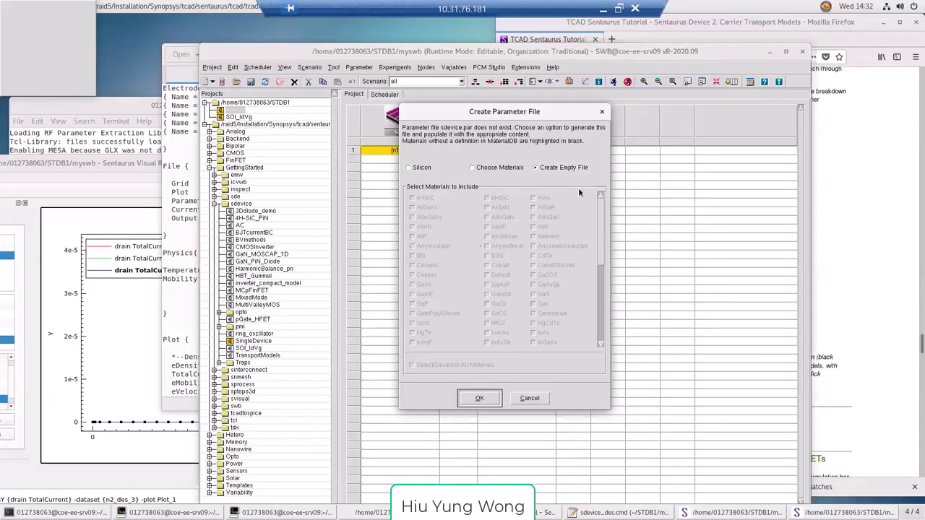
left_click(481, 399)
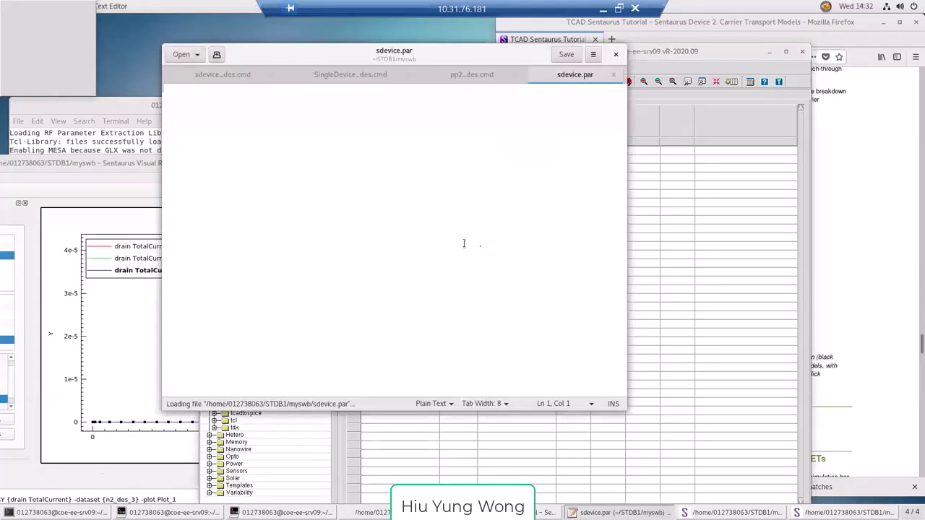
Step: Arrange the sdevice.par editor and the terminal at its ~/Documents prompt side by side
left_click_drag(432, 63, 274, 128)
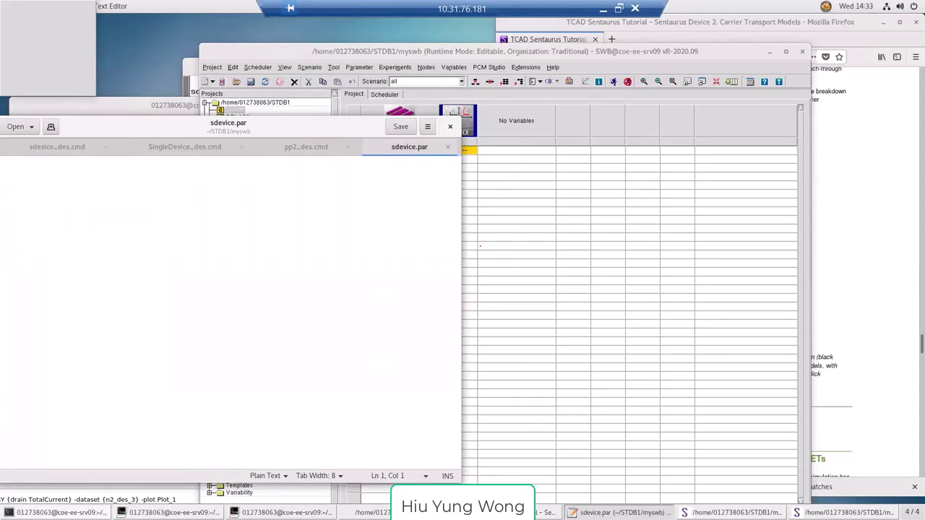
left_click(54, 513)
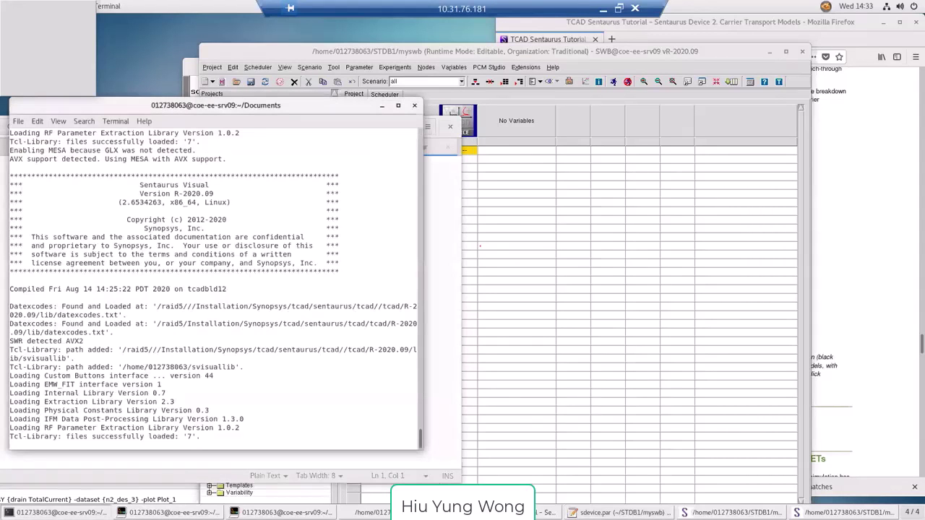
left_click_drag(236, 107, 707, 96)
key("Return")
key("Return")
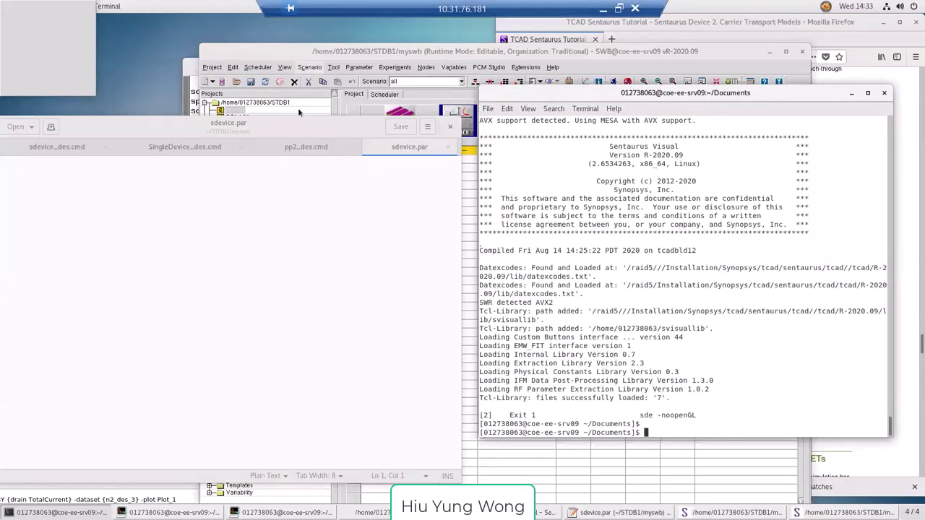
left_click_drag(300, 127, 317, 111)
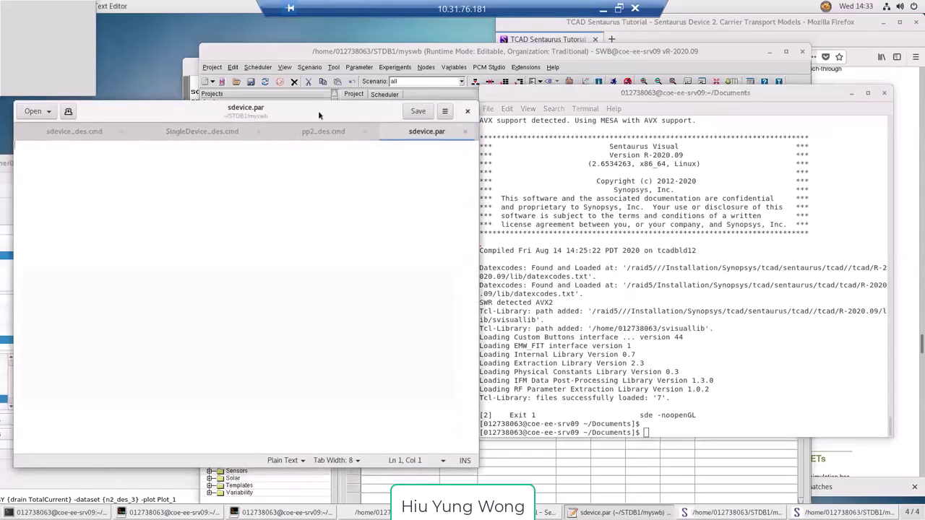
Step: Print the default silicon model parameters in the terminal with the command sdevice -r -P:Silicon
left_click(663, 311)
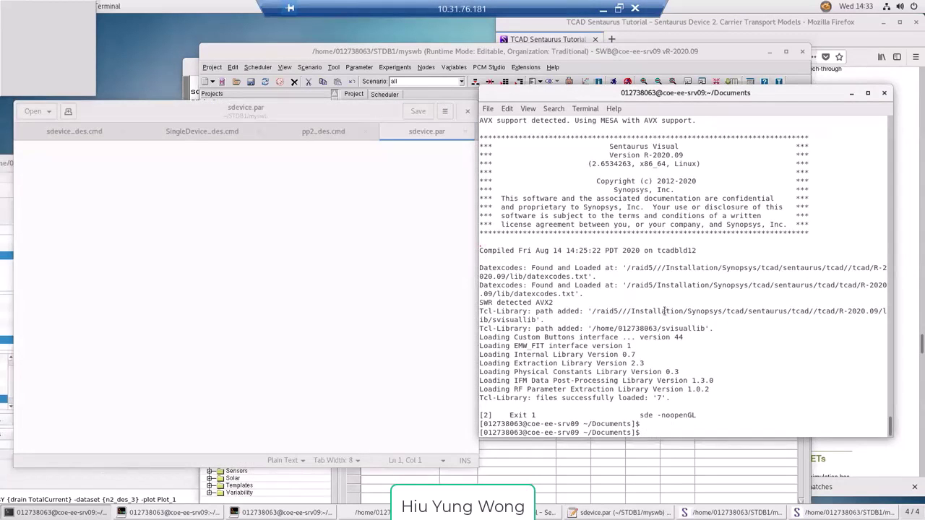
type("sdevc")
key("BackSpace")
type("ice -r -P:Silicon")
key("Return")
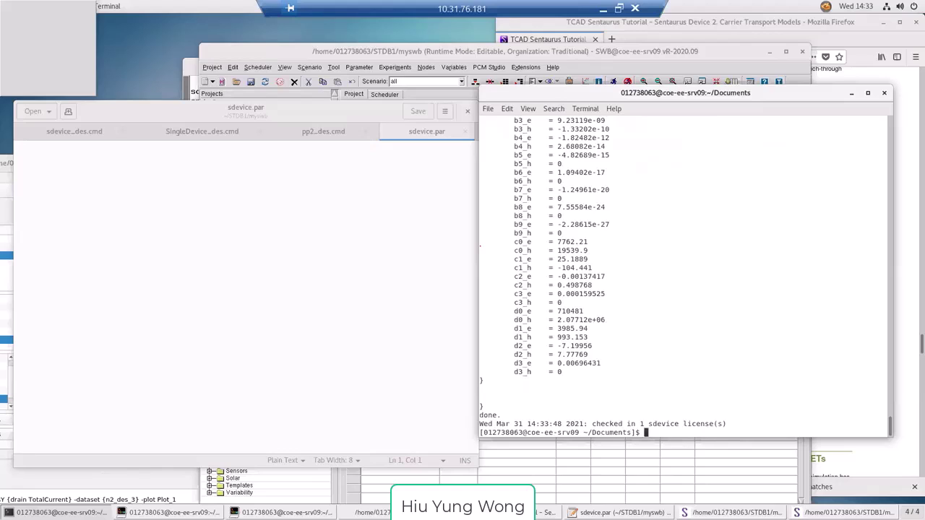
Step: Open models.par from the terminal with the command gedit models.par&
type("geo")
type("it mod")
type("els.")
type("par")
type("&")
key("Return")
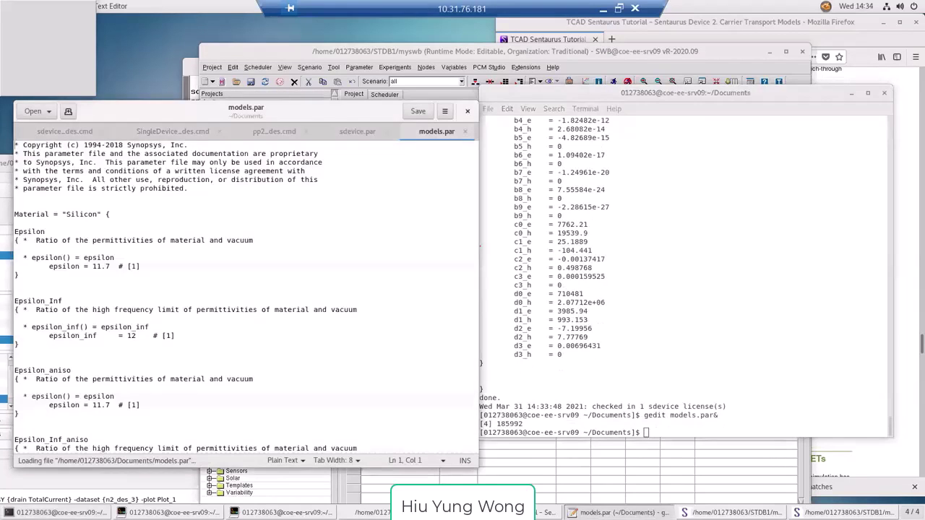
left_click(192, 285)
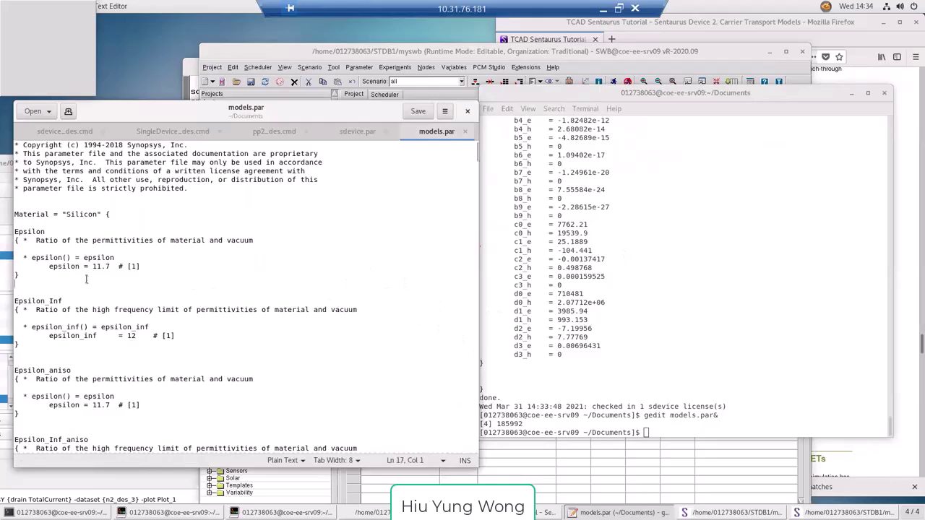
Step: Recall the sdevice -r -P:Silicon command at the terminal prompt without running it
left_click(288, 321)
left_click(570, 256)
type("gedit models.par &")
key("Up")
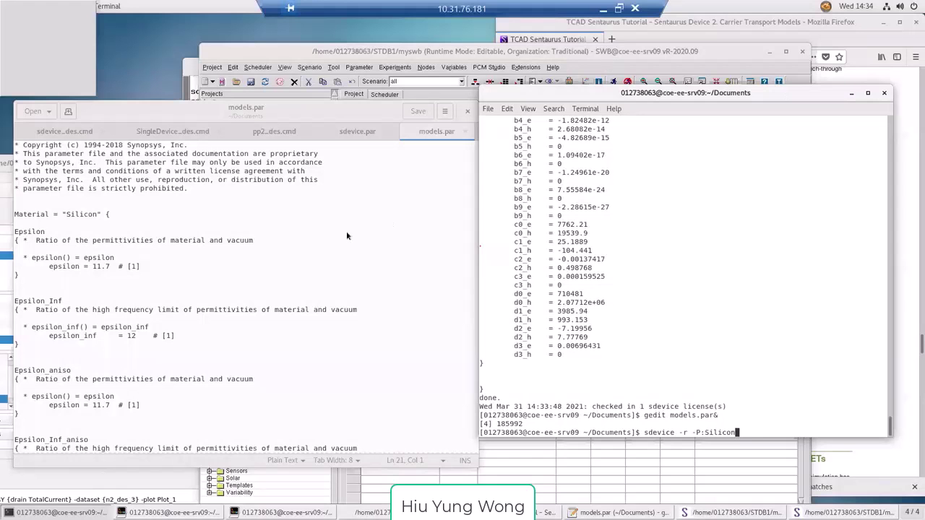
Step: Copy the Material = "Silicon" opening and its Epsilon section from models.par into sdevice.par, add the closing brace, and save
left_click(346, 232)
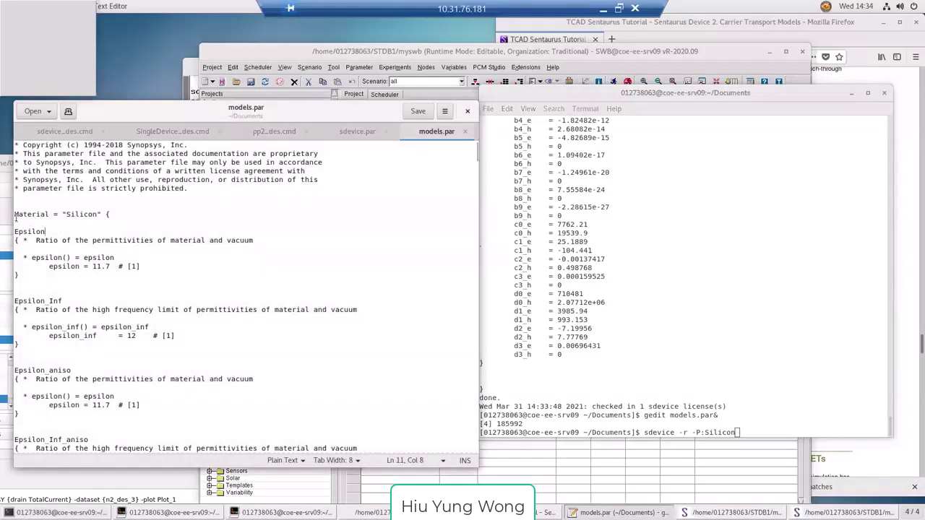
left_click_drag(14, 215, 60, 285)
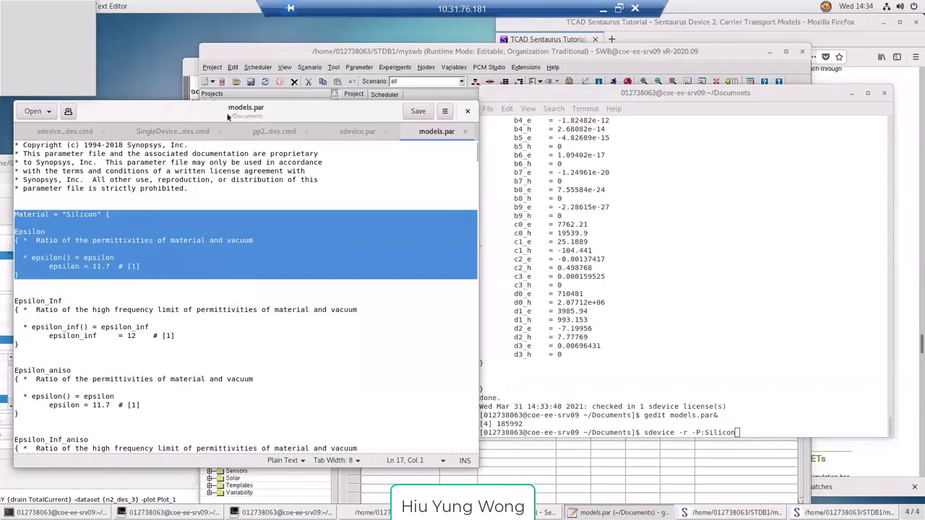
left_click(357, 132)
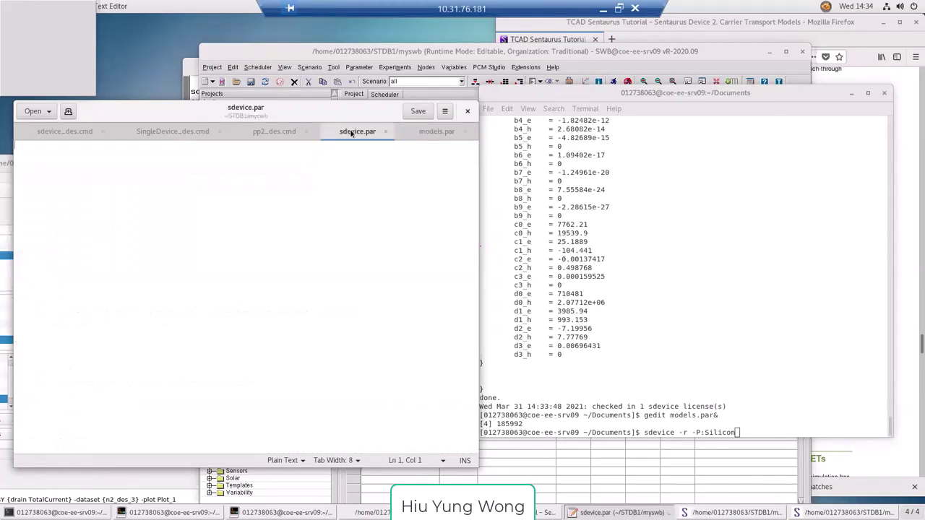
type("Material = \"Silicon\" {  Epsilon { *  Ratio of the permittivities of material and vacuum    * epsilon() = epsilon \tepsilon = 11.7  # [1] }")
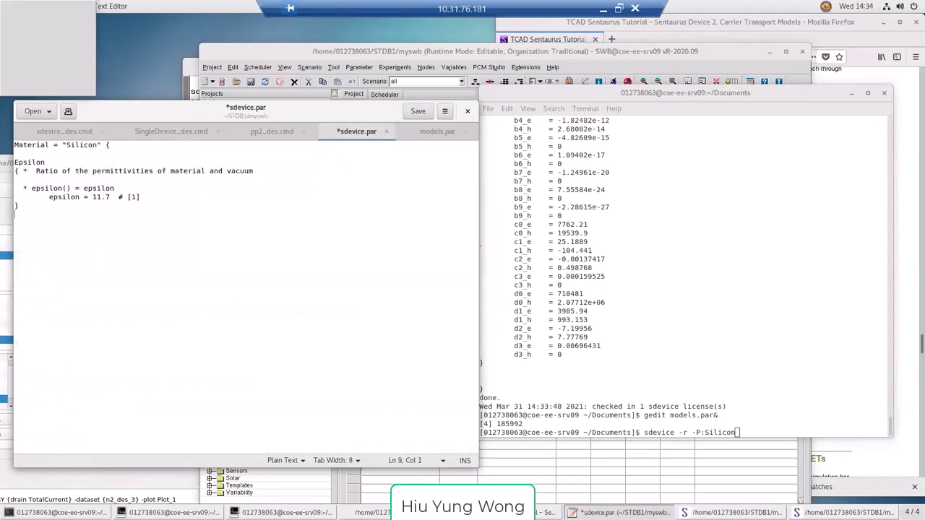
key("Return")
type("}")
key("ctrl+s")
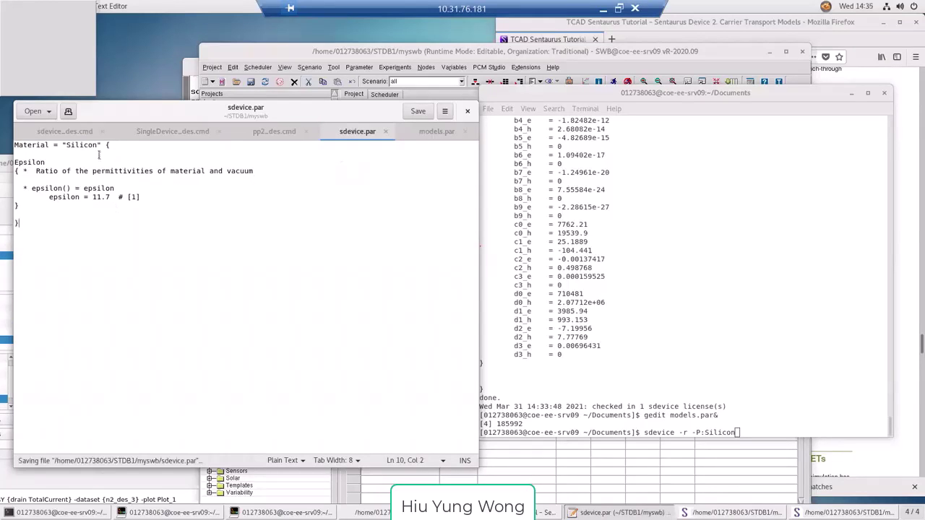
Step: Change the material name in sdevice.par to "Oxide" and save the file
left_click_drag(14, 162, 39, 215)
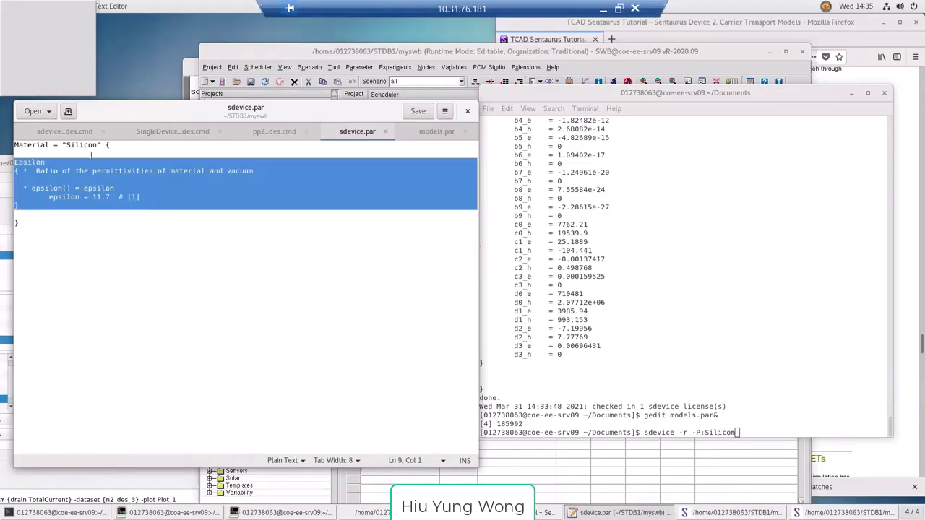
left_click(109, 145)
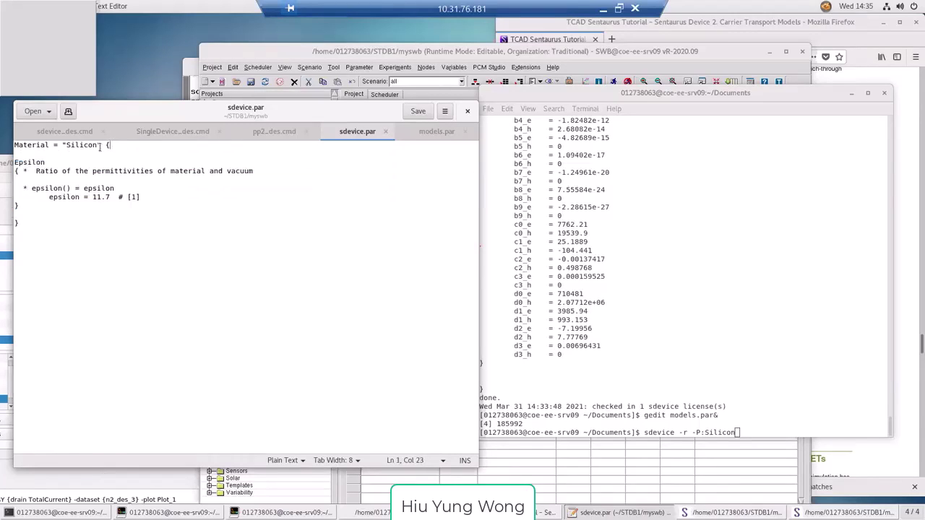
key("BackSpace")
key("BackSpace")
key("BackSpace")
key("BackSpace")
key("BackSpace")
key("BackSpace")
key("BackSpace")
type("Oxide")
key("ctrl+s")
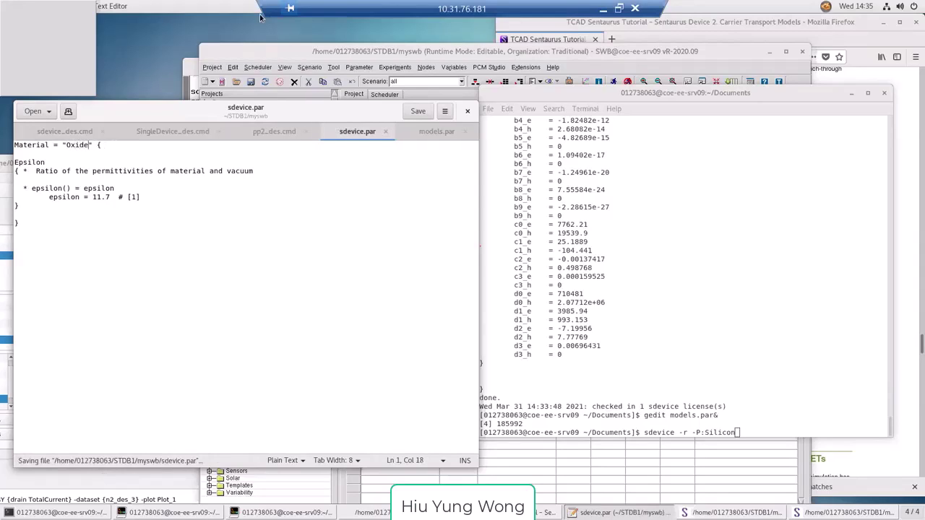
left_click(111, 196)
key("BackSpace")
key("BackSpace")
key("BackSpace")
key("BackSpace")
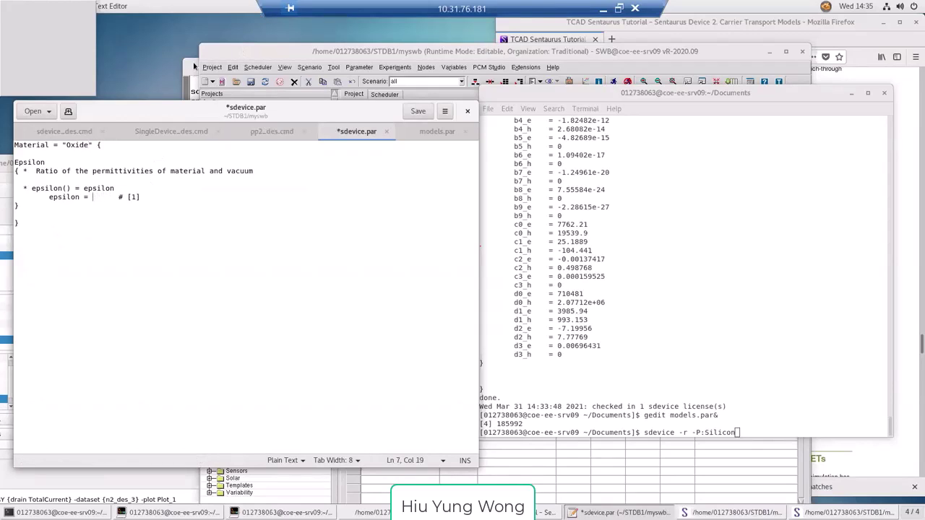
type("@p")
key("BackSpace")
type("eps@")
key("ctrl+s")
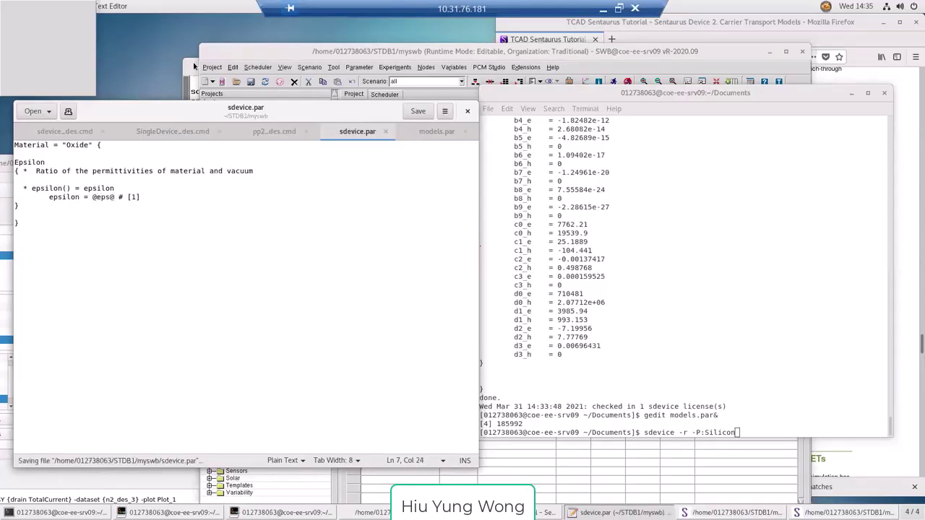
key("shift+Left")
key("shift+Left")
key("shift+Left")
key("shift+Left")
key("shift+Left")
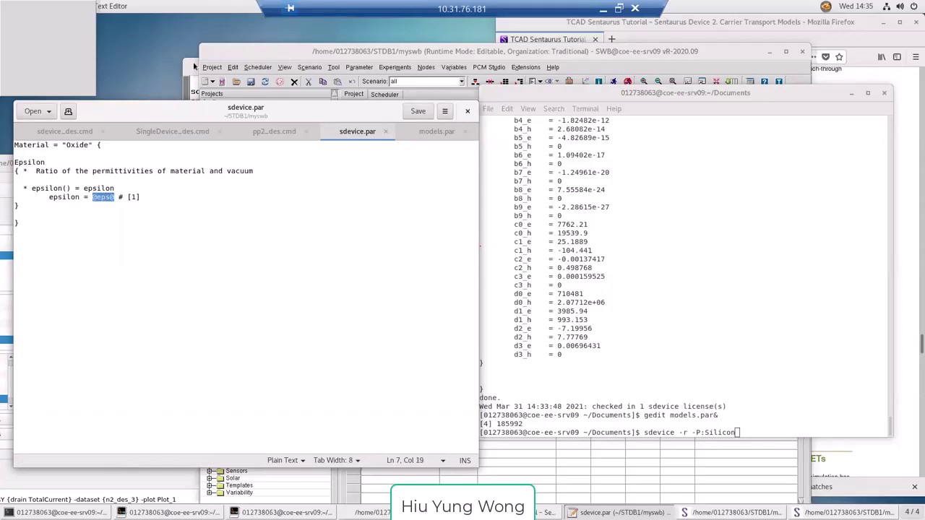
key("Right")
key("Down")
key("Down")
key("Down")
left_click_drag(20, 224, 2, 139)
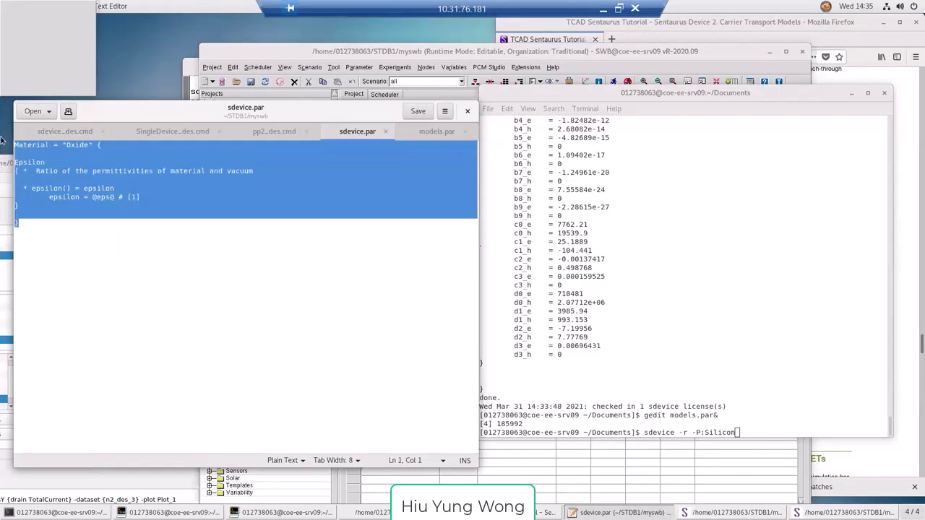
left_click(109, 246)
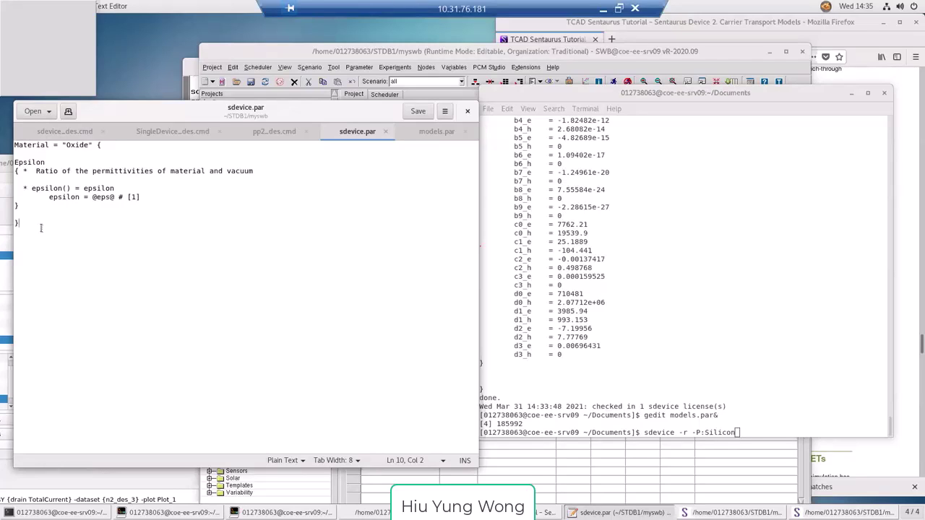
key("Up")
key("Up")
left_click(111, 242)
Step: Review the silicon Epsilon block in models.par and the recalled sdevice -r -P:Silicon command in the terminal
left_click(425, 132)
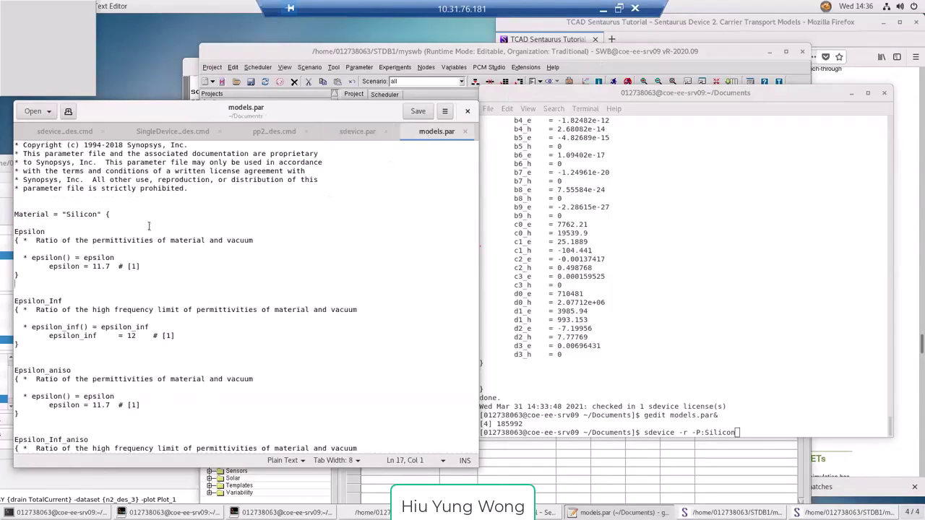
left_click(21, 204)
left_click_drag(22, 204, 62, 288)
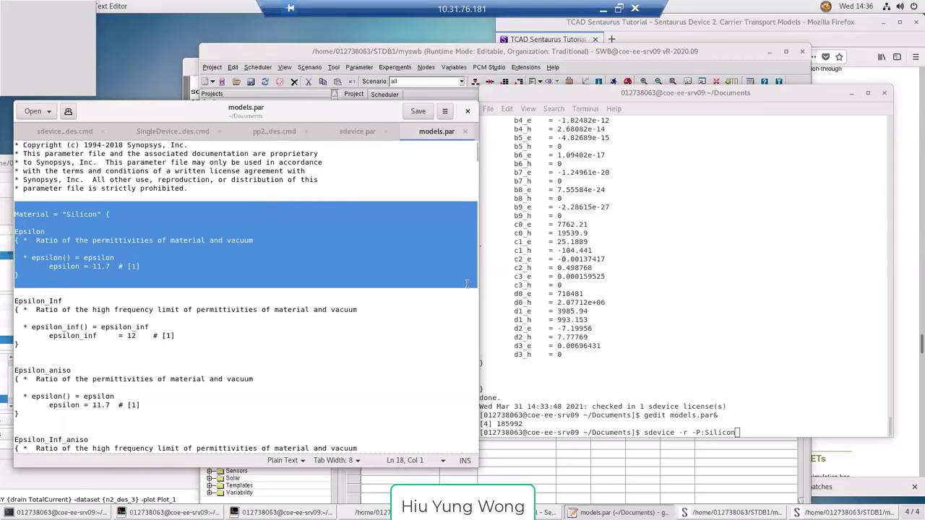
left_click(679, 323)
key("Up")
key("Down")
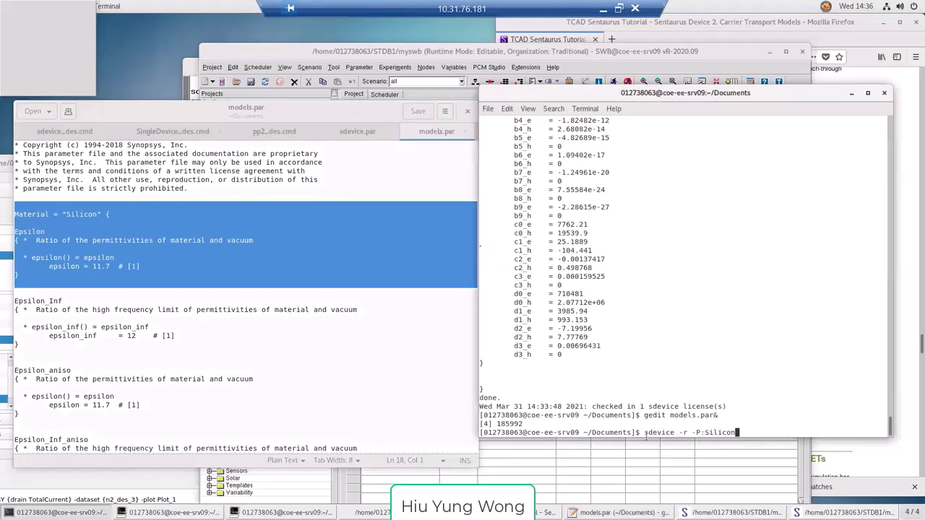
key("Up")
key("Left")
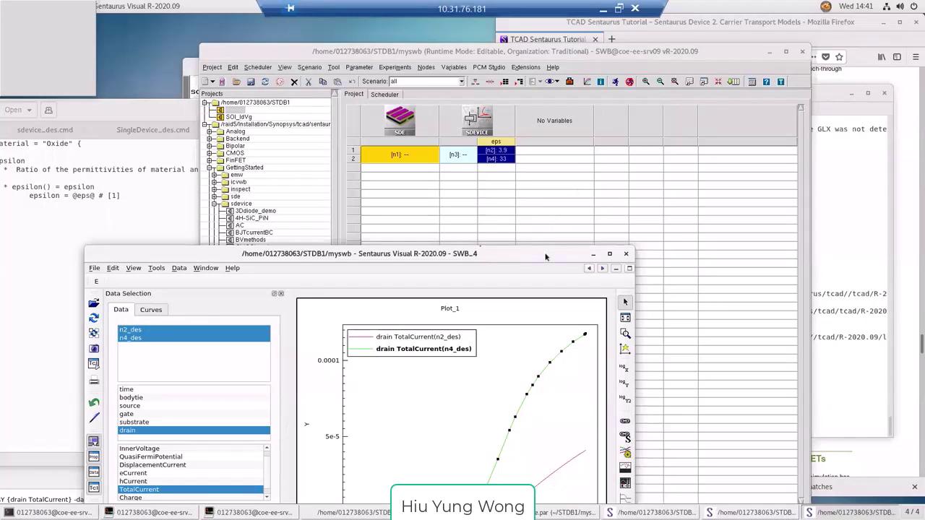
Step: Close the SWB_4 plot window and check the two eps nodes, 3.9 and 33, in the myswb project
left_click_drag(545, 257, 547, 222)
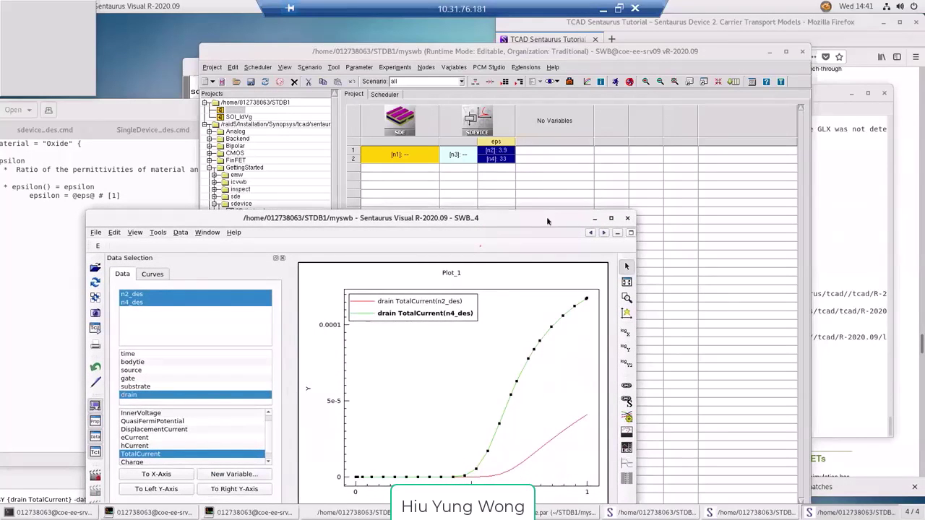
left_click(627, 219)
left_click(499, 168)
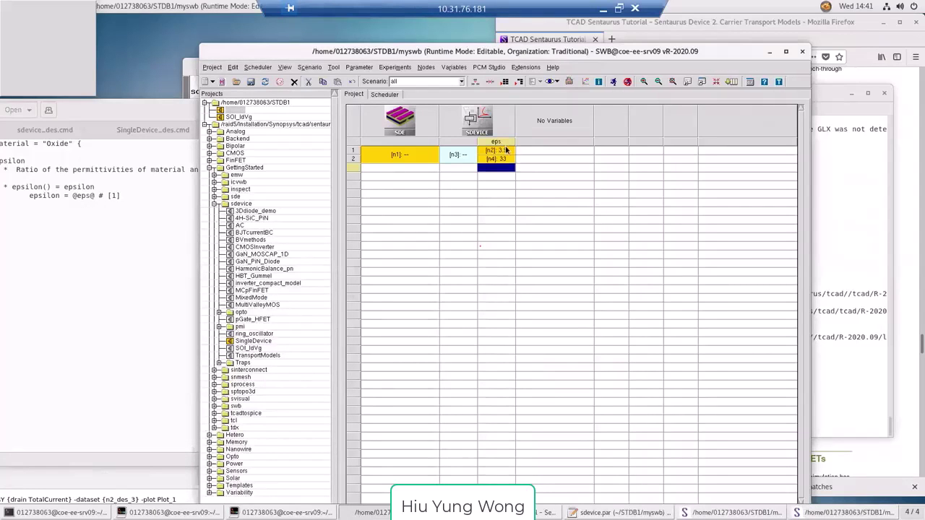
left_click(504, 152)
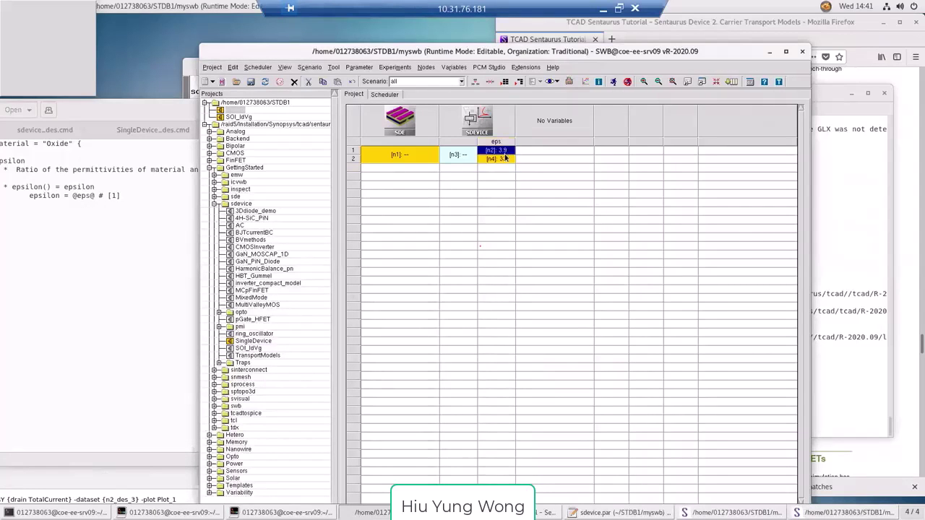
left_click(500, 160)
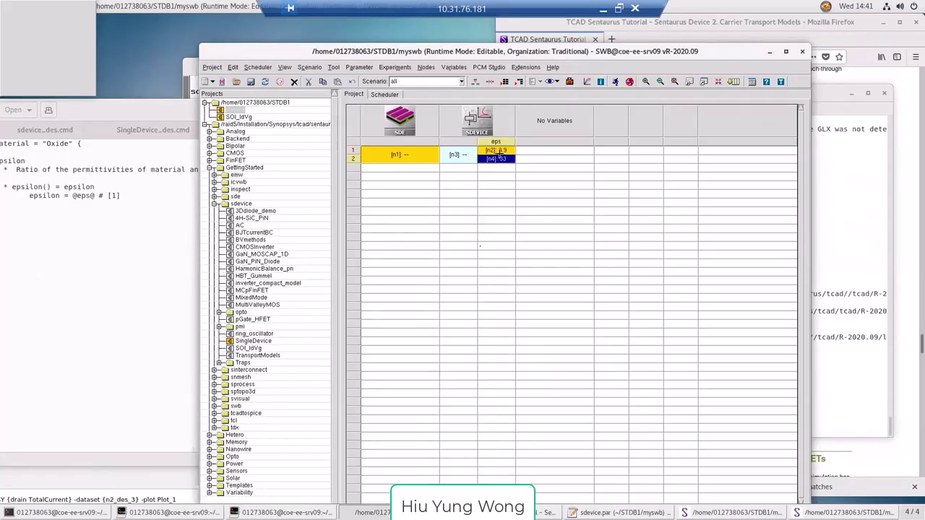
Step: Visualize n2_des.plt and n4_des.plt from both eps nodes together in a new Sentaurus Visual instance
left_click_drag(498, 151, 497, 159)
right_click(498, 159)
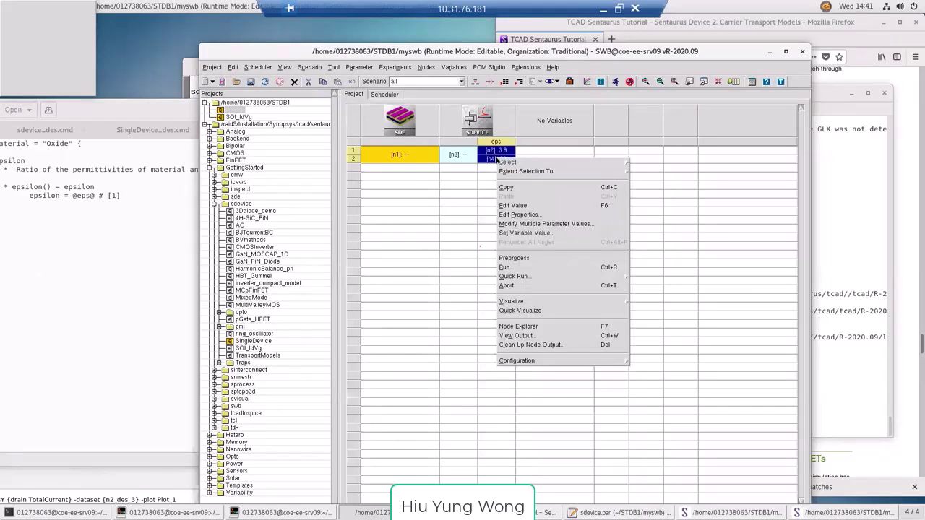
left_click(636, 302)
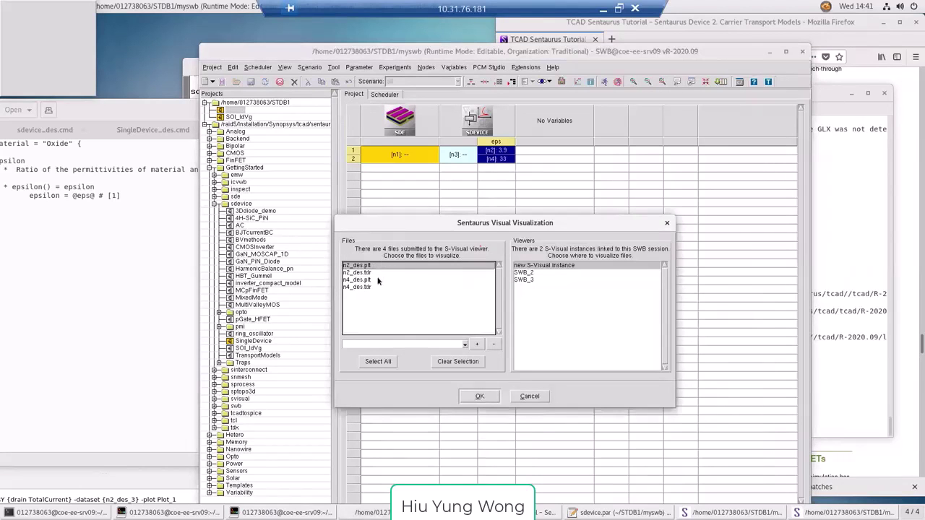
left_click(380, 280, "ctrl")
left_click(479, 396)
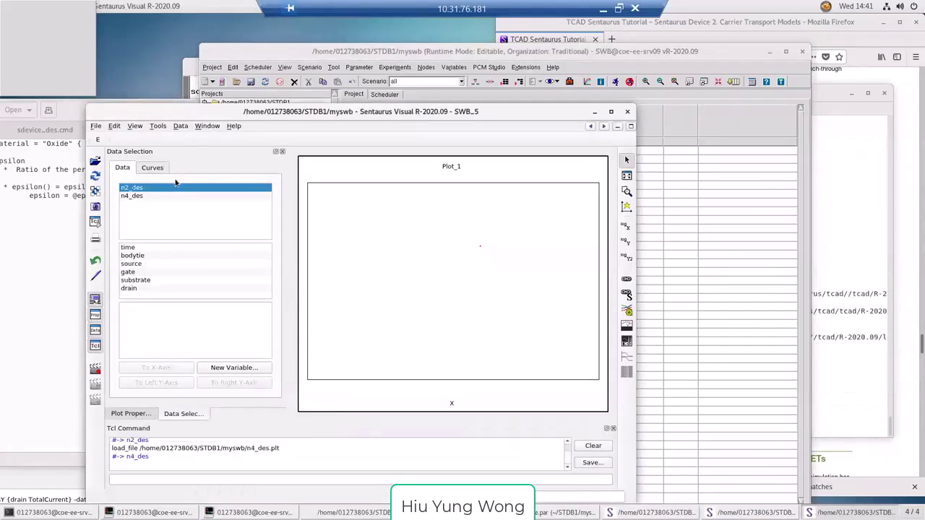
Step: Plot gate TotalCurrent against gate OuterVoltage for both the n2_des and n4_des datasets
left_click_drag(176, 188, 198, 198)
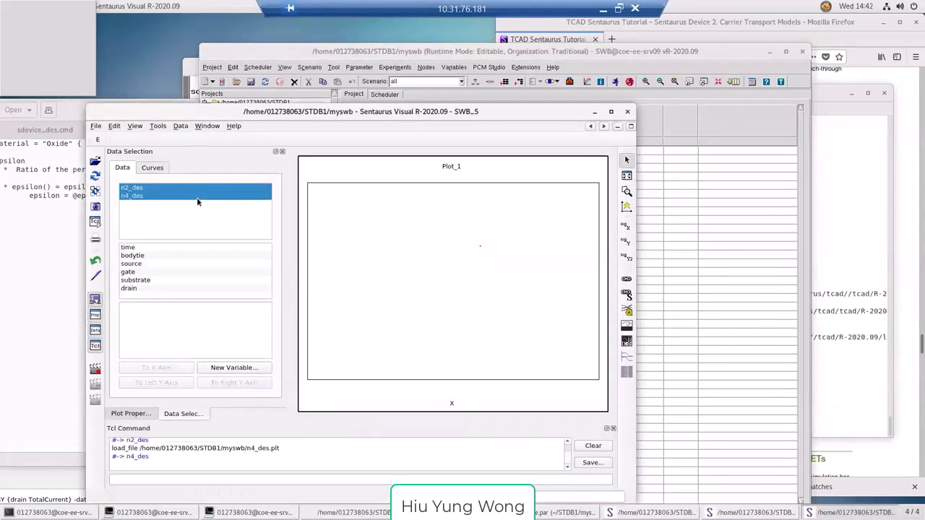
left_click(155, 272)
left_click(165, 307)
left_click(173, 371)
left_click(166, 356)
left_click(156, 382)
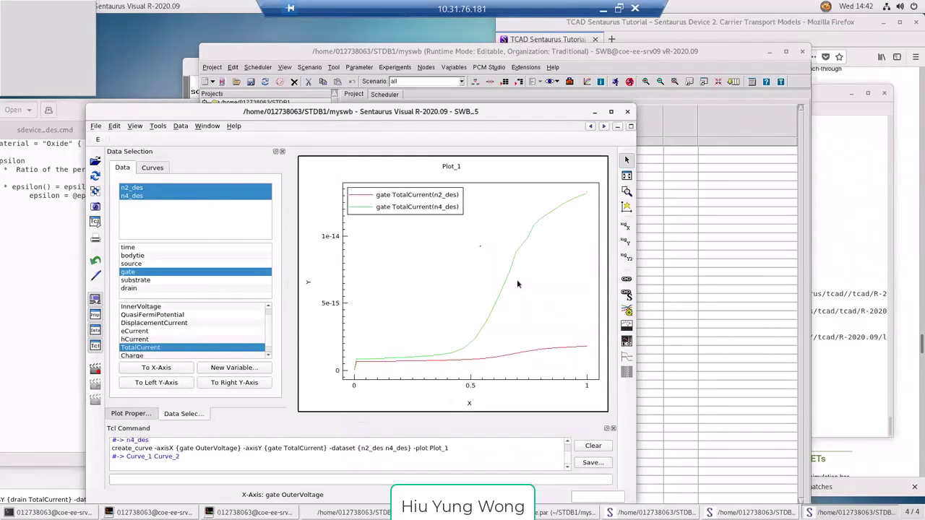
Step: Add drain TotalCurrent of both datasets to the left Y-axis of the plot
left_click(145, 289)
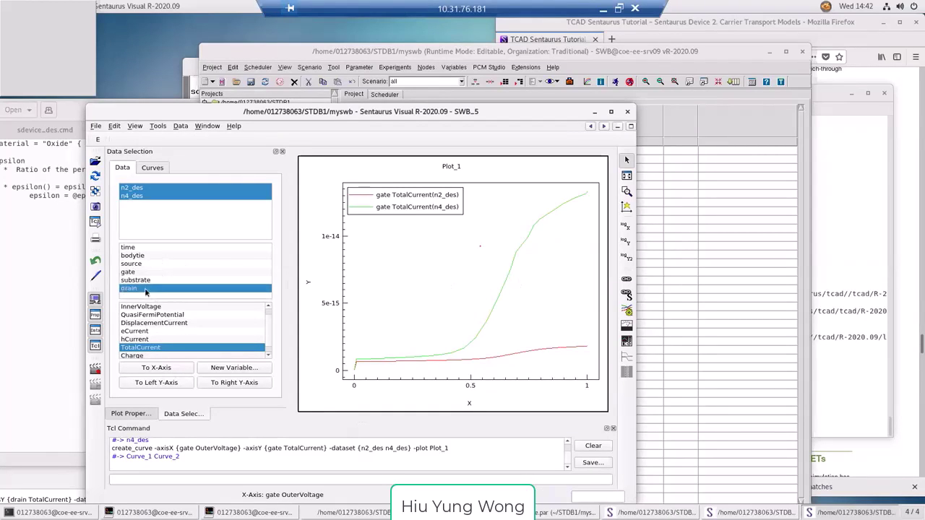
left_click(150, 339)
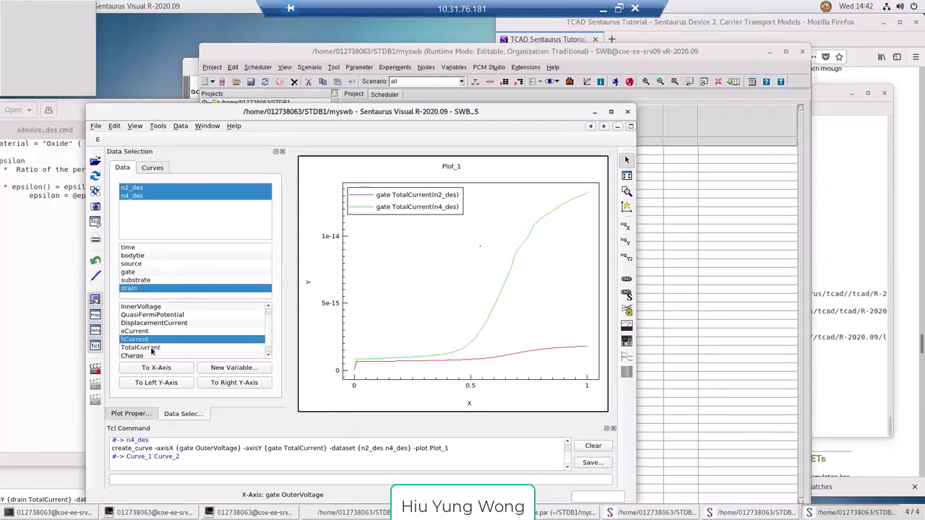
left_click(151, 348)
left_click(173, 382)
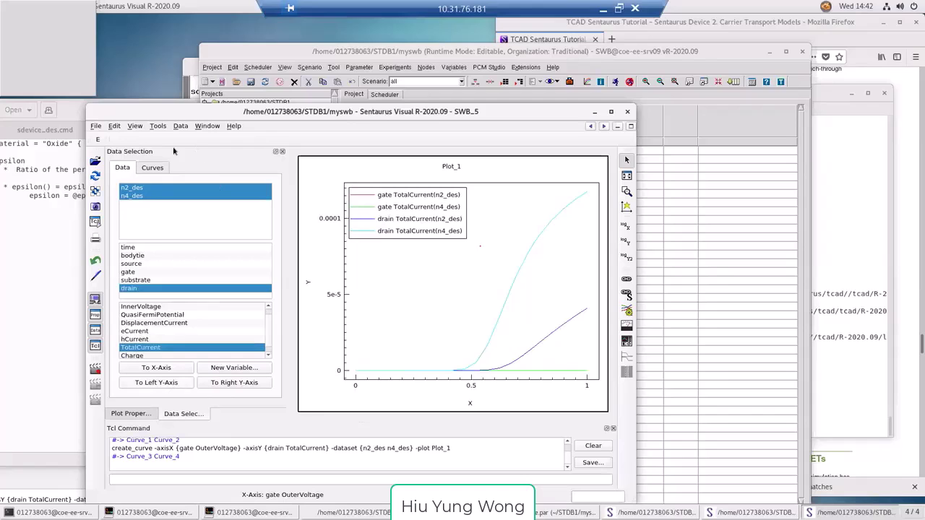
Step: Delete both gate TotalCurrent curves and highlight the drain TotalCurrent(n4_des) curve
left_click(156, 168)
left_click(157, 194)
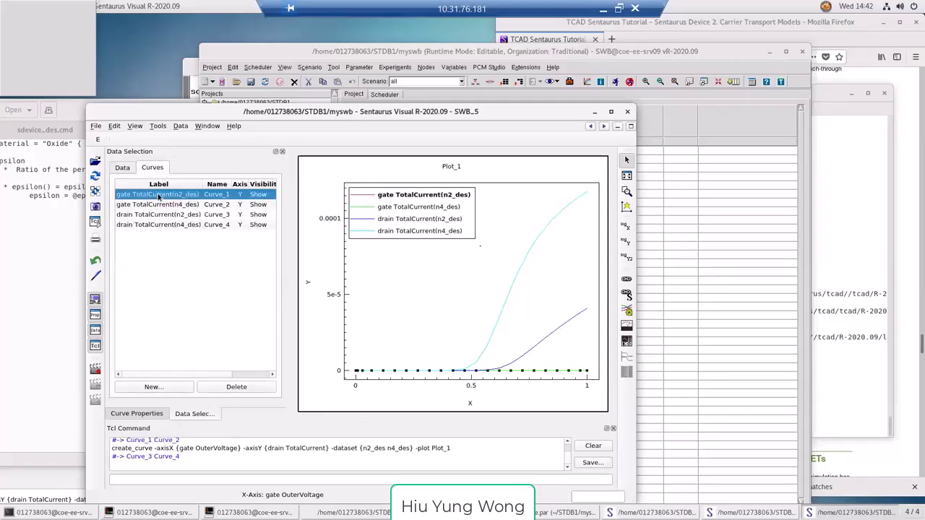
left_click(159, 203, "shift")
key("Delete")
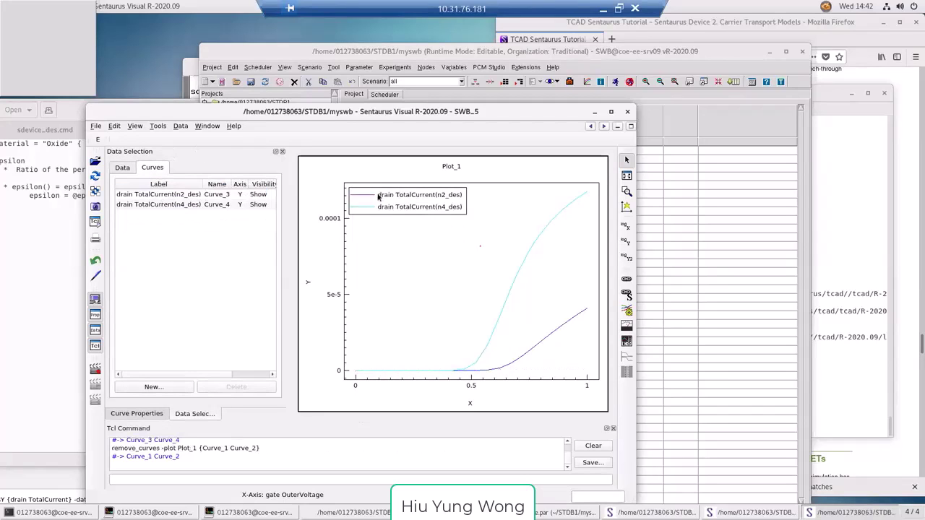
left_click(530, 253)
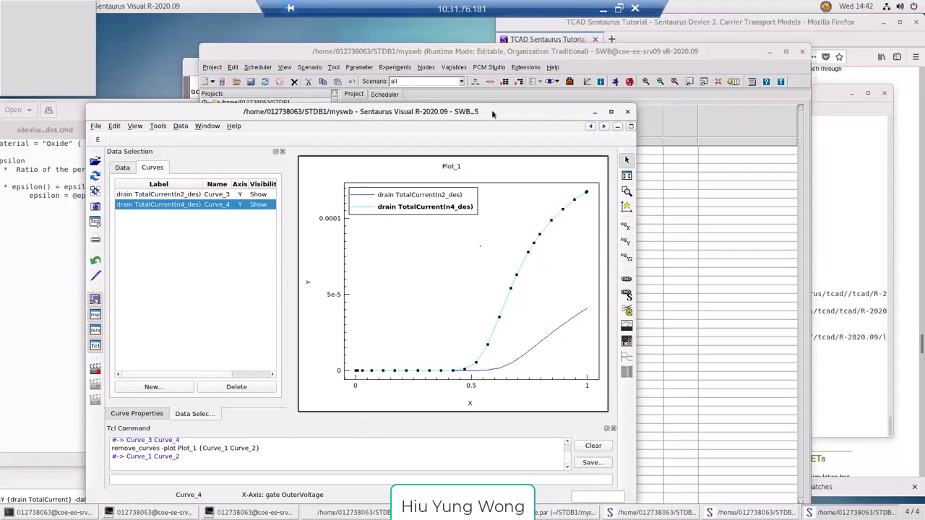
Step: Move the plot window lower to uncover the Workbench project, and review the oxide epsilon entry in sdevice.par and the terminal output
left_click_drag(491, 109, 547, 309)
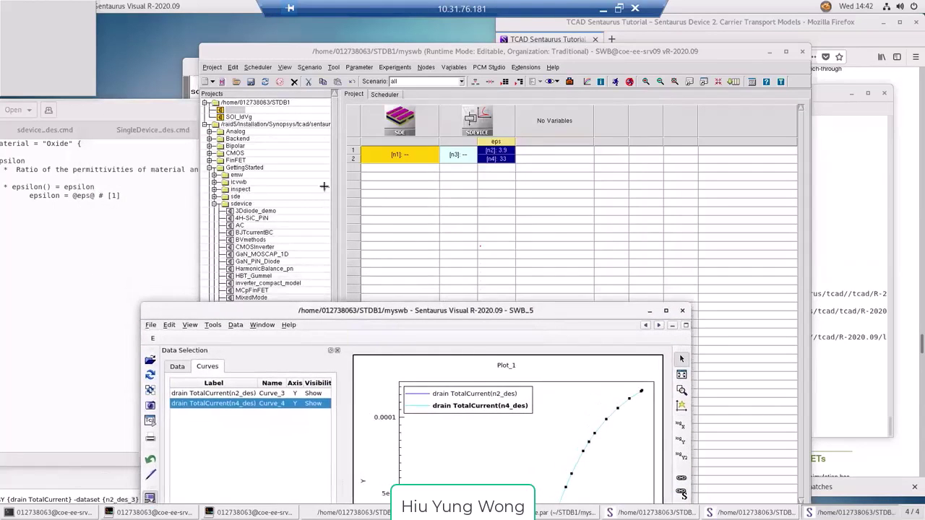
mouse_move(177, 110)
left_mouse_down()
mouse_move(195, 108)
mouse_move(181, 109)
left_mouse_up()
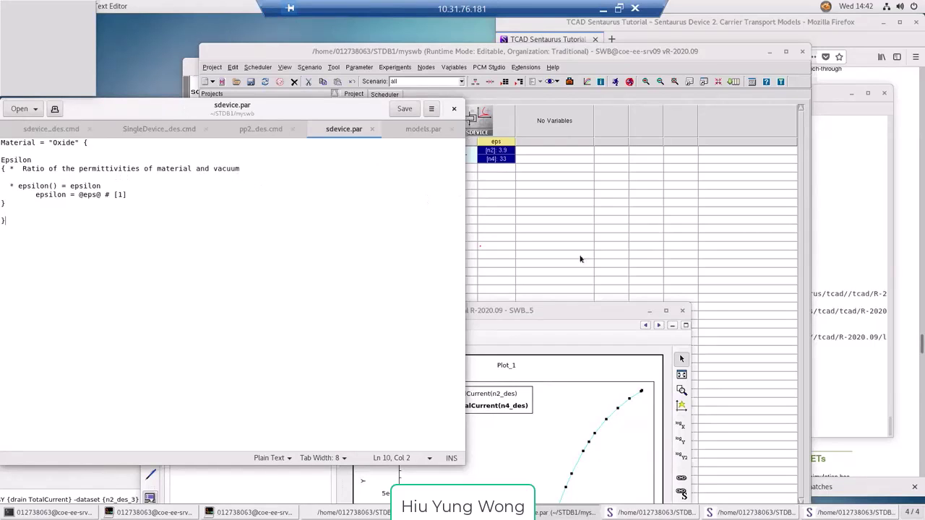
left_click(841, 273)
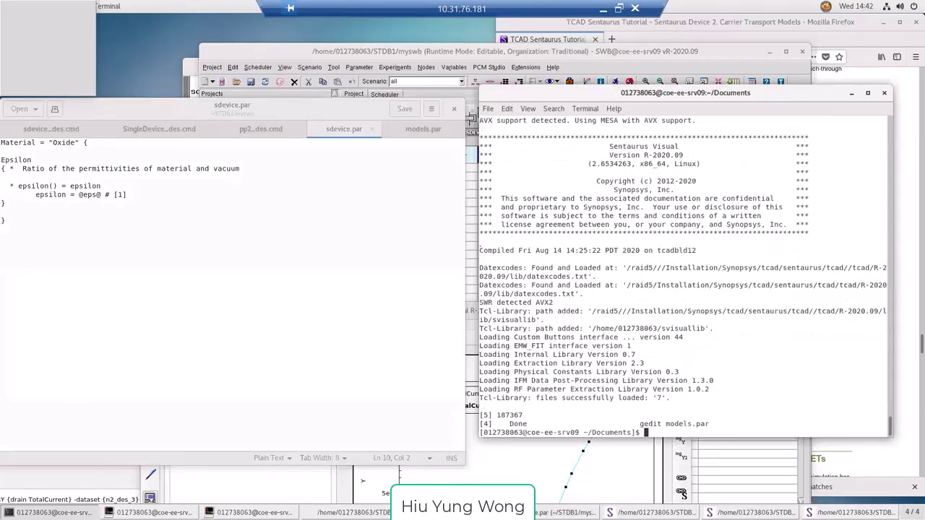
Step: Select the eps nodes n2 and n4 in the Workbench project and bring the models.par file forward in the text editor
left_click(469, 64)
left_click(510, 184)
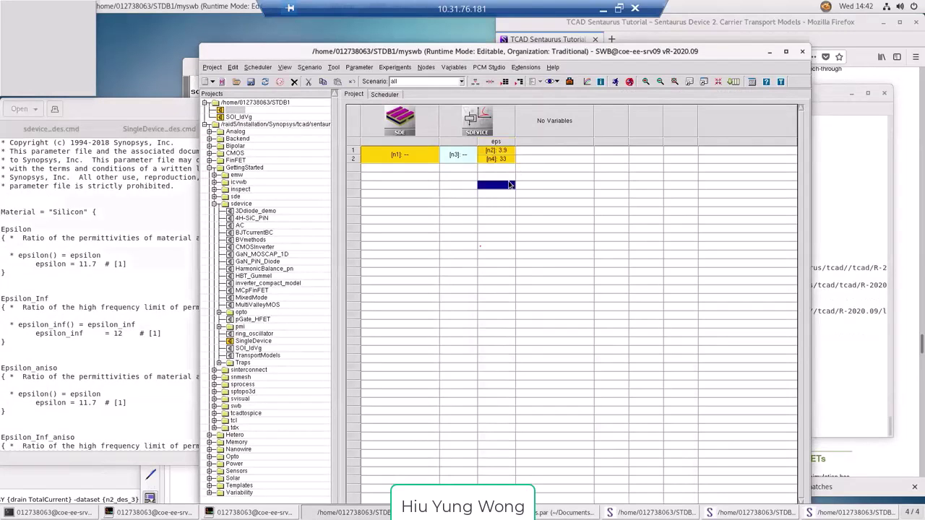
left_click_drag(508, 151, 508, 161)
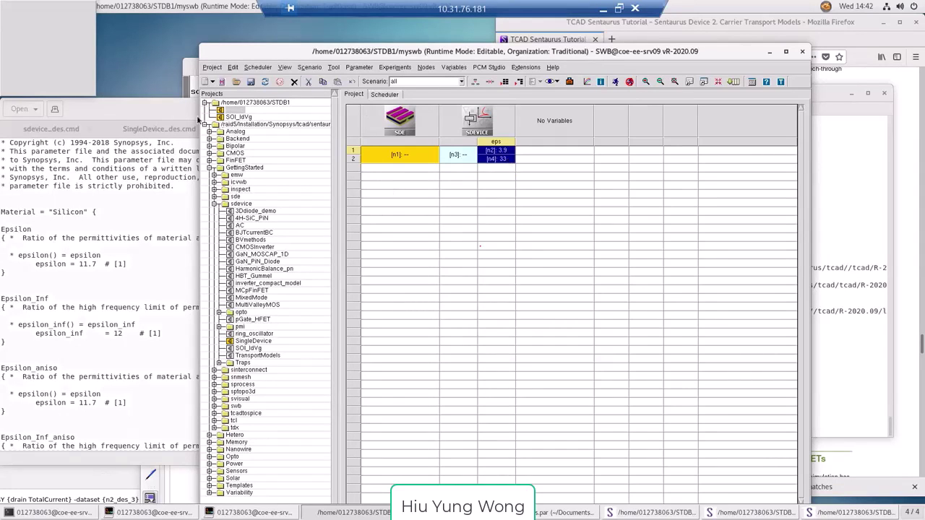
left_click(159, 111)
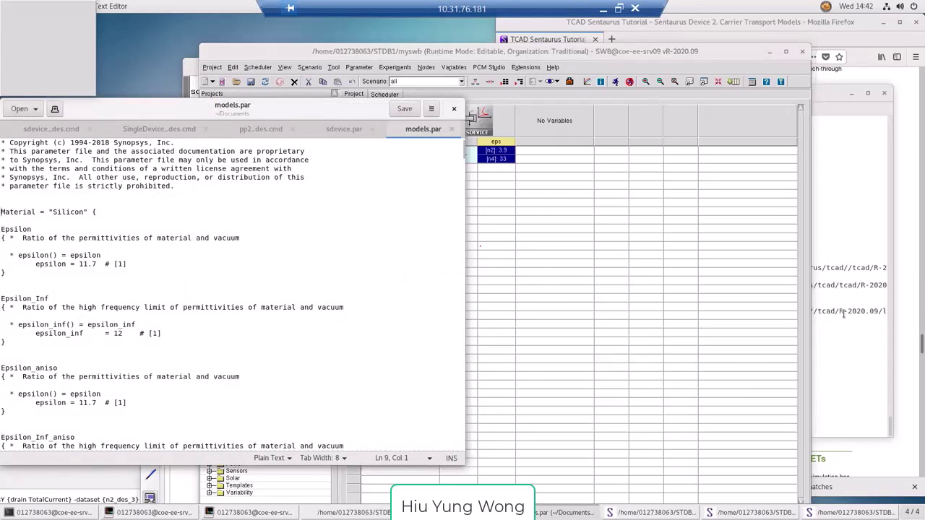